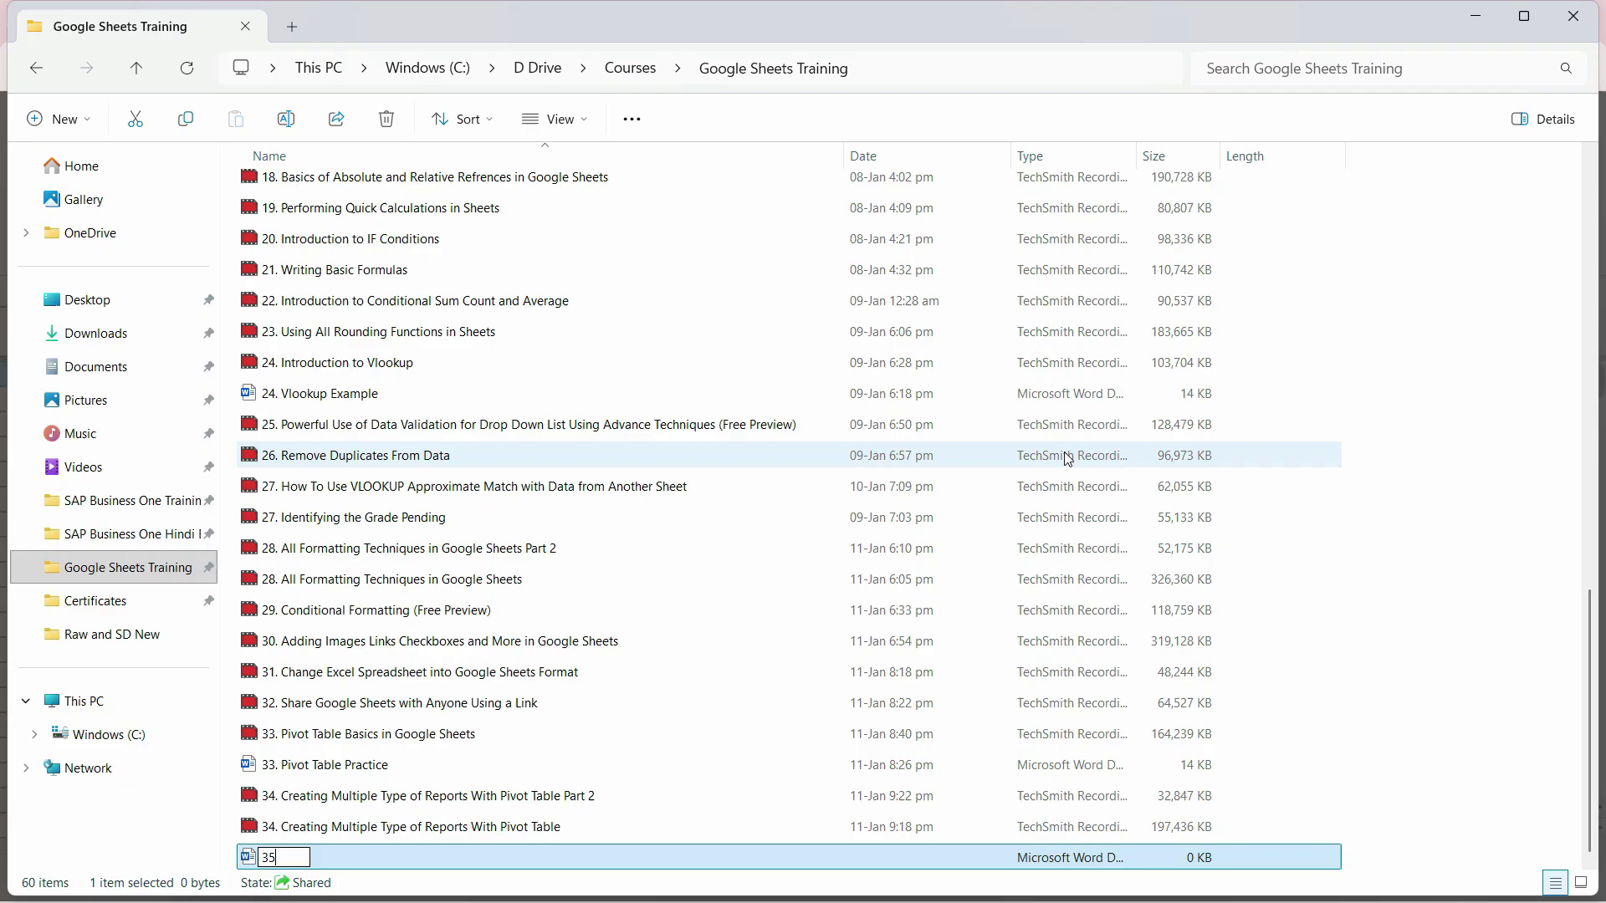
Name the new Word document in the Google Sheets Training folder "35. Charts Practice File".
type("Charts Praci")
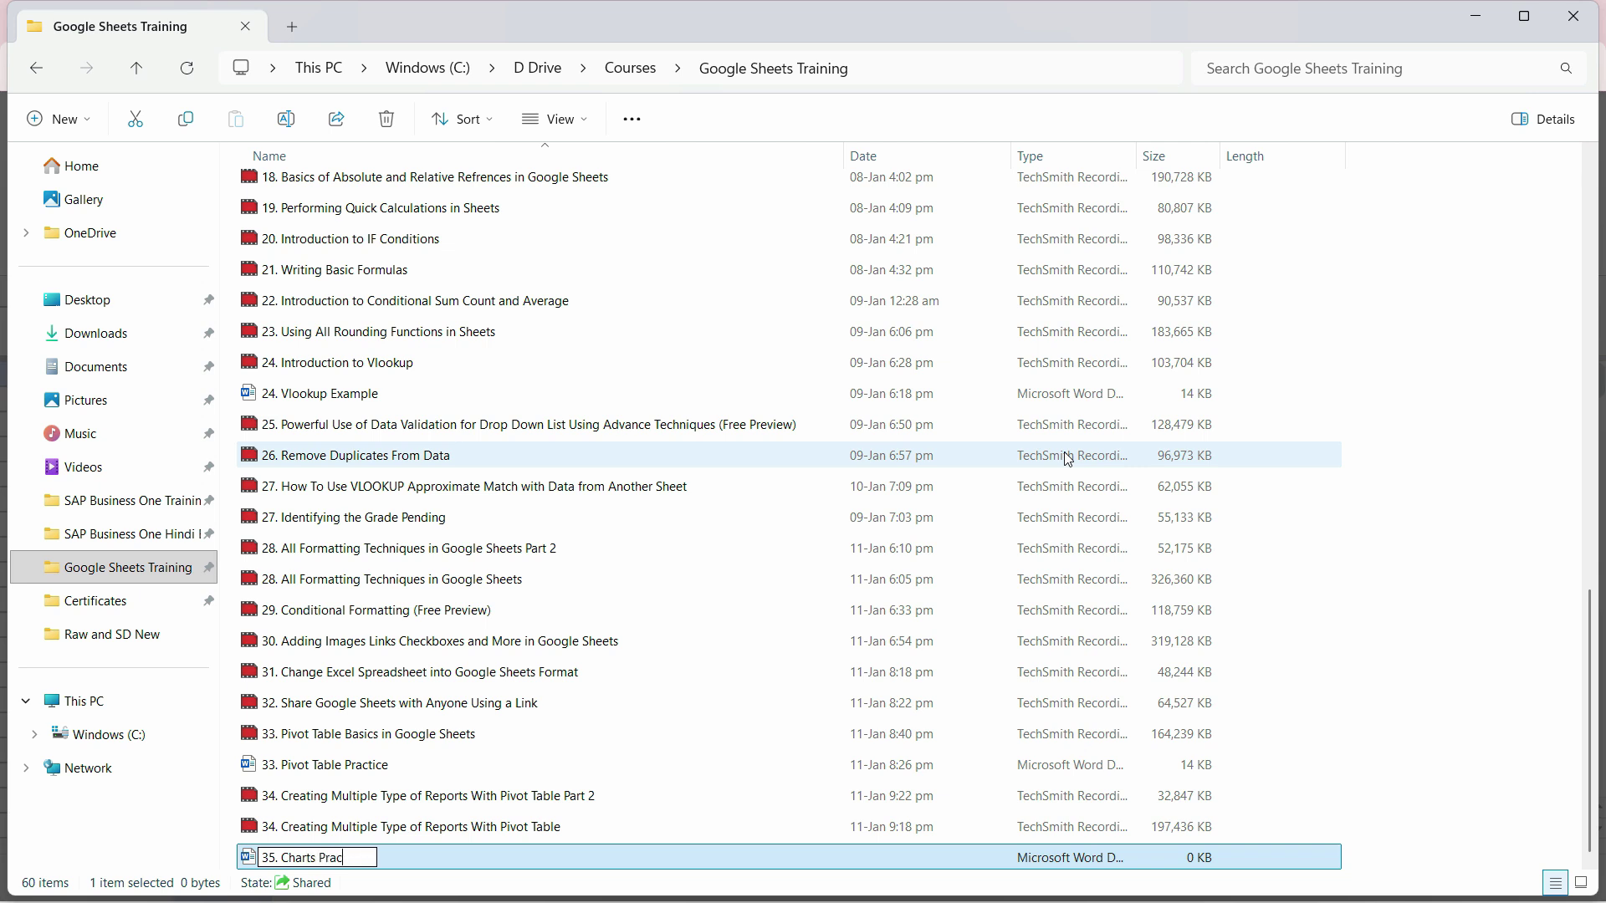
type("tice File")
key("Return")
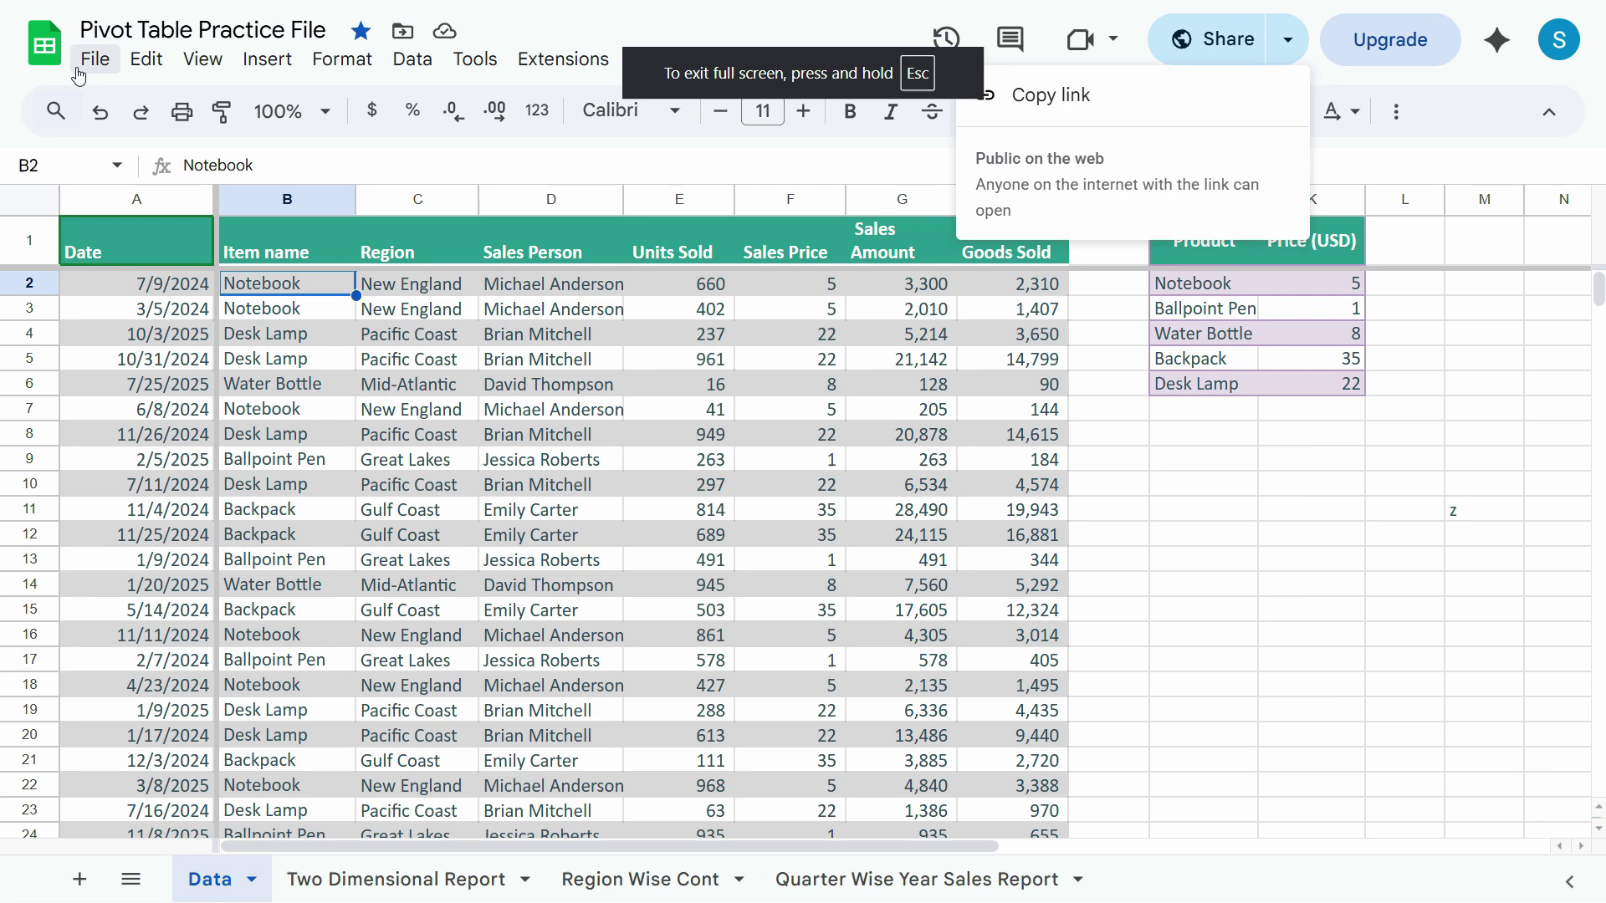
Make a copy of the Pivot Table Practice File spreadsheet named "Charts Practice" in My Drive.
left_click(93, 61)
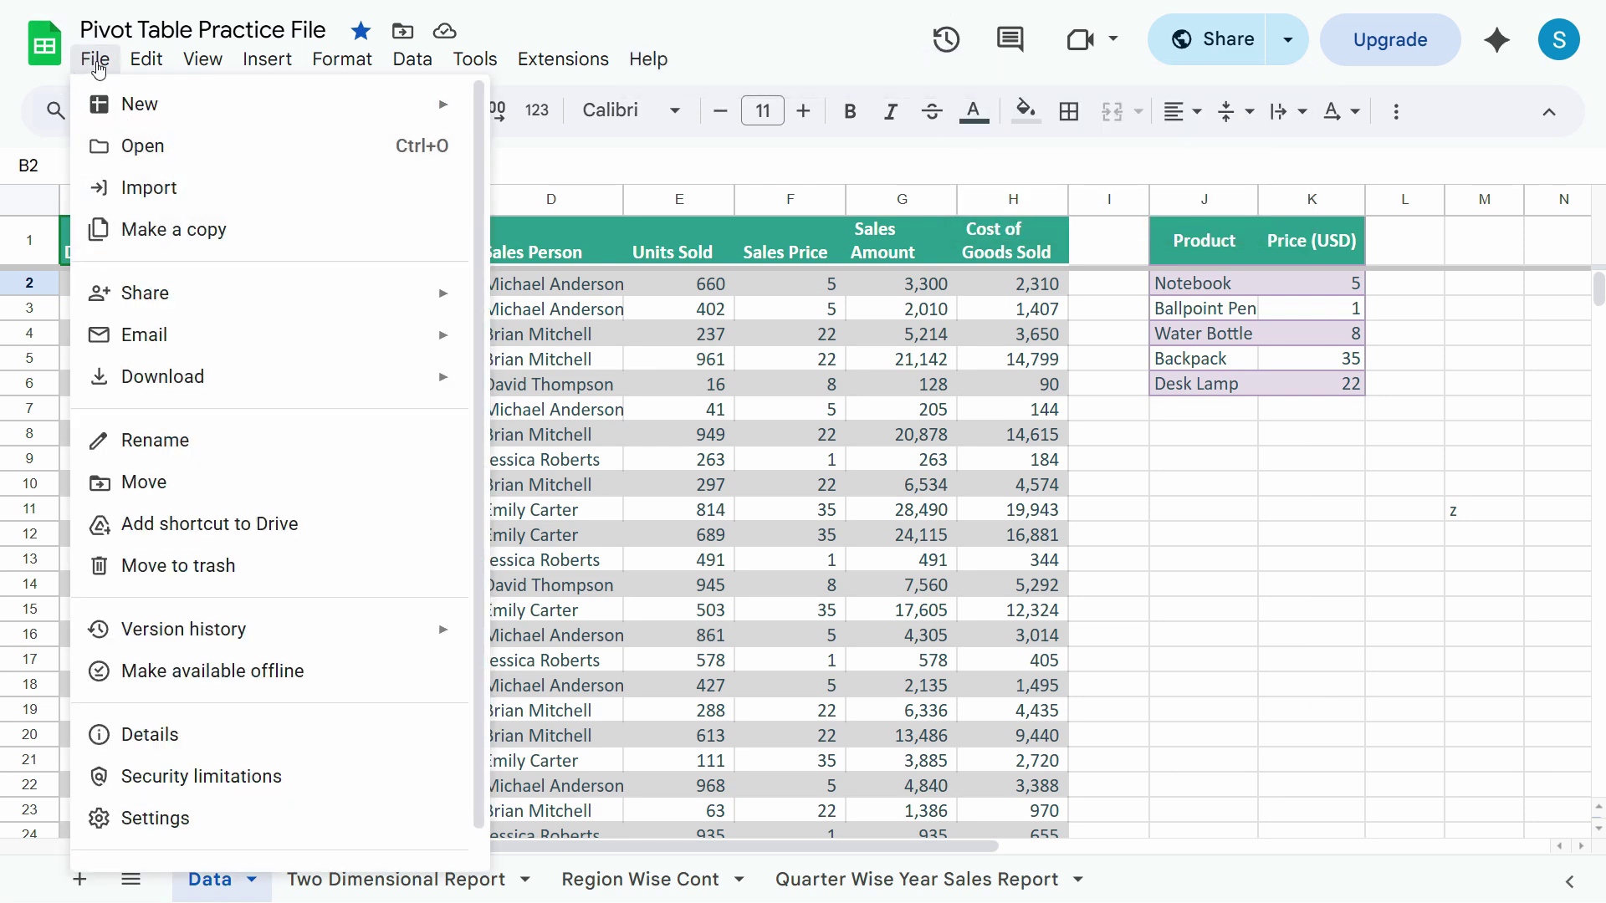
left_click(173, 229)
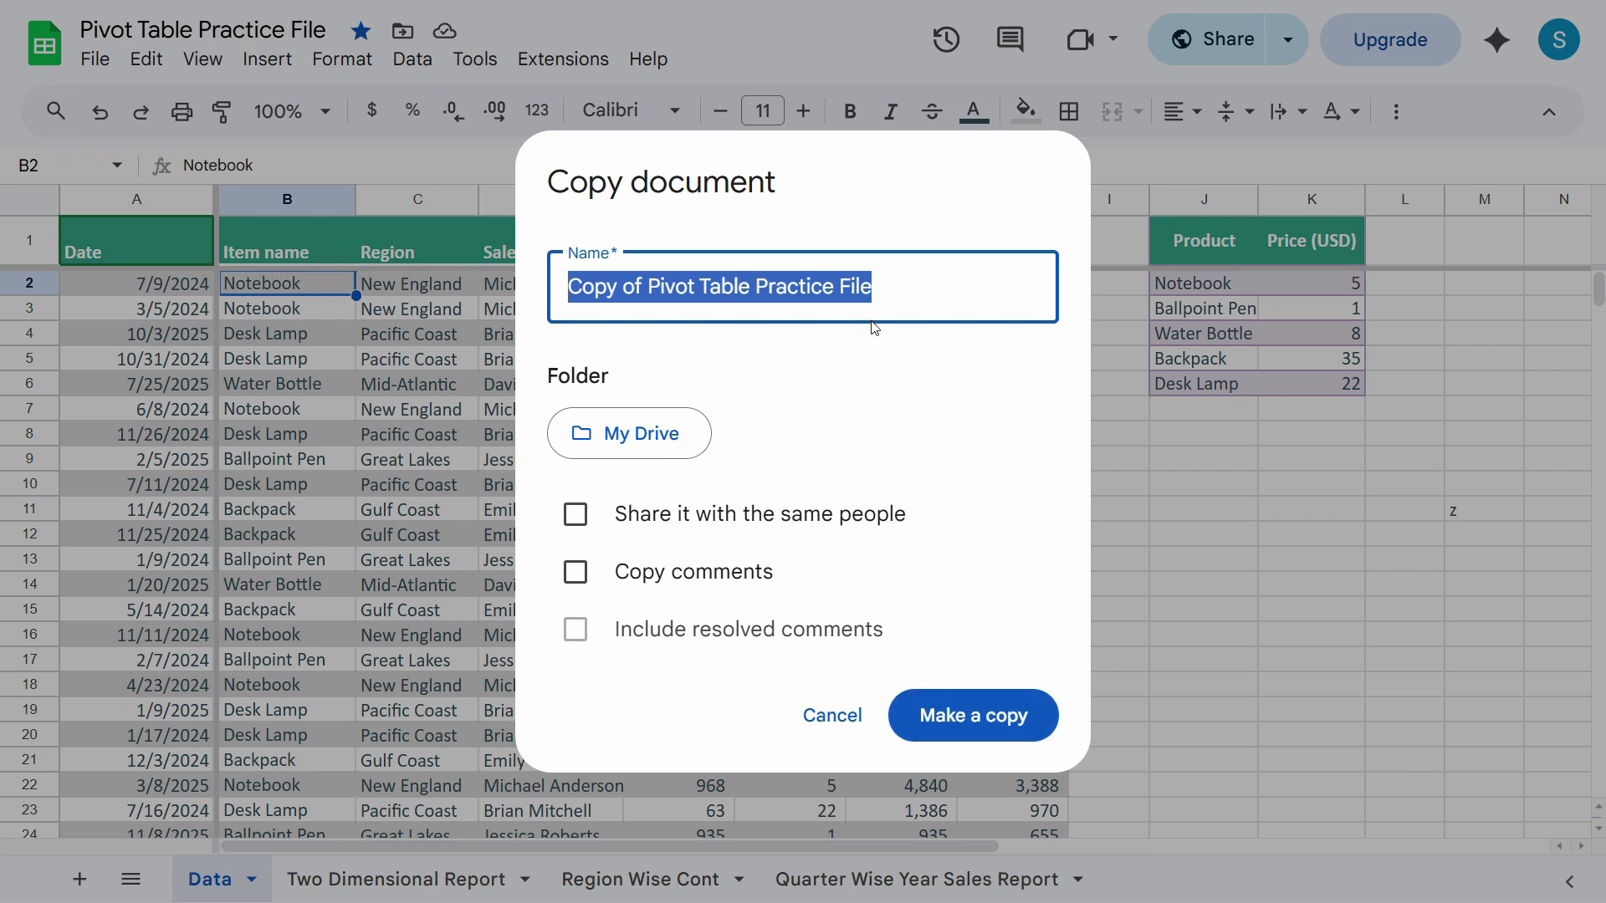
type("Chatr")
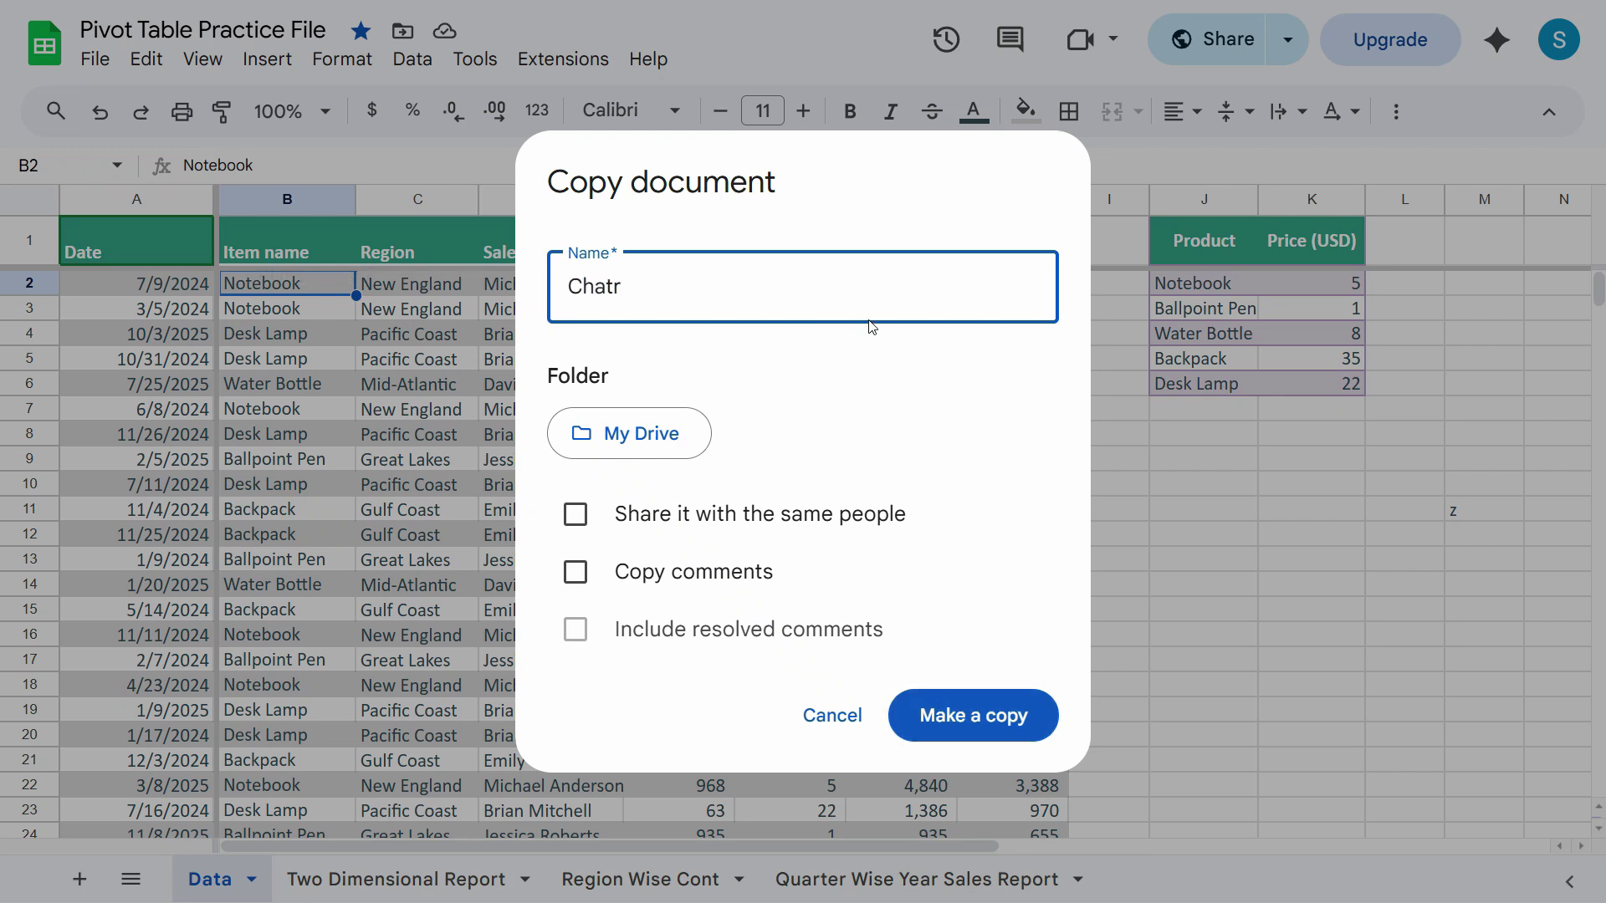
type("tts r")
key("BackSpace")
type("Practice")
left_click(993, 717)
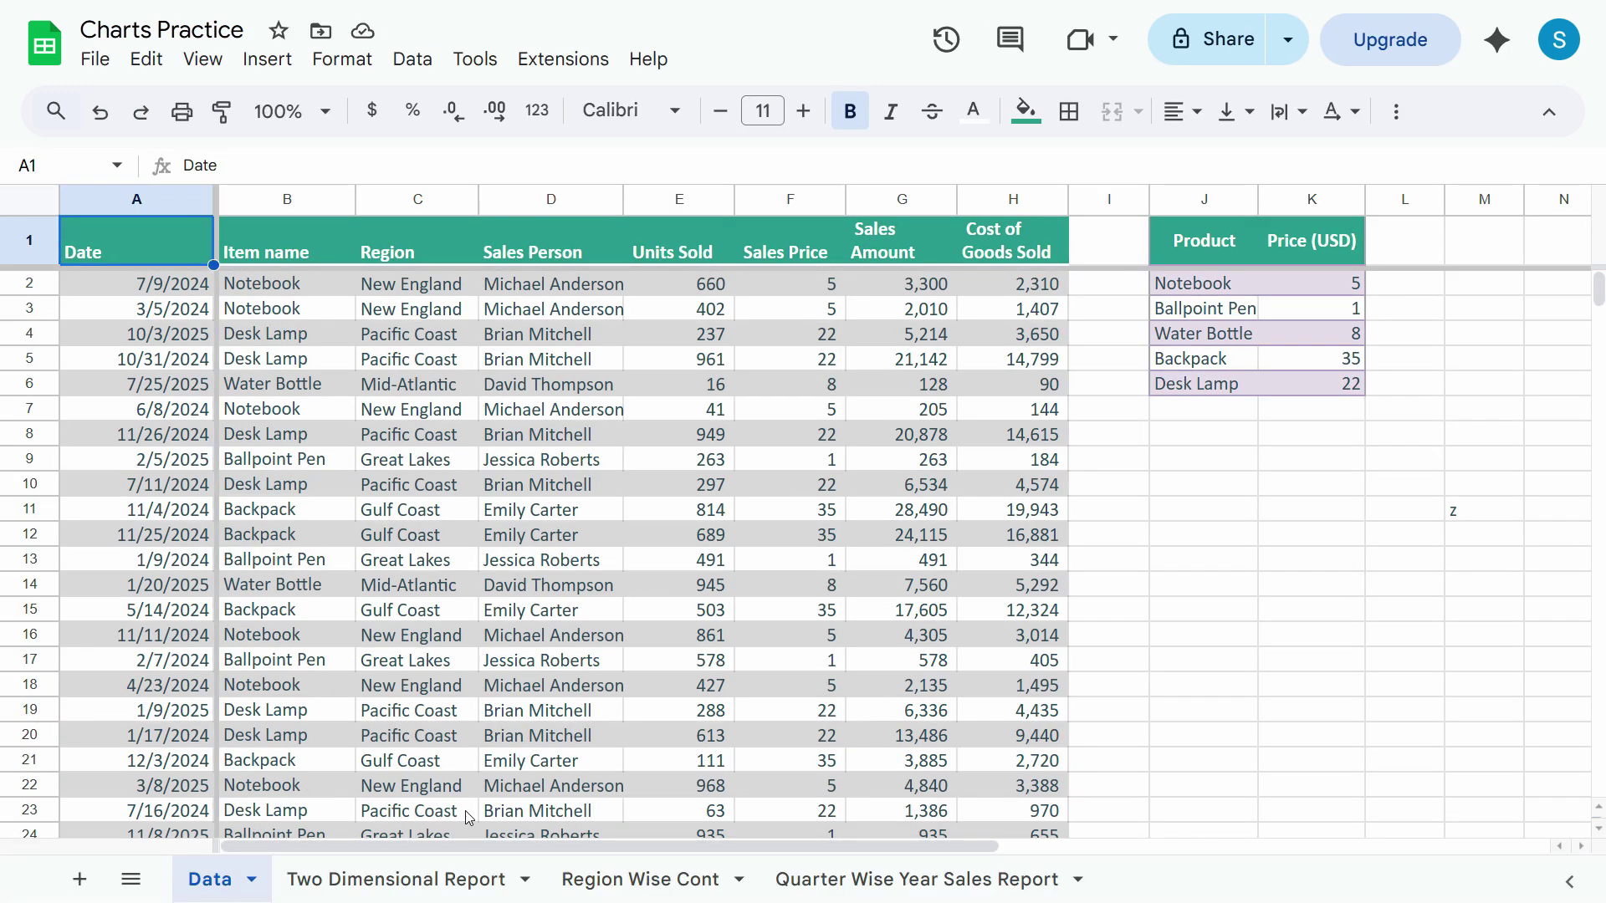
Review the source data and the two-dimensional, region-wise and quarter-wise pivot reports as possible chart sources.
key("ctrl+shift+Page_Down")
left_click(652, 880)
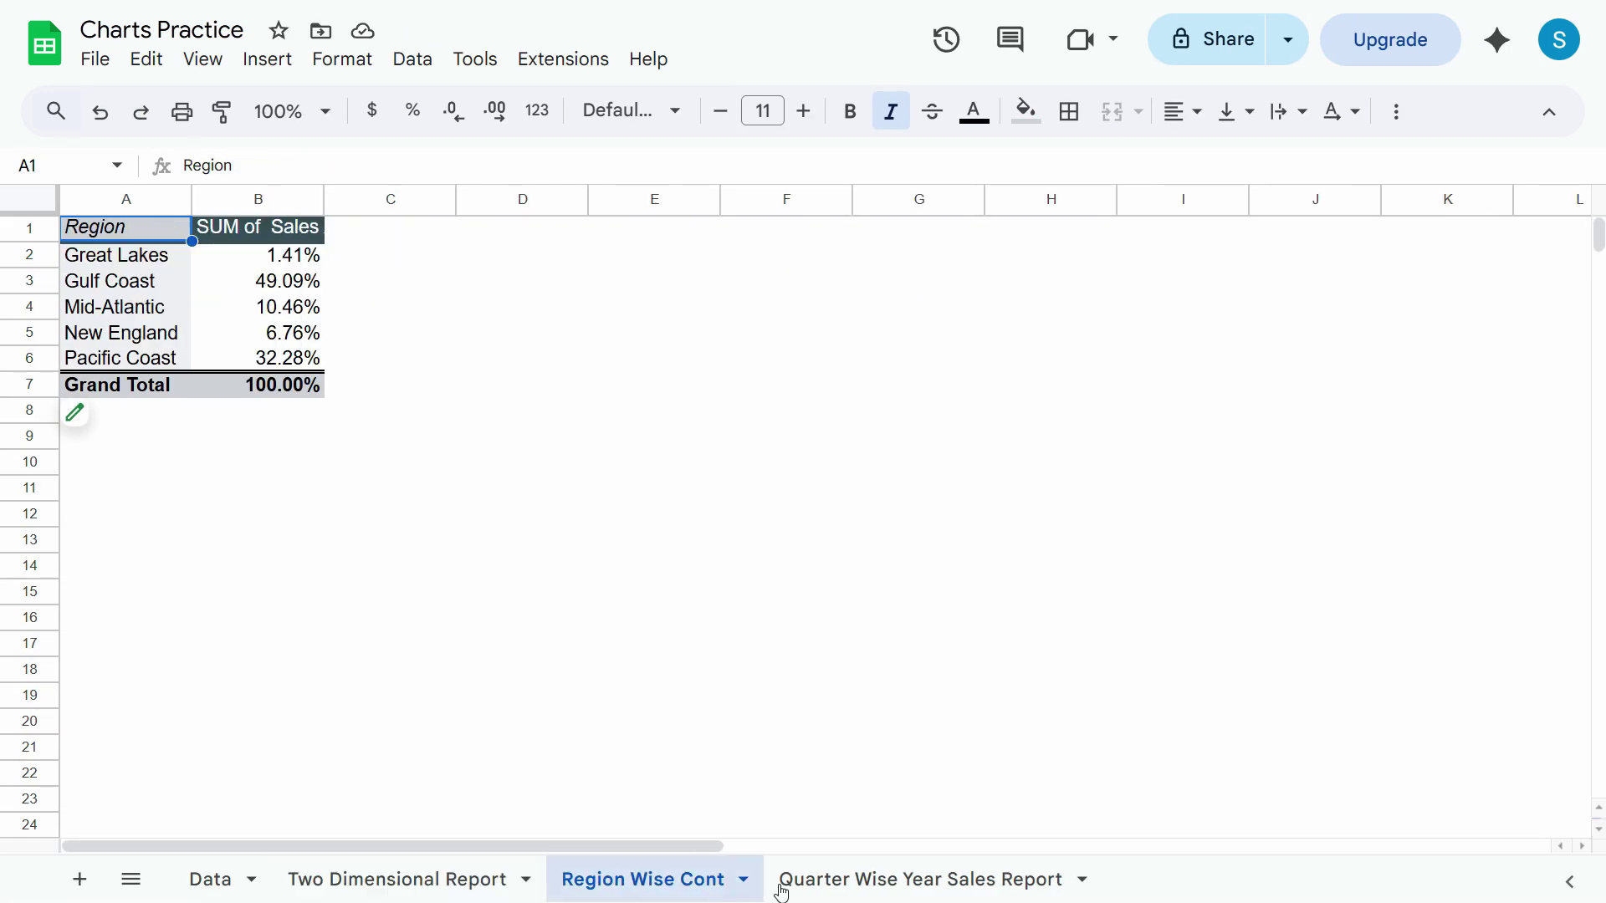
left_click(860, 880)
left_click(648, 883)
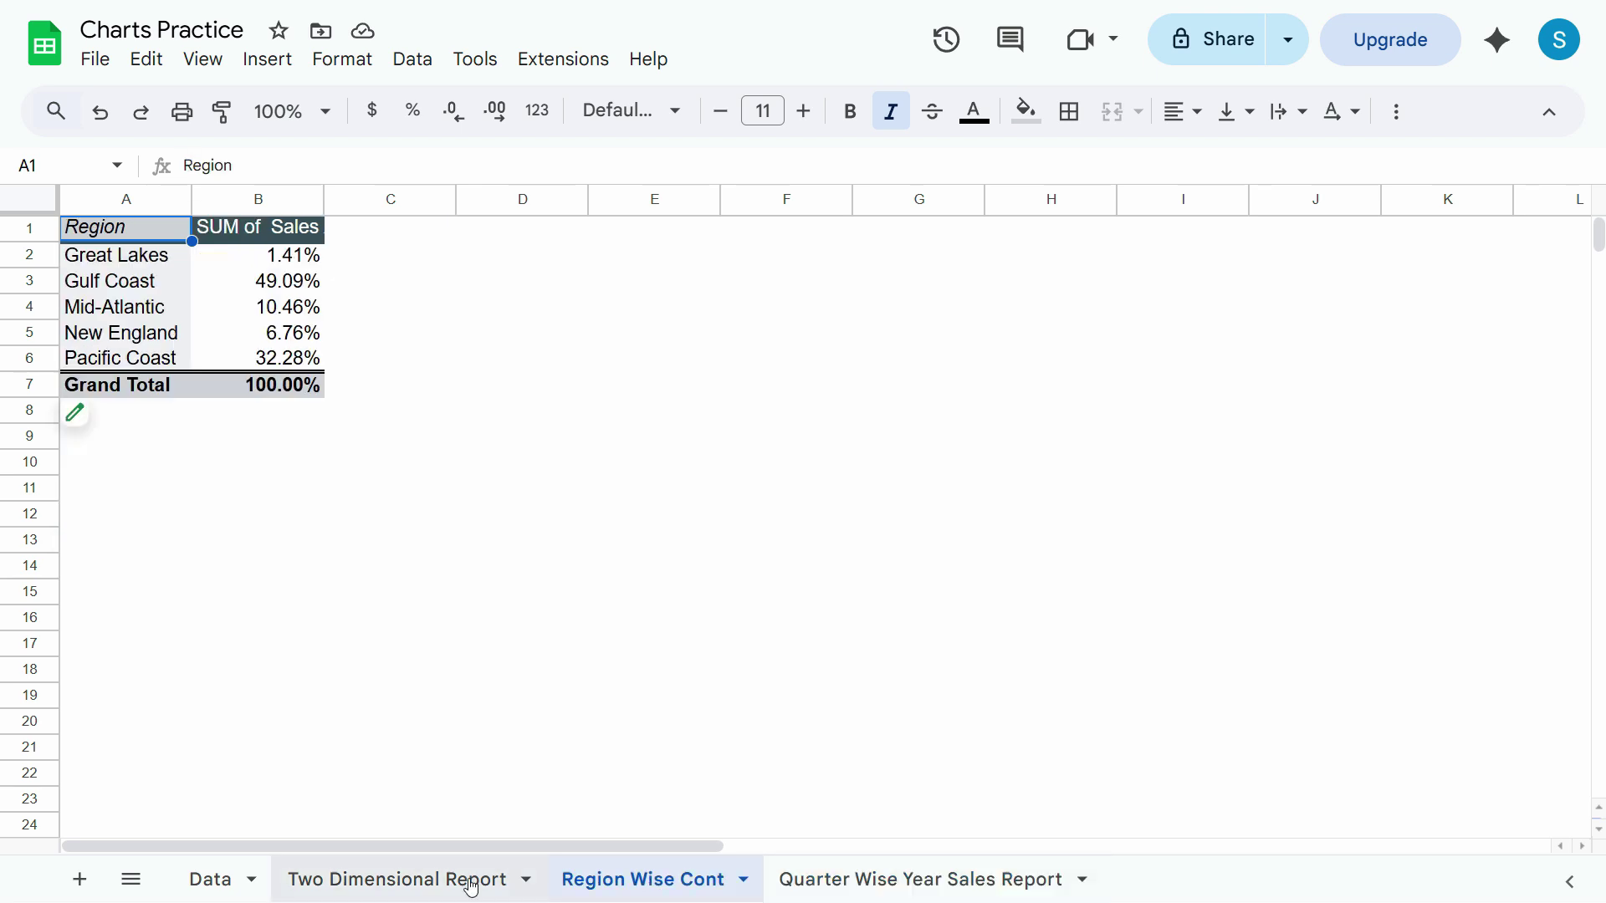
left_click(466, 882)
left_click(719, 880)
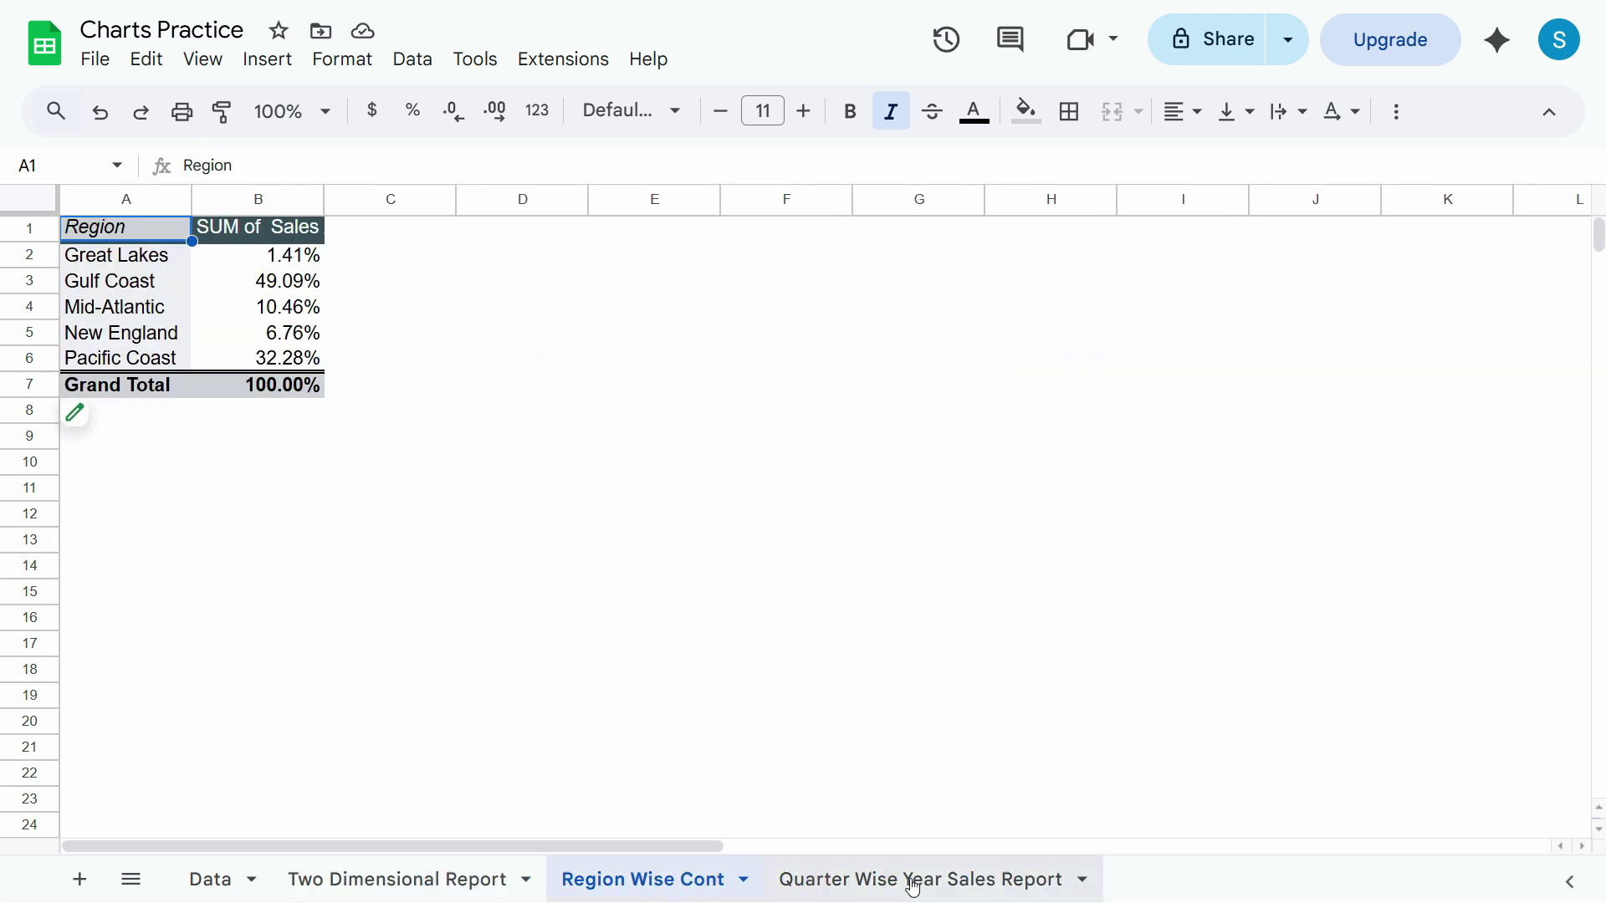
left_click(912, 885)
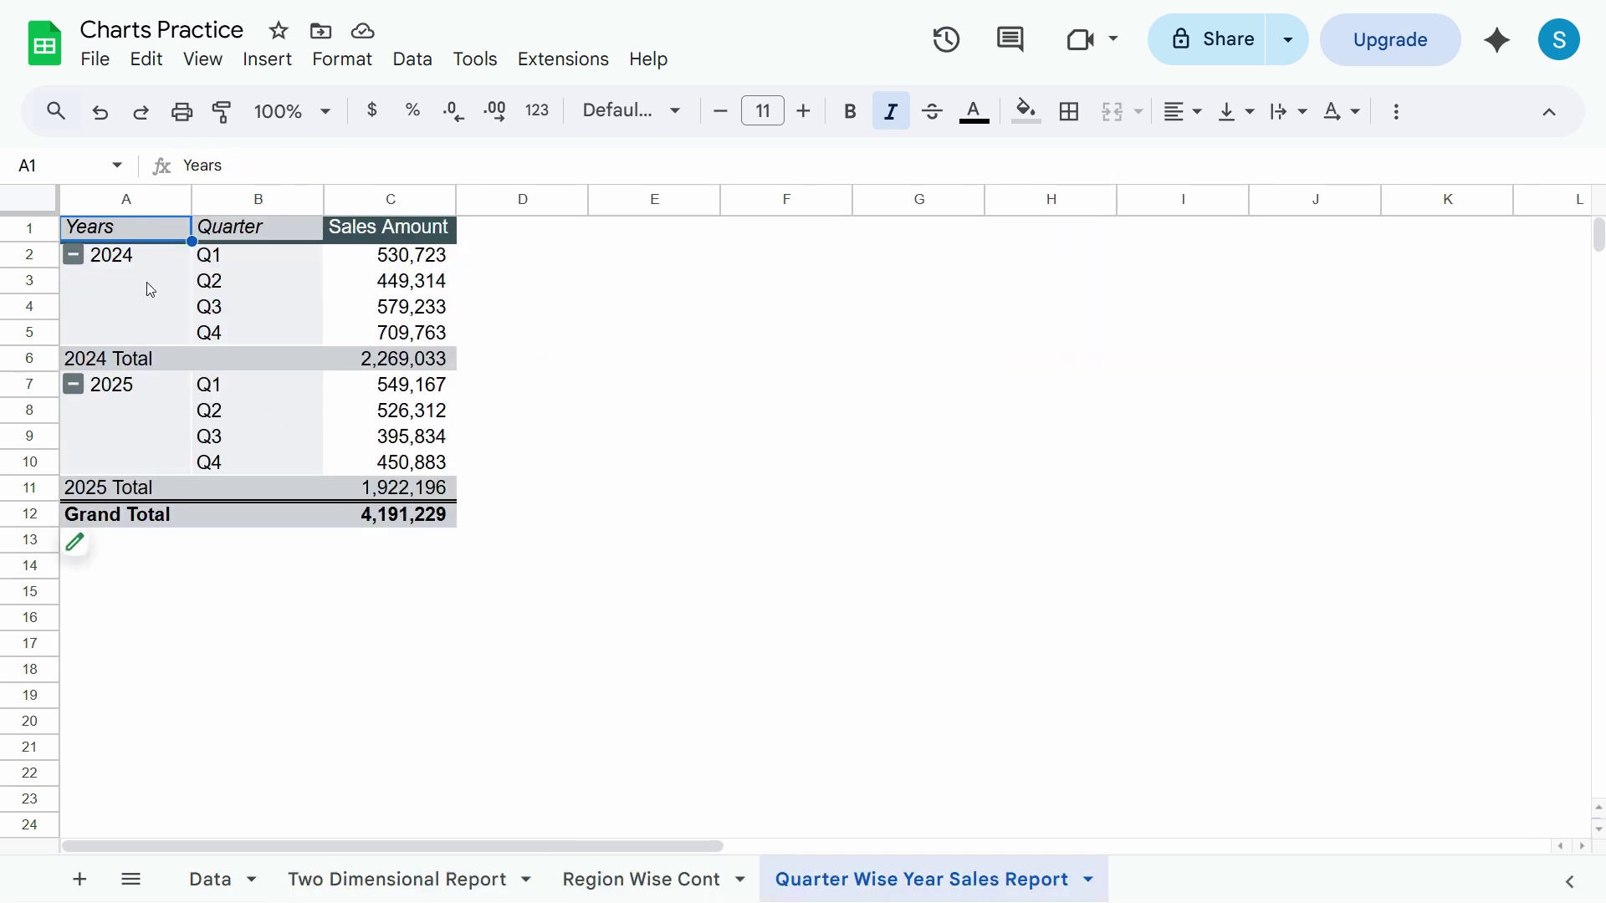
left_click(208, 889)
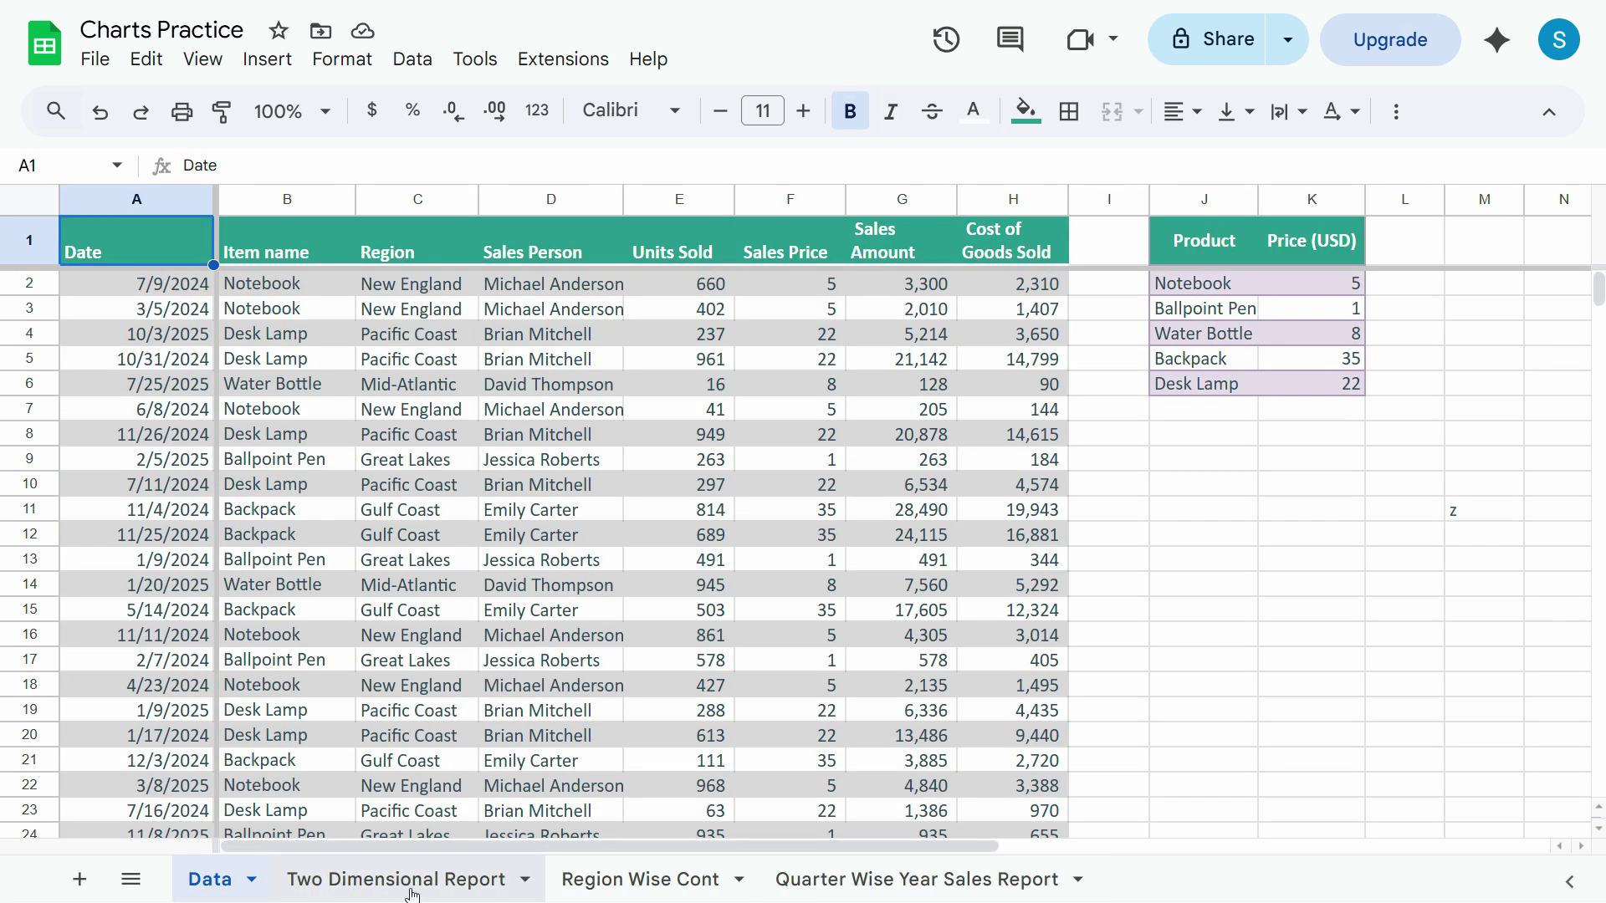
left_click(447, 880)
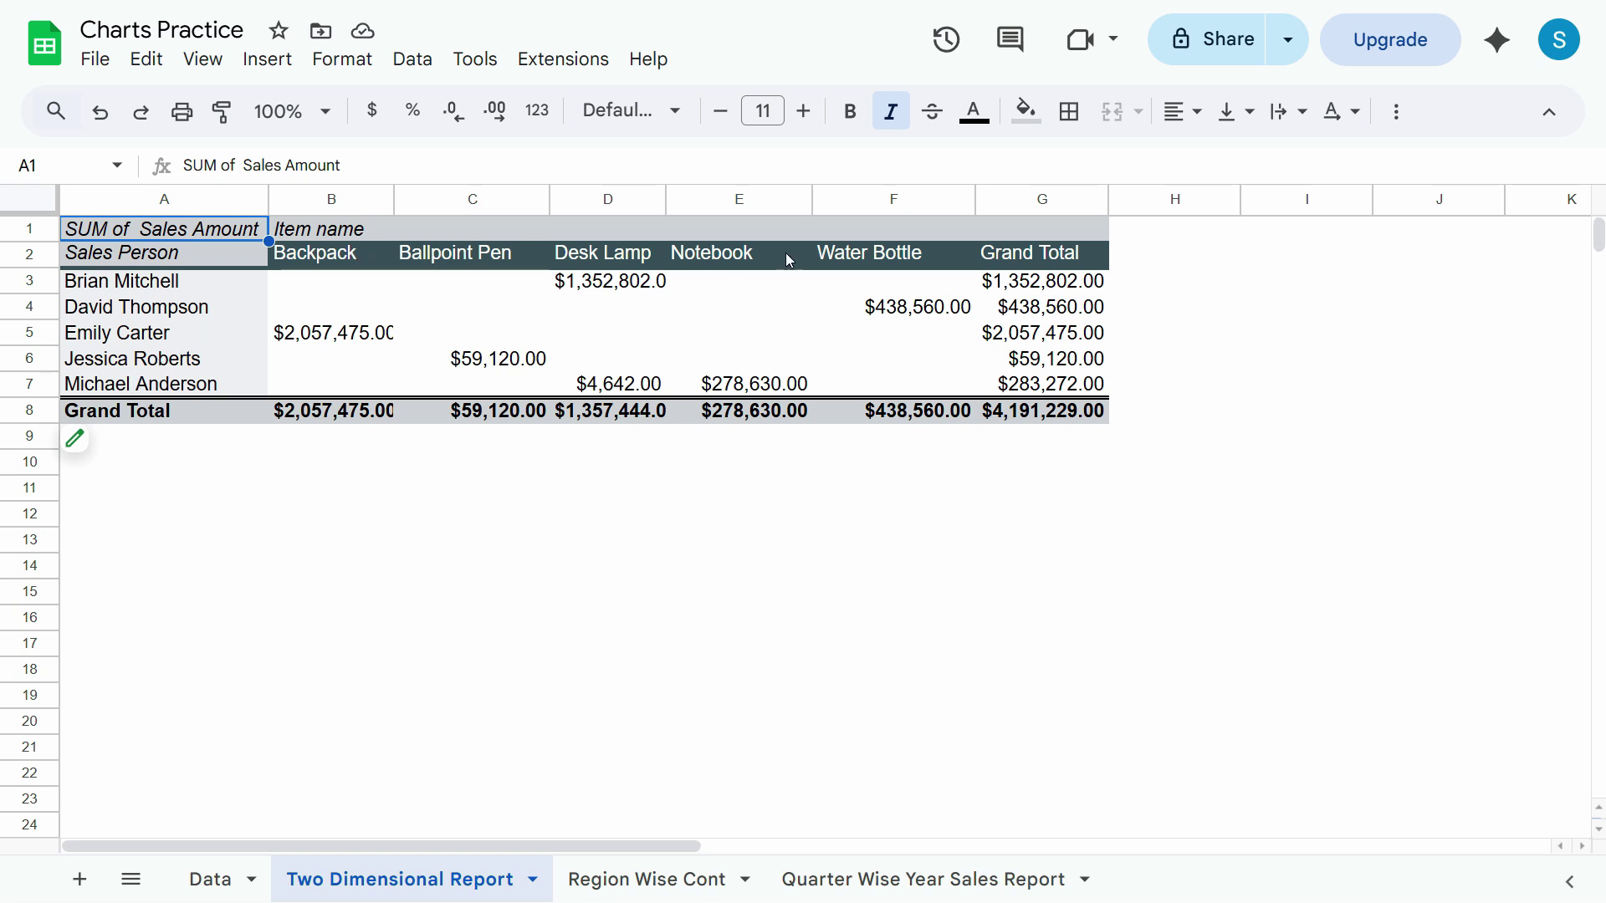
left_click(674, 880)
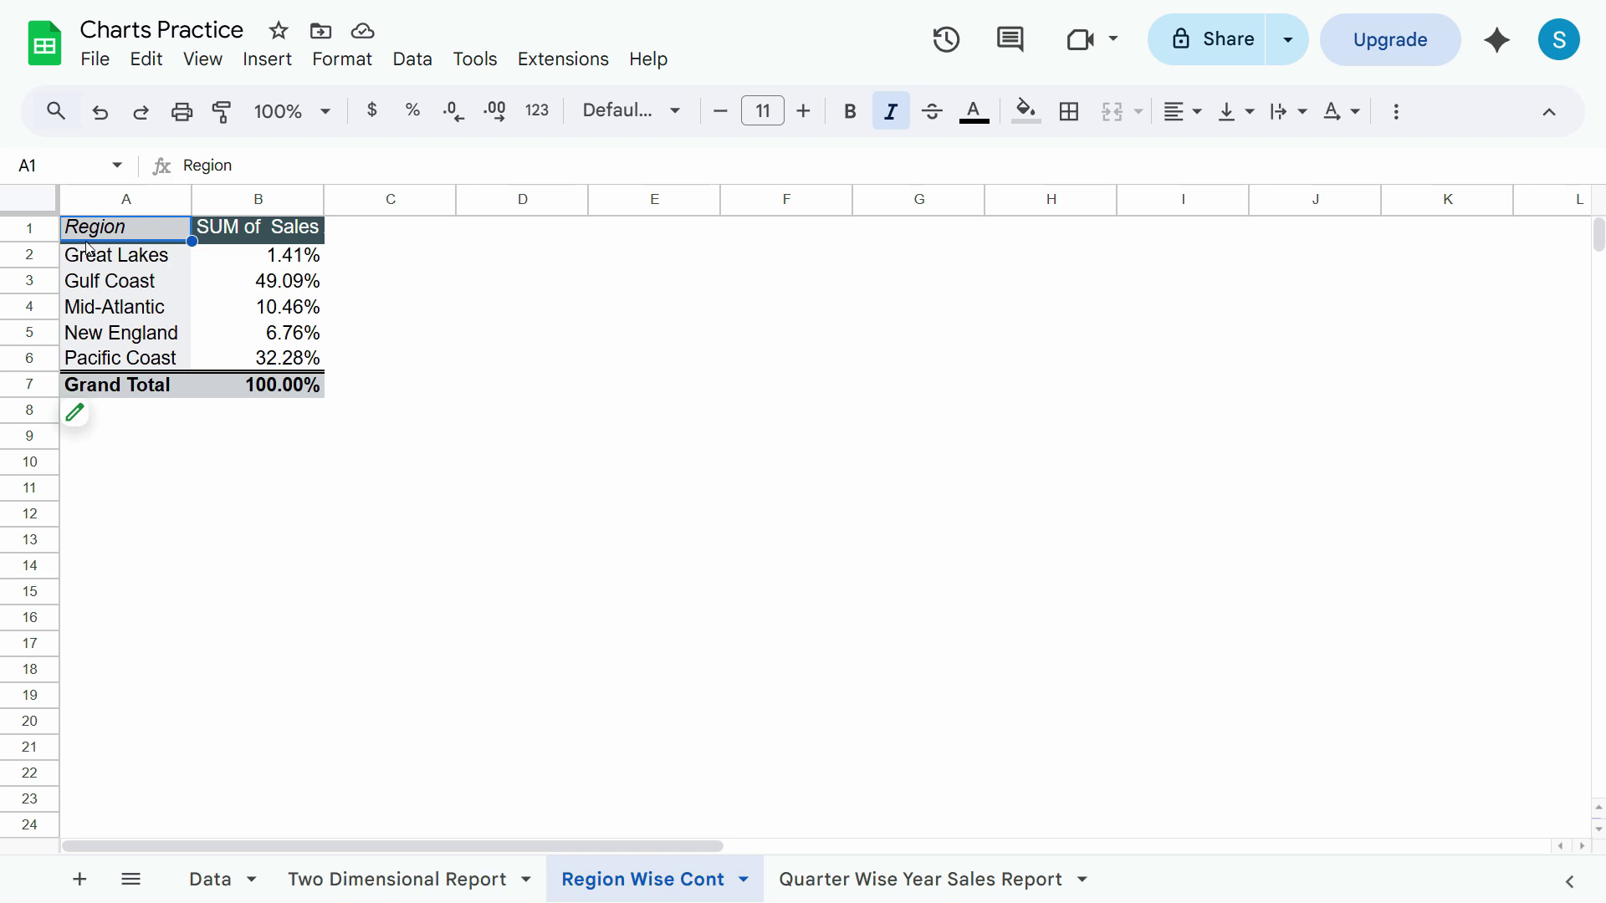
left_click(885, 876)
left_click(274, 289)
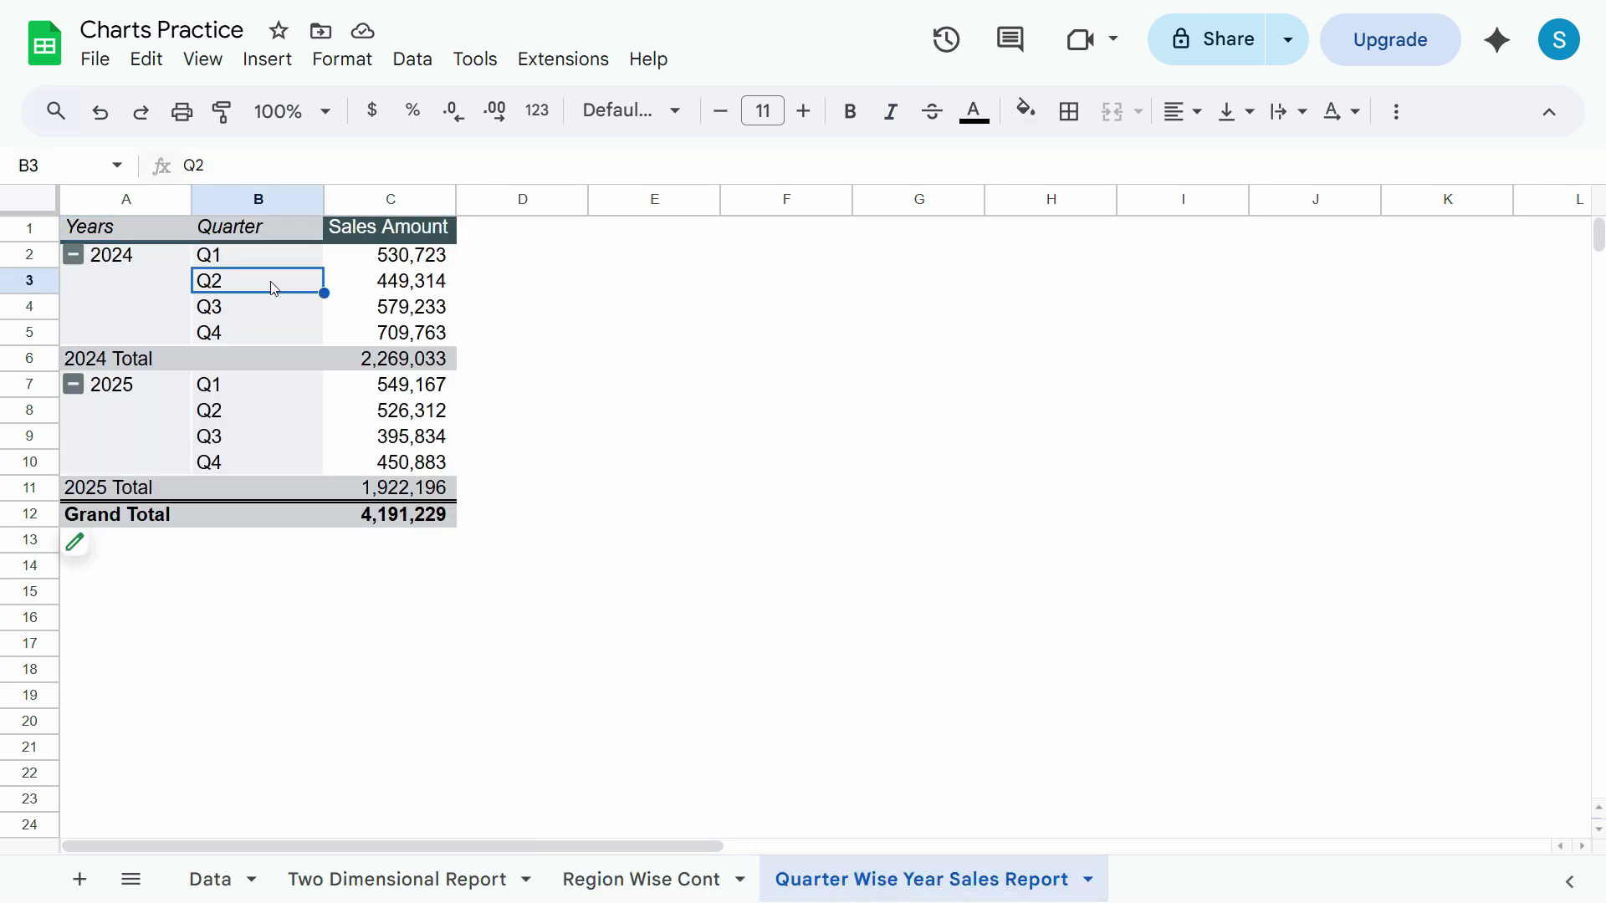
left_click(105, 282)
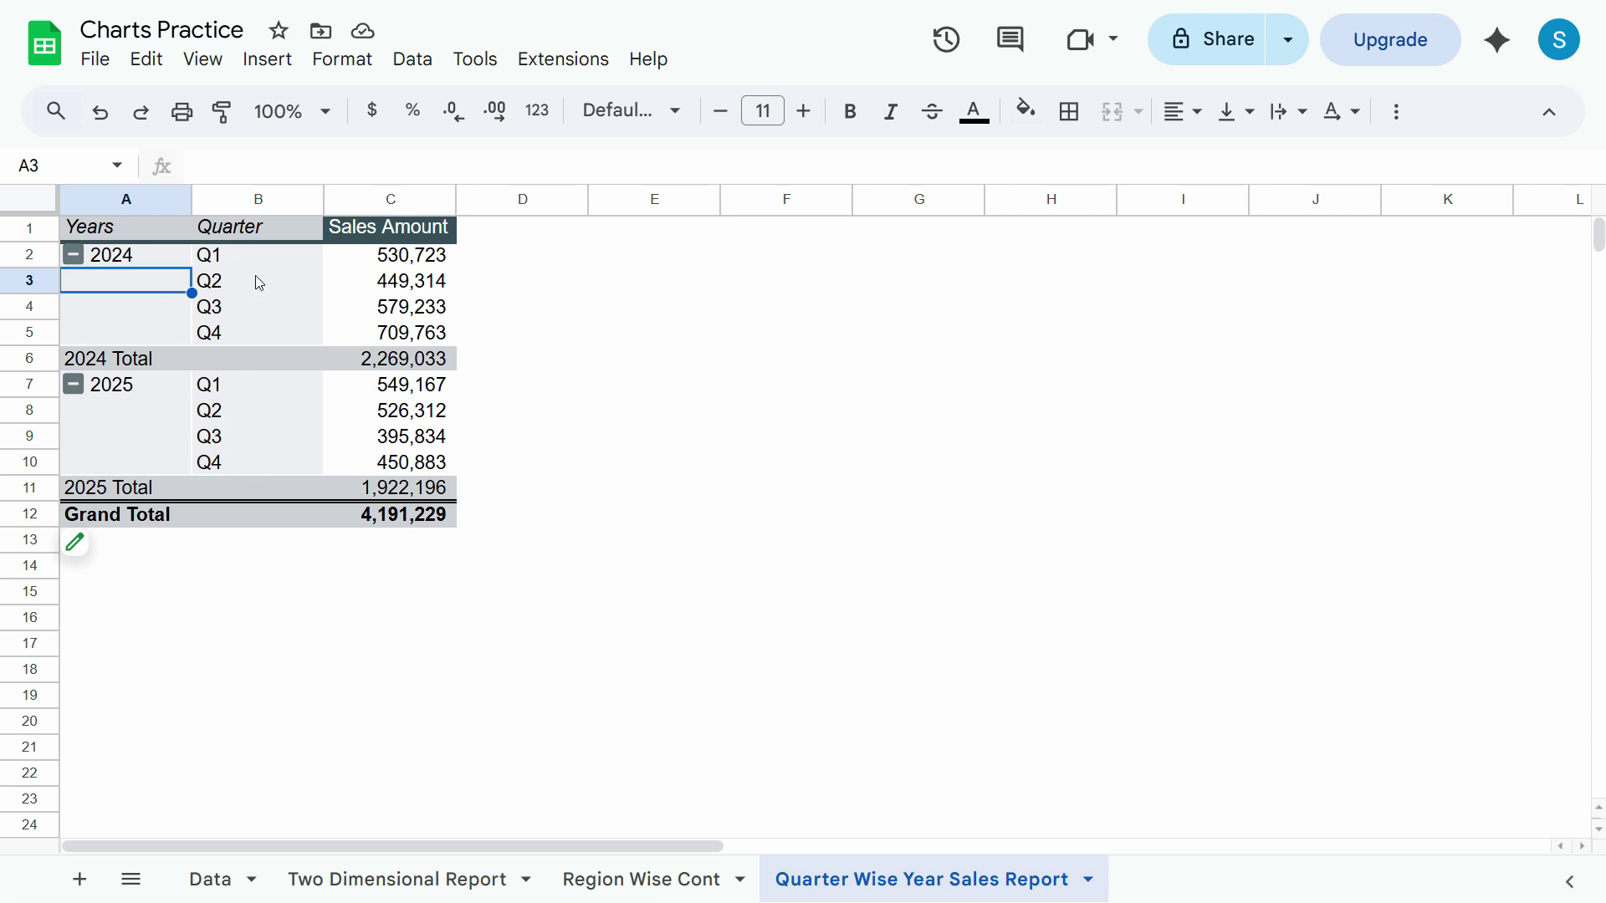
Try a line chart of the yearly and quarterly sales in A1:C10, and delete it from the sheet.
left_click(228, 235)
left_click(440, 463, "shift")
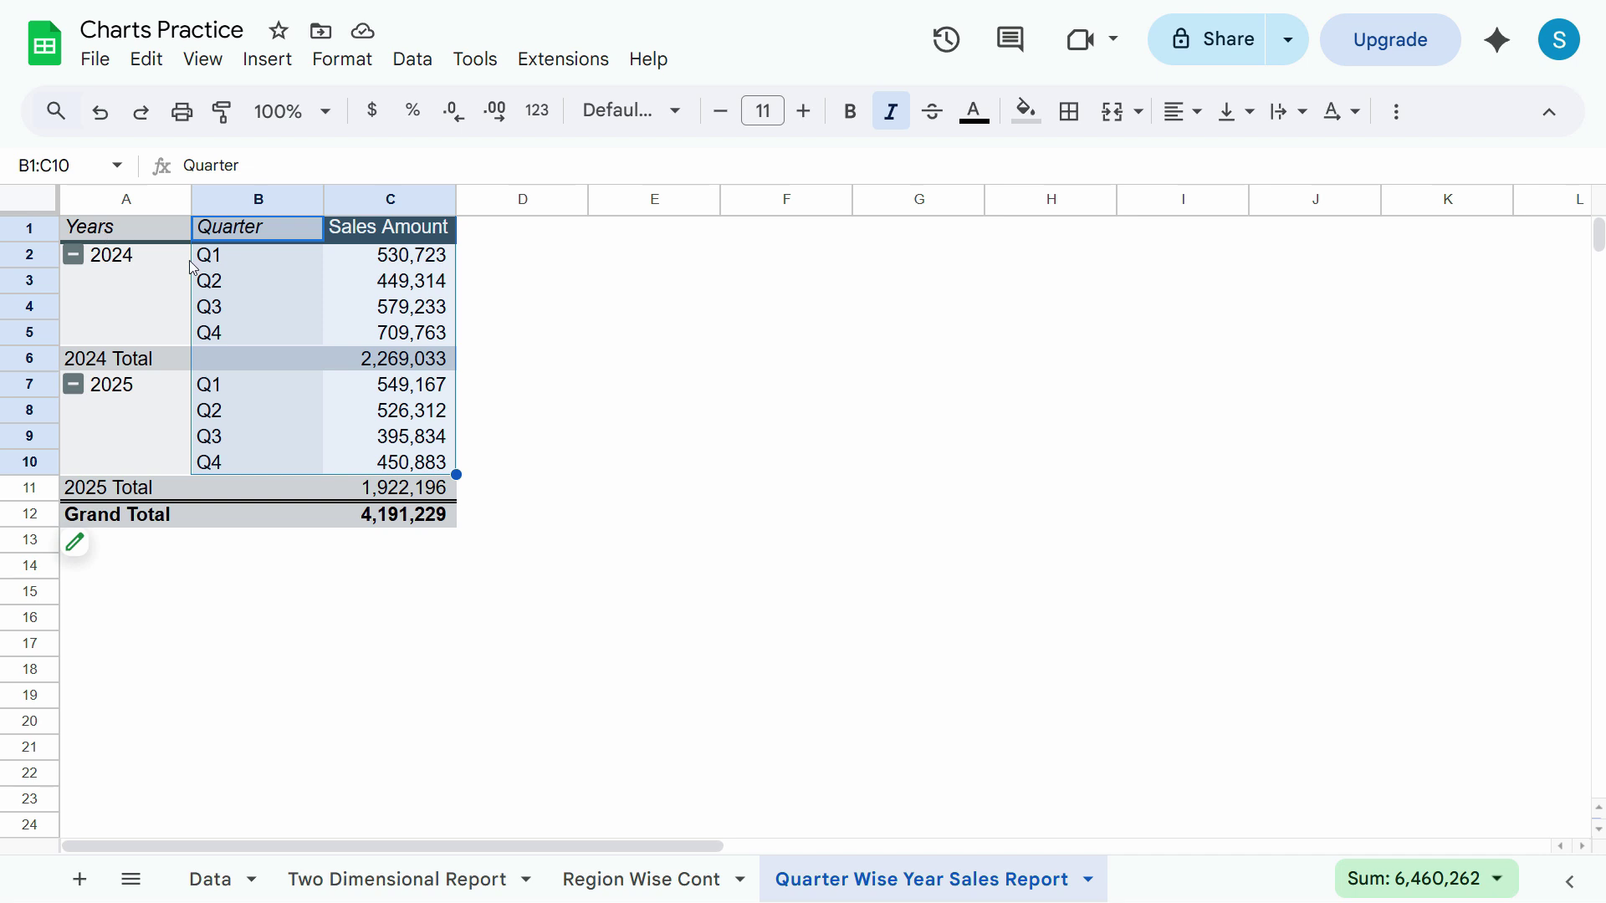
left_click_drag(126, 227, 444, 462)
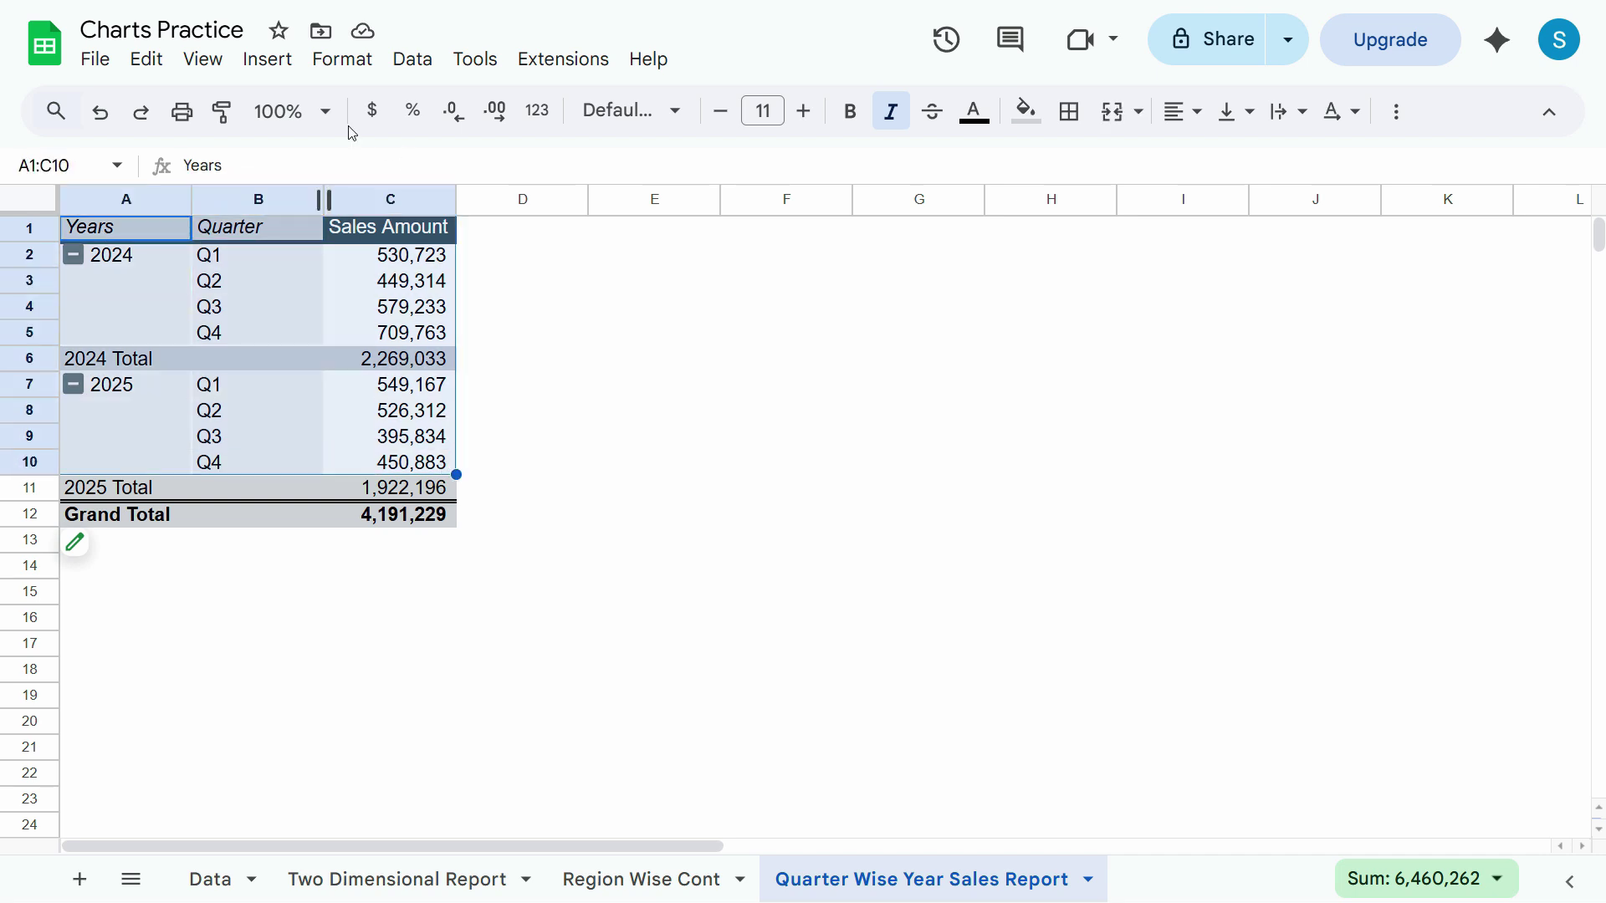
left_click(269, 62)
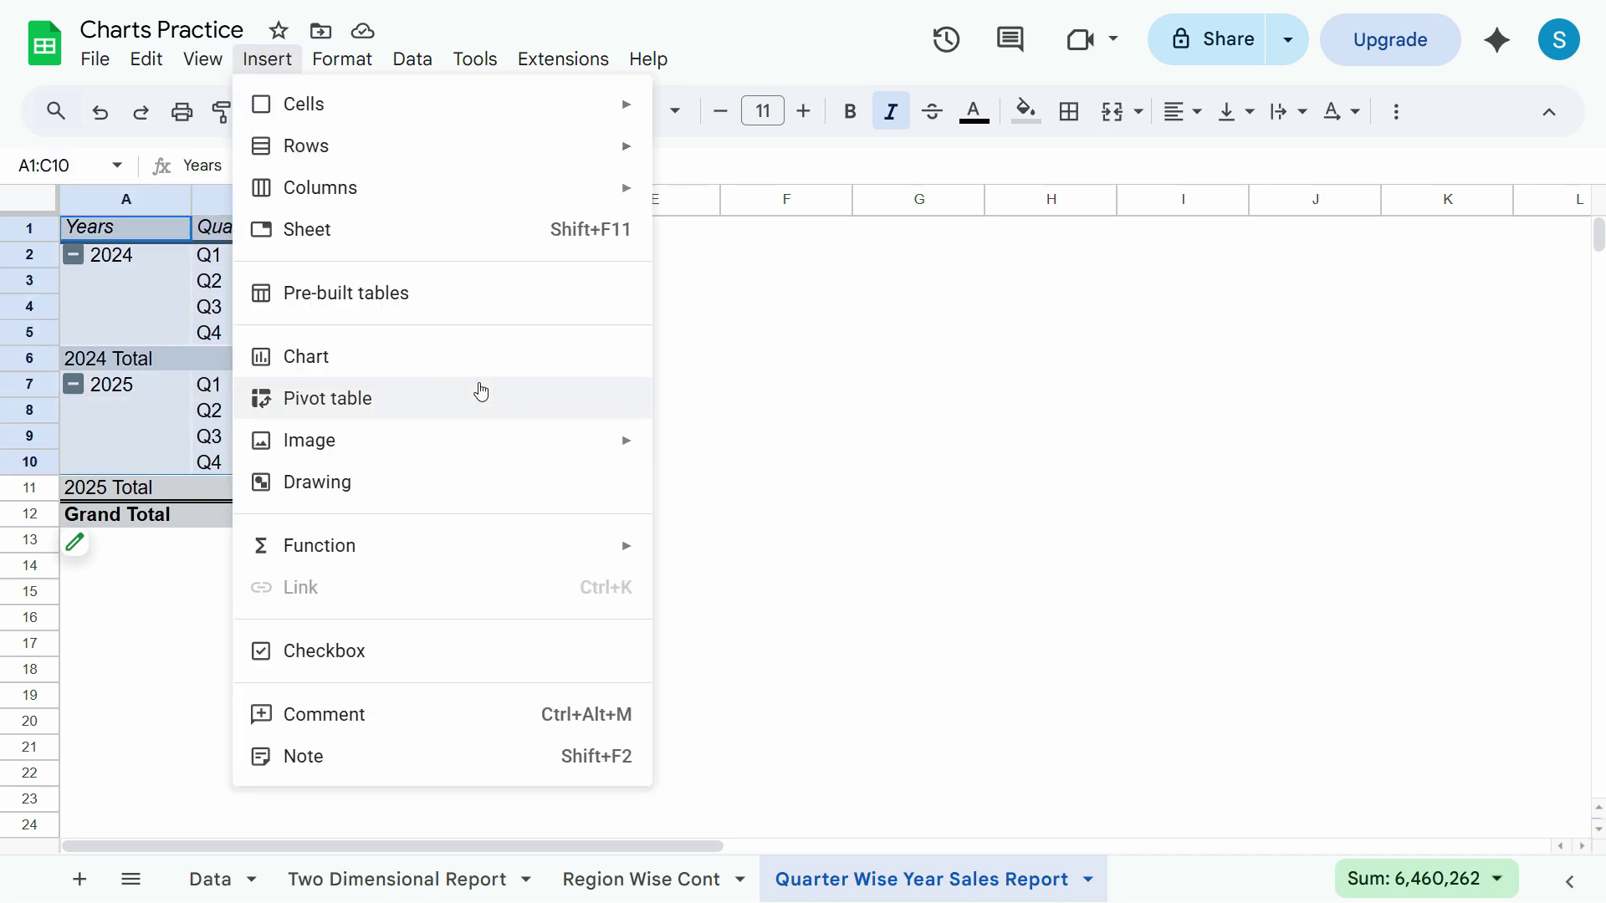
key("Return")
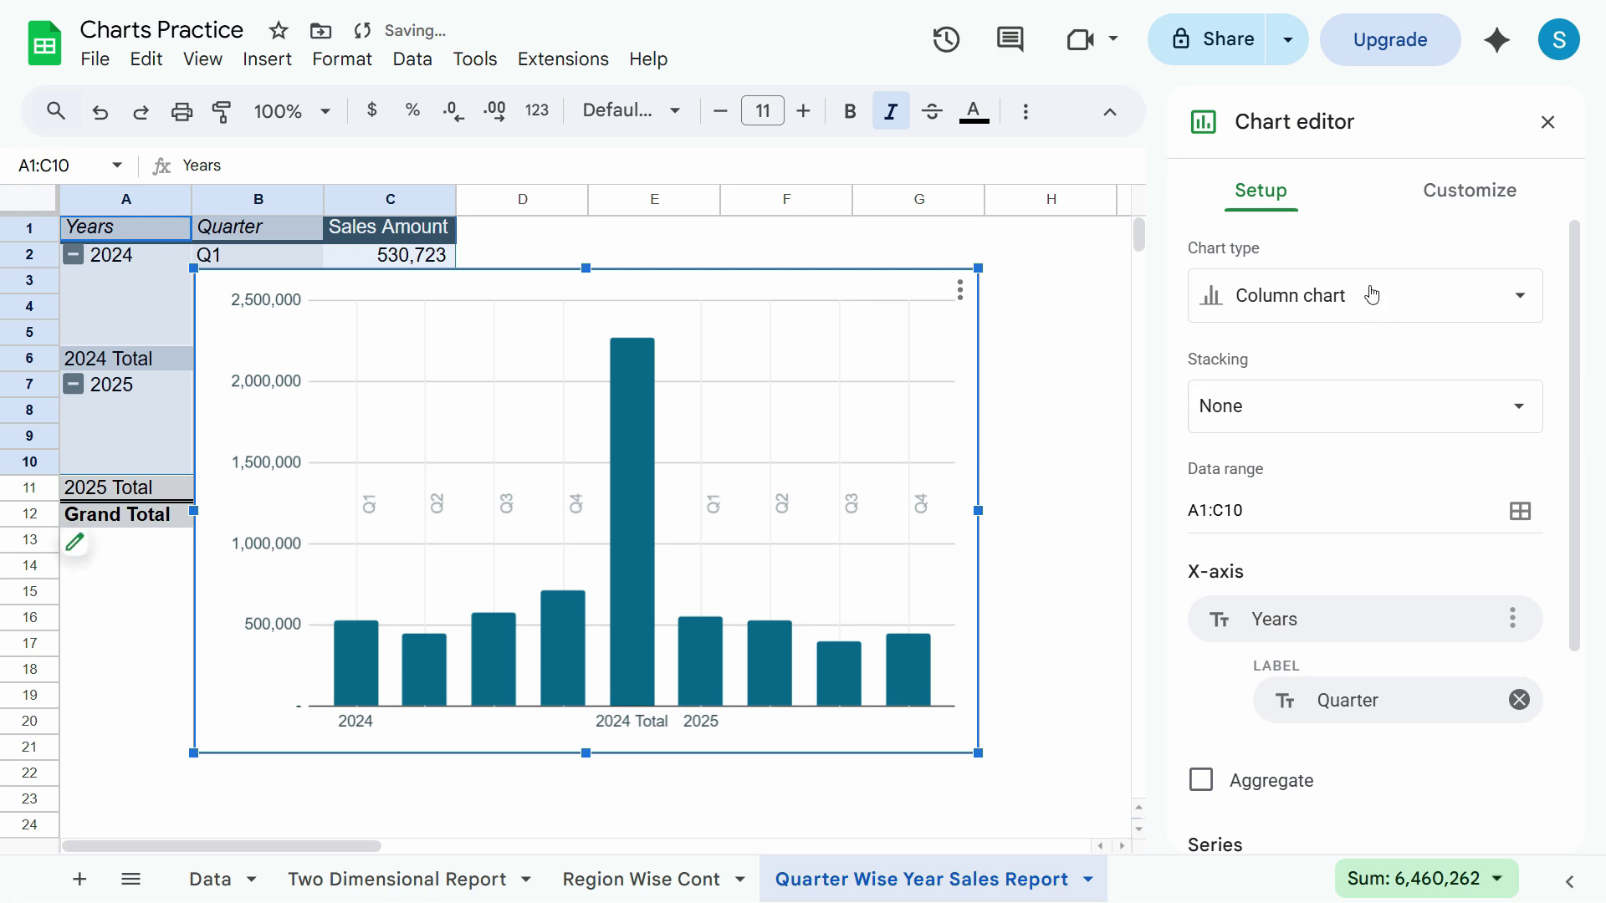
left_click(1301, 295)
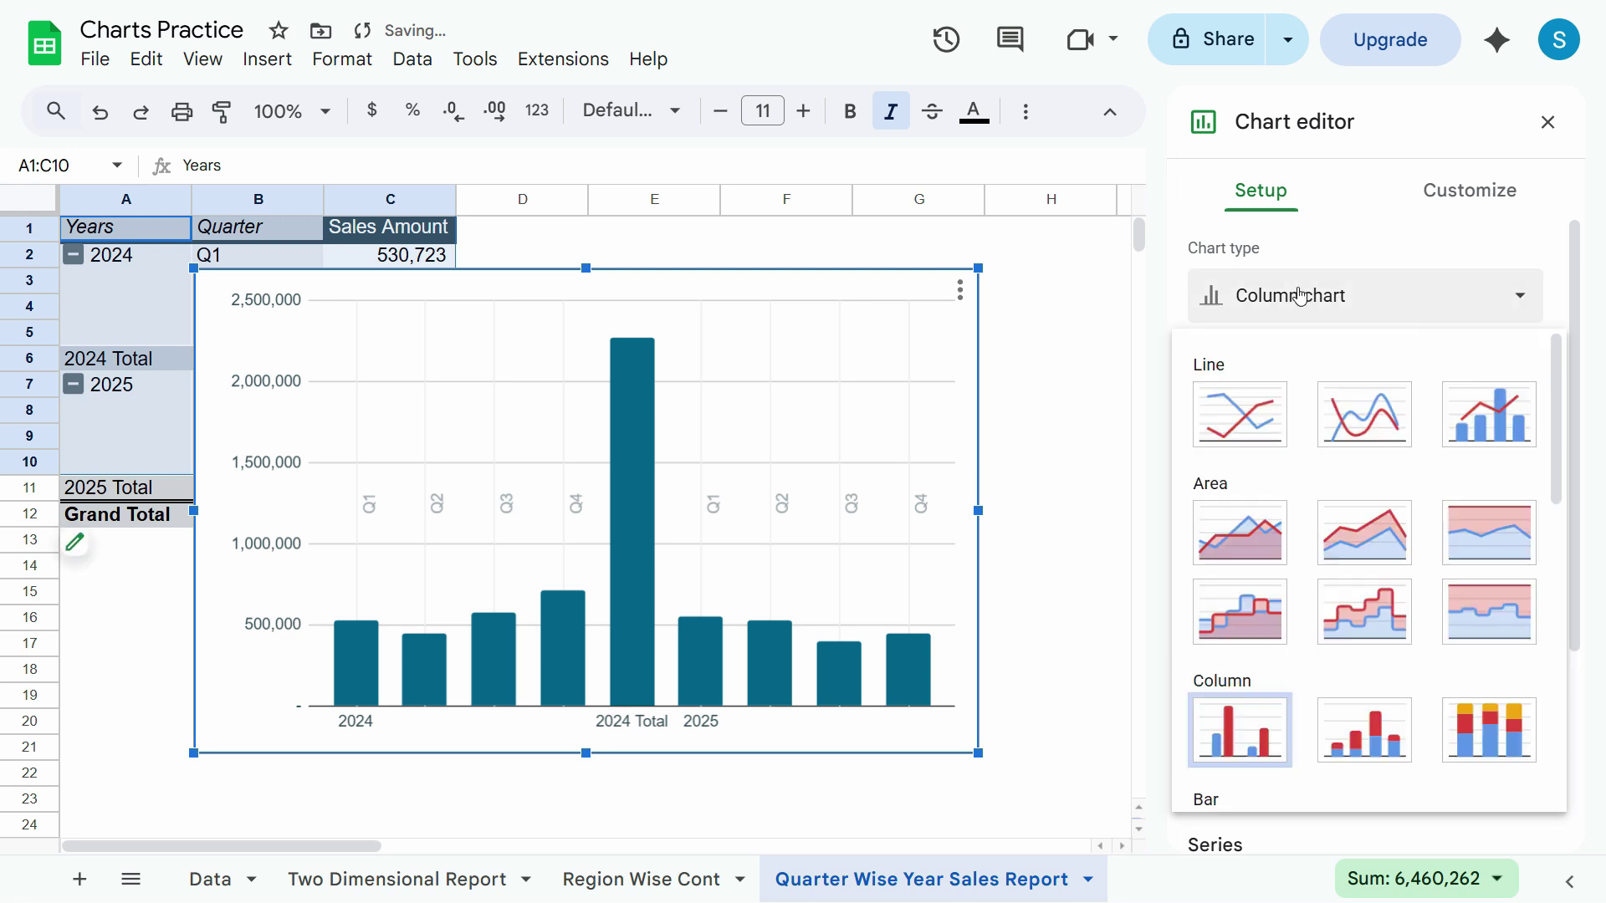
left_click(1223, 439)
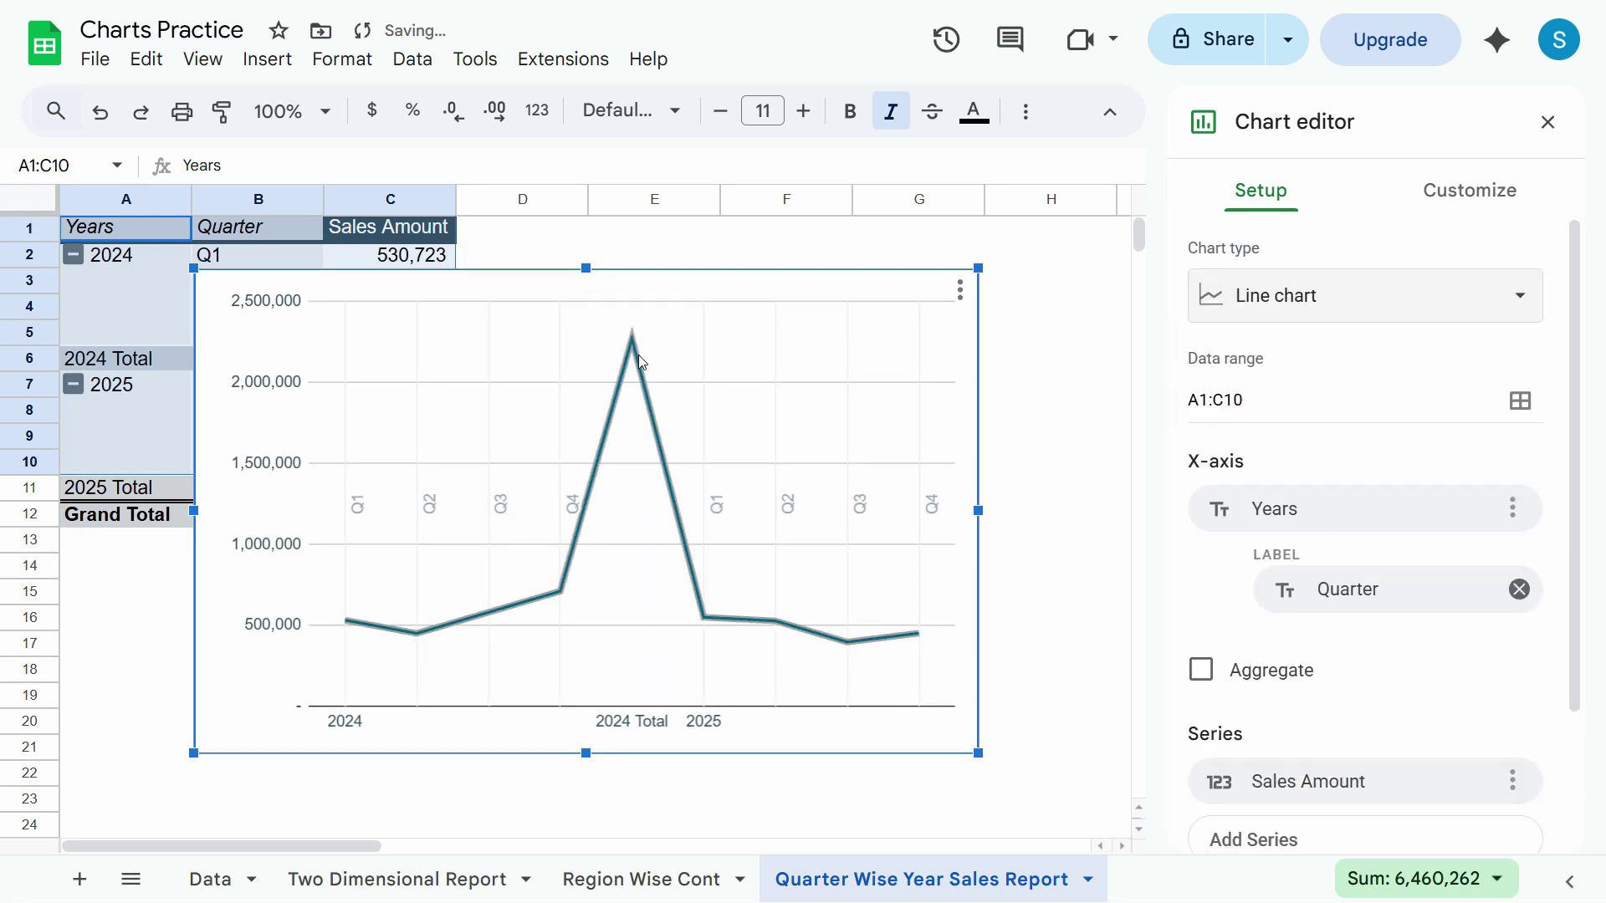
left_click(1108, 343)
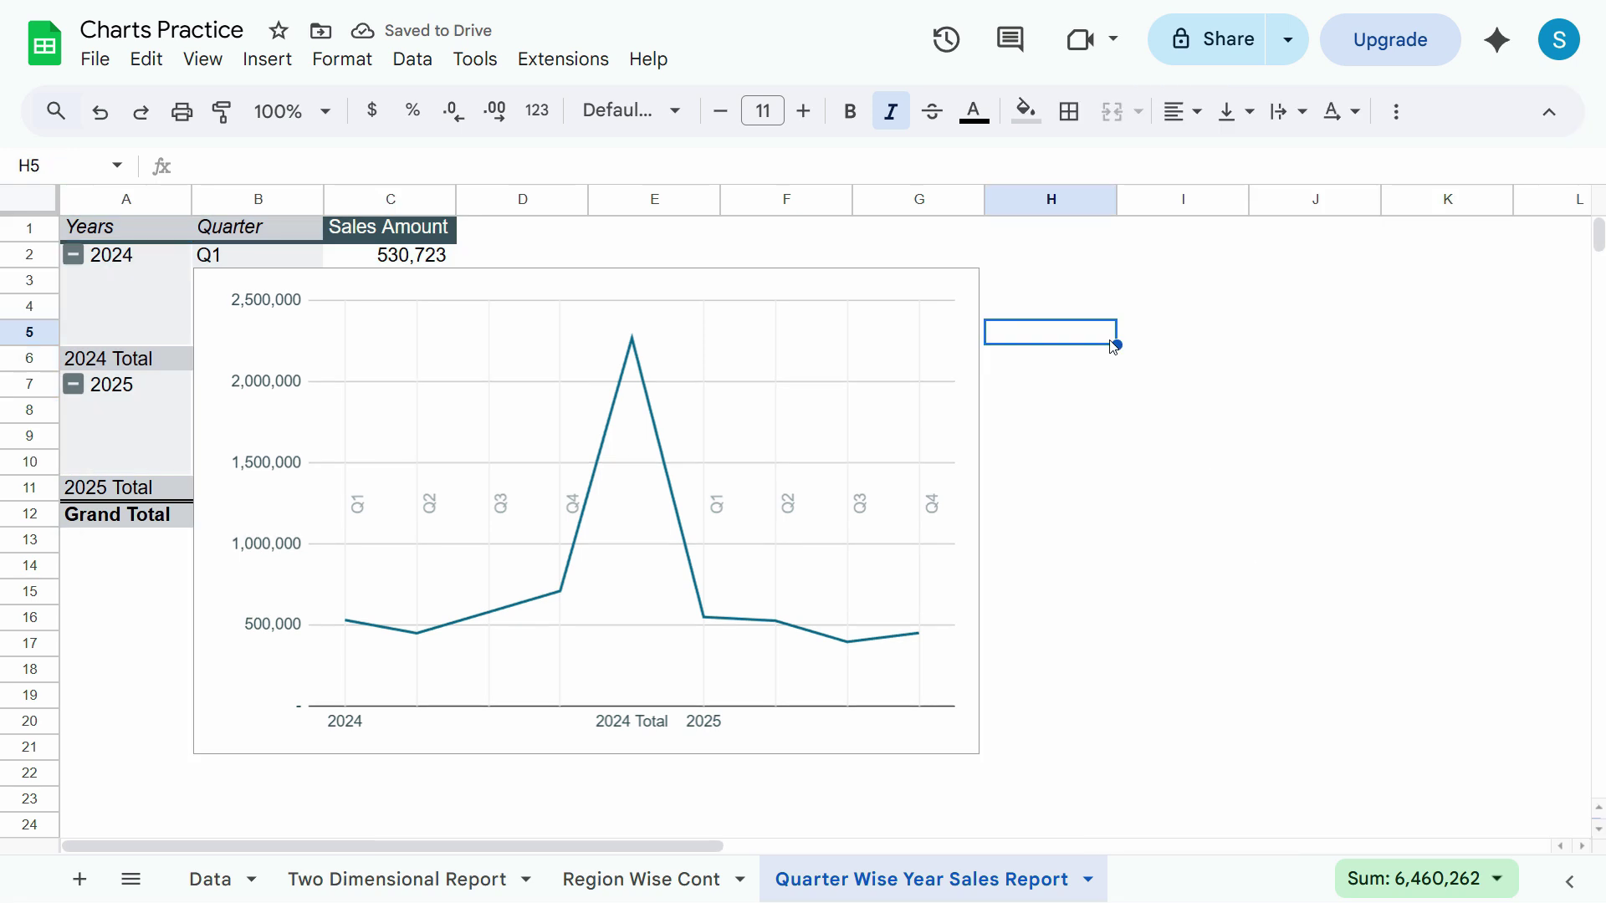
key("Delete")
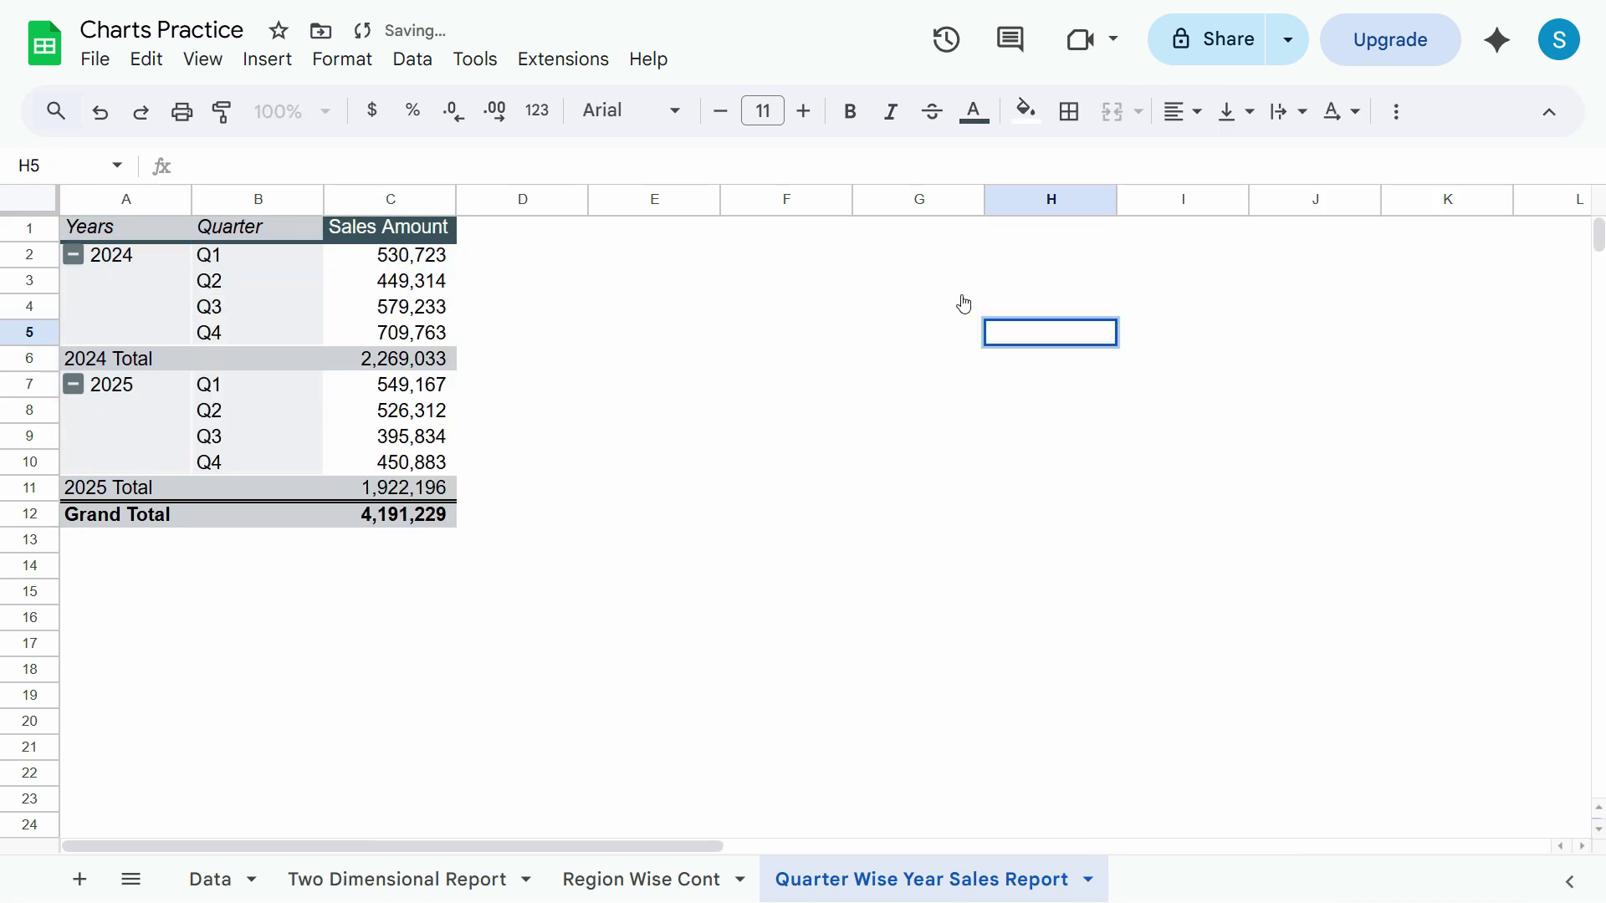
Remove the Date - Quarter and Date - Year row fields from the quarter-wise sales pivot table.
left_click(117, 548)
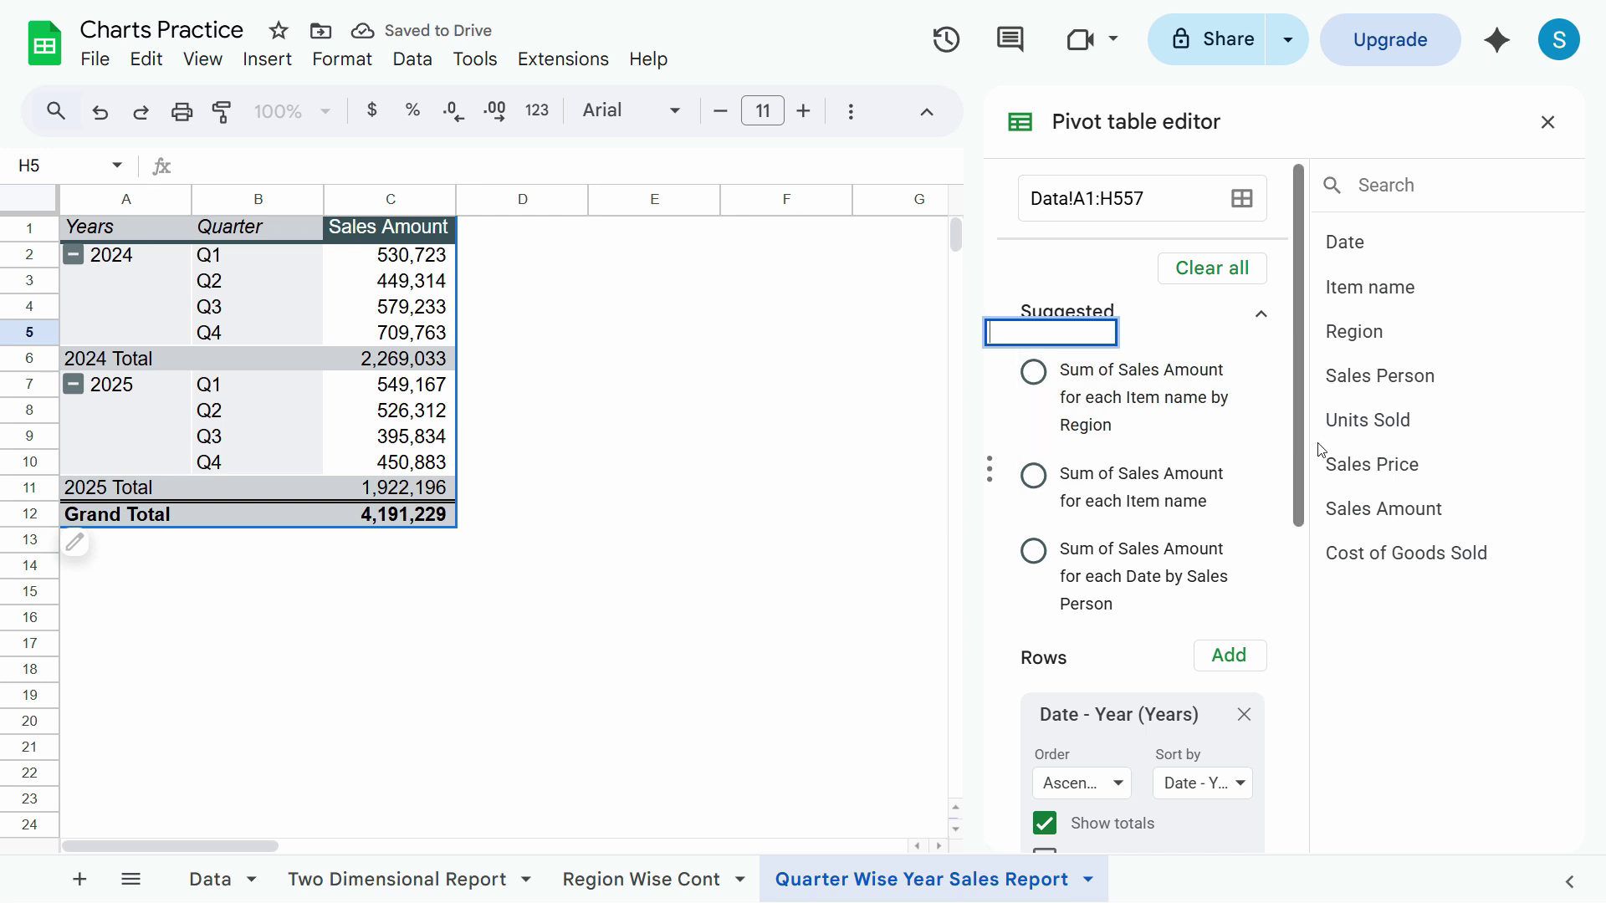
scroll(1225, 528, "down", 4)
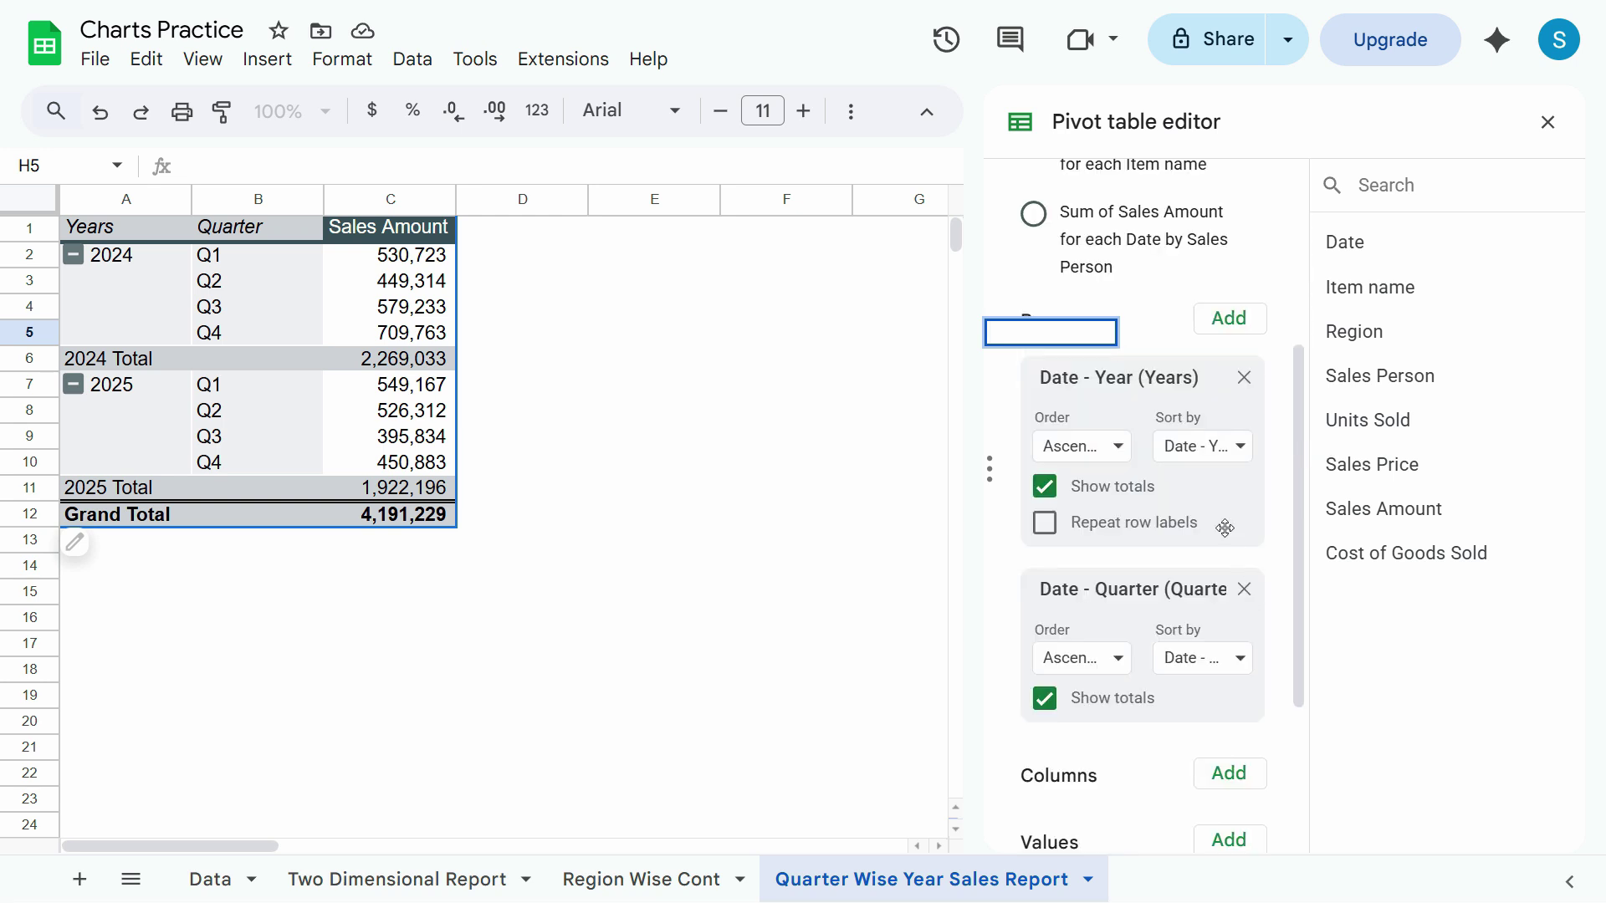
left_click(1244, 589)
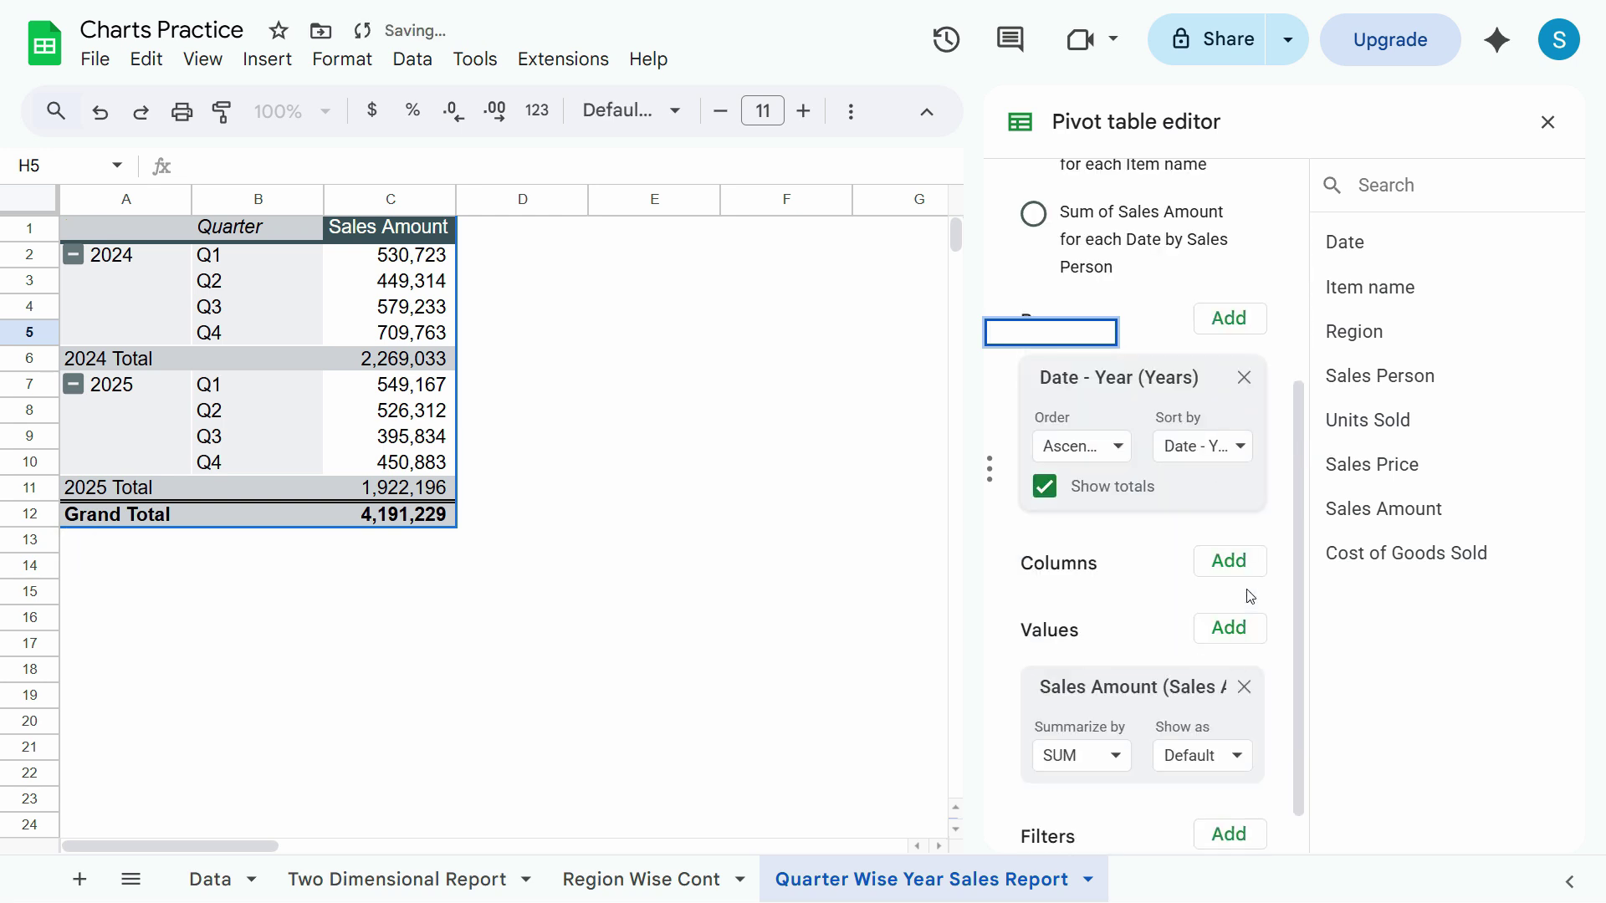
left_click(1244, 377)
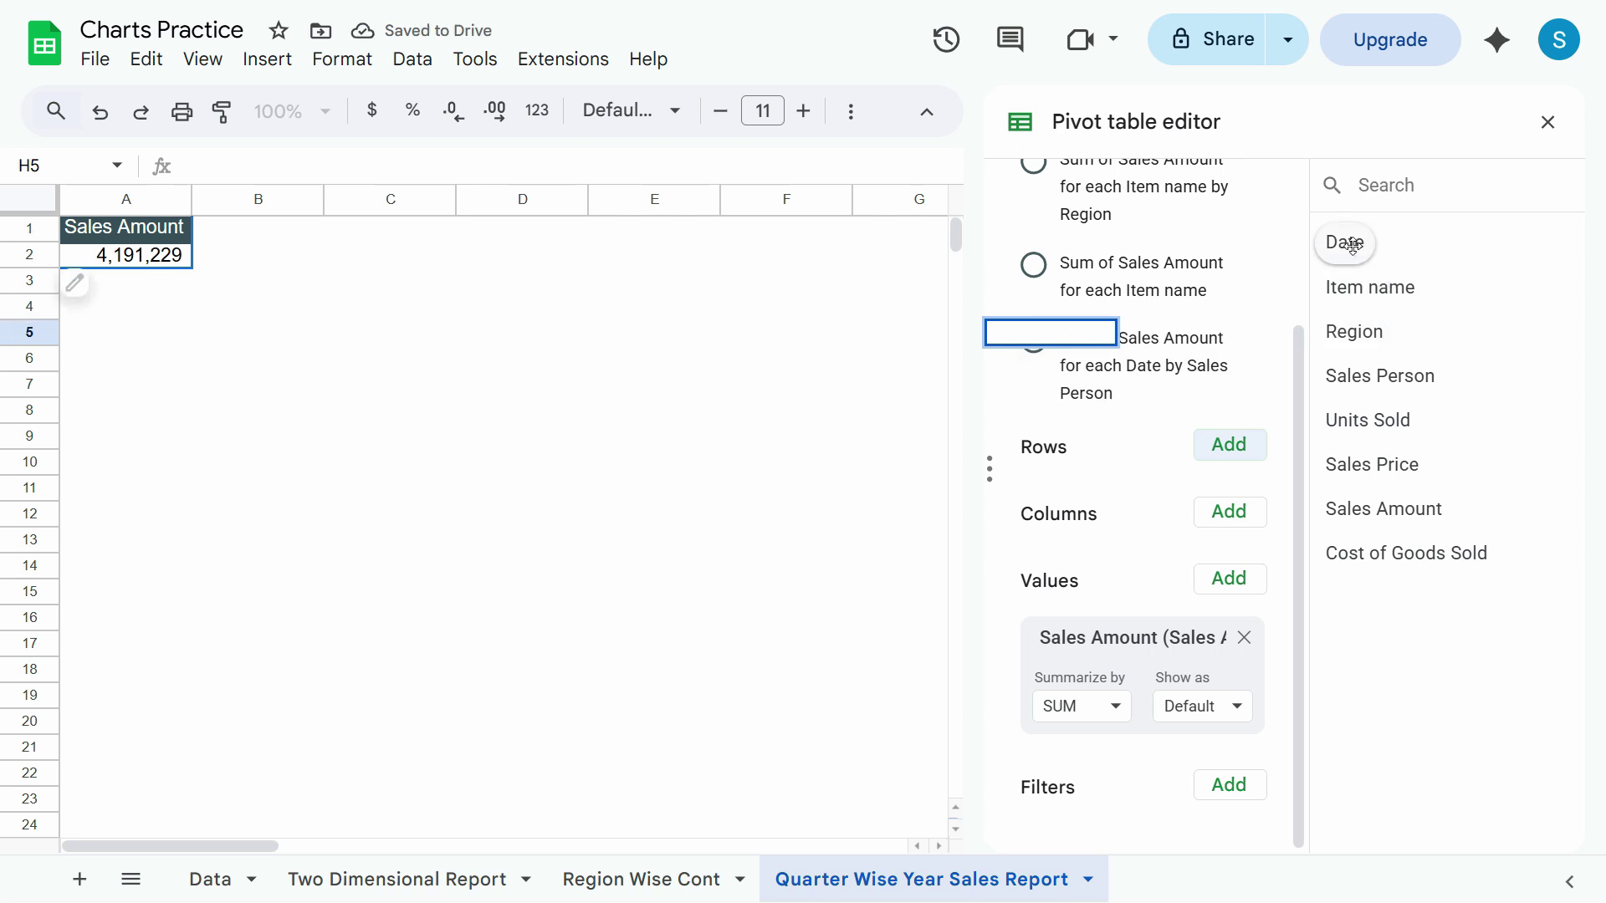
Add Date as the pivot table's row field and group the dates by Month.
left_click_drag(1346, 241, 1060, 494)
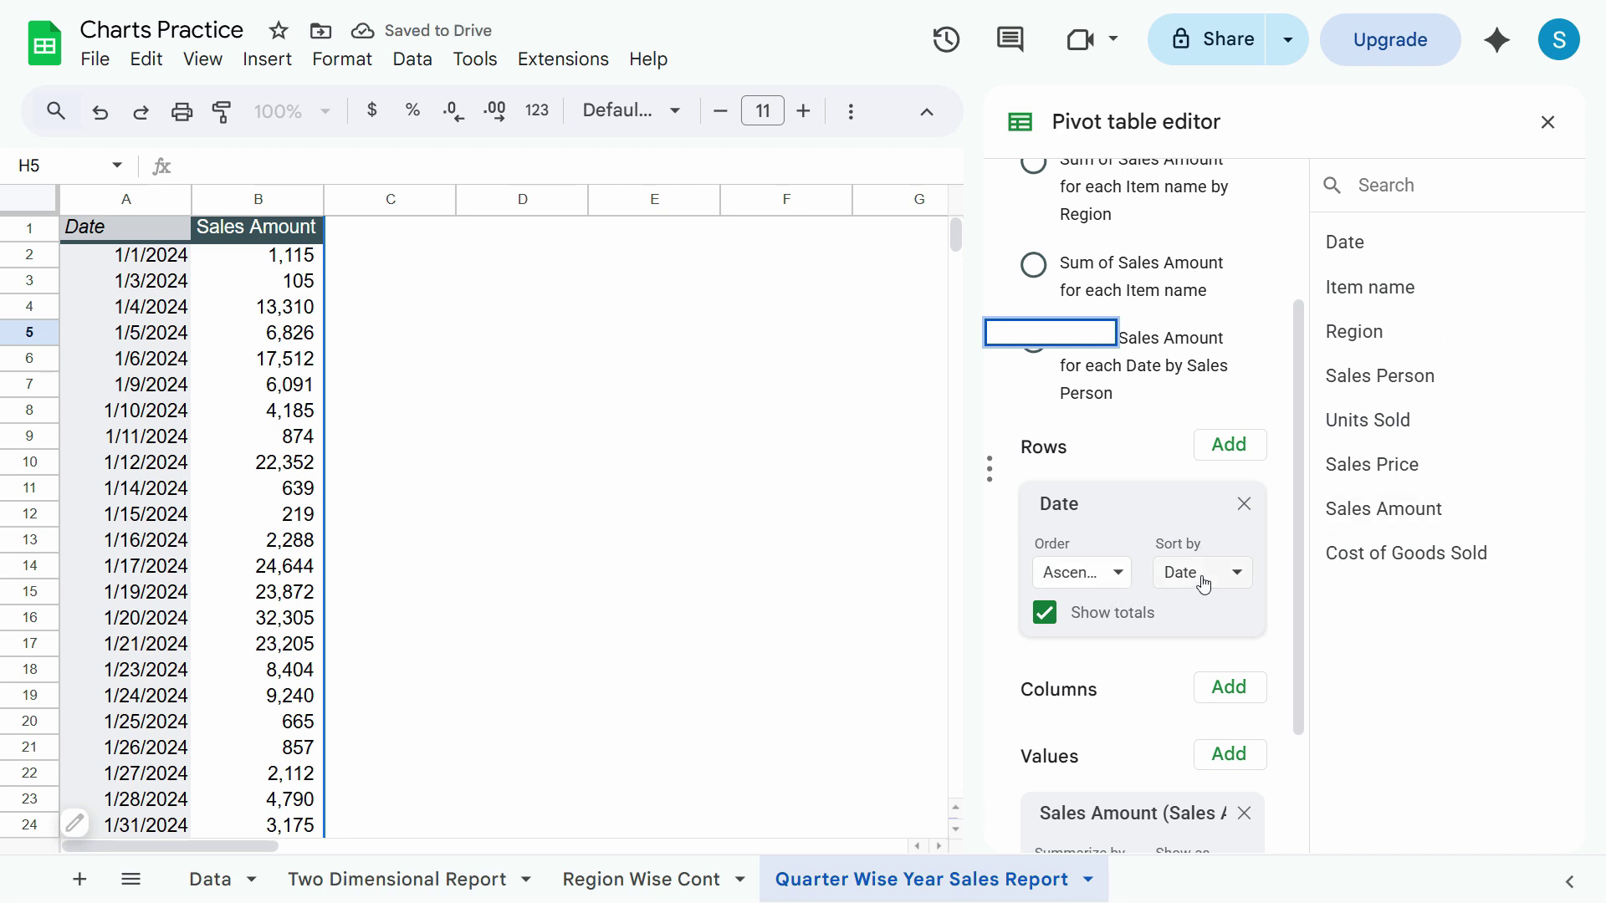
right_click(166, 462)
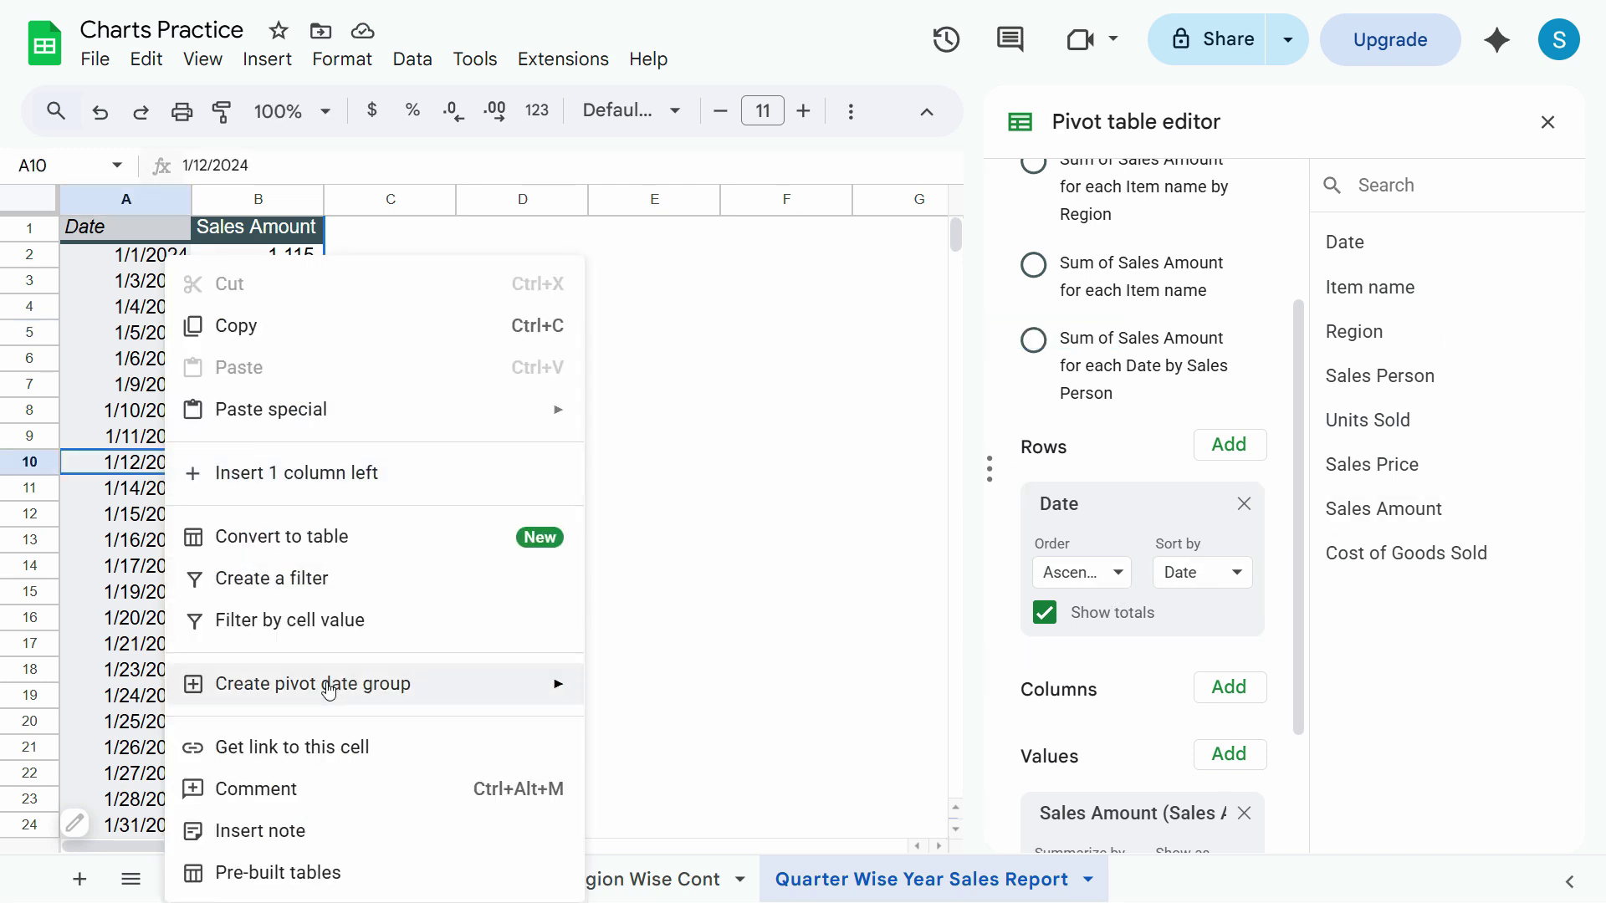
mouse_move(251, 692)
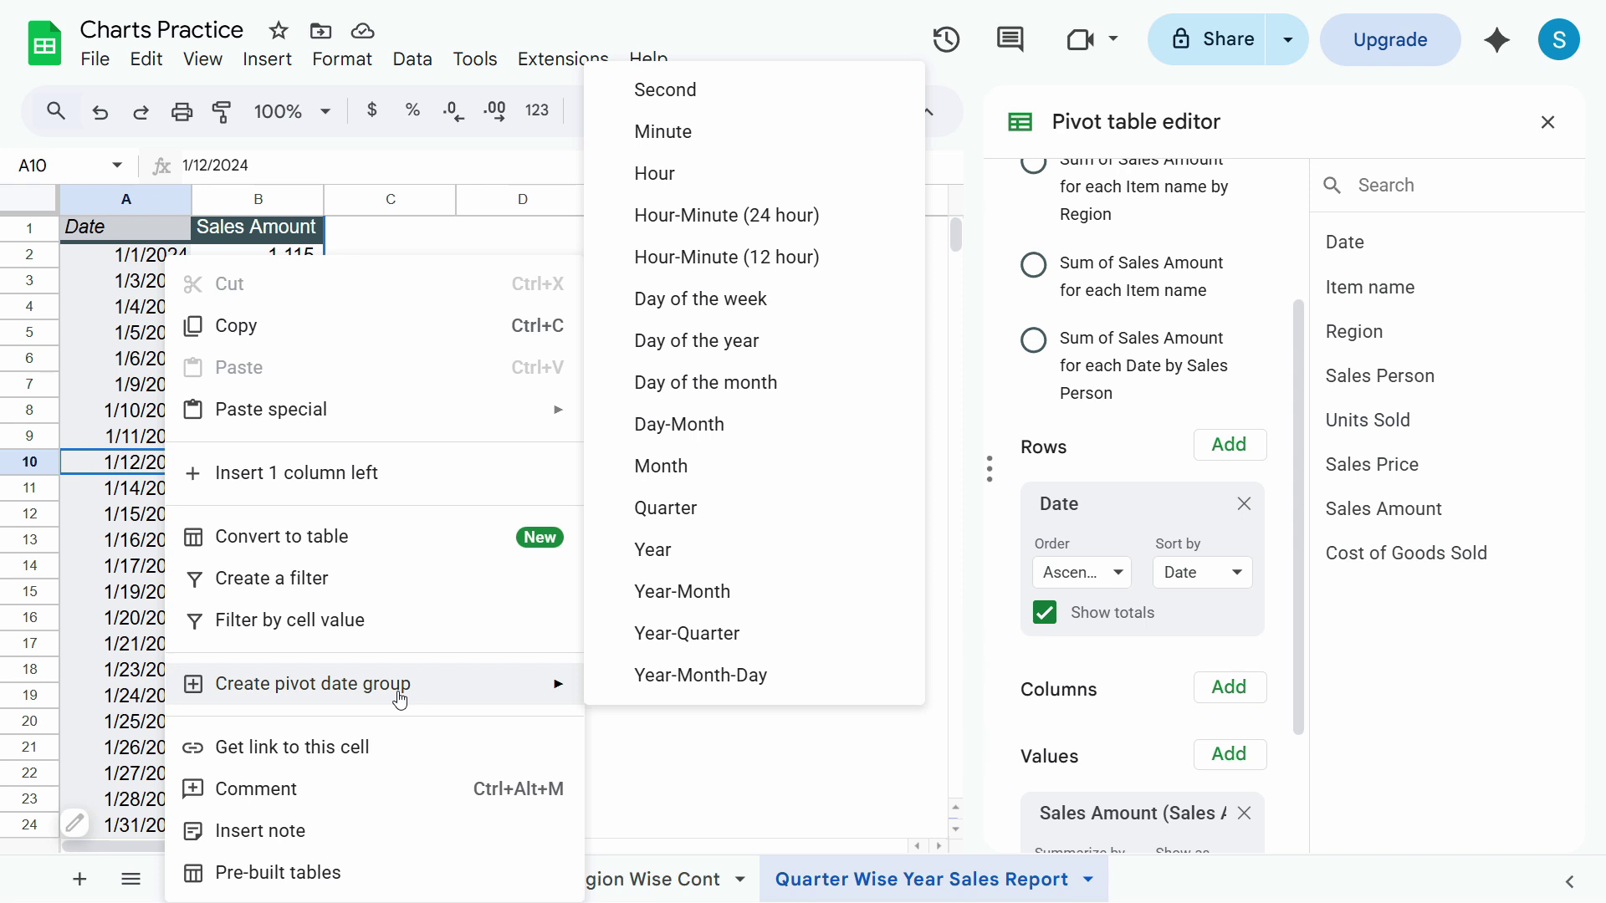
left_click(669, 470)
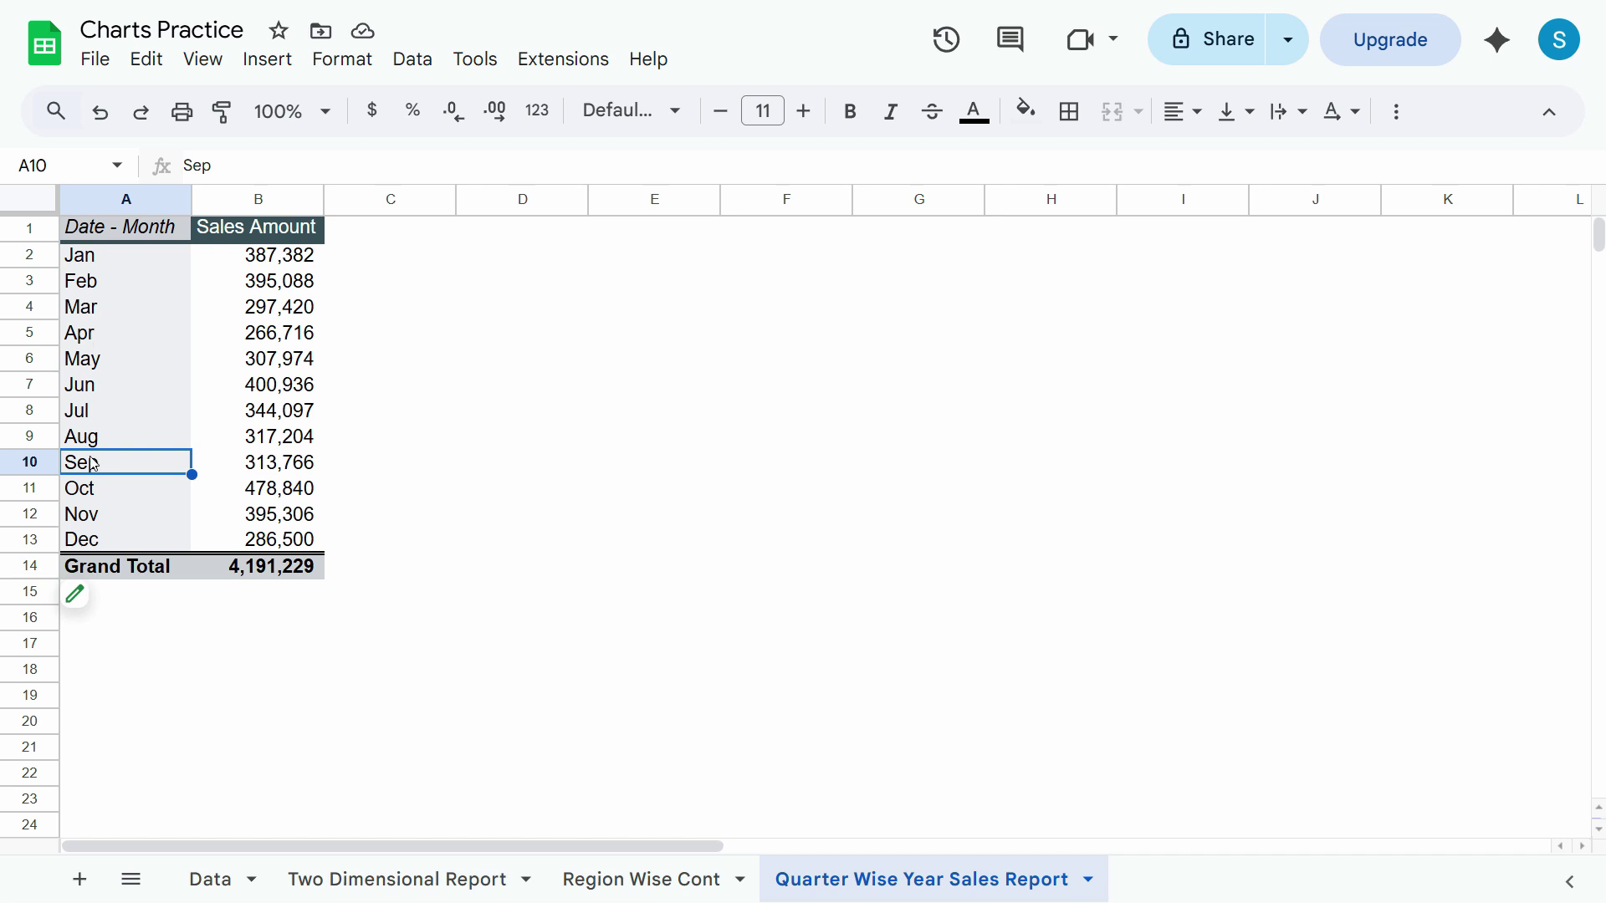
left_click(130, 270)
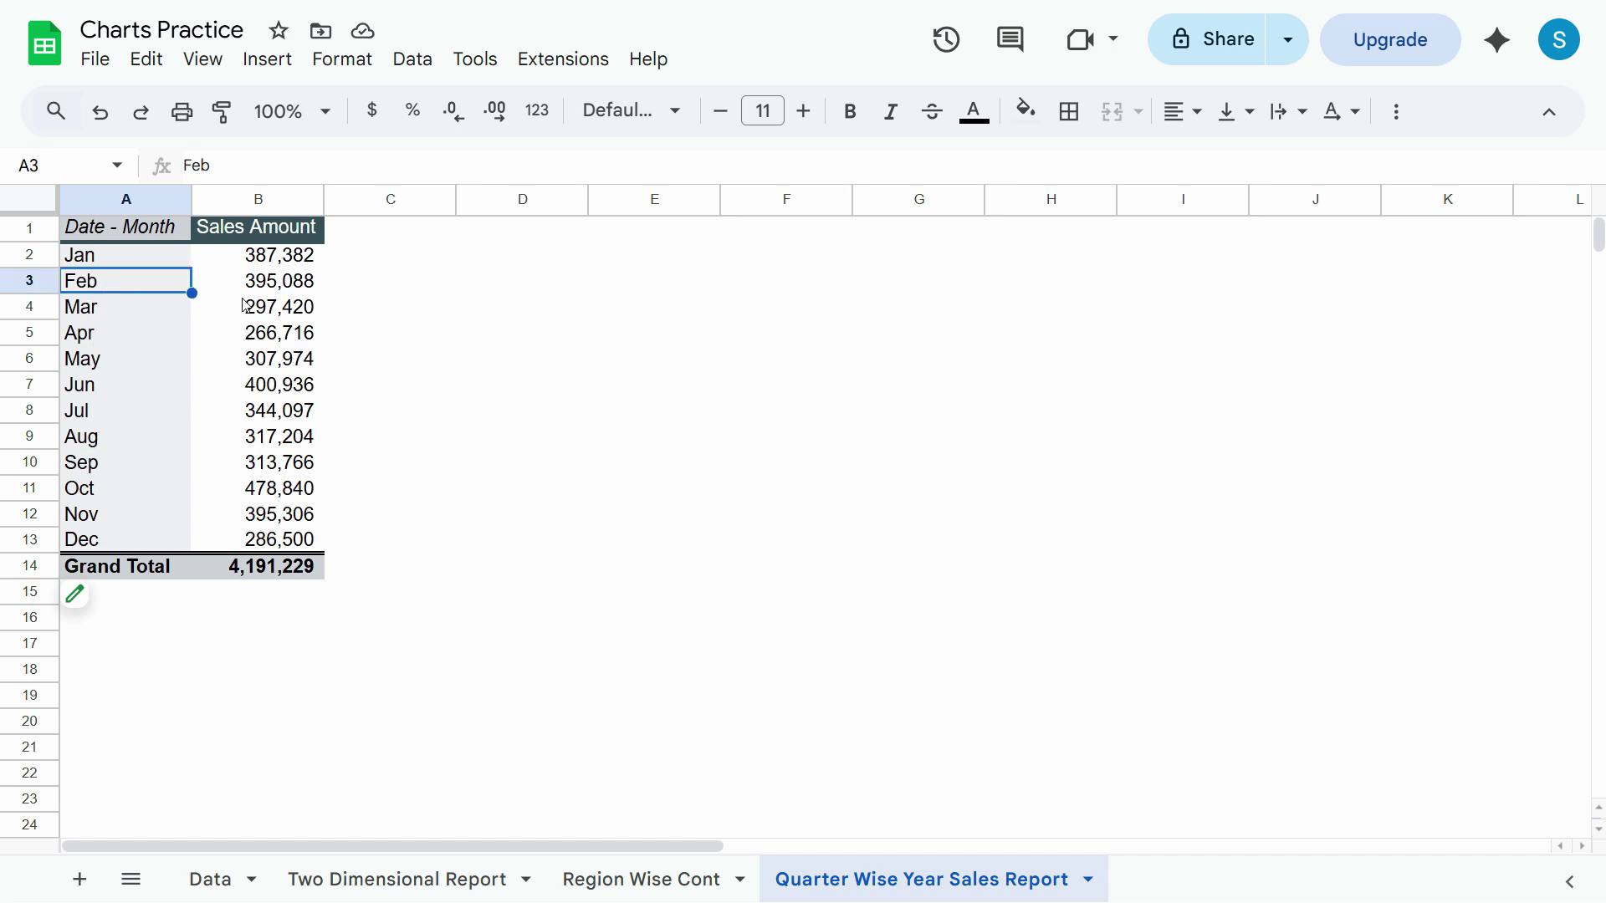
left_click(251, 307)
left_click(292, 284)
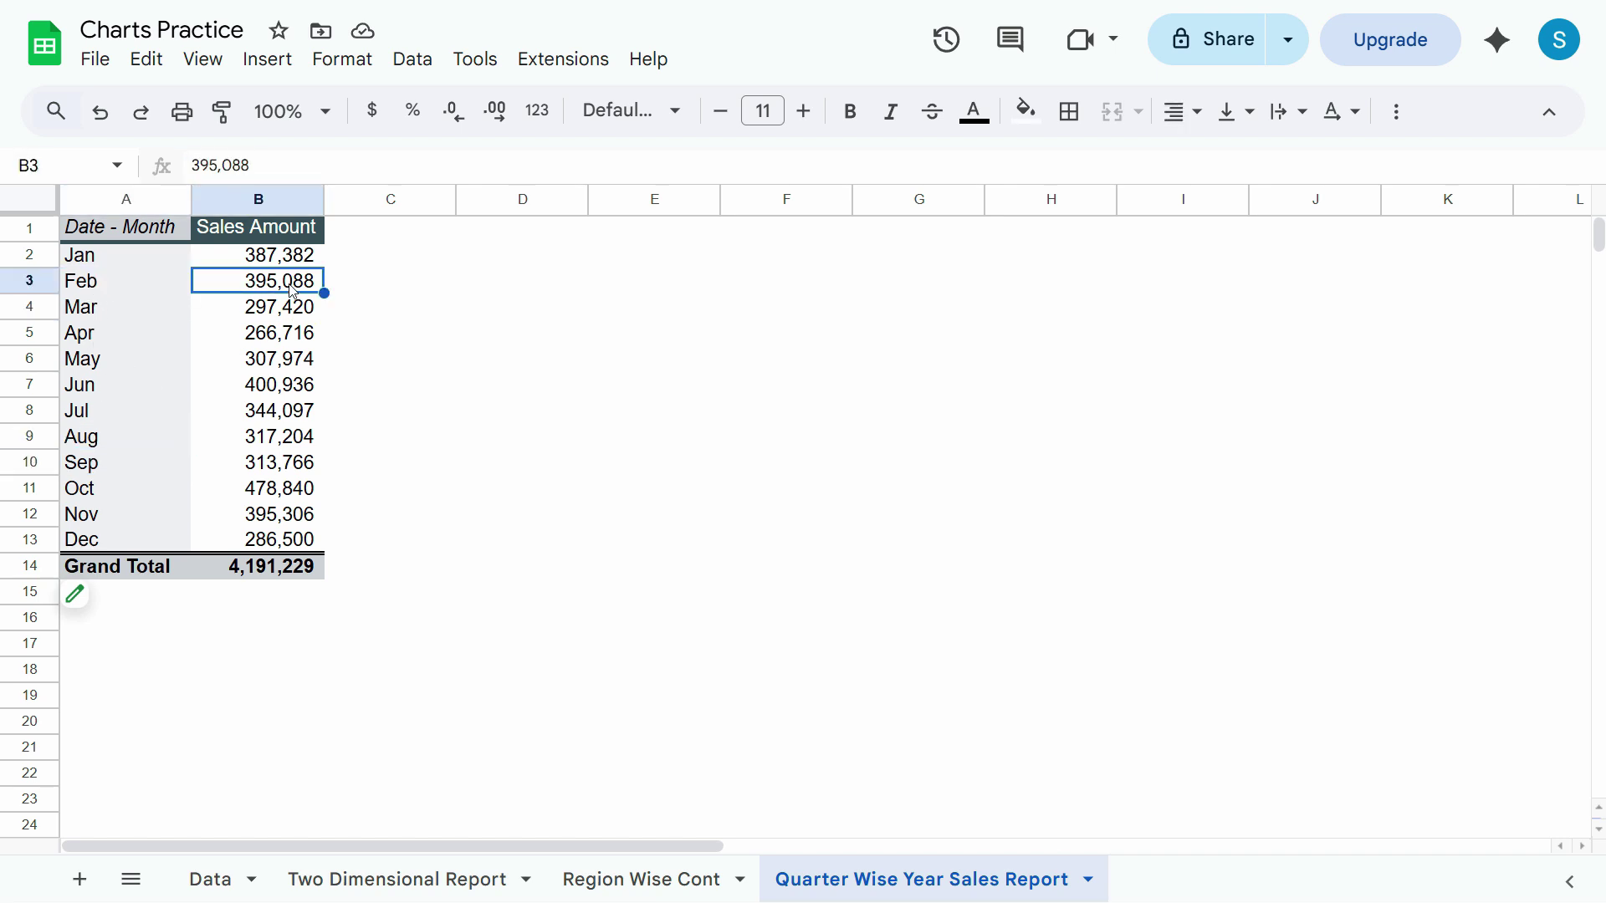
left_click(97, 261)
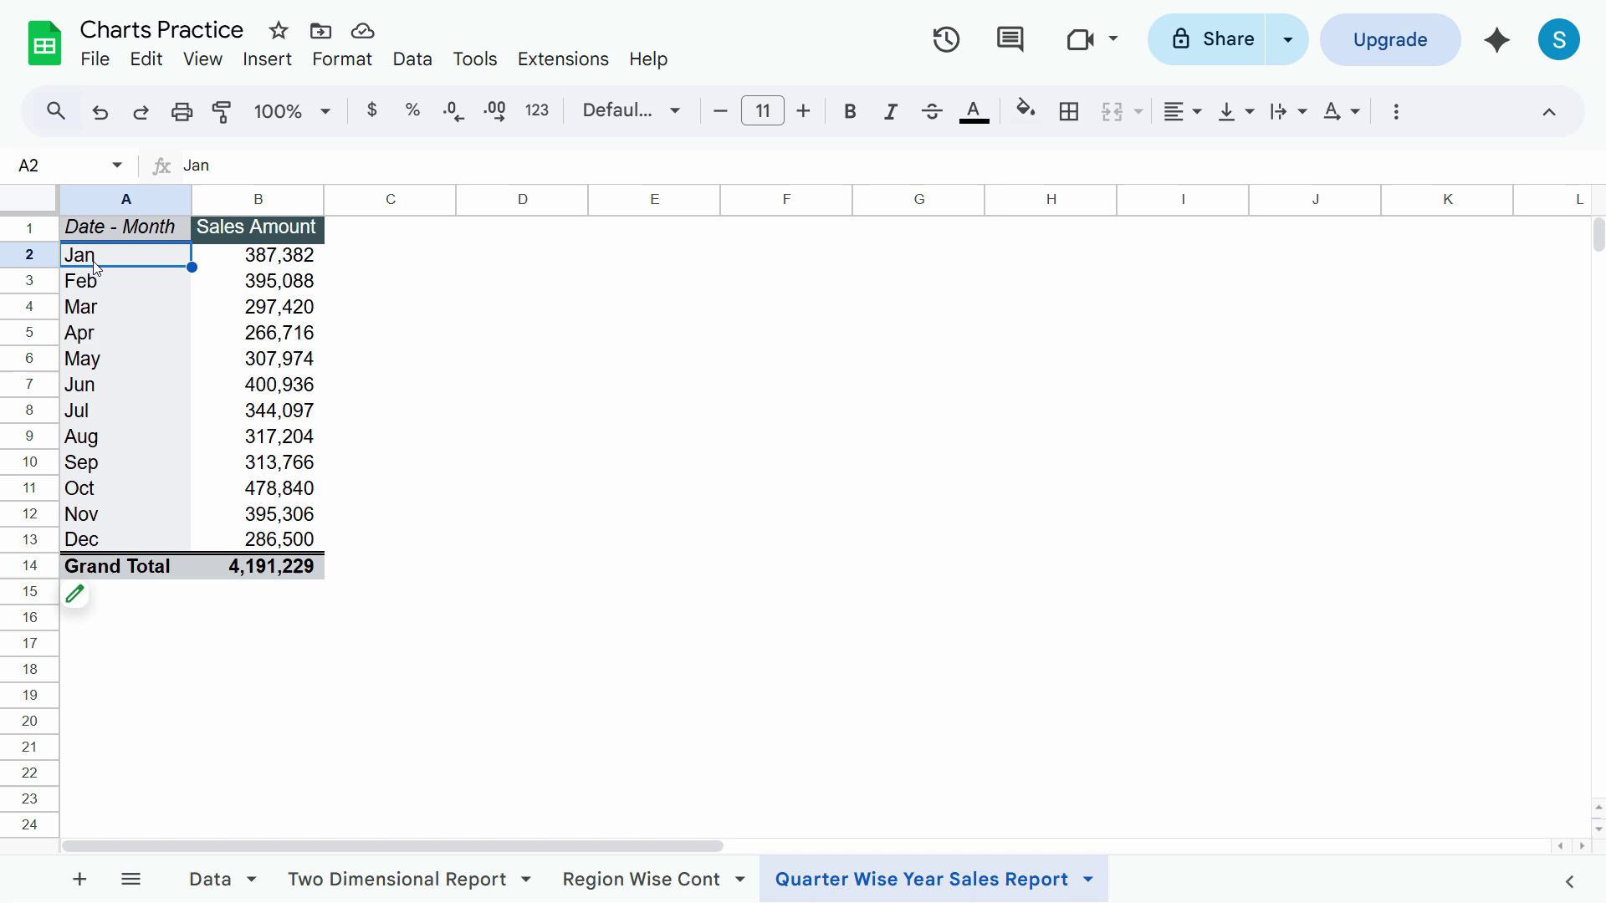
left_click(101, 317)
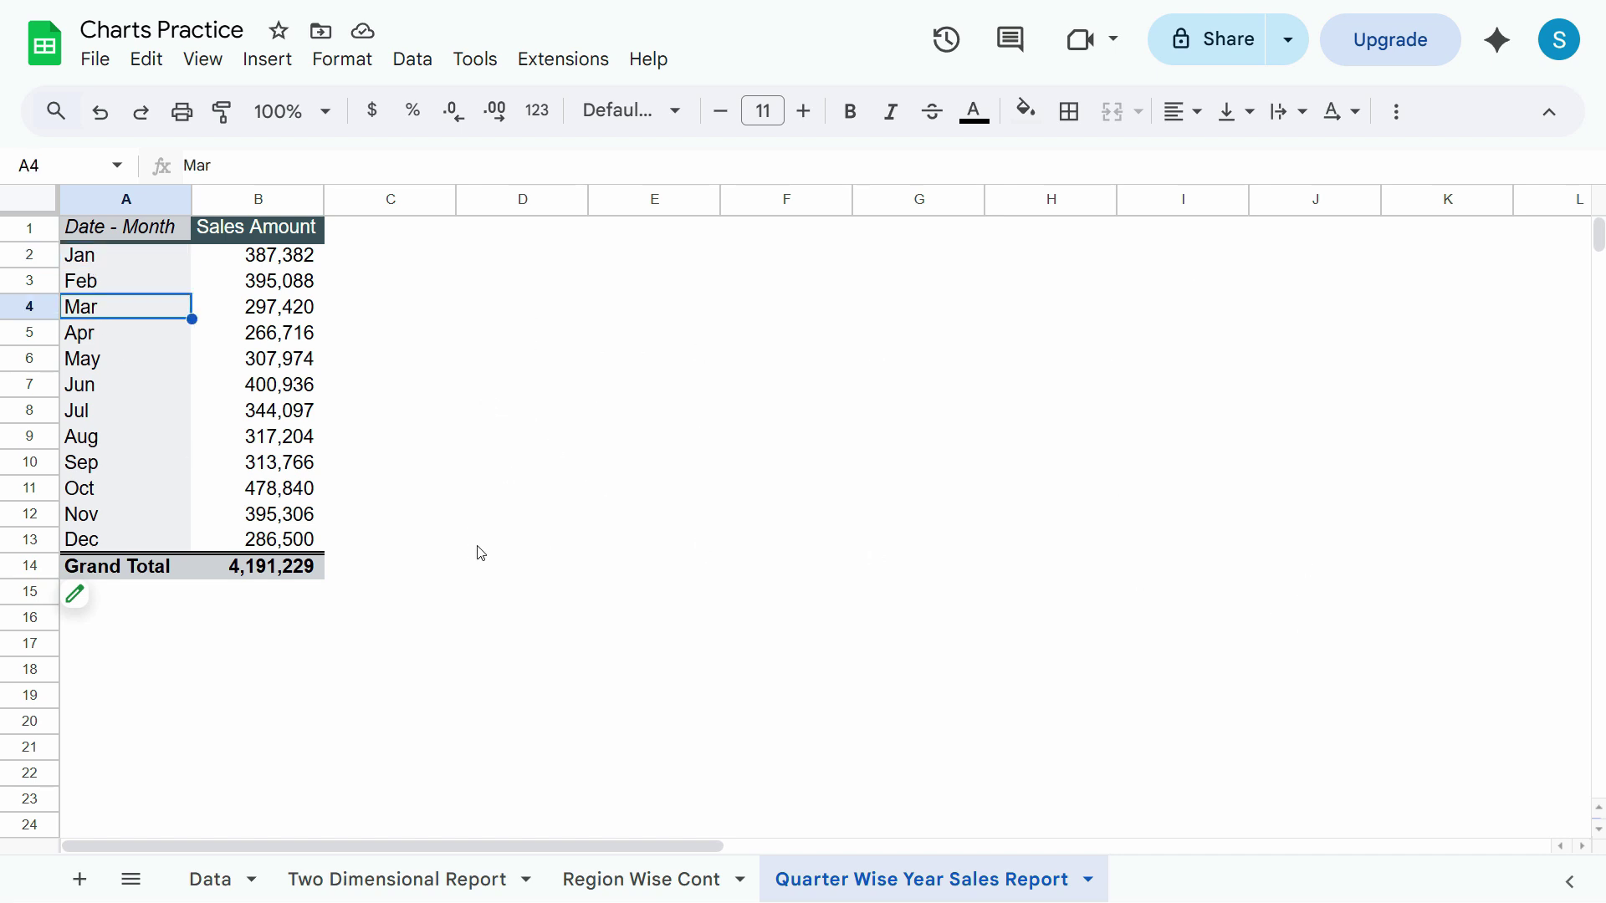
Examine the month labels and their sales amounts in the monthly pivot table.
left_click(118, 254)
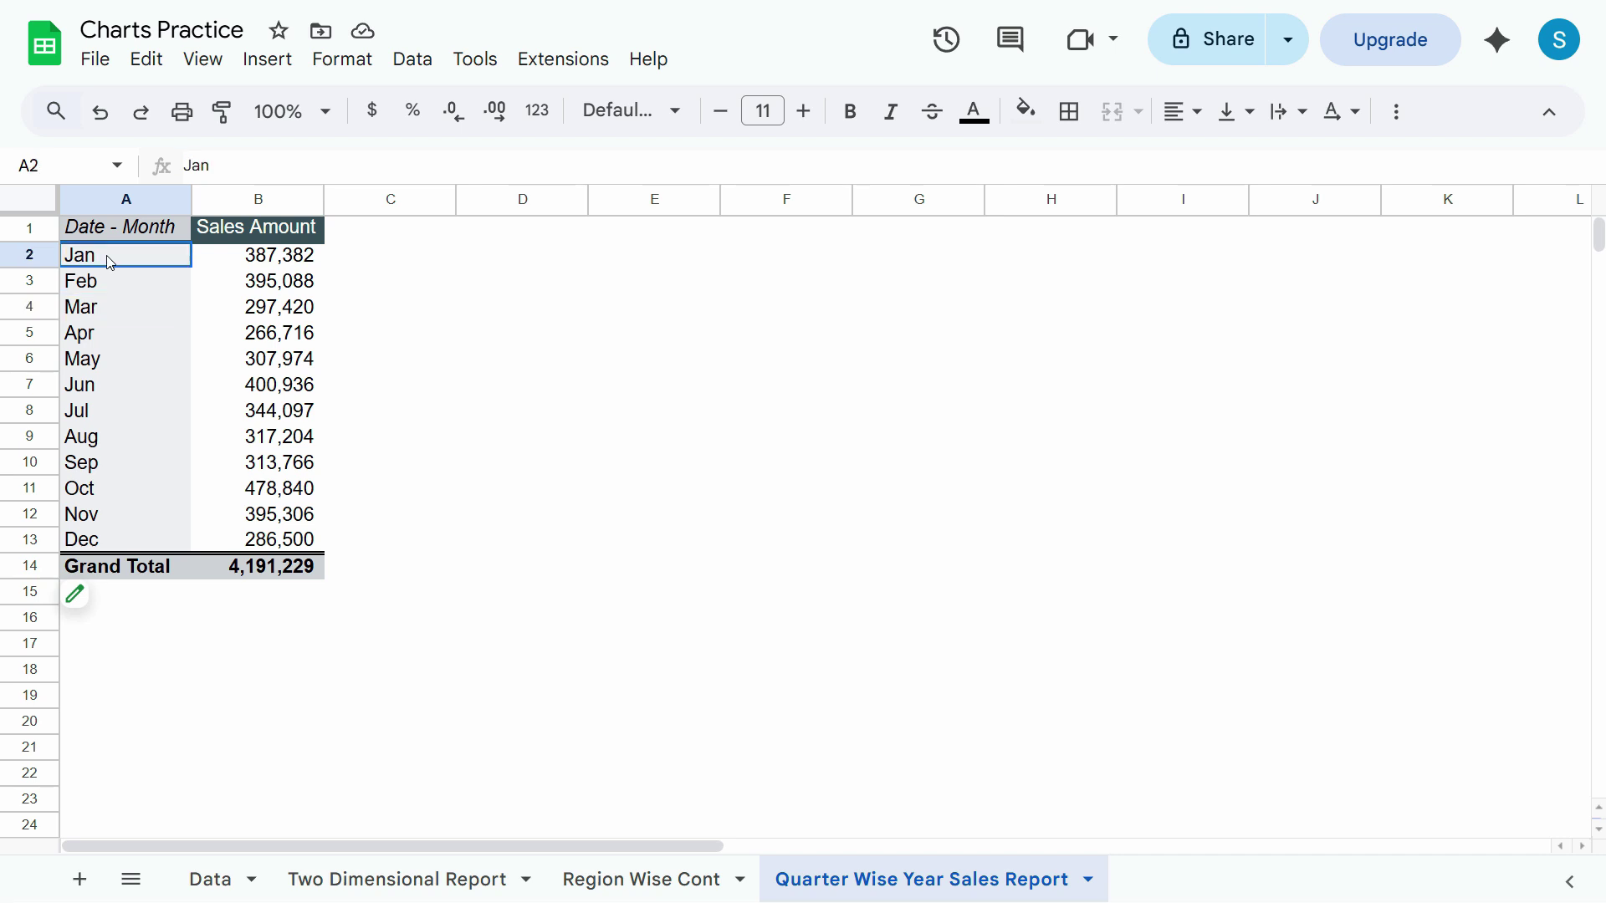
left_click(110, 341)
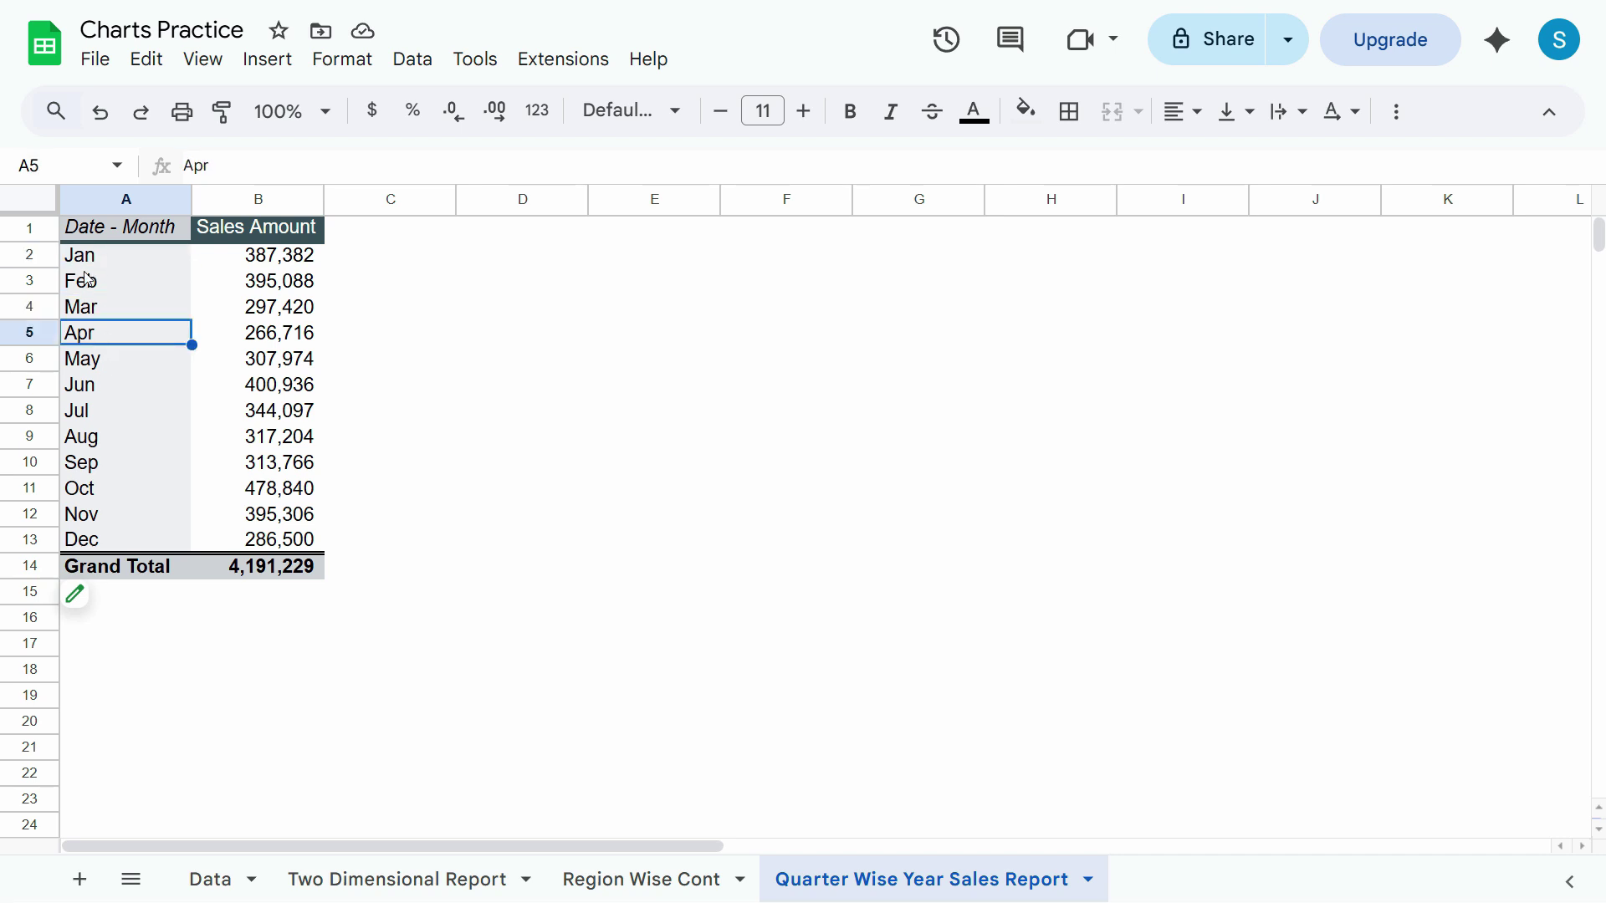
left_click(143, 543)
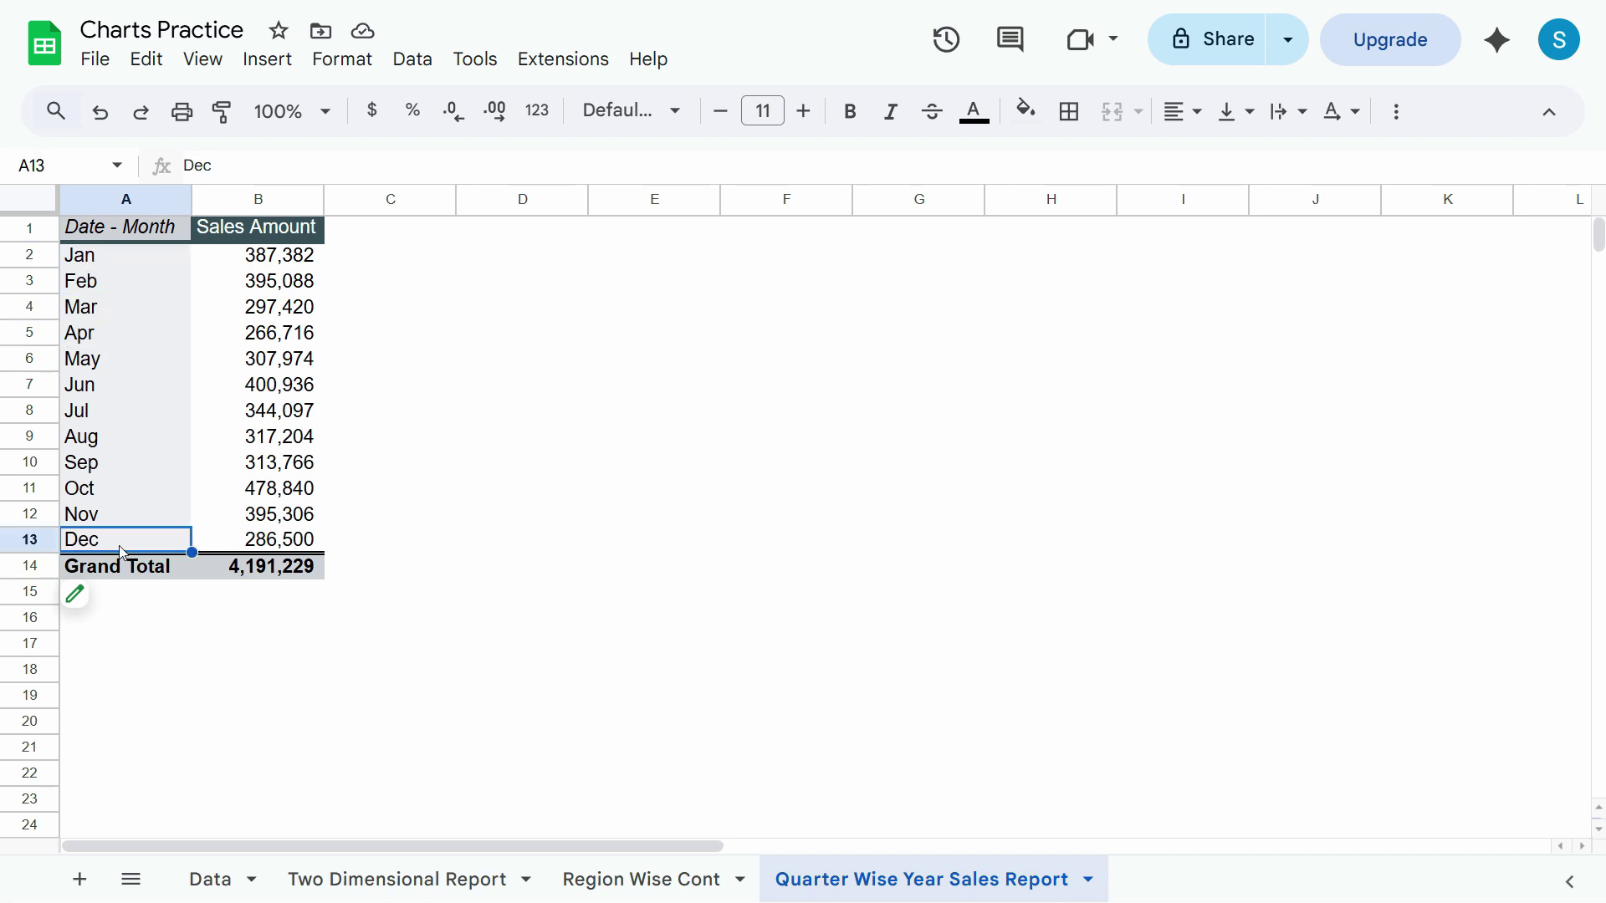
left_click(122, 261)
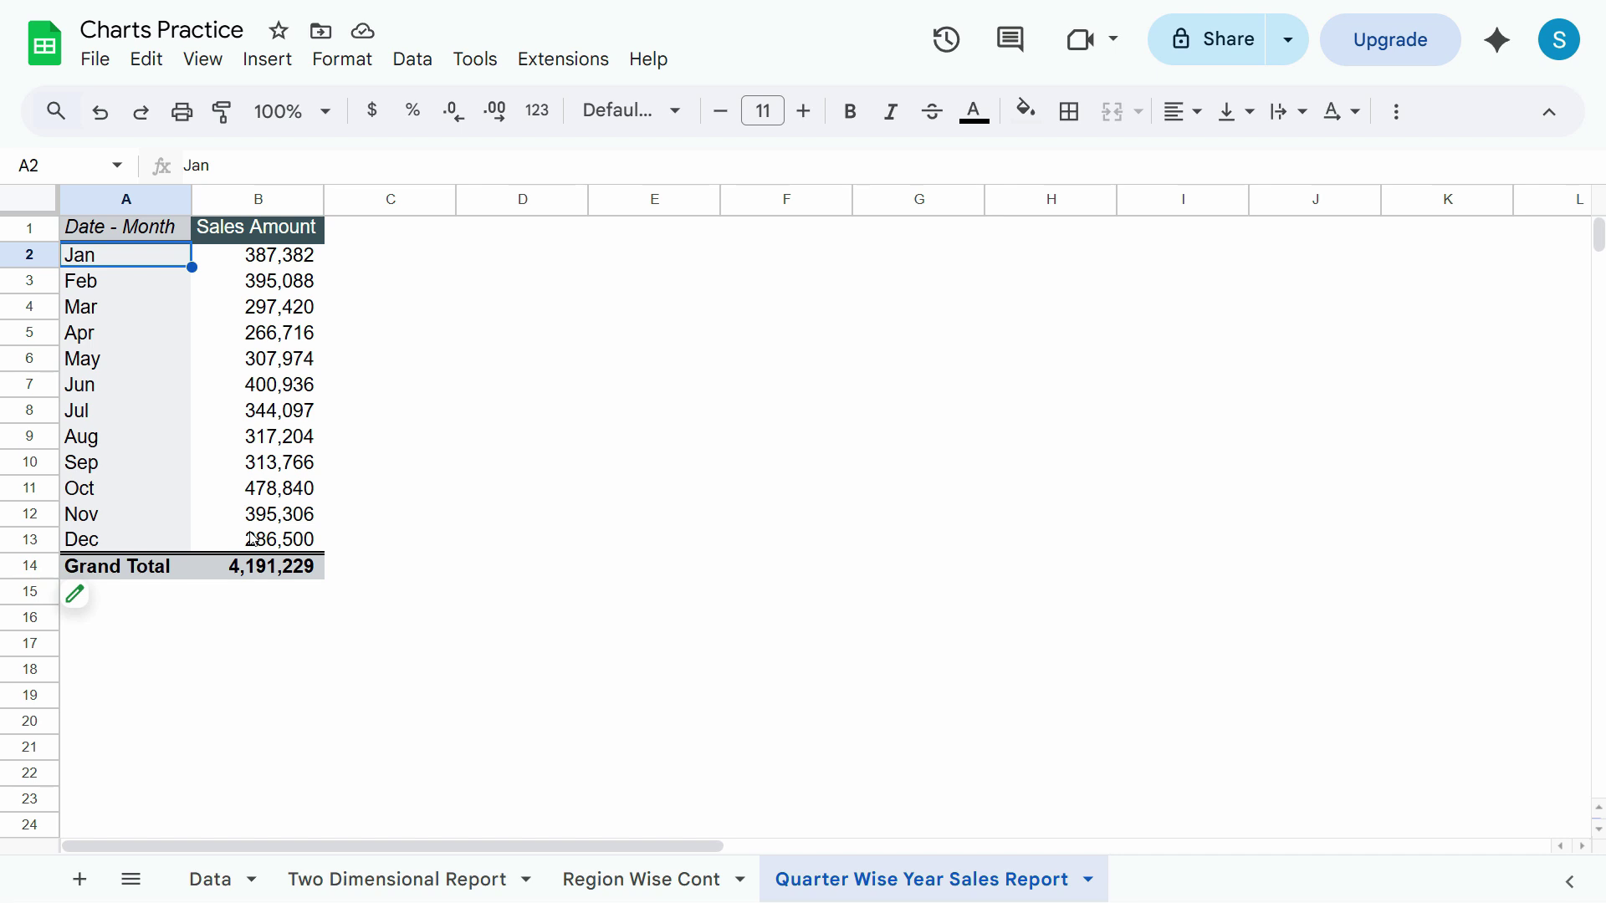
left_click(311, 416)
left_click(132, 285)
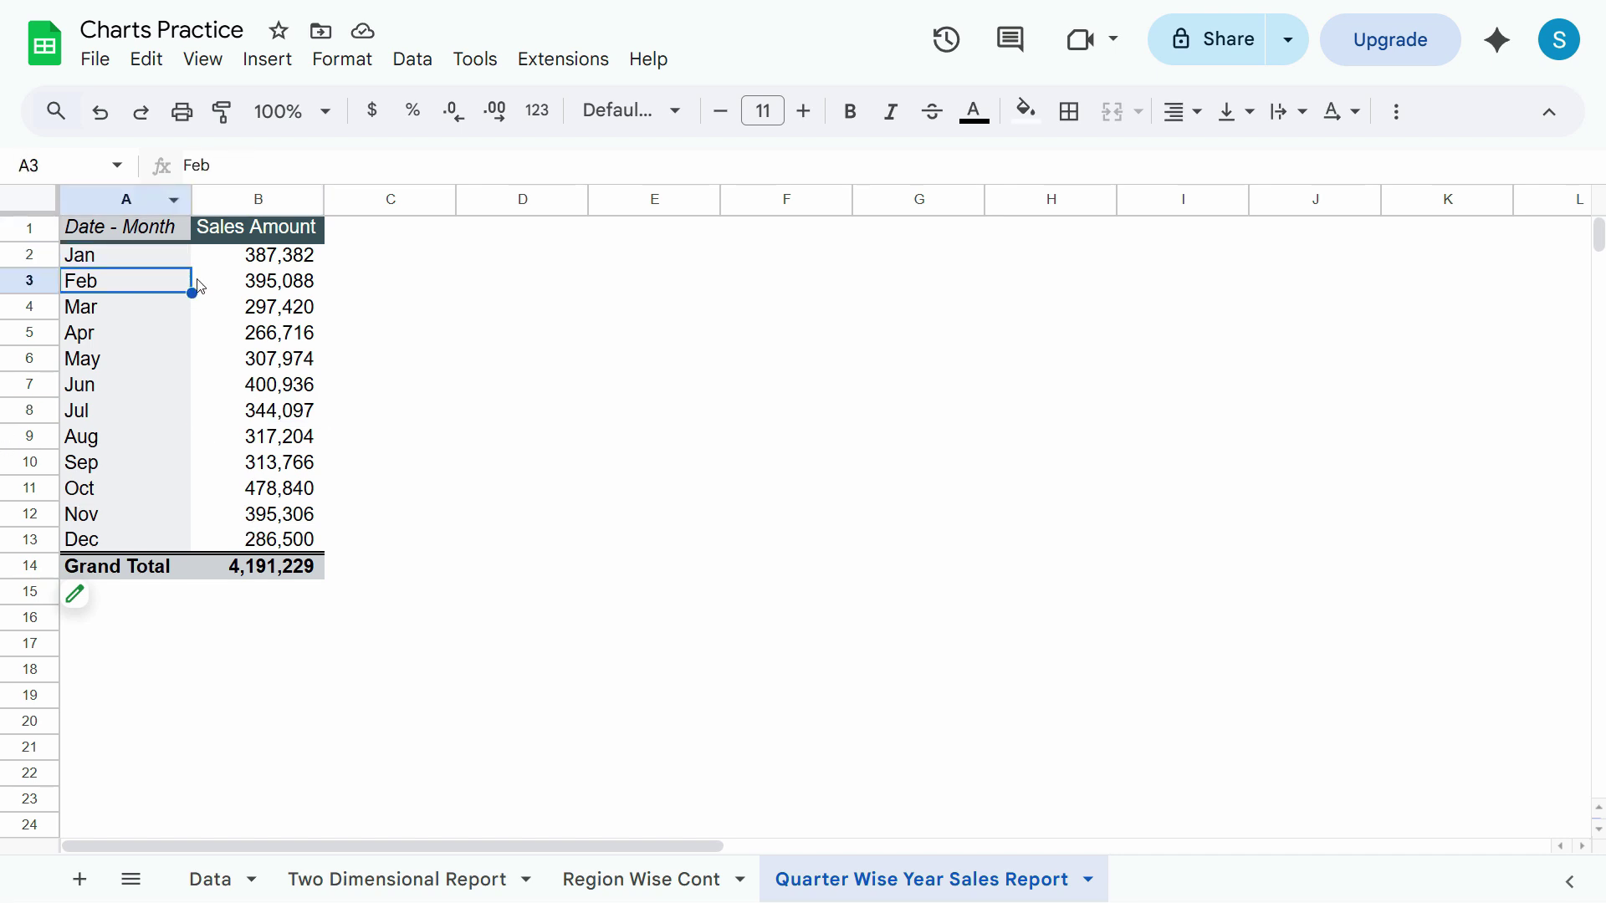
key("Right")
left_click(172, 333)
left_click(205, 384)
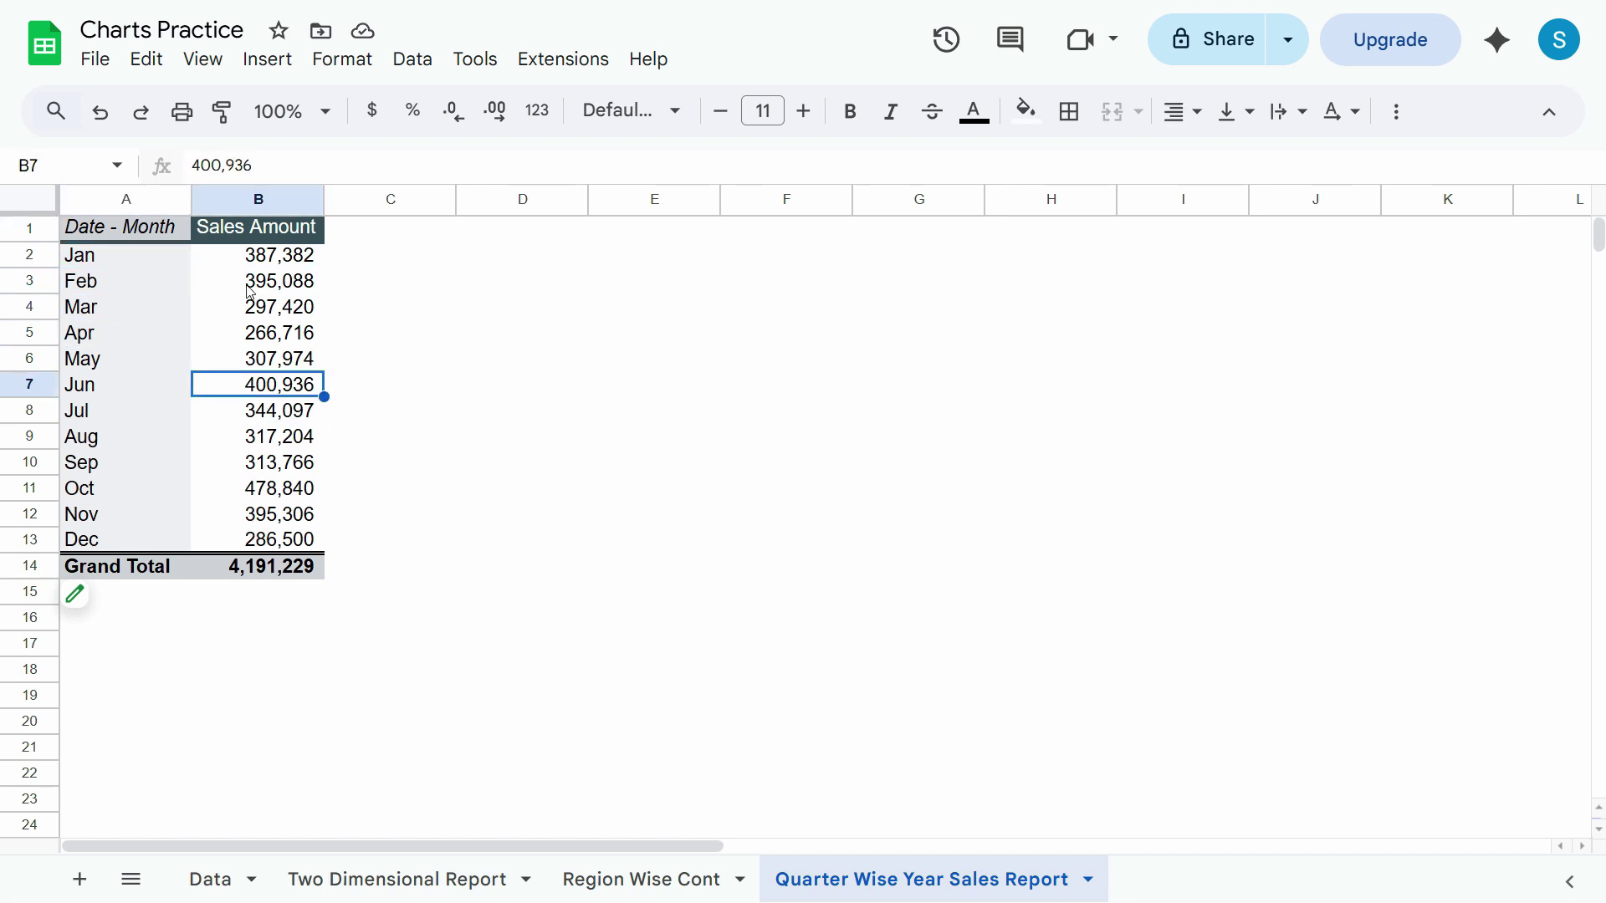
left_click(252, 257)
left_click(147, 265)
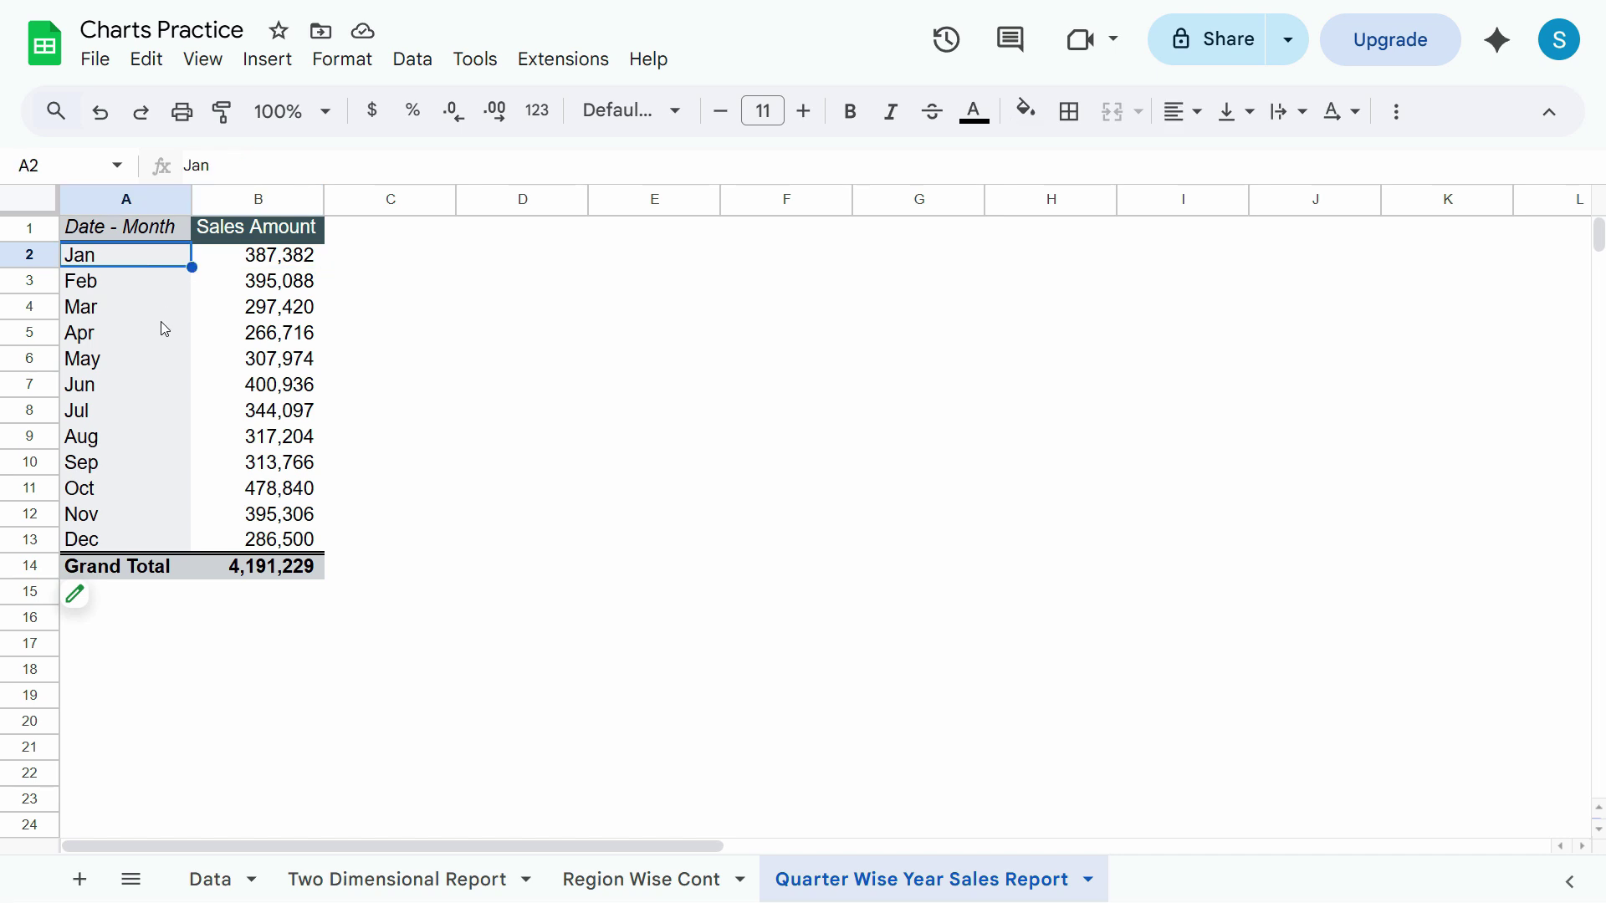
left_click(164, 292)
left_click(273, 259)
left_click(269, 293)
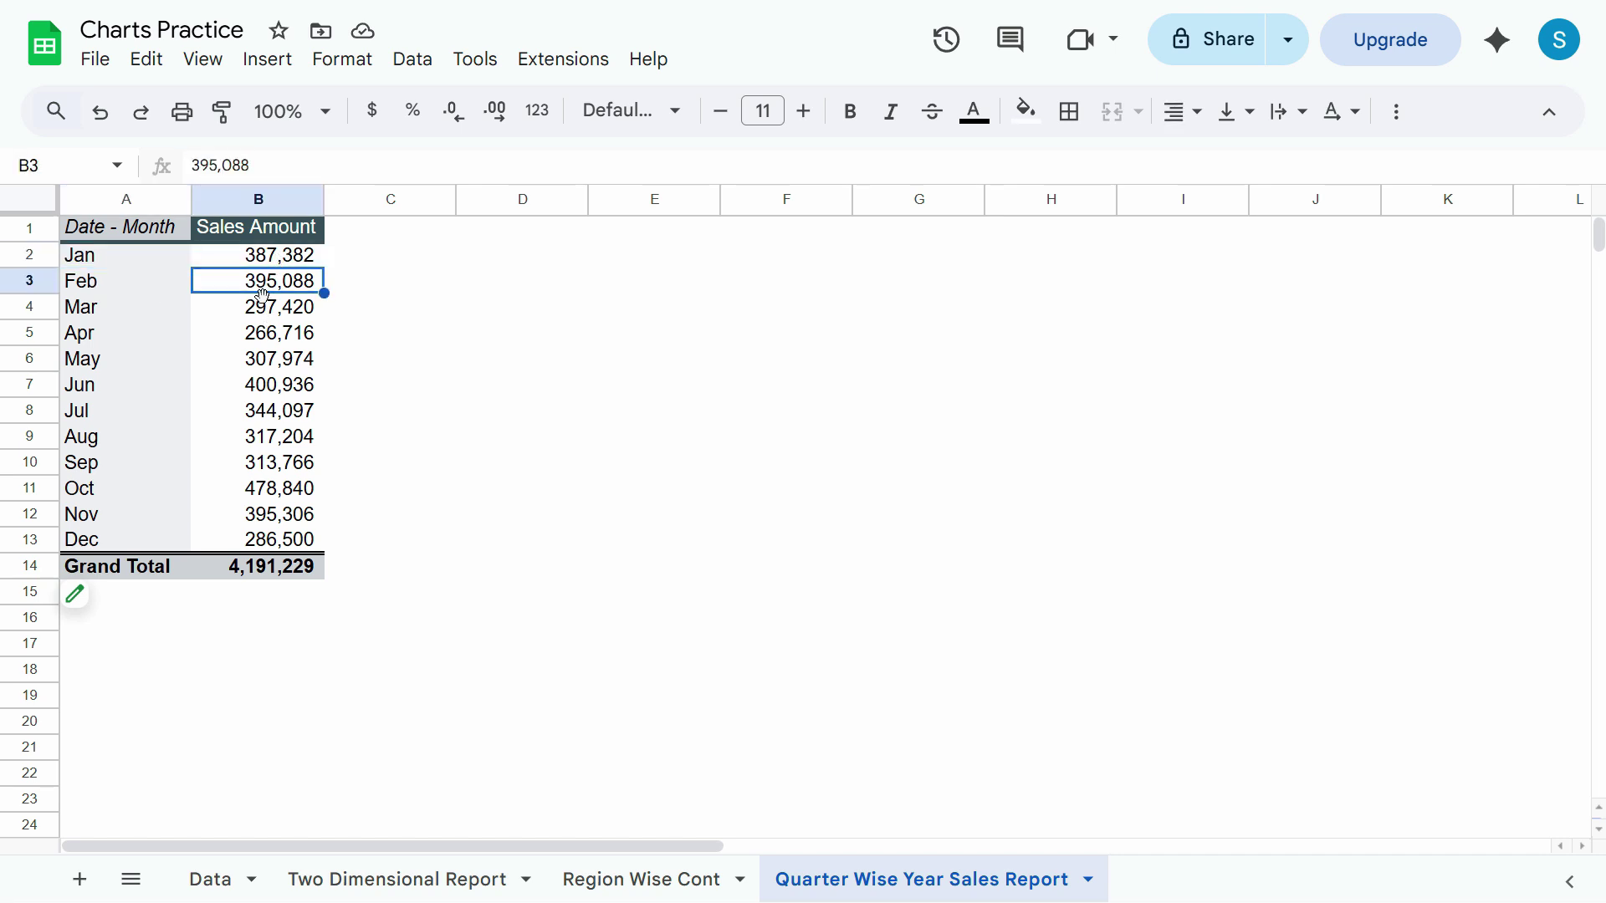
left_click(109, 264)
Insert a line chart of the monthly sales in A1:B14 and move it clear of the pivot table, across columns E to K.
left_click(221, 264)
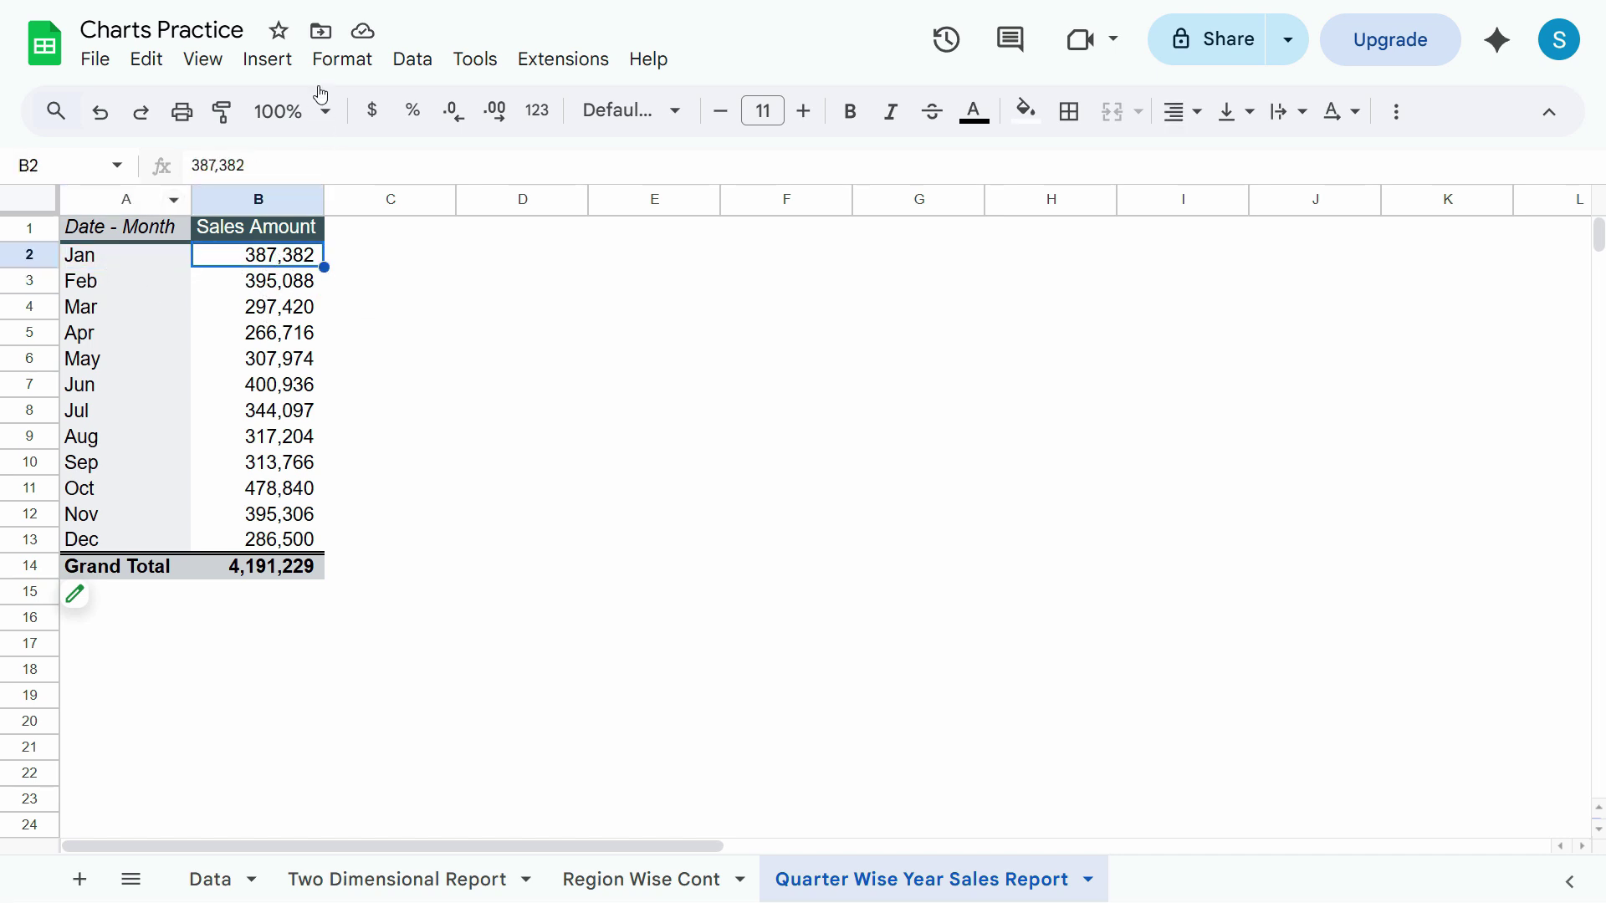
left_click(266, 61)
left_click(448, 365)
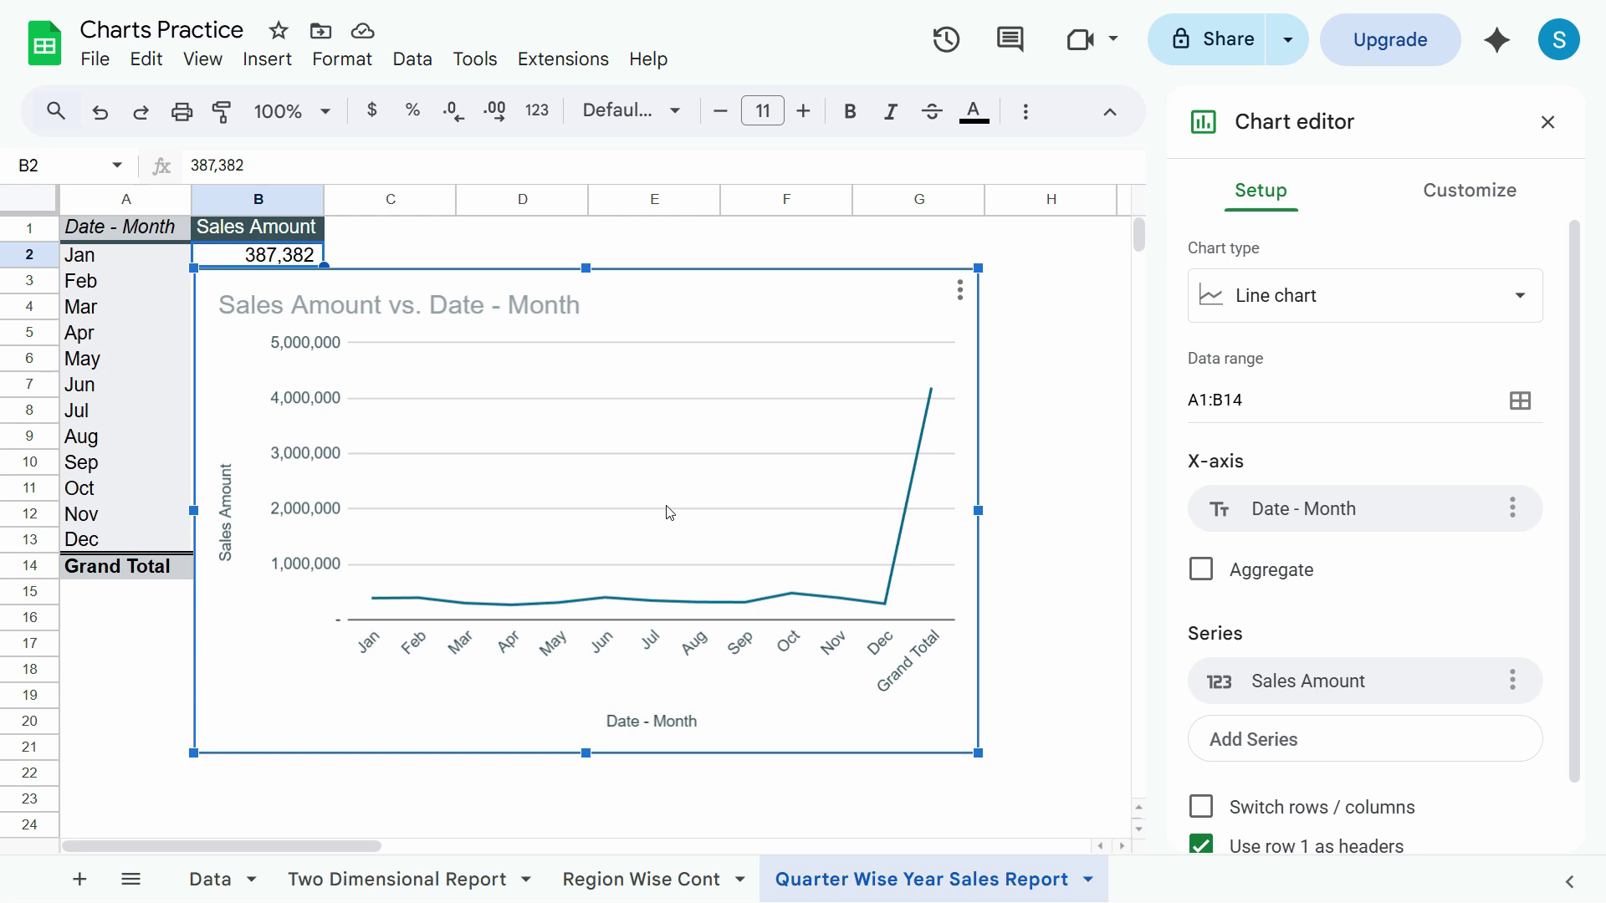
left_click_drag(670, 513, 1259, 550)
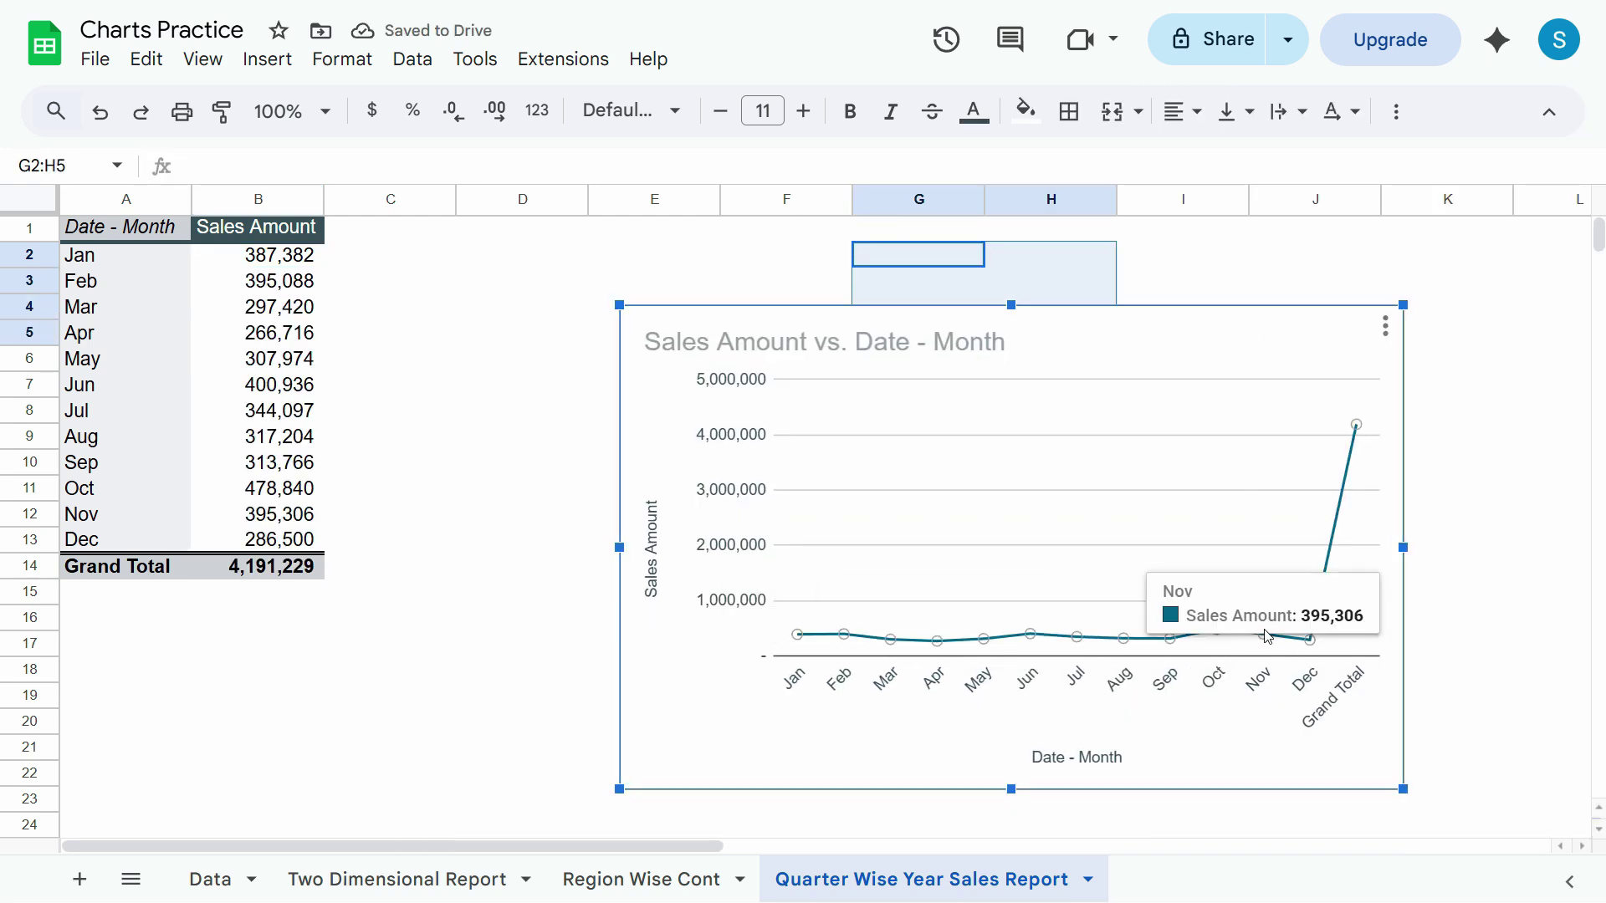
Set the line chart's data range to A1:B13 to leave out the Grand Total row.
mouse_move(1358, 431)
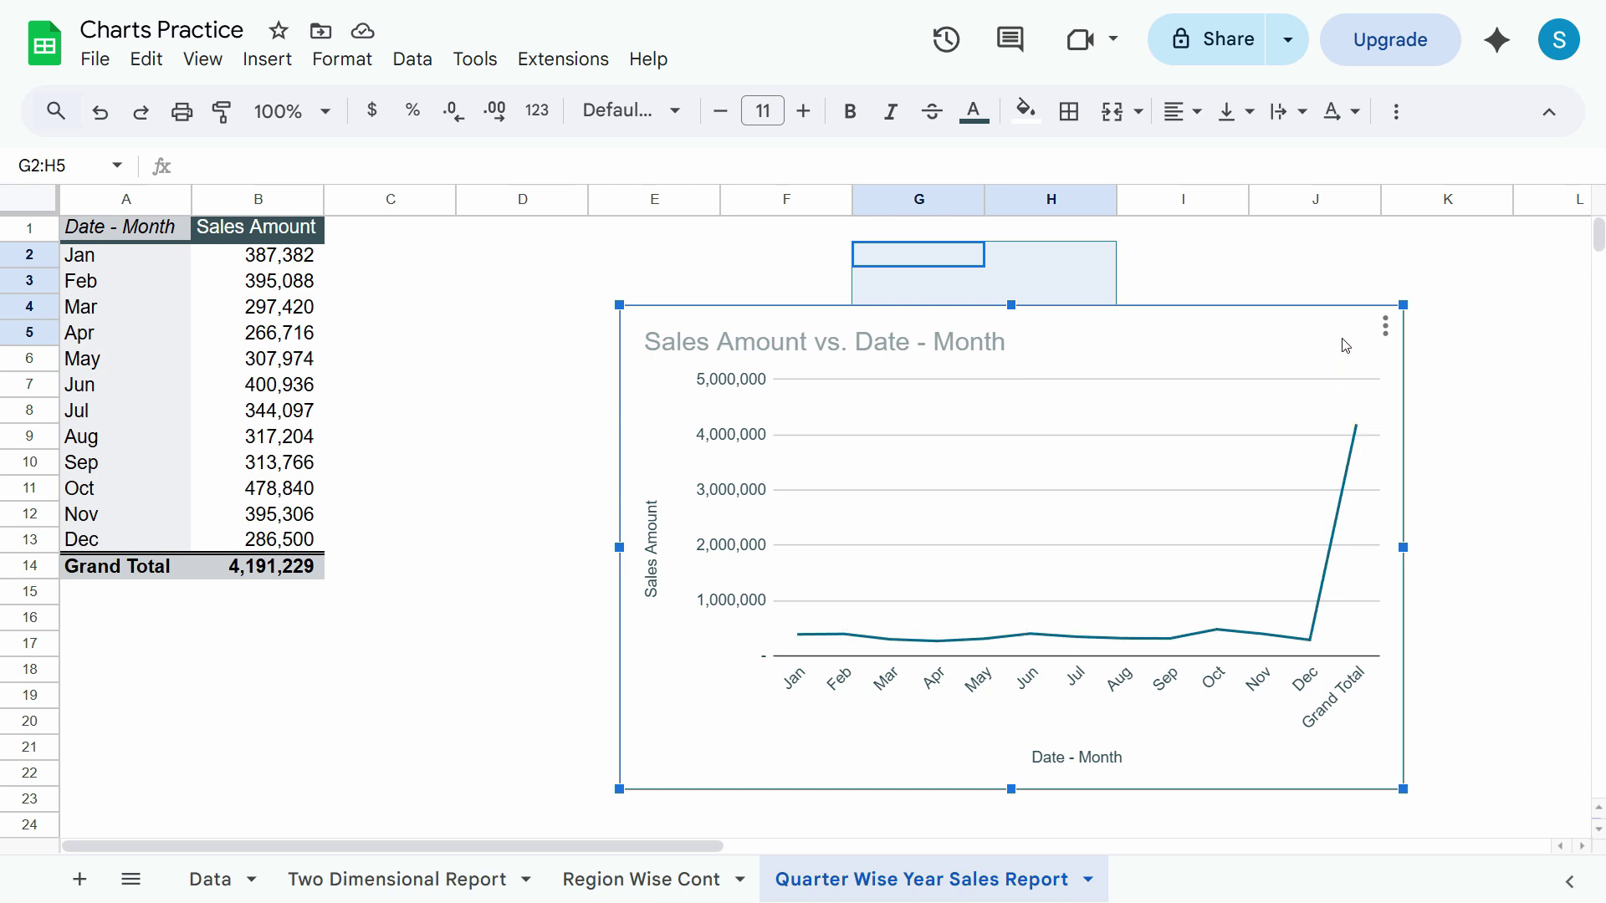
left_click(1386, 326)
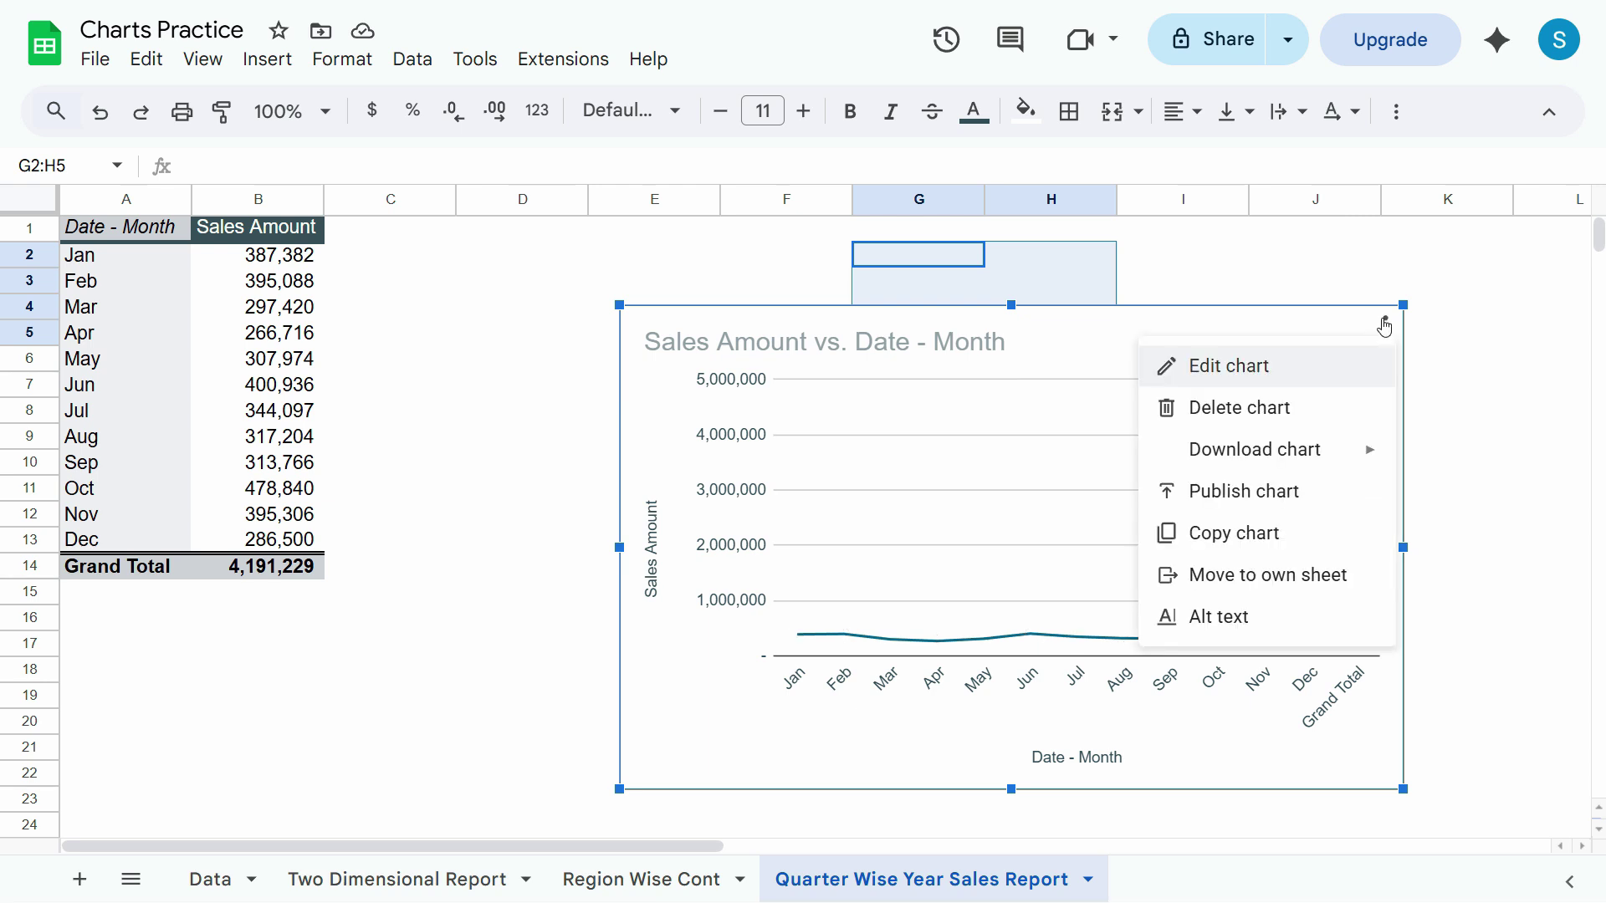
left_click(1254, 368)
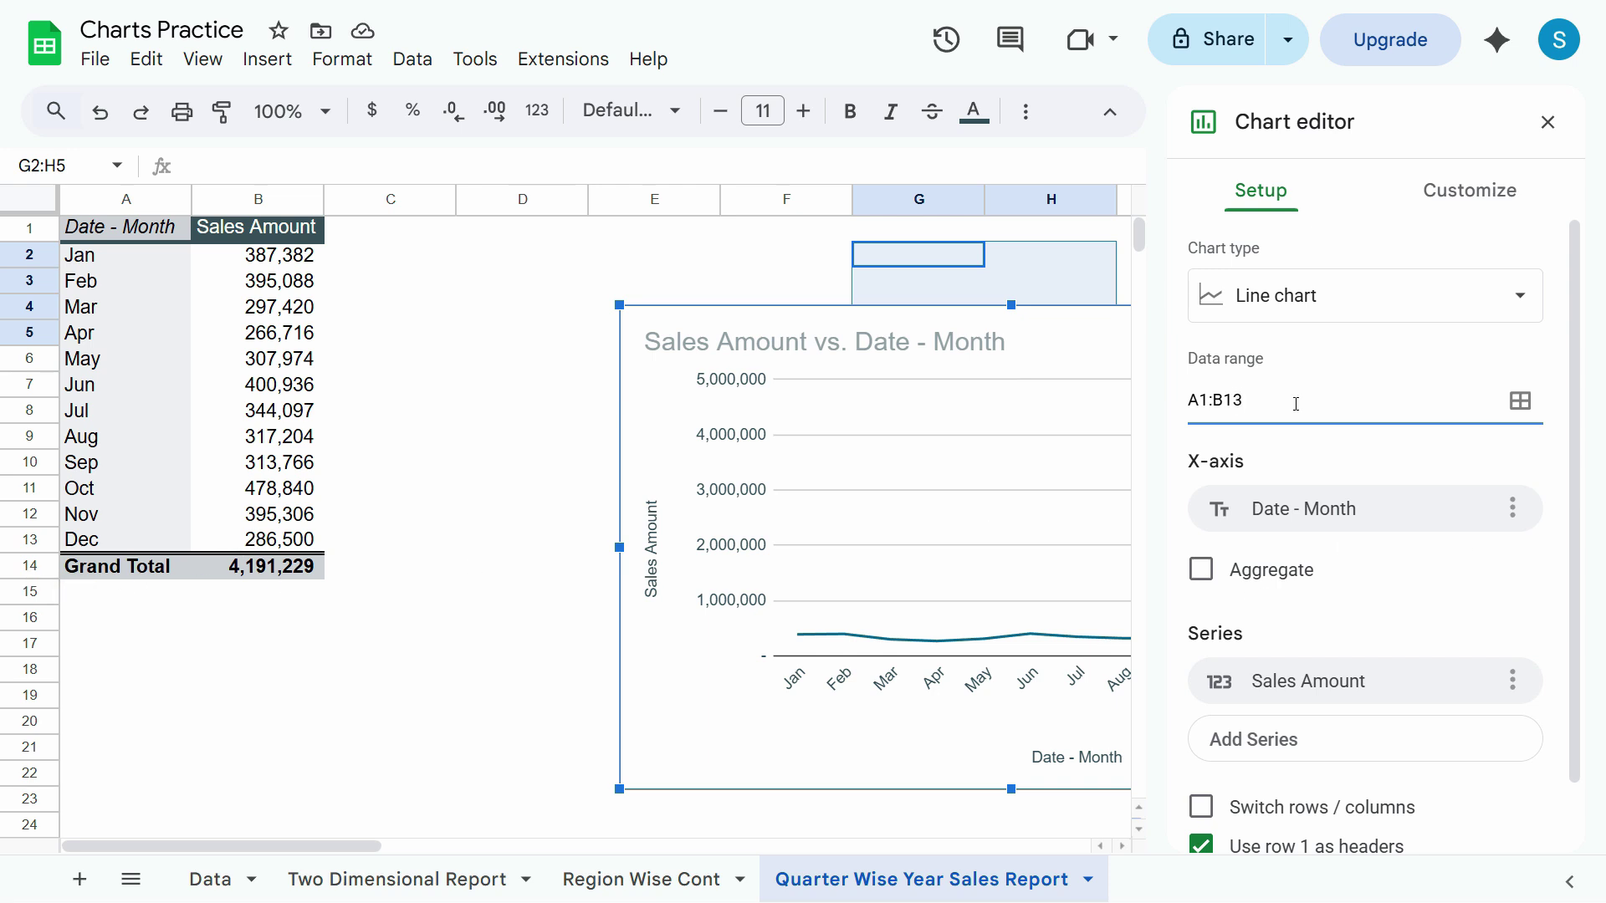
left_click(513, 339)
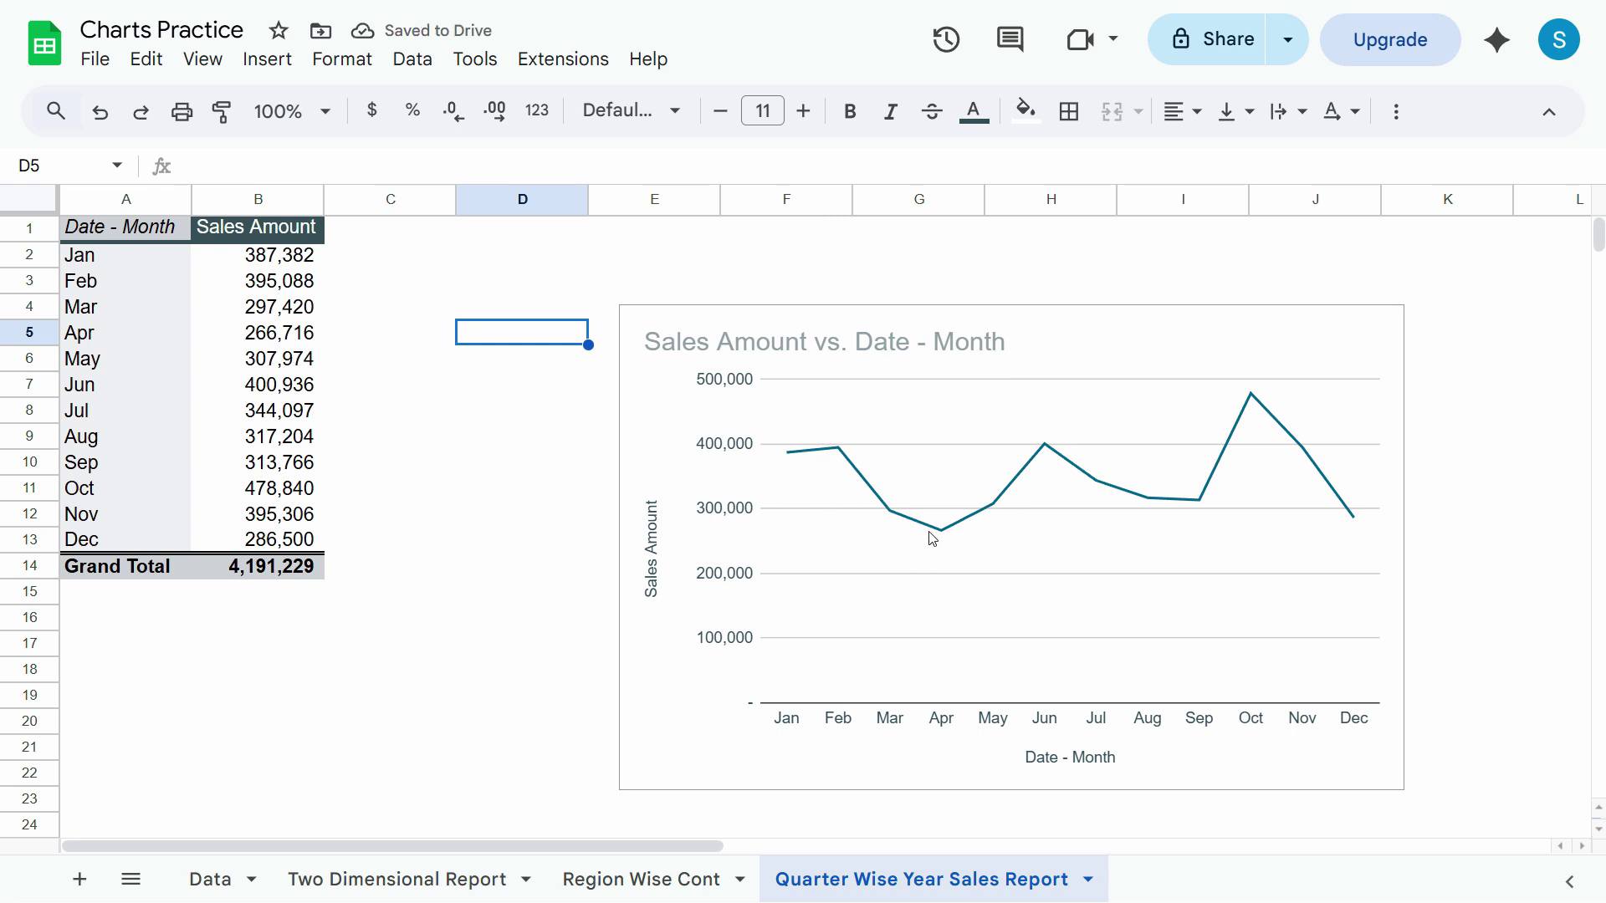
left_click(725, 609)
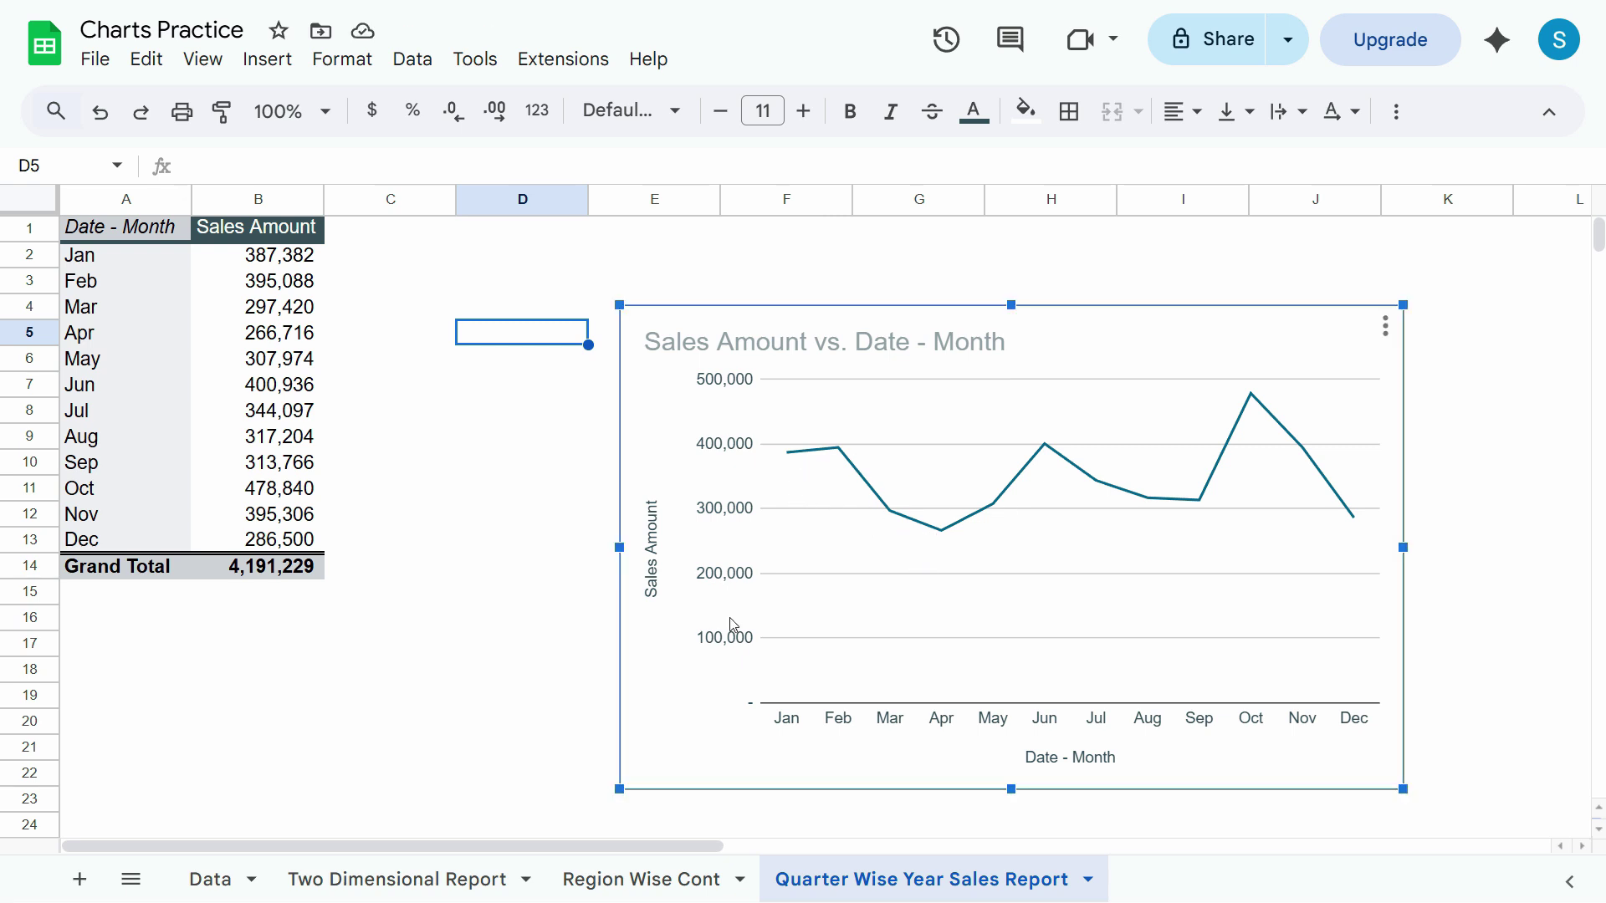
double_click(733, 625)
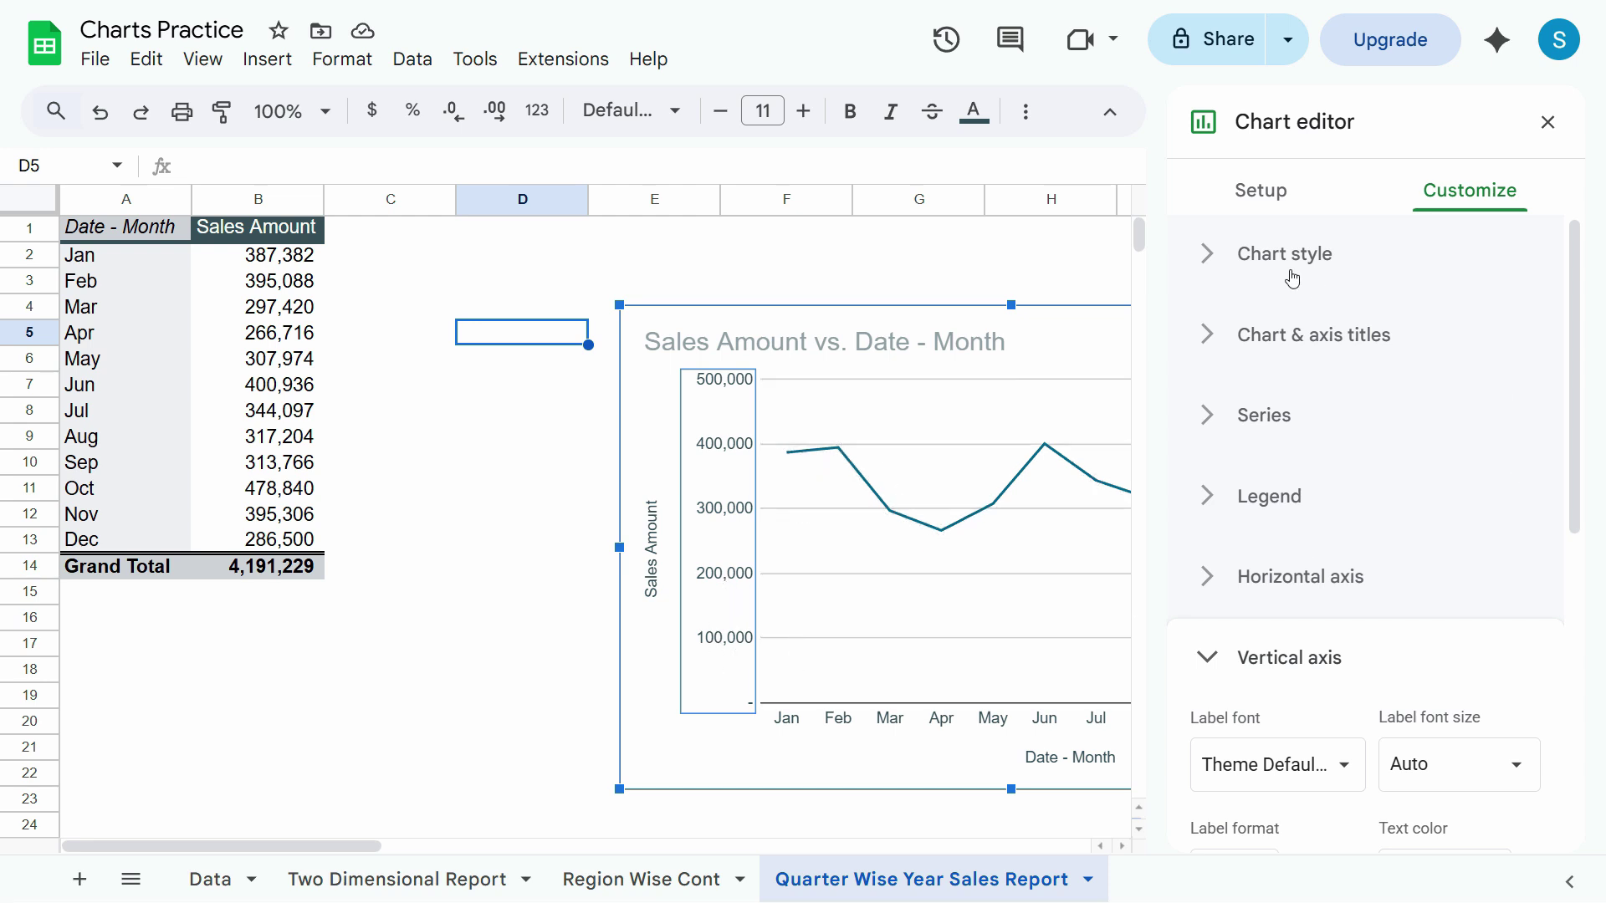
right_click(1125, 345)
key("Escape")
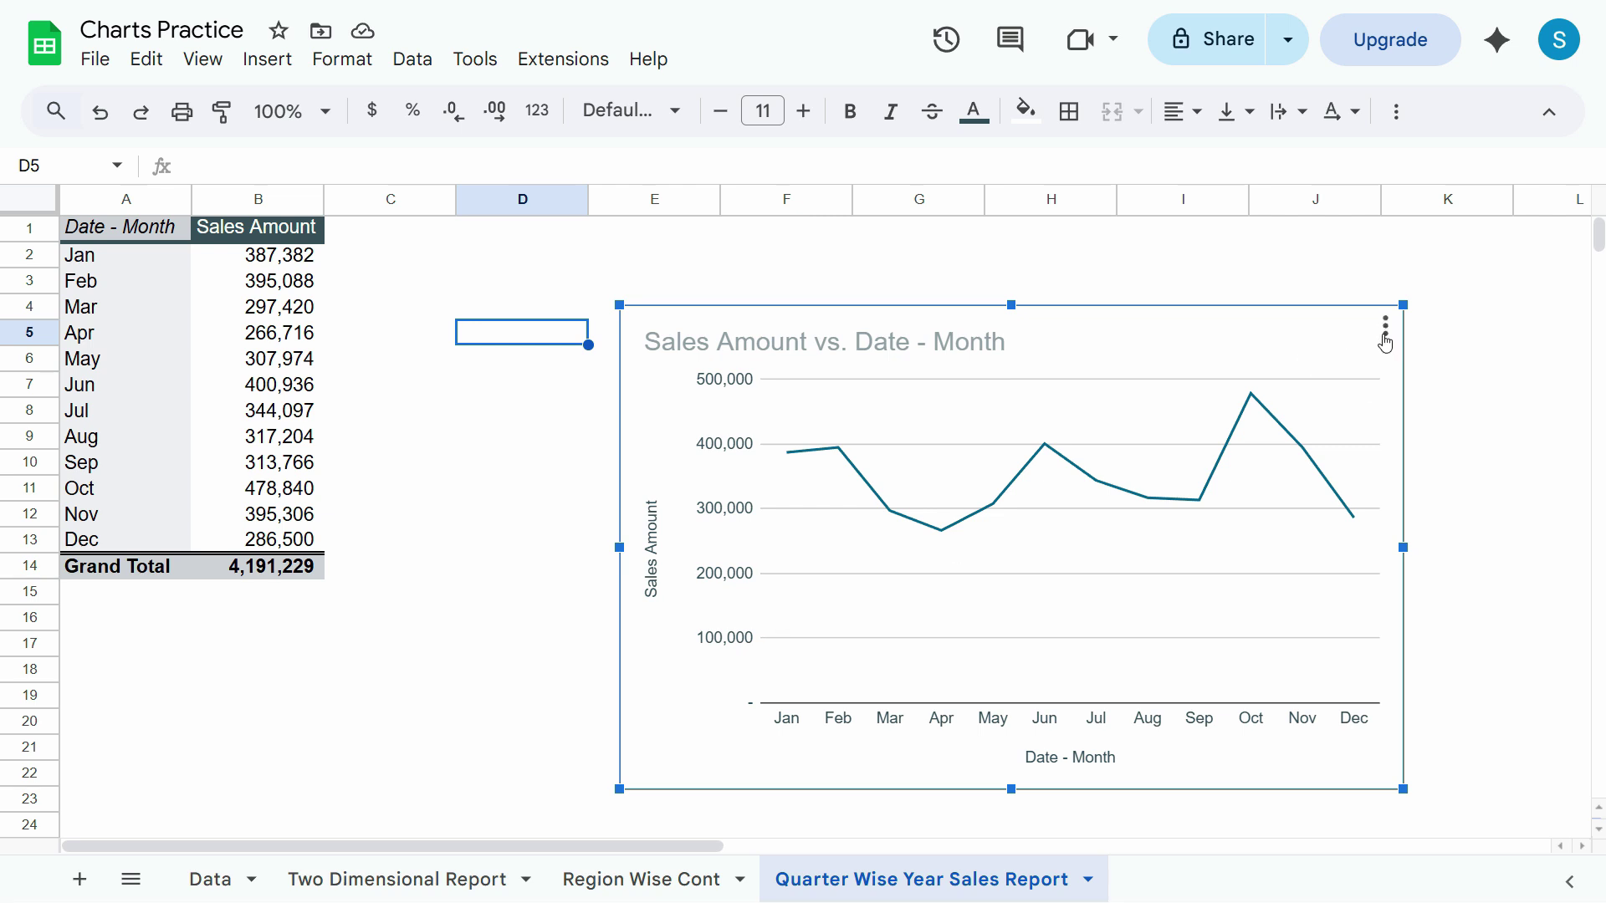
left_click(1412, 359)
left_click(1355, 351)
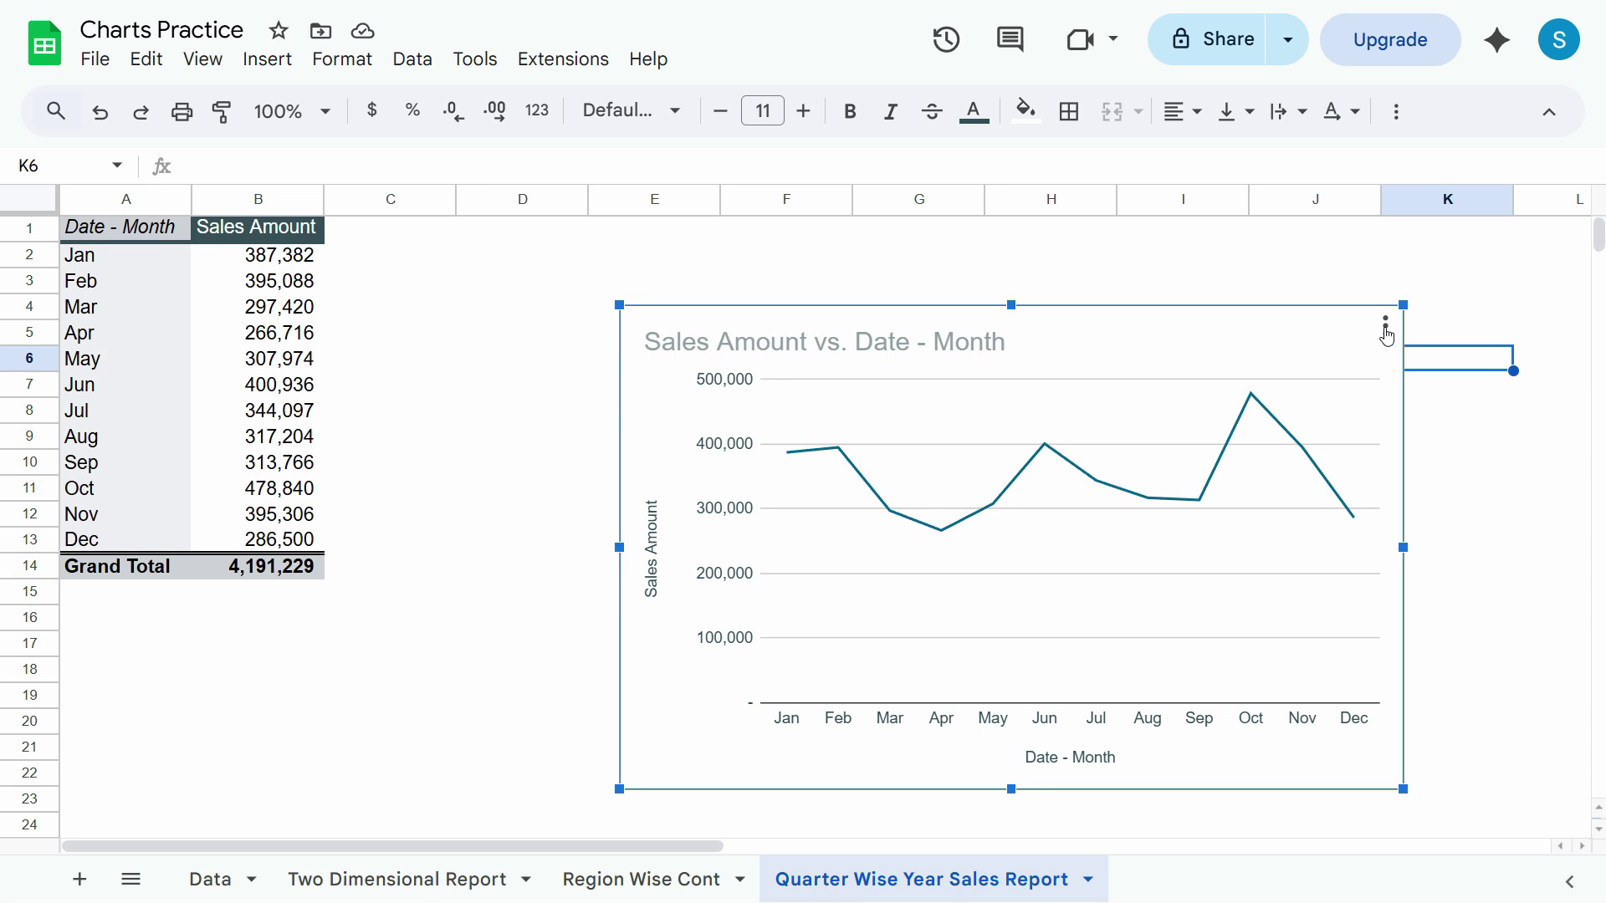
Set the minimum of the line chart's vertical axis to 230000.
left_click(1386, 336)
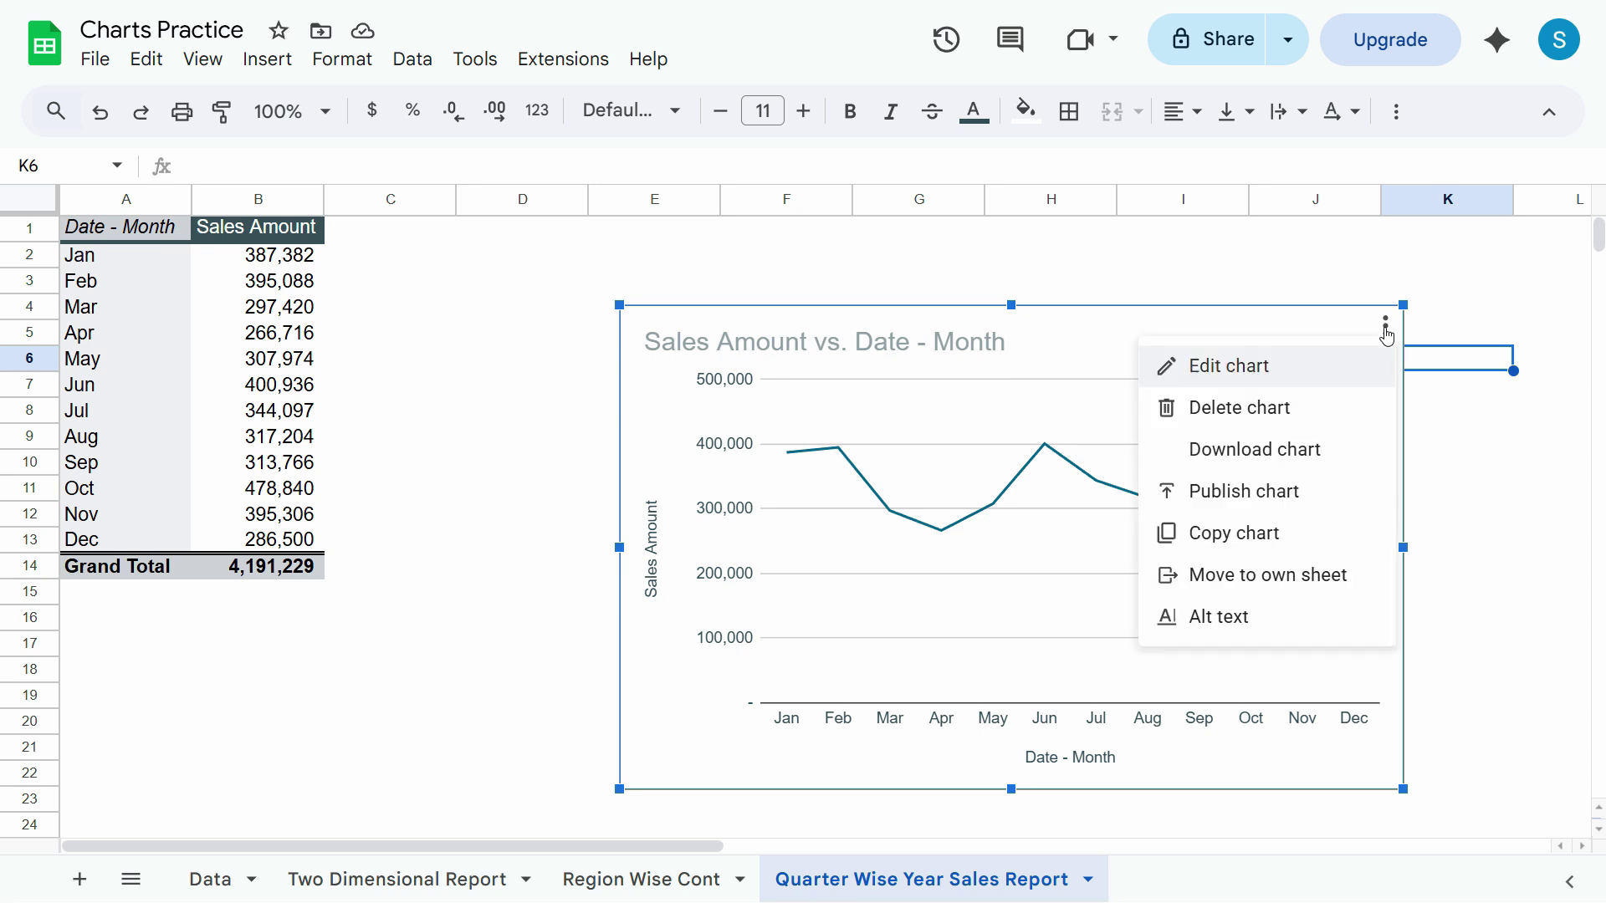
left_click(1247, 381)
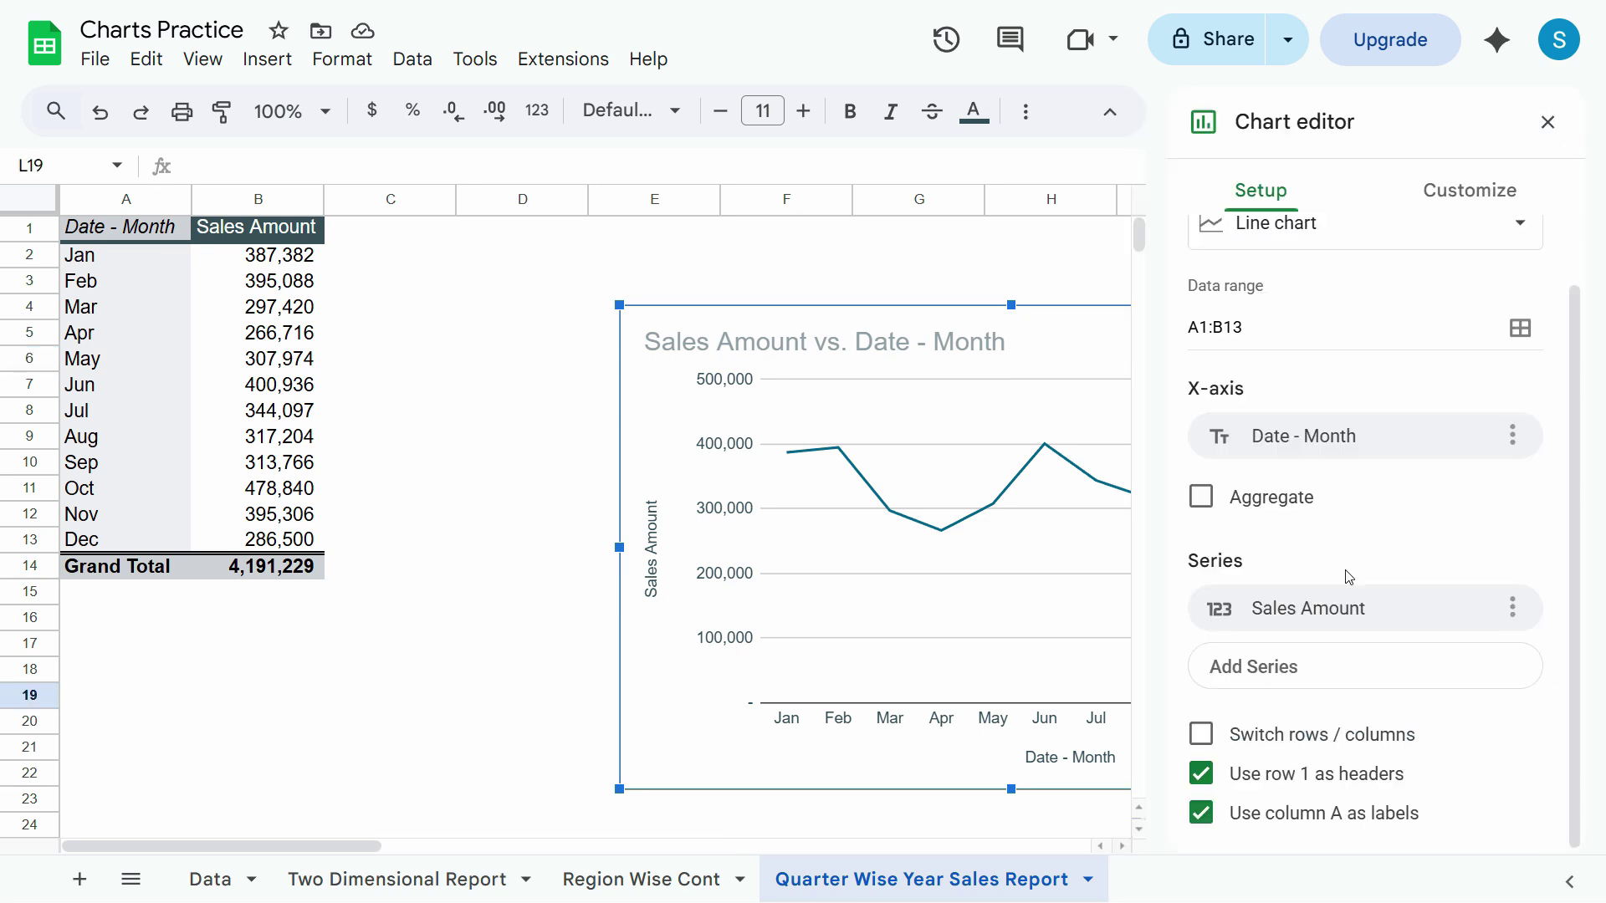
left_click(1467, 199)
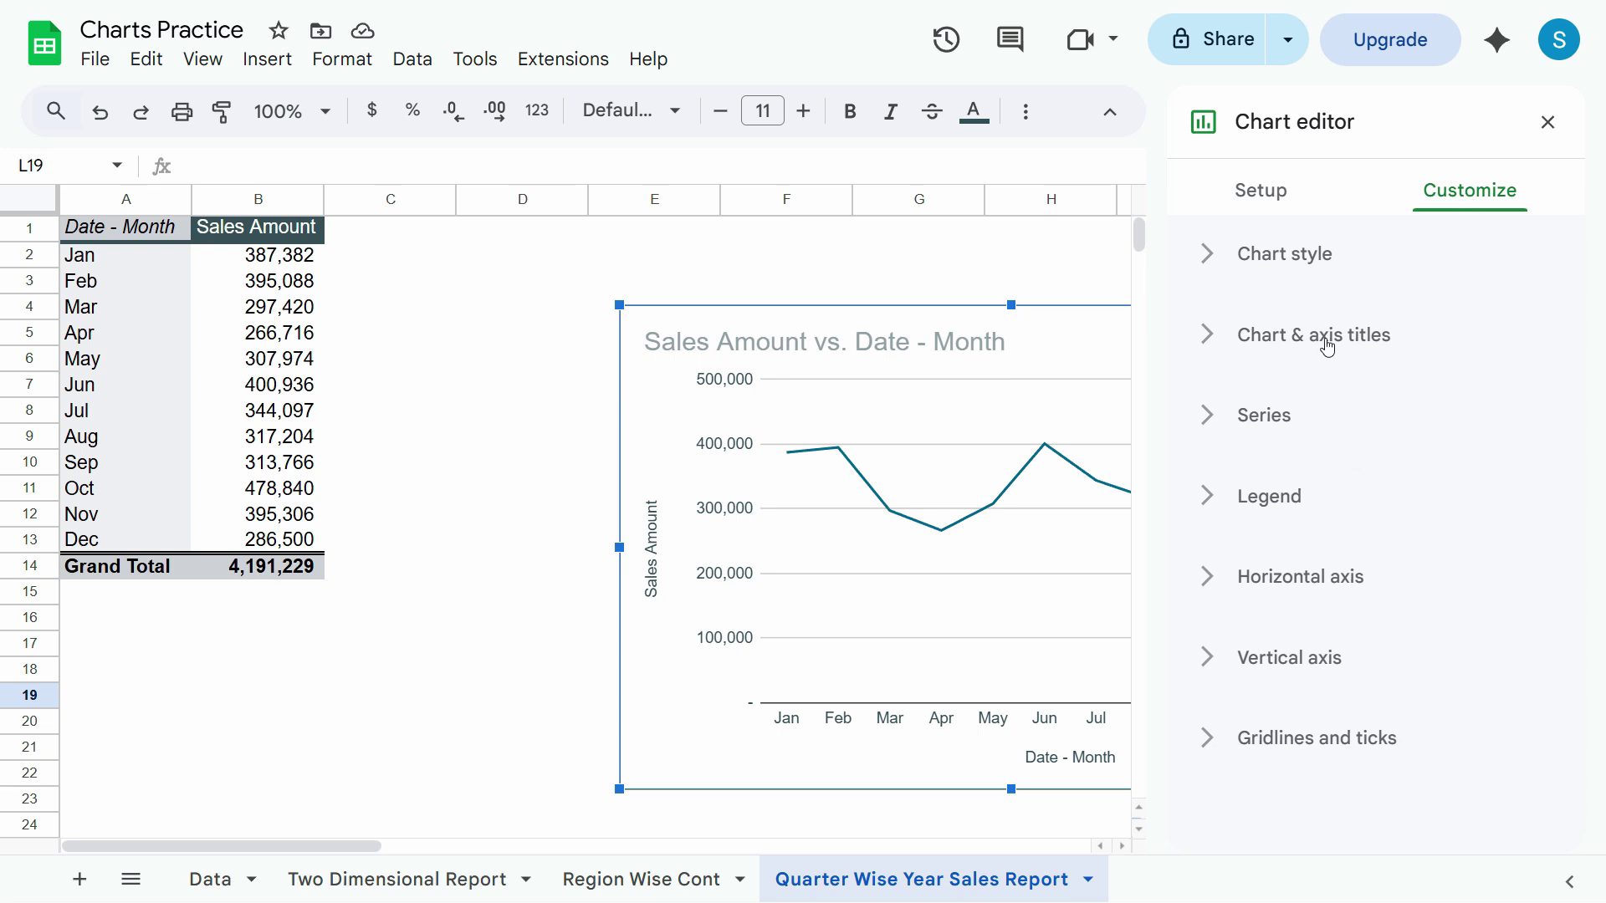
left_click(1213, 345)
left_click(1352, 410)
left_click(1309, 530)
left_click(1215, 667)
left_click(1291, 540)
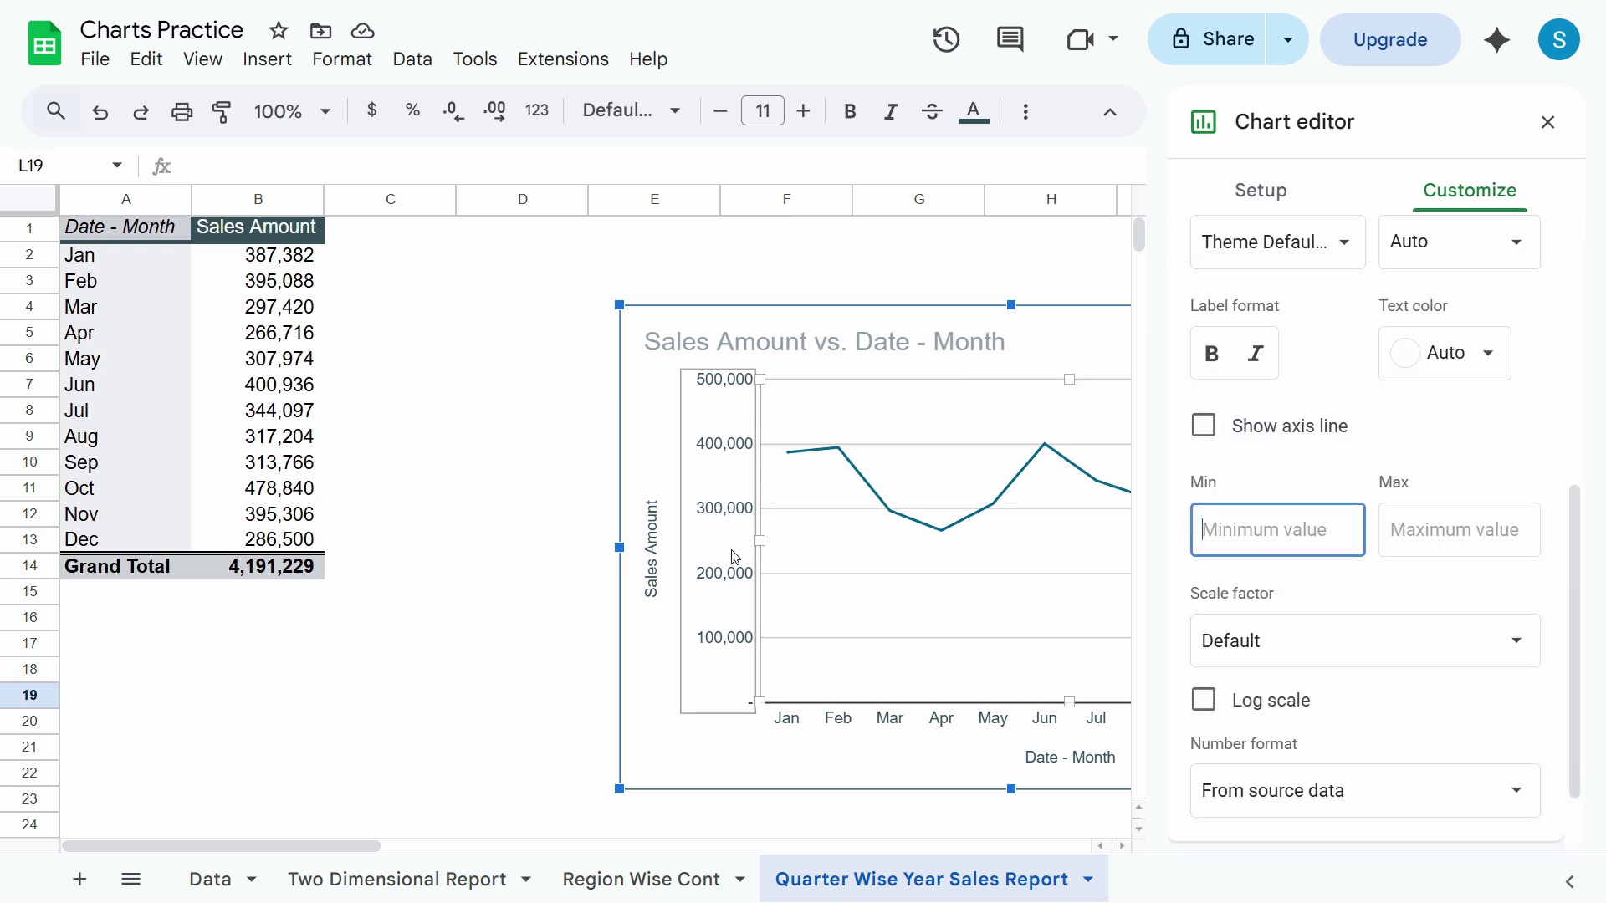
left_click(943, 530)
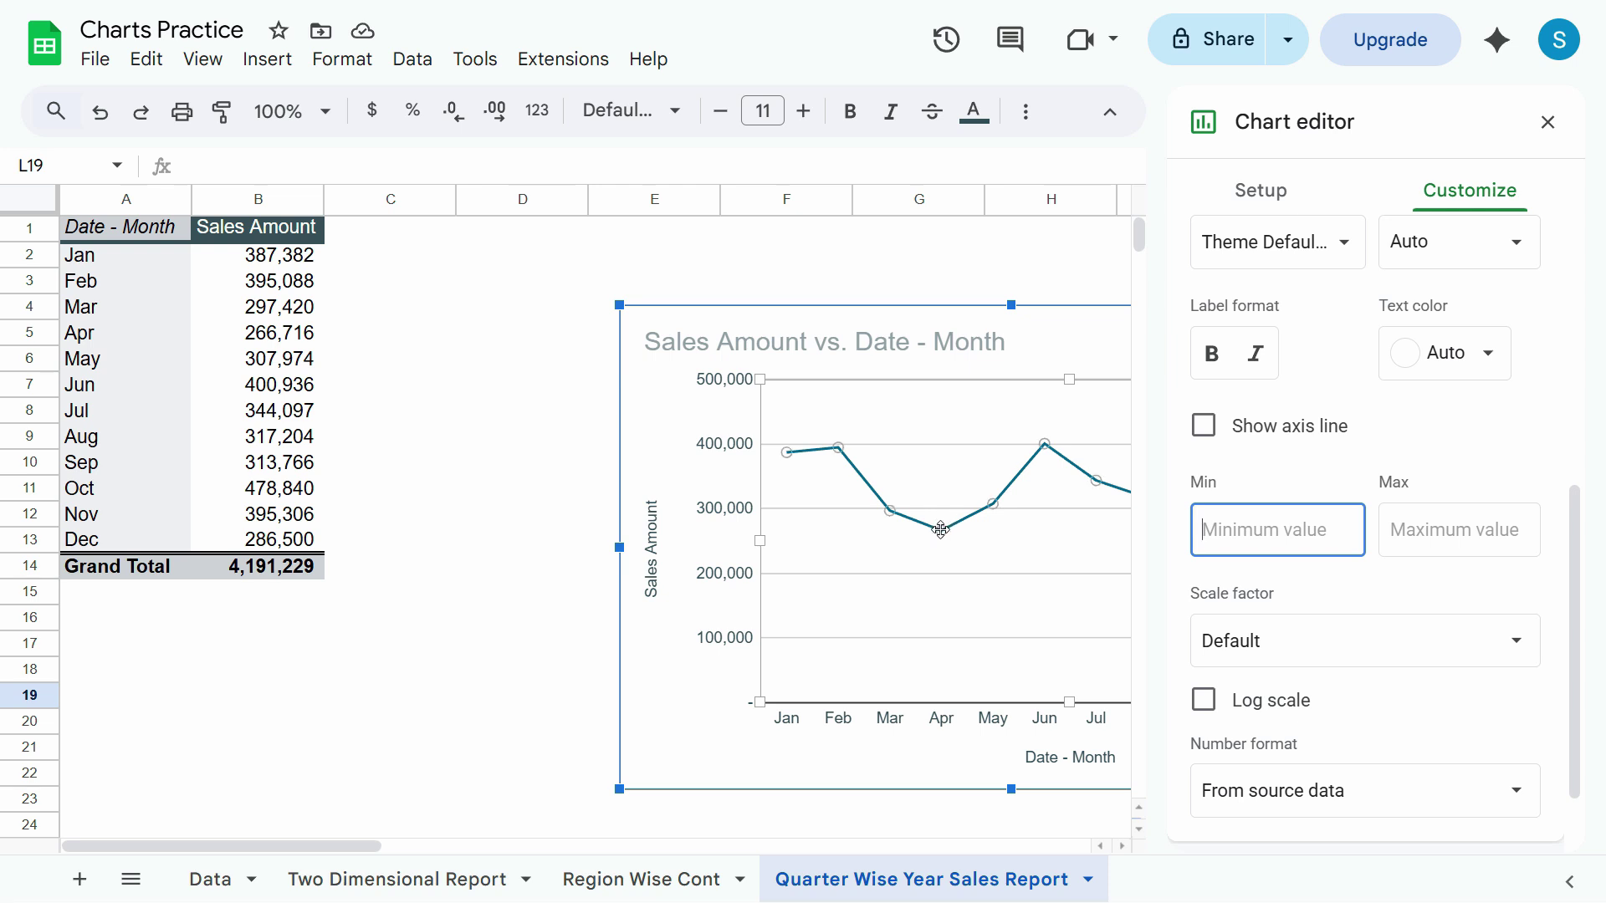
left_click(1258, 529)
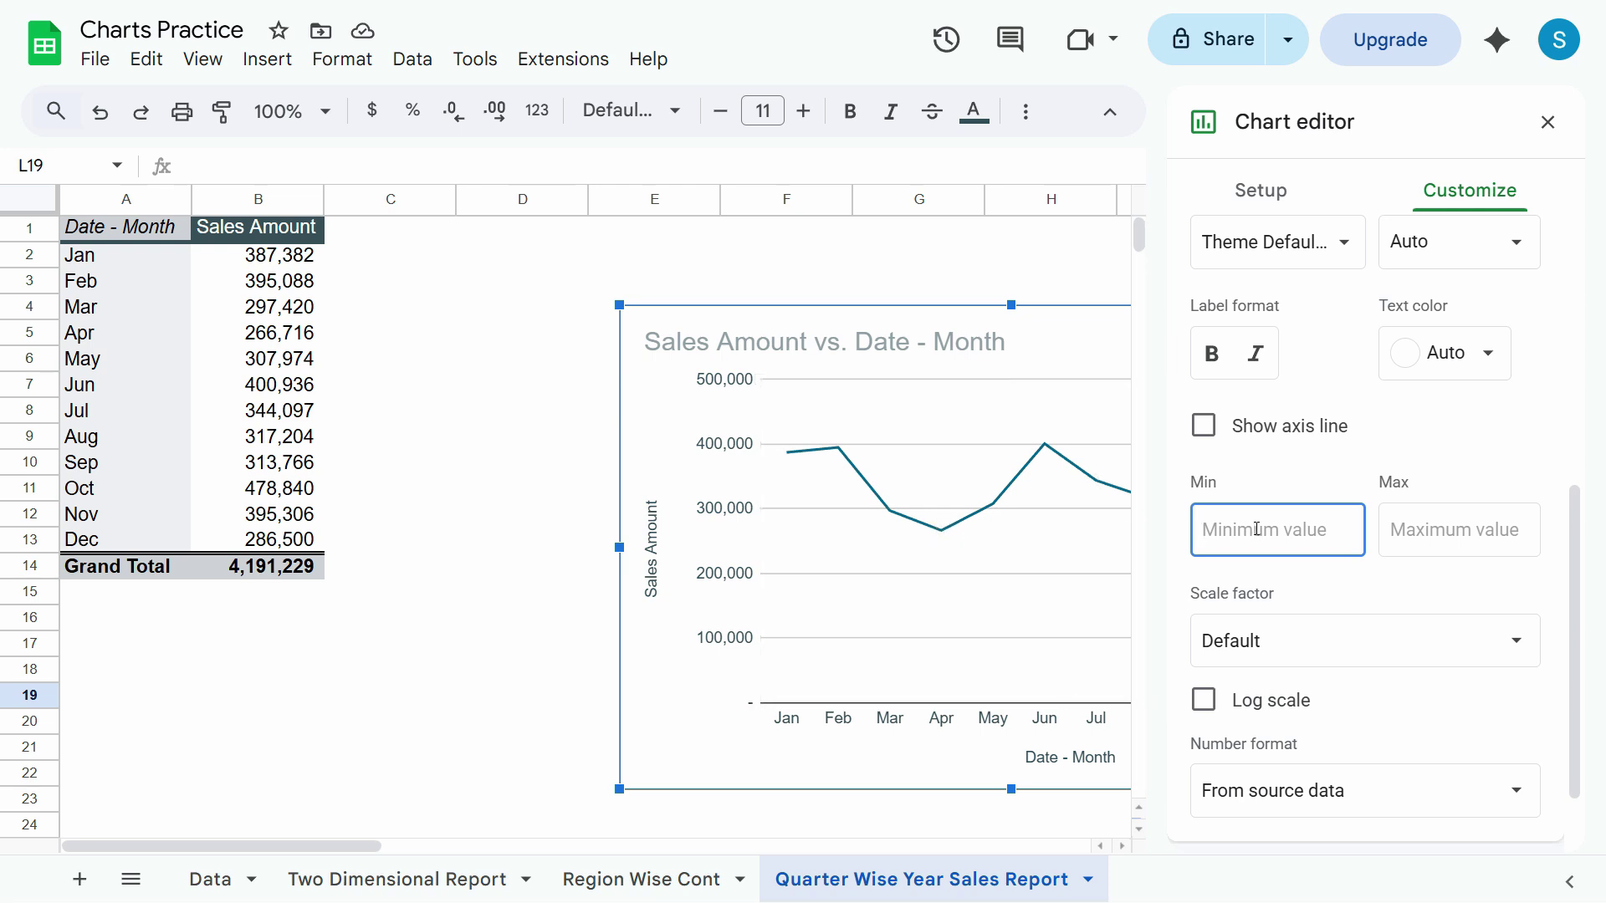
type("230000")
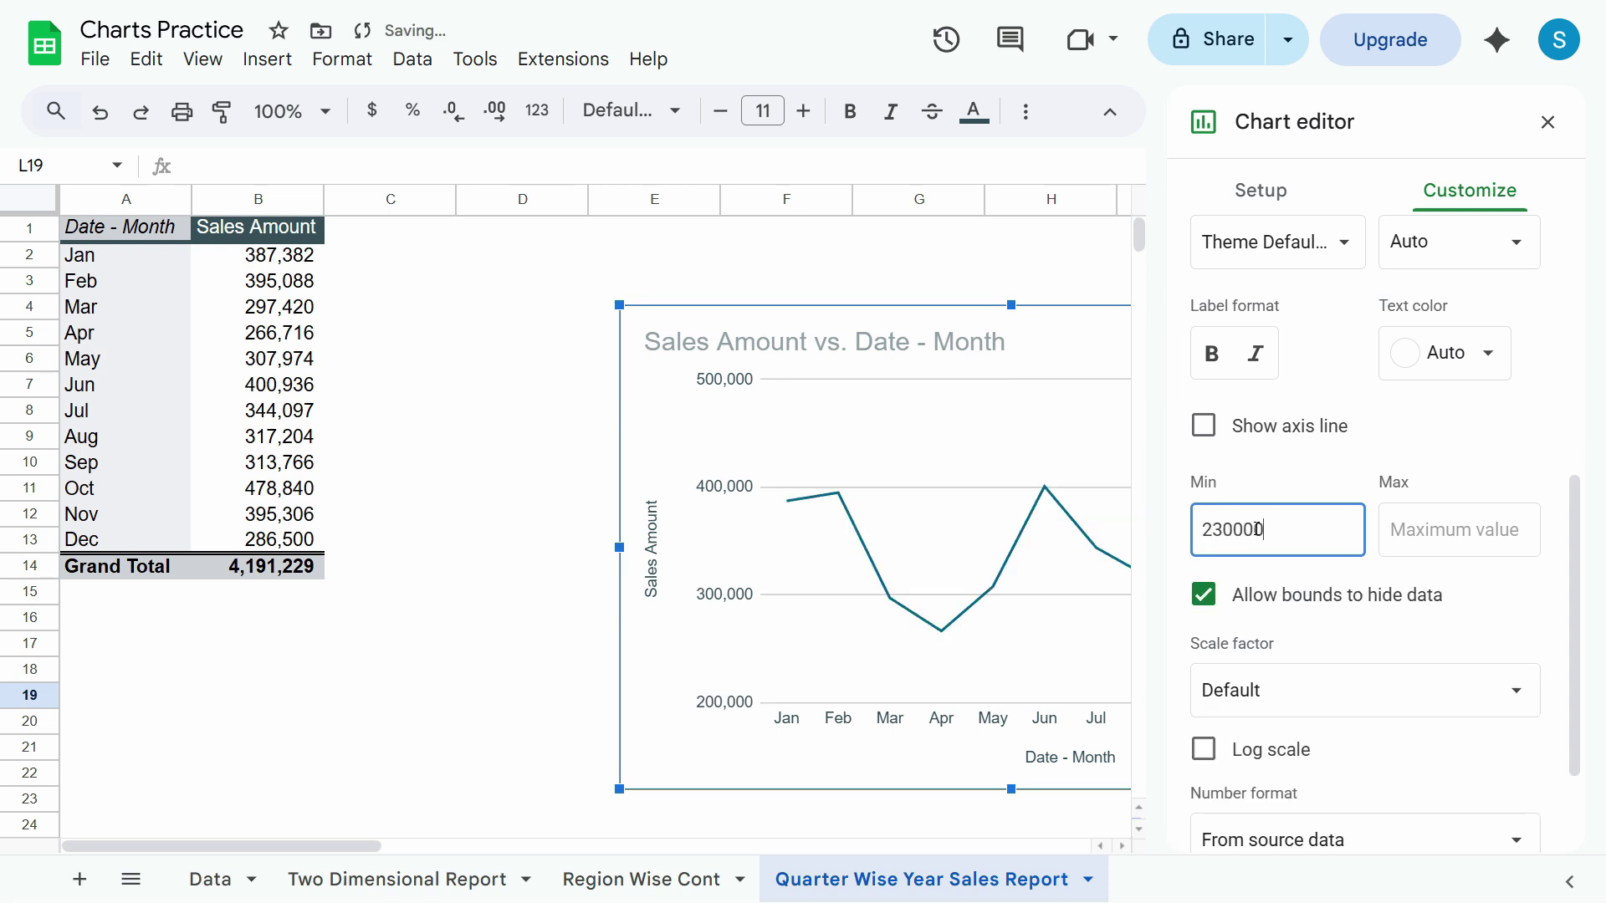
Set the vertical axis minimum to 250000 and its maximum to 410000, and close the chart editor.
key("BackSpace")
key("BackSpace")
key("BackSpace")
type("250000")
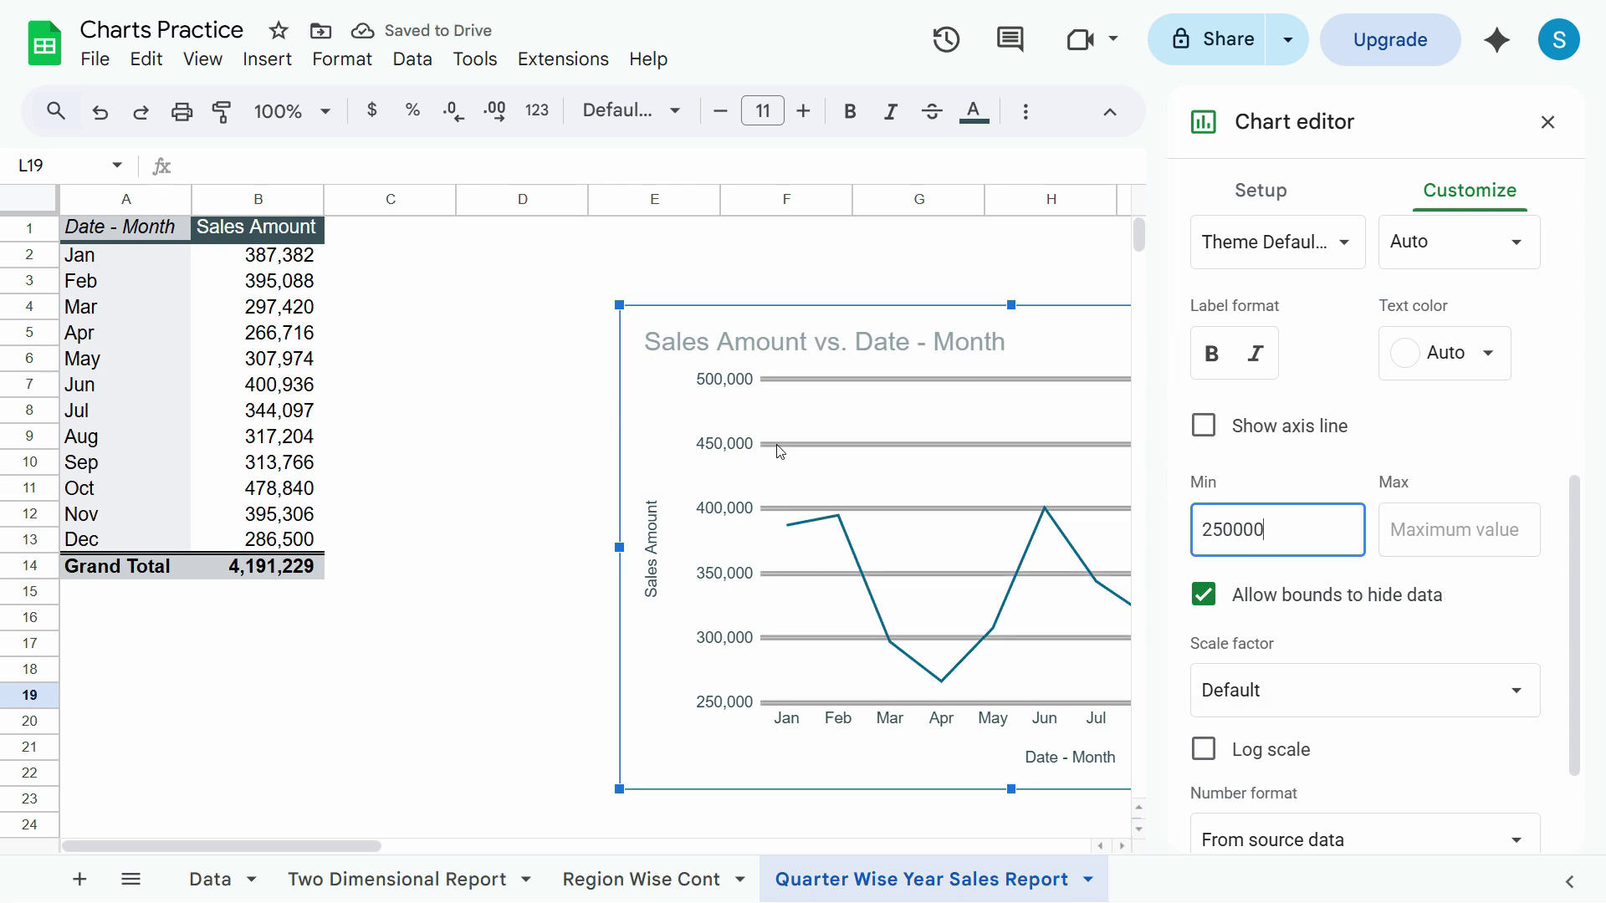
left_click(1450, 545)
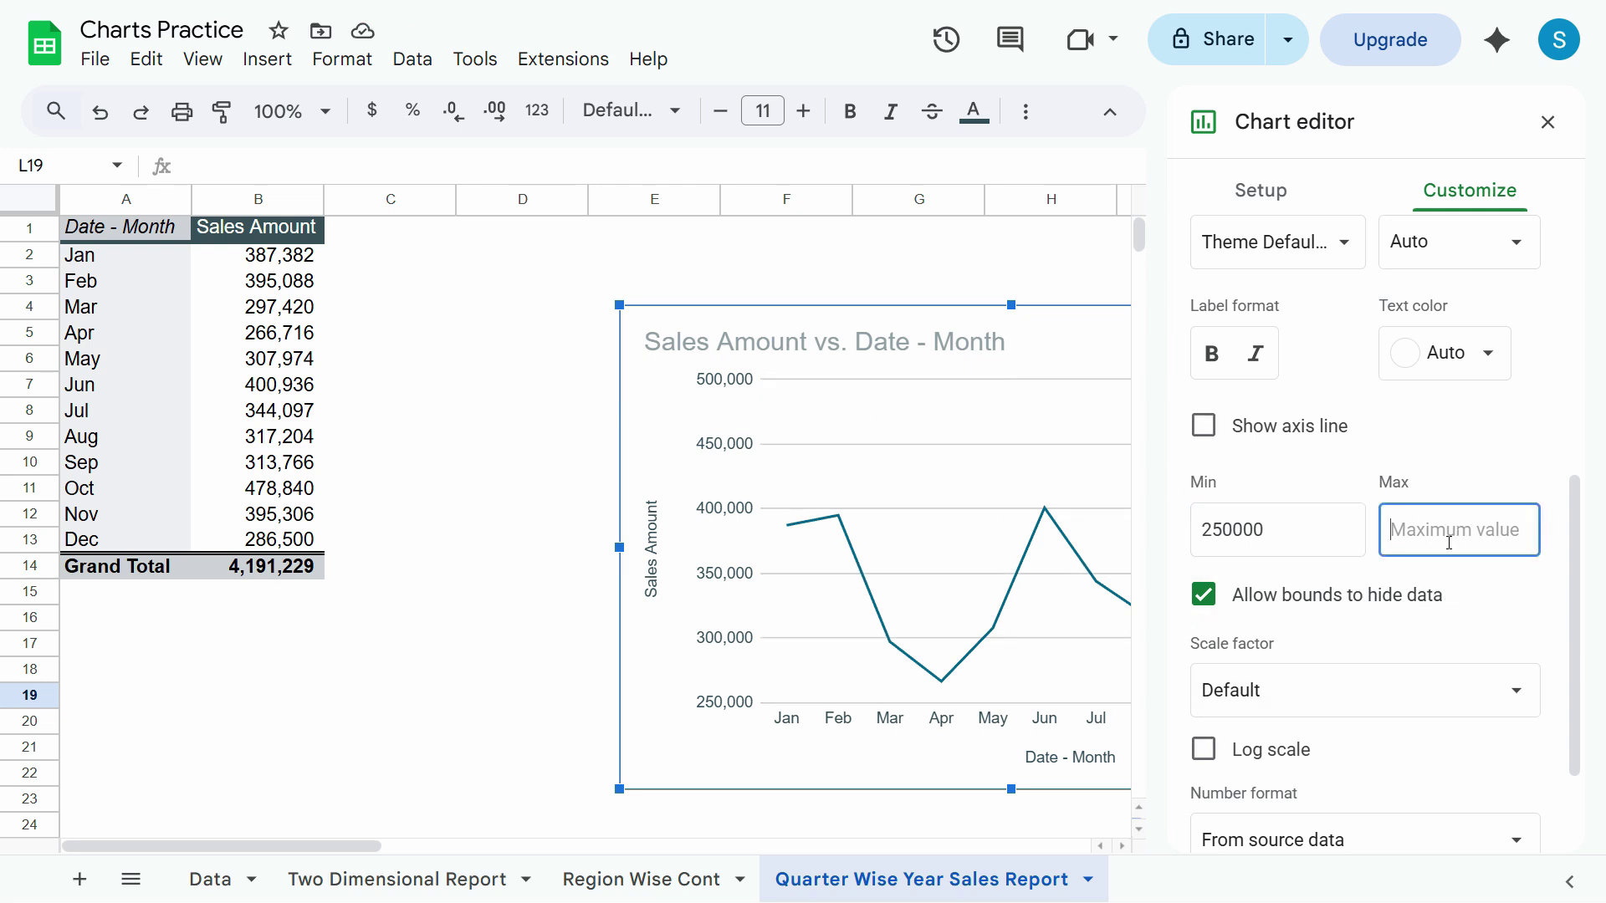
type("410000")
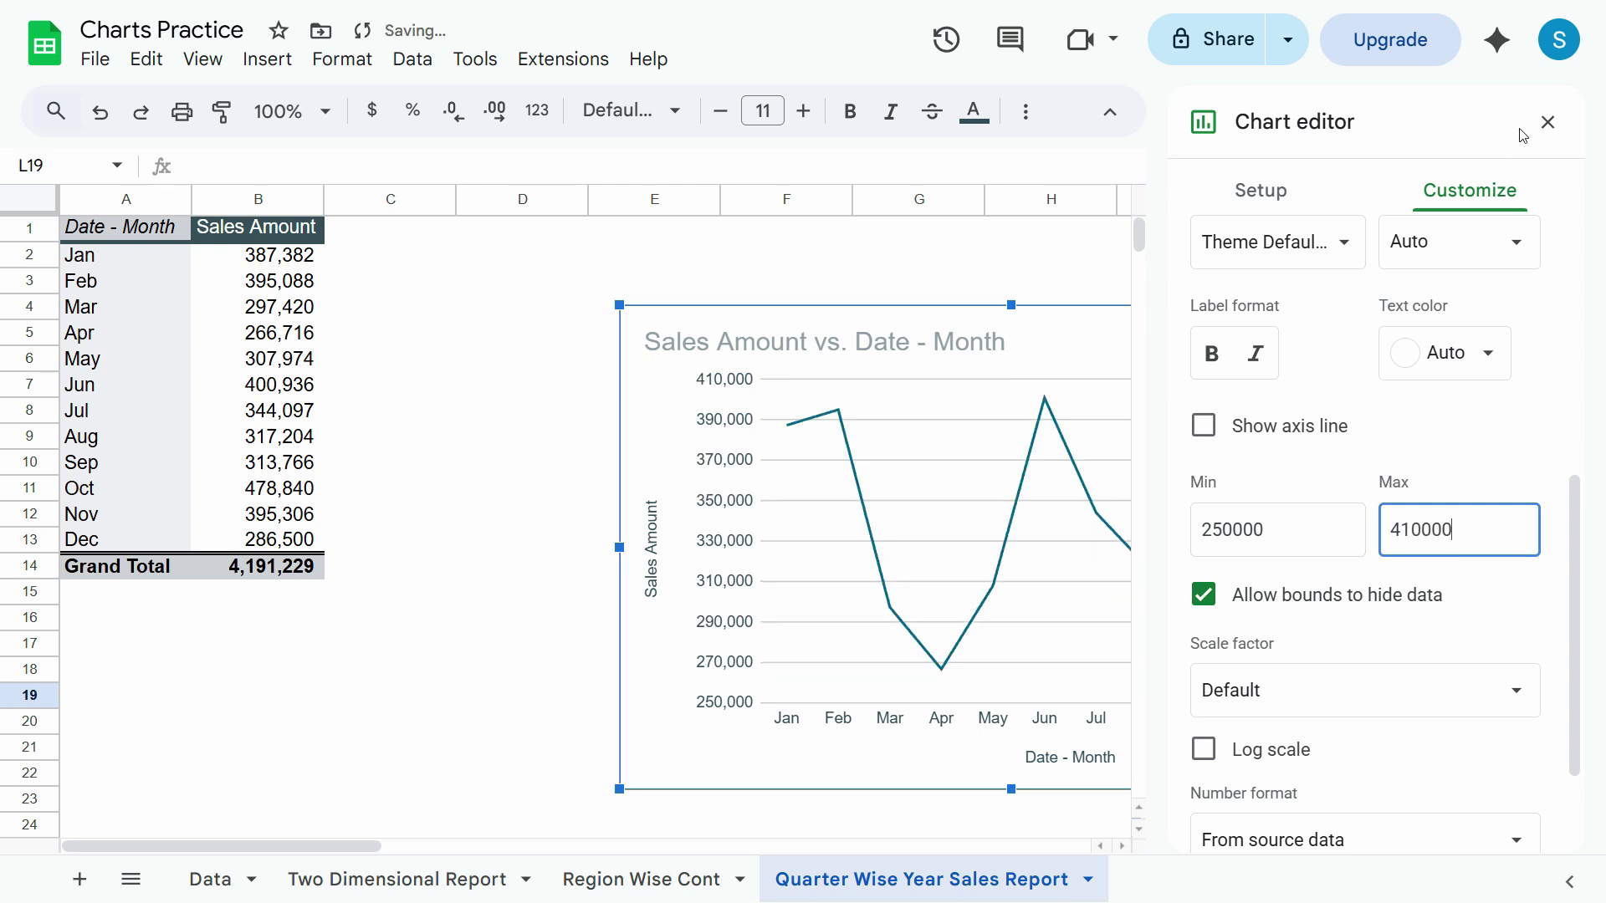
left_click(1549, 122)
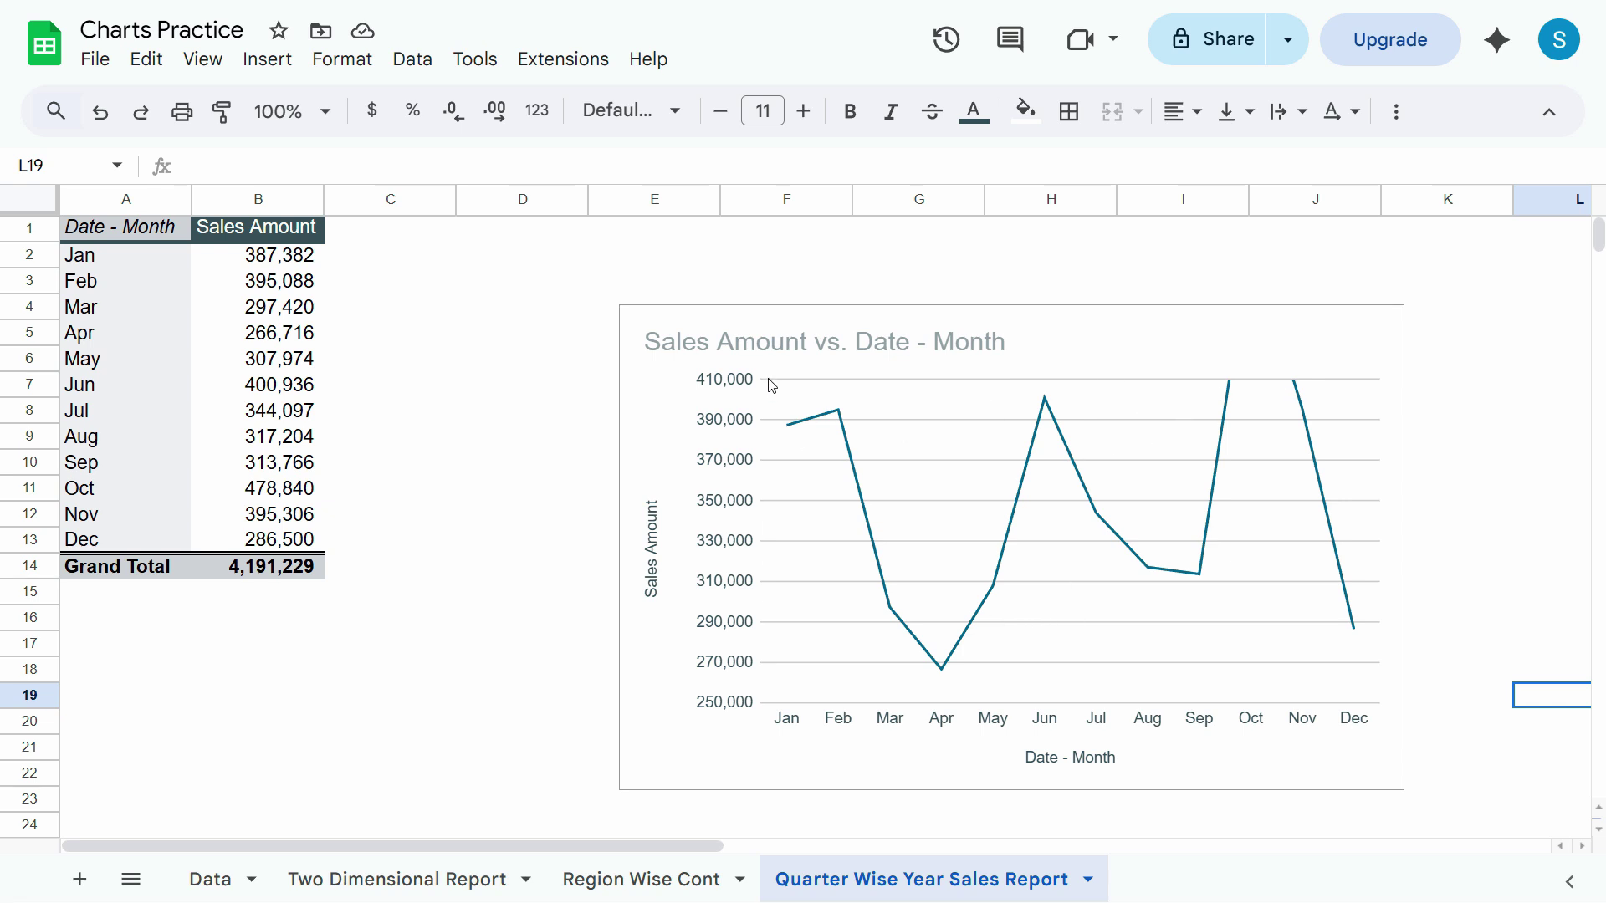
double_click(724, 385)
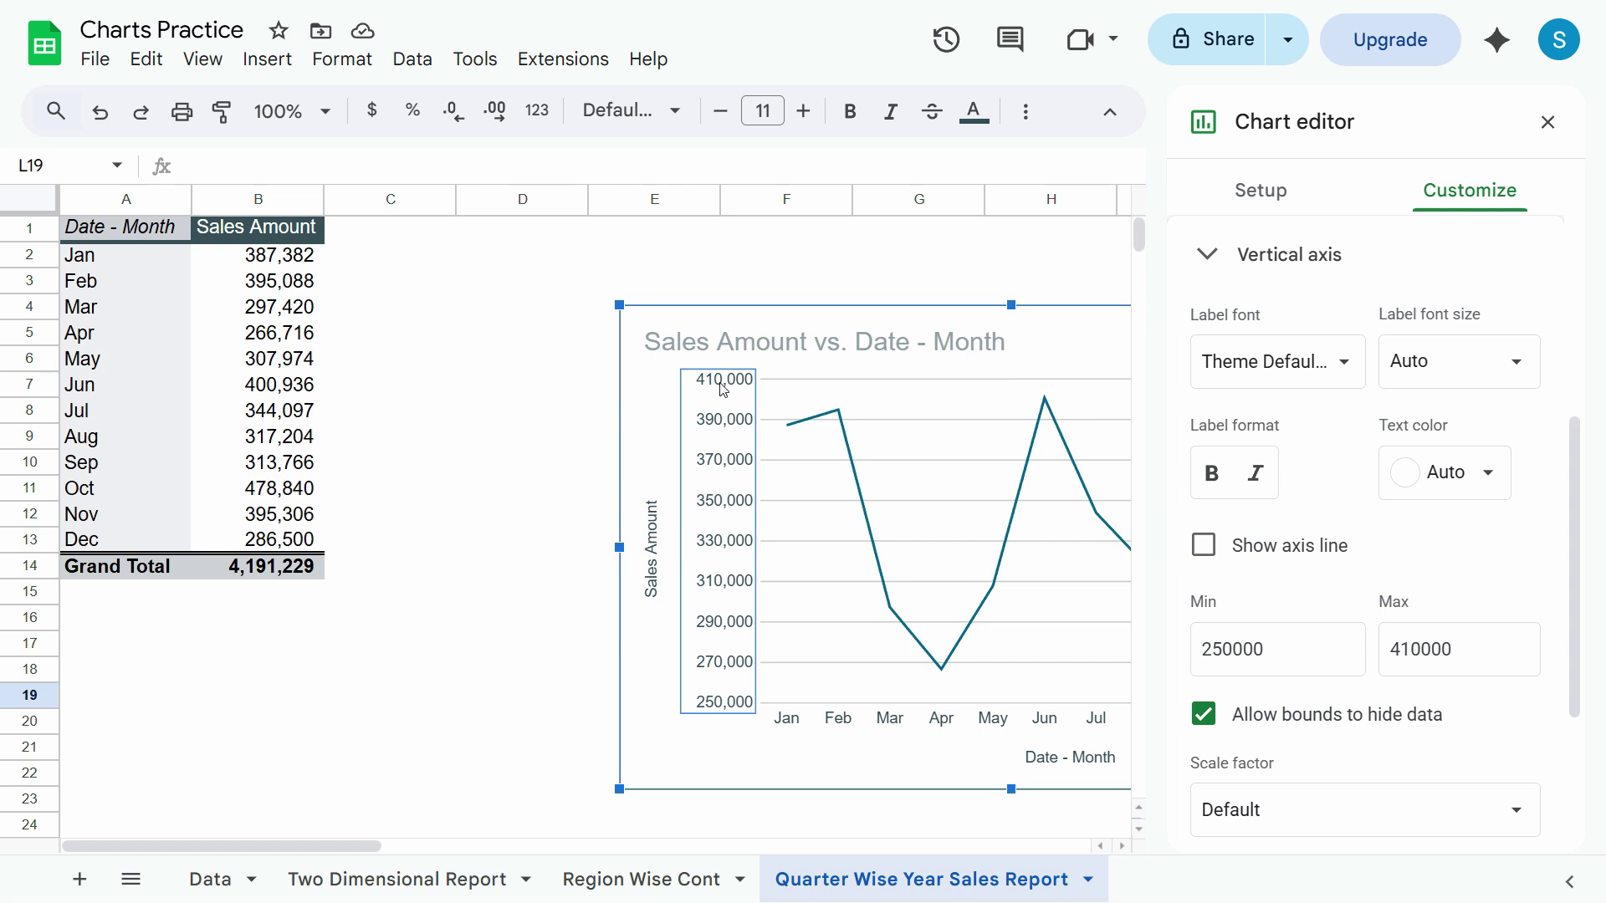
left_click(523, 358)
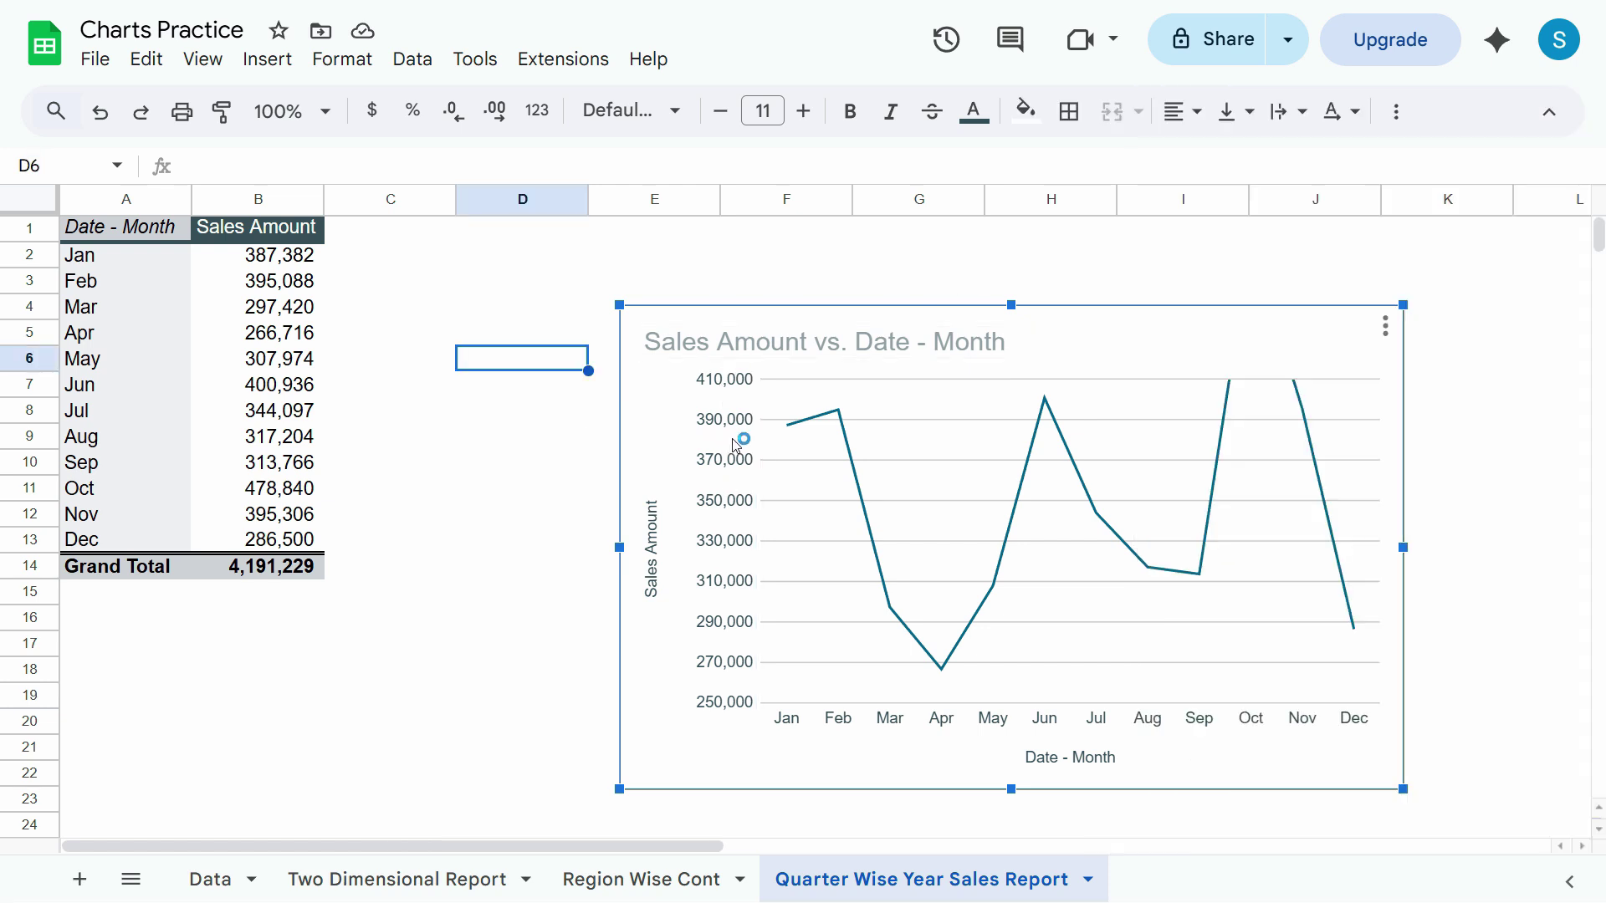
left_click(571, 436)
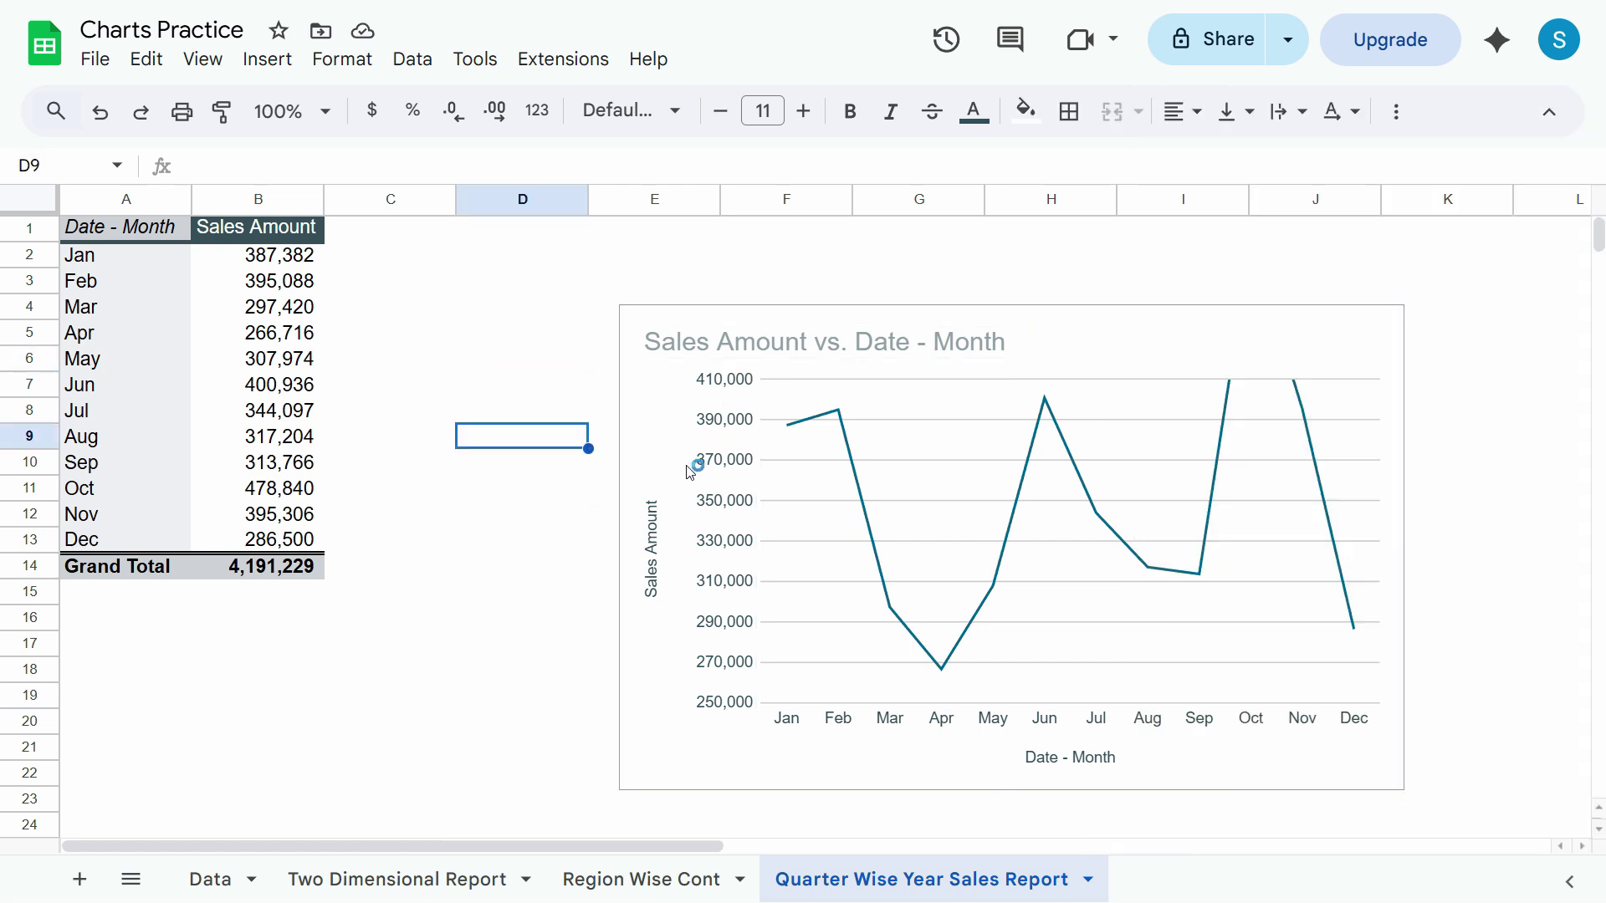
Set the maximum of the line chart's vertical axis to 450000.
double_click(724, 441)
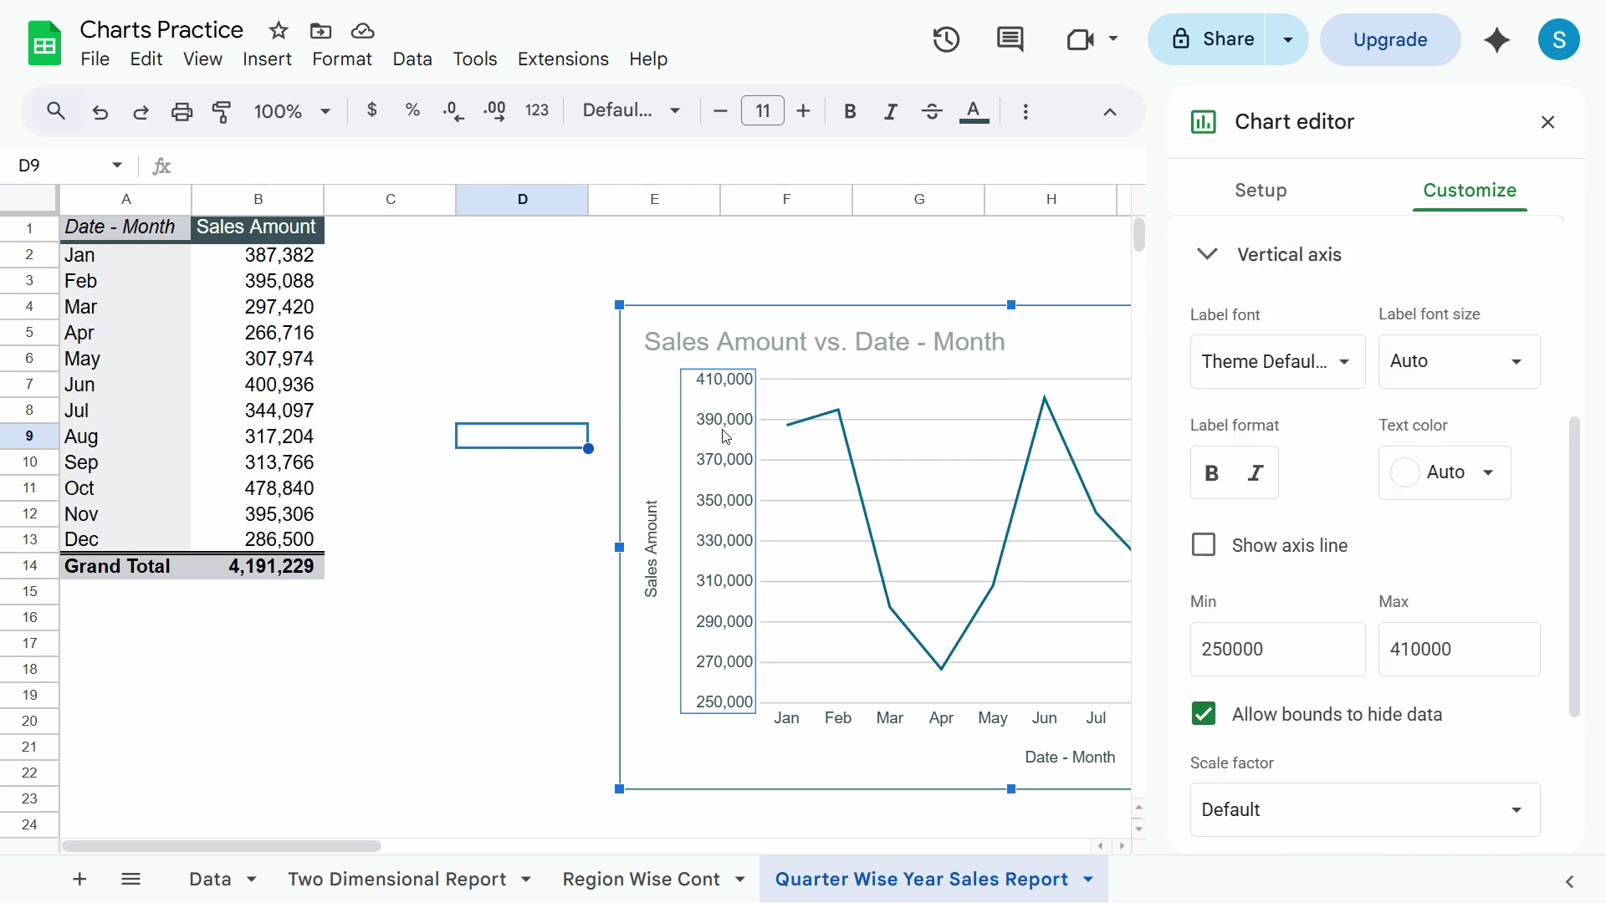
left_click(1437, 664)
double_click(1437, 664)
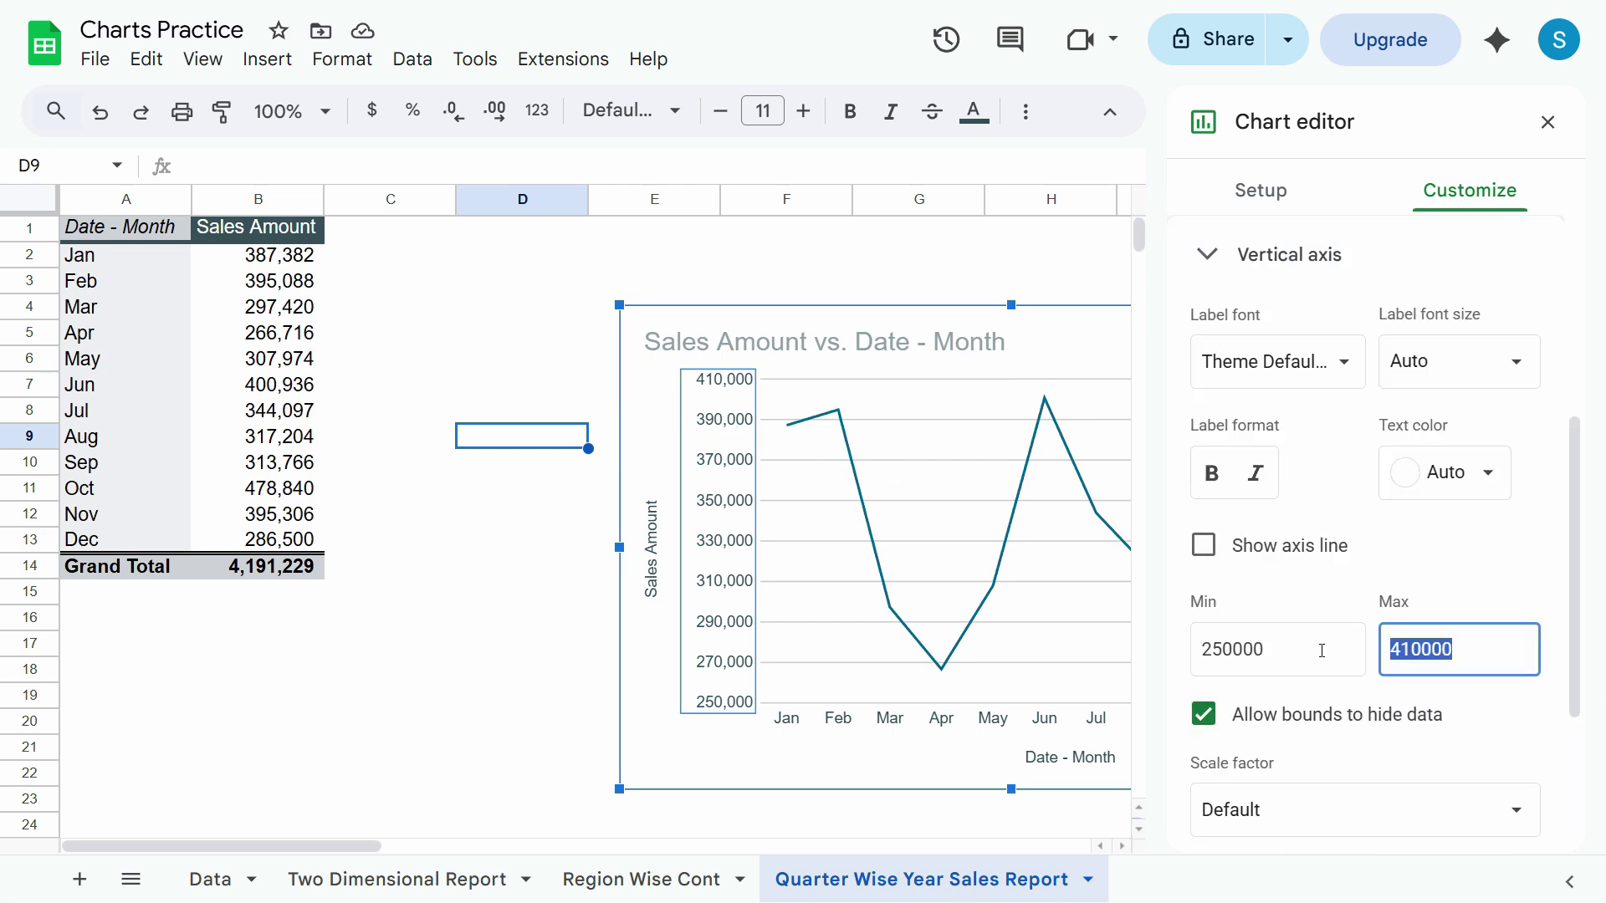
type("45000")
left_click(982, 262)
left_click(1239, 401)
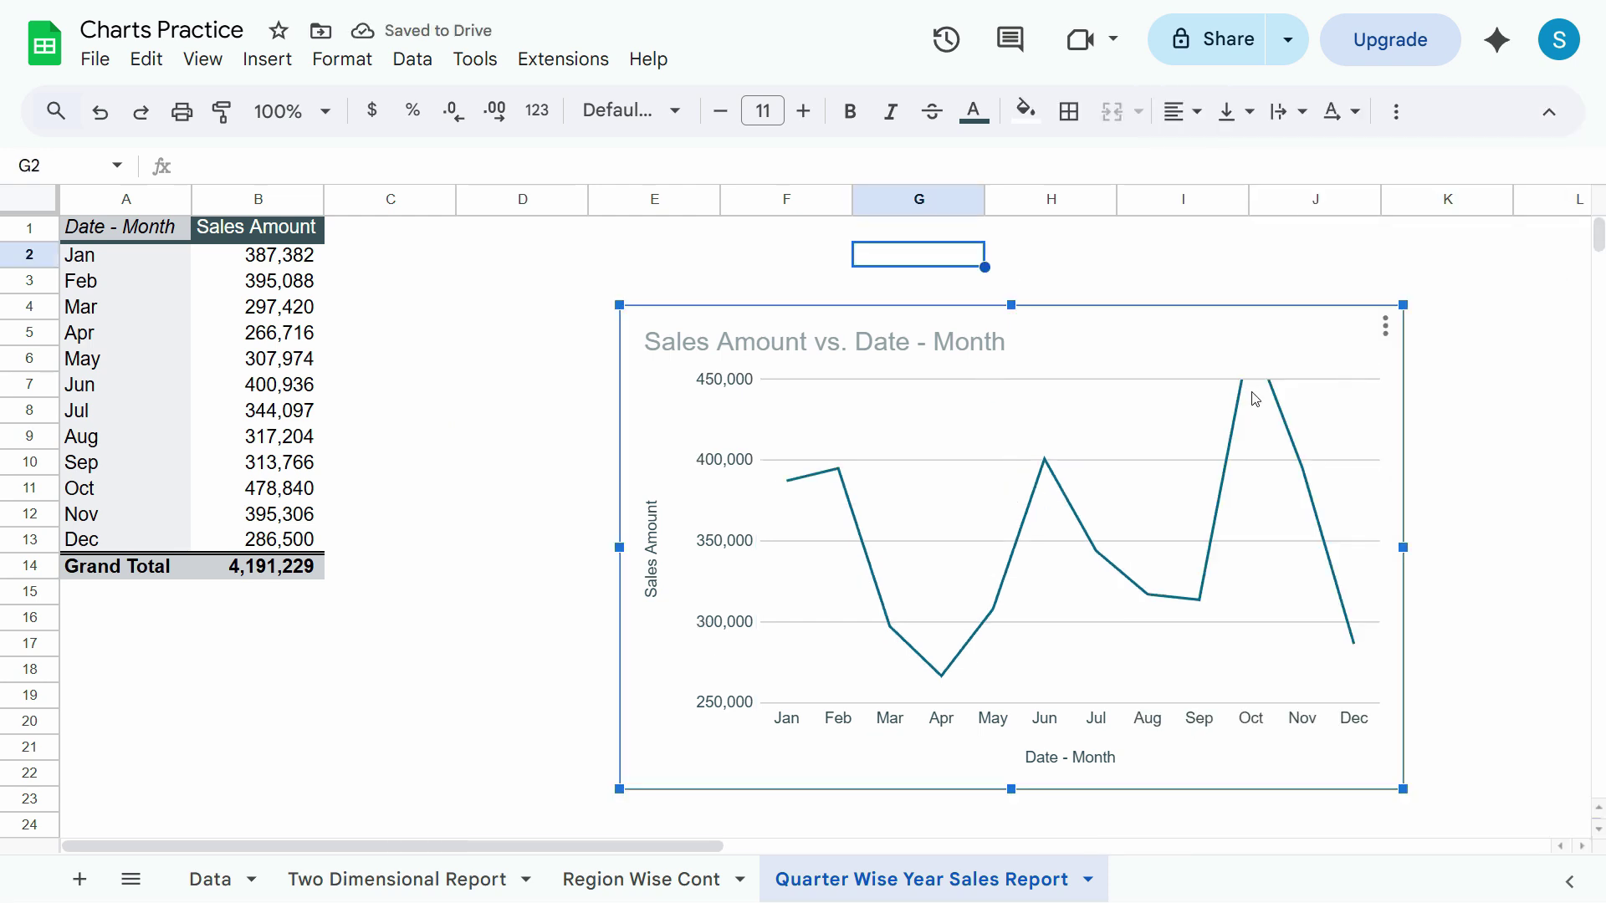
Set the line chart's vertical axis maximum to 480000 and move the chart slightly up and closer to the pivot table.
double_click(1256, 399)
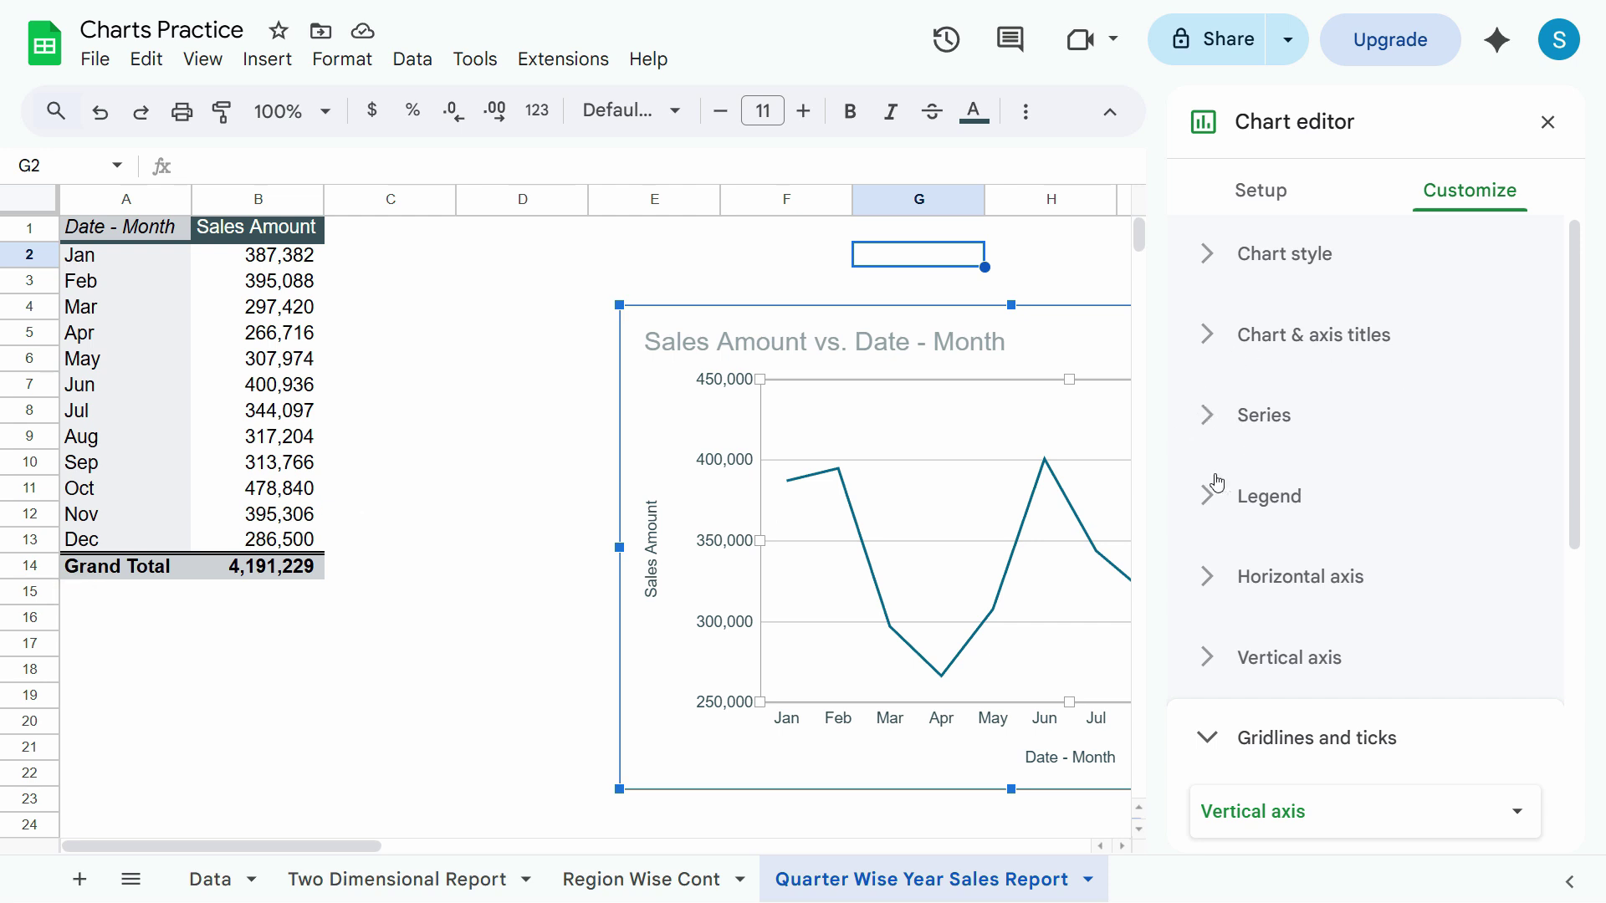
left_click(1305, 657)
double_click(1457, 652)
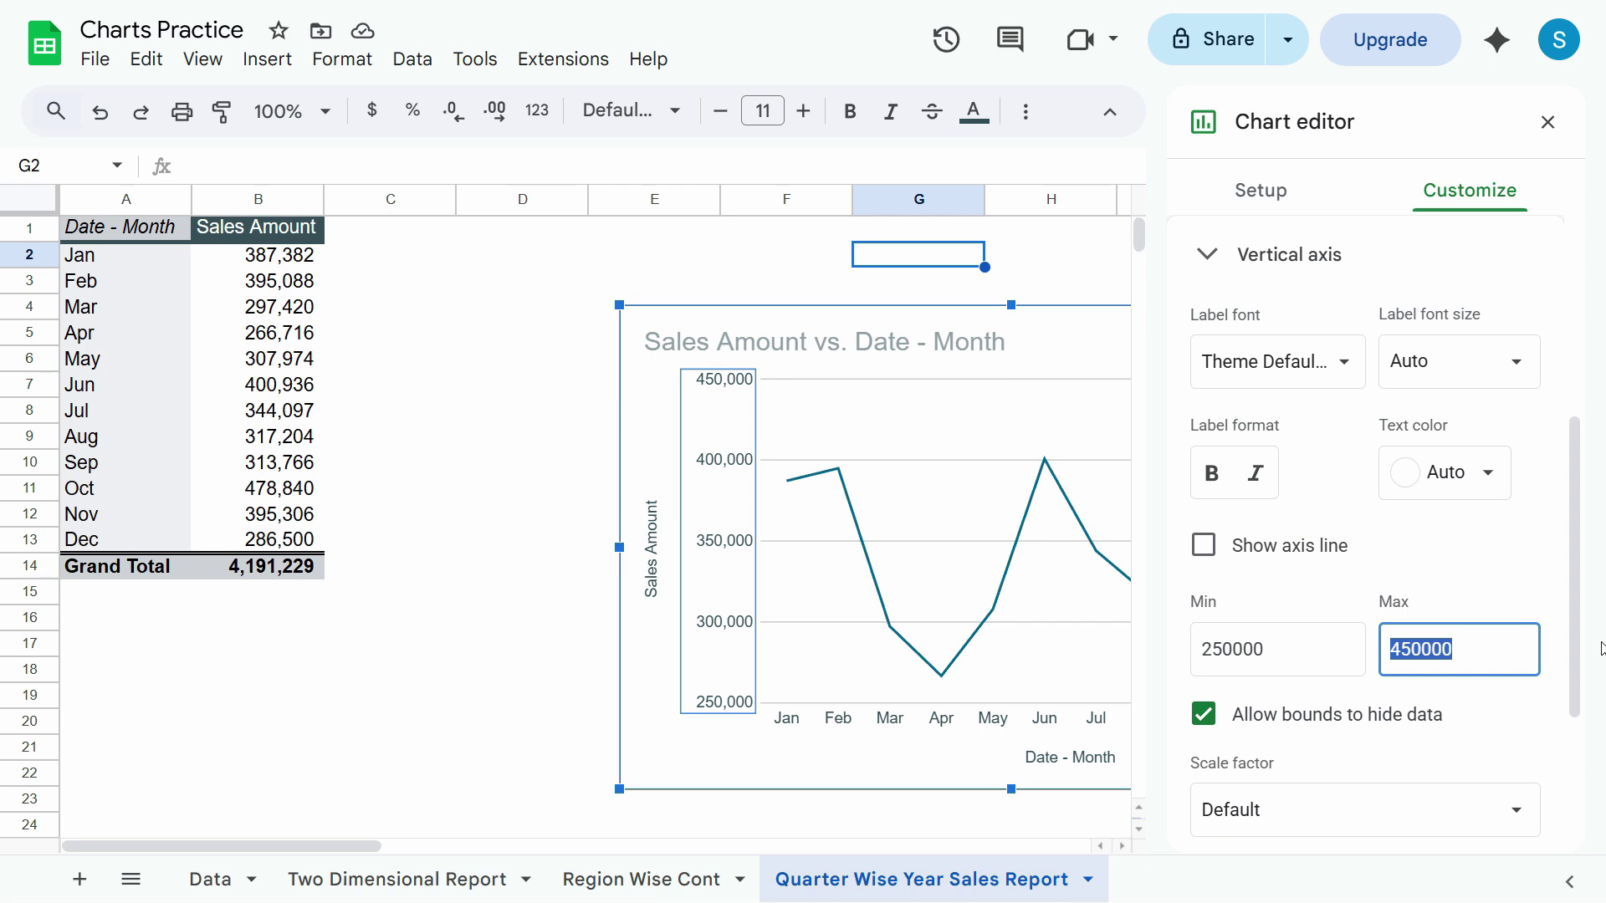
type("480000")
key("Tab")
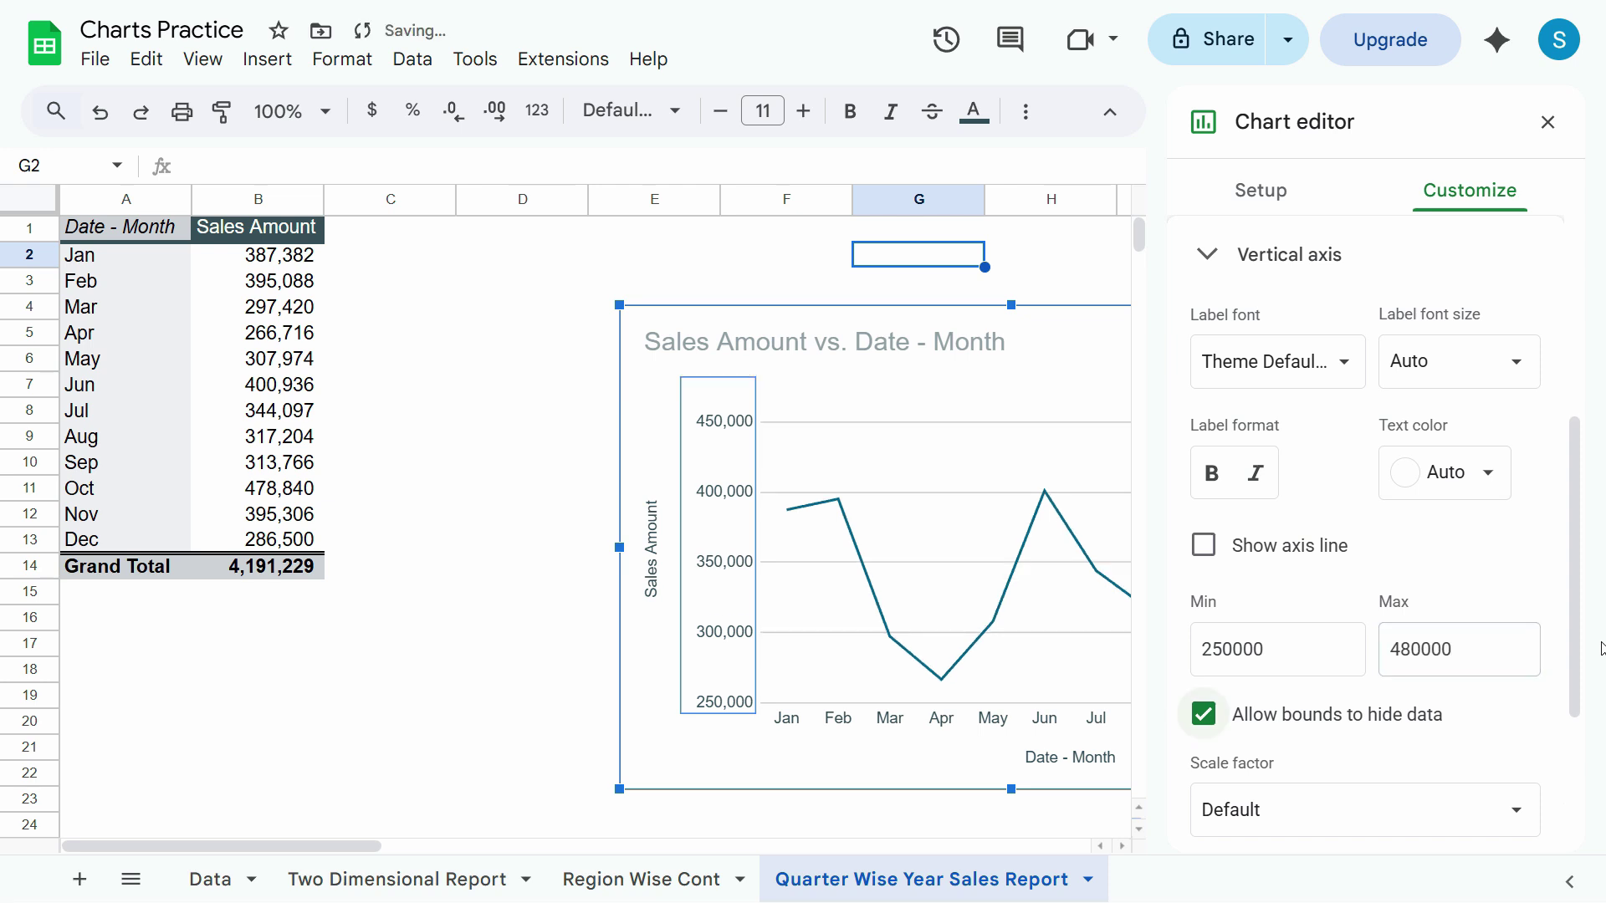
left_click(554, 470)
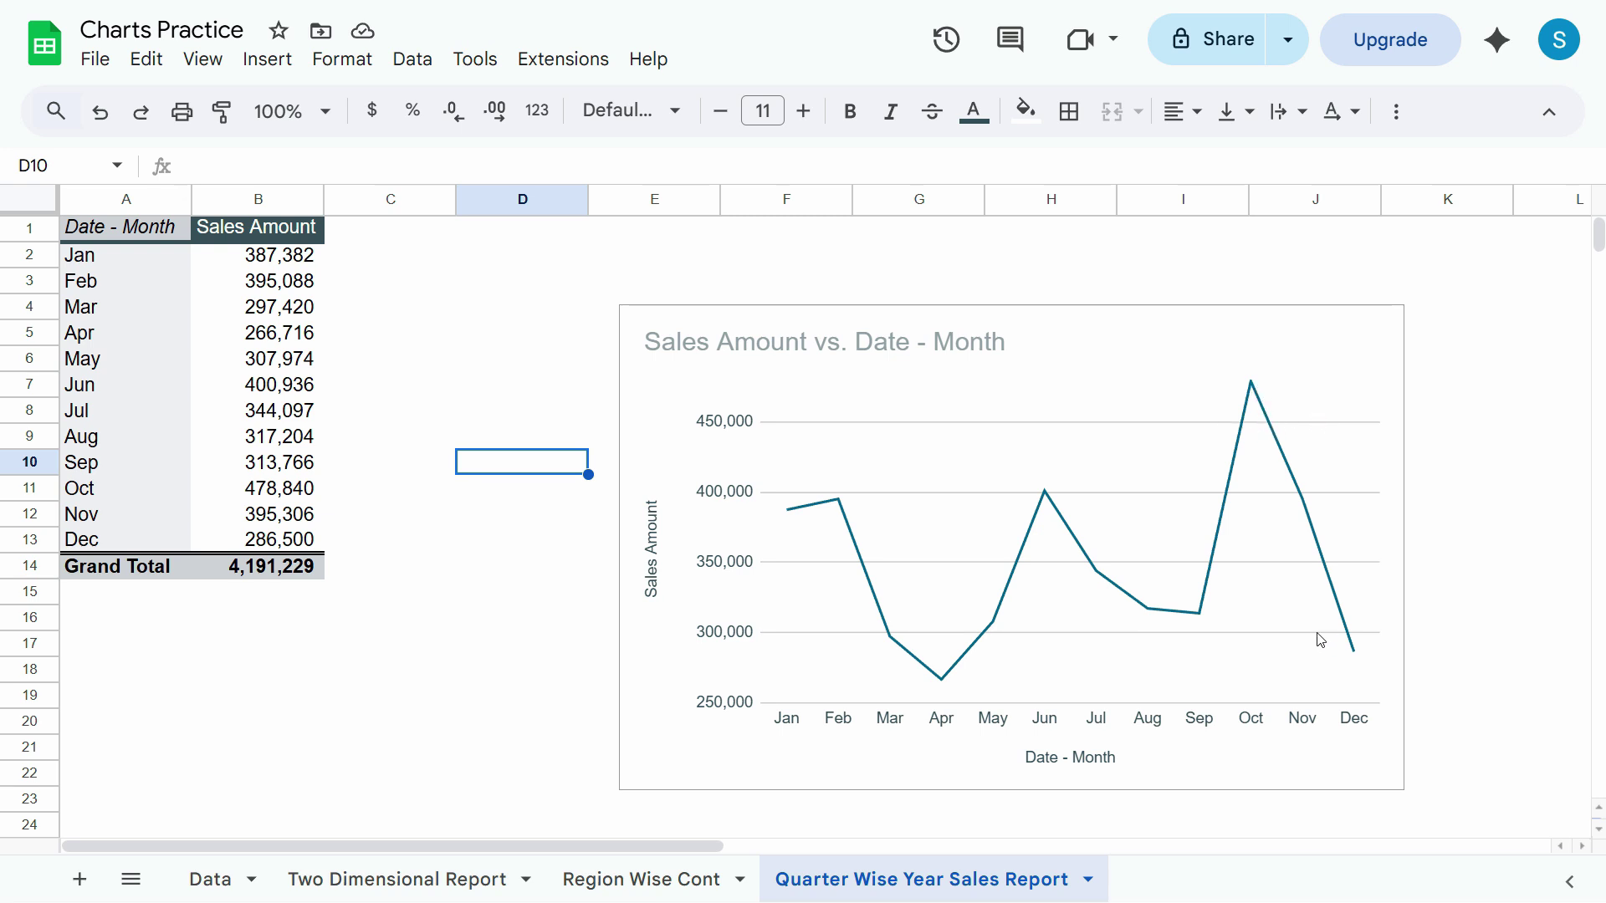
left_click_drag(1319, 635, 1238, 594)
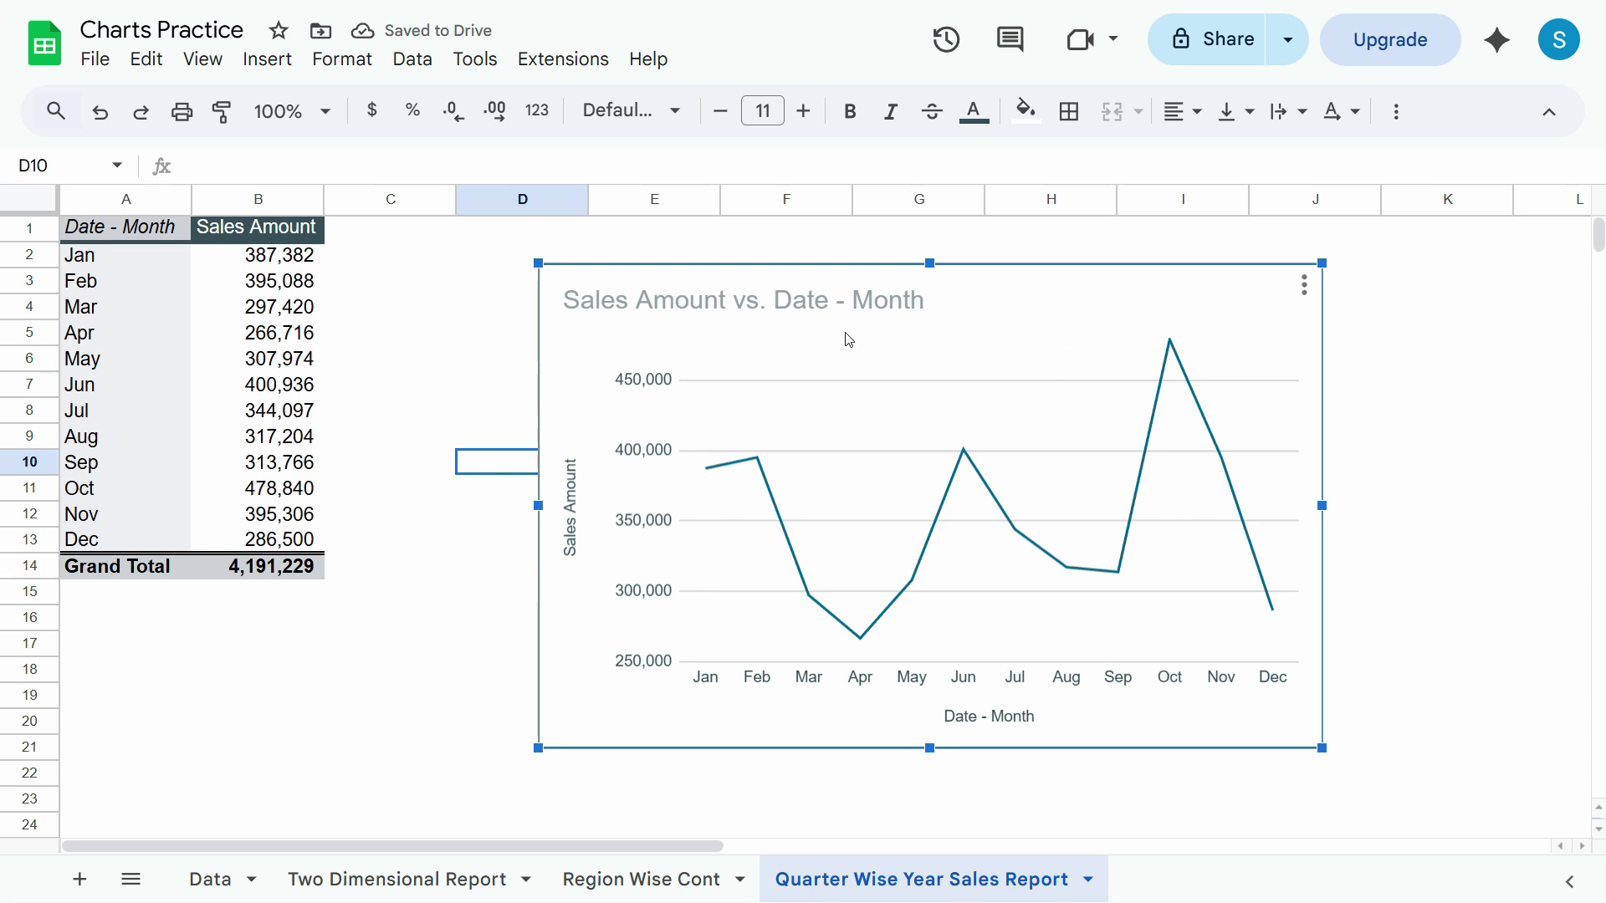
On the Region Wise Cont sheet, rename the pivot table's value header in B1 to Cont Percentage.
left_click(636, 894)
left_click(205, 294)
left_click(267, 514)
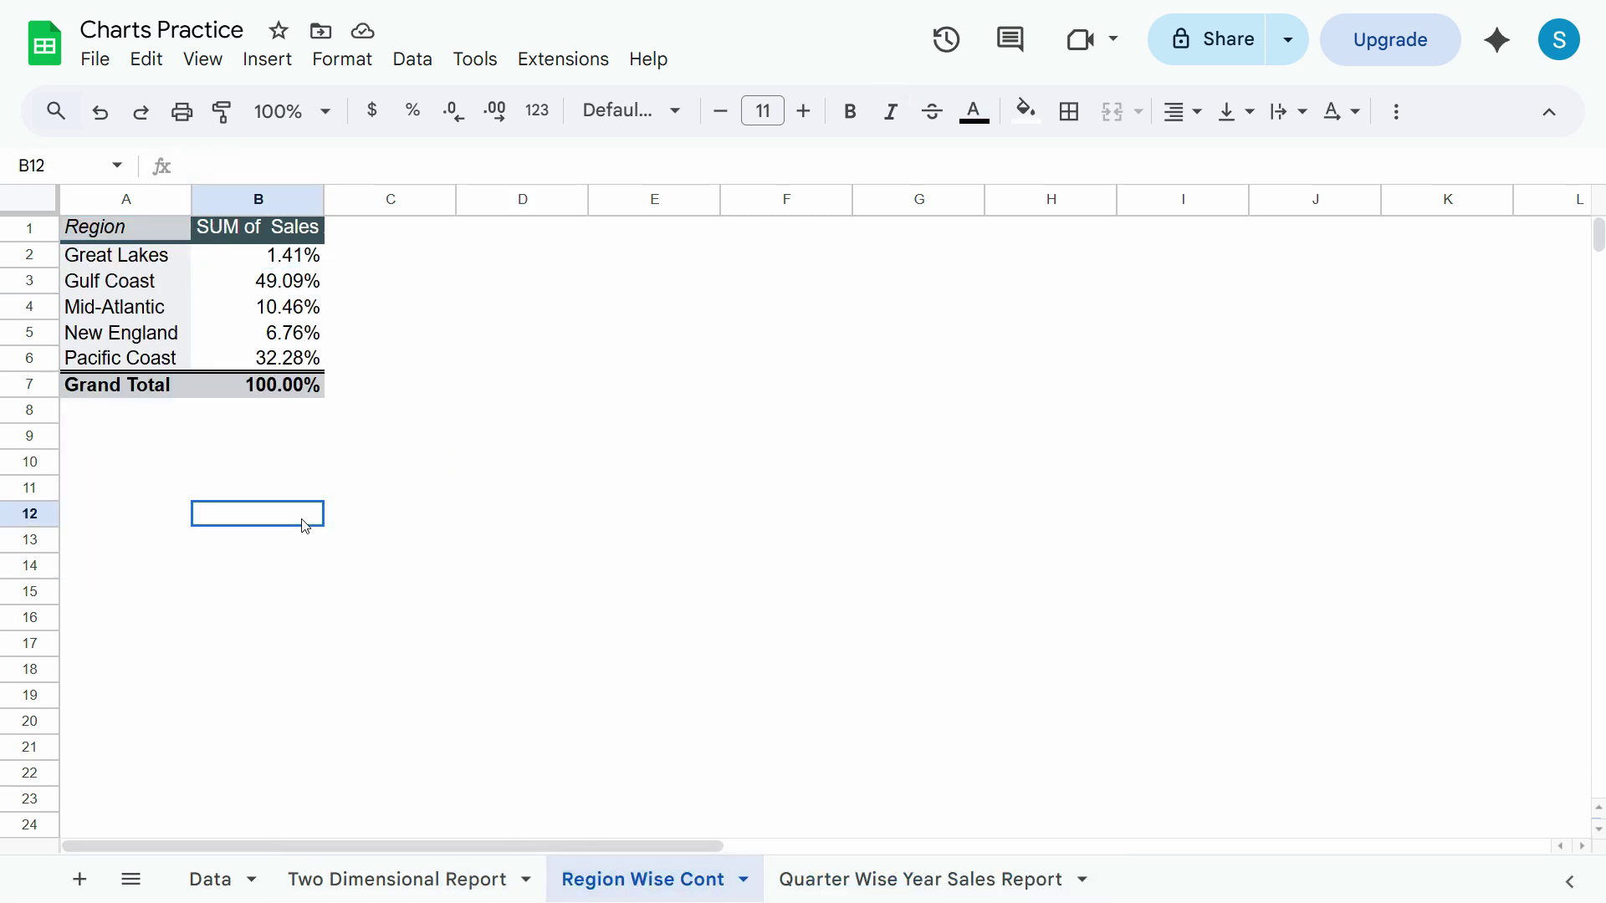
left_click(92, 281)
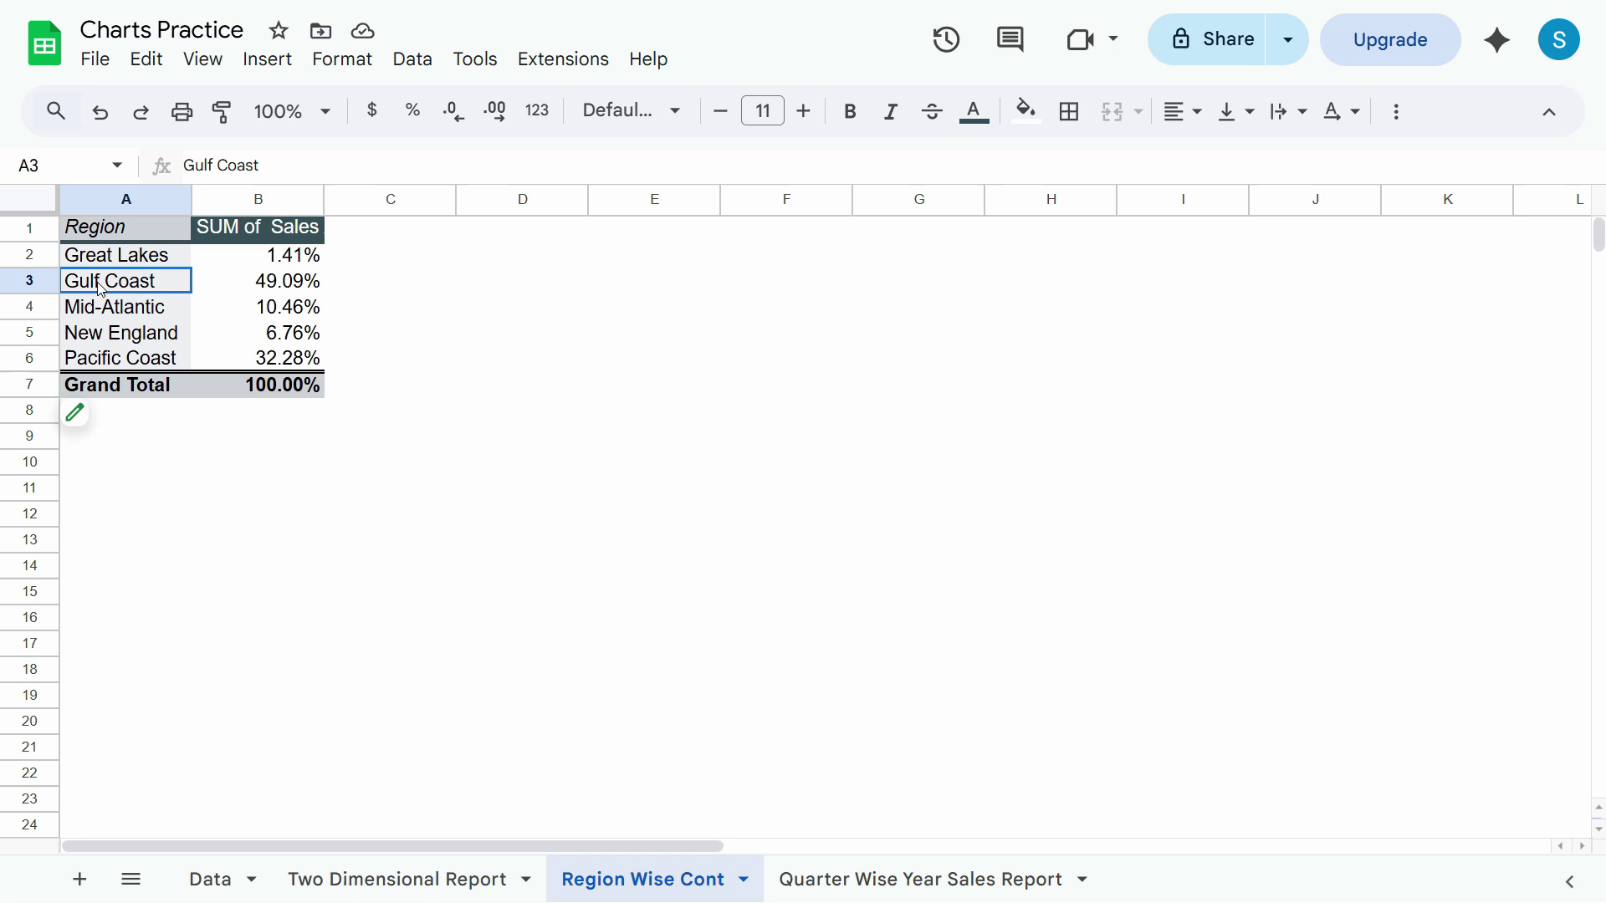
left_click(136, 262)
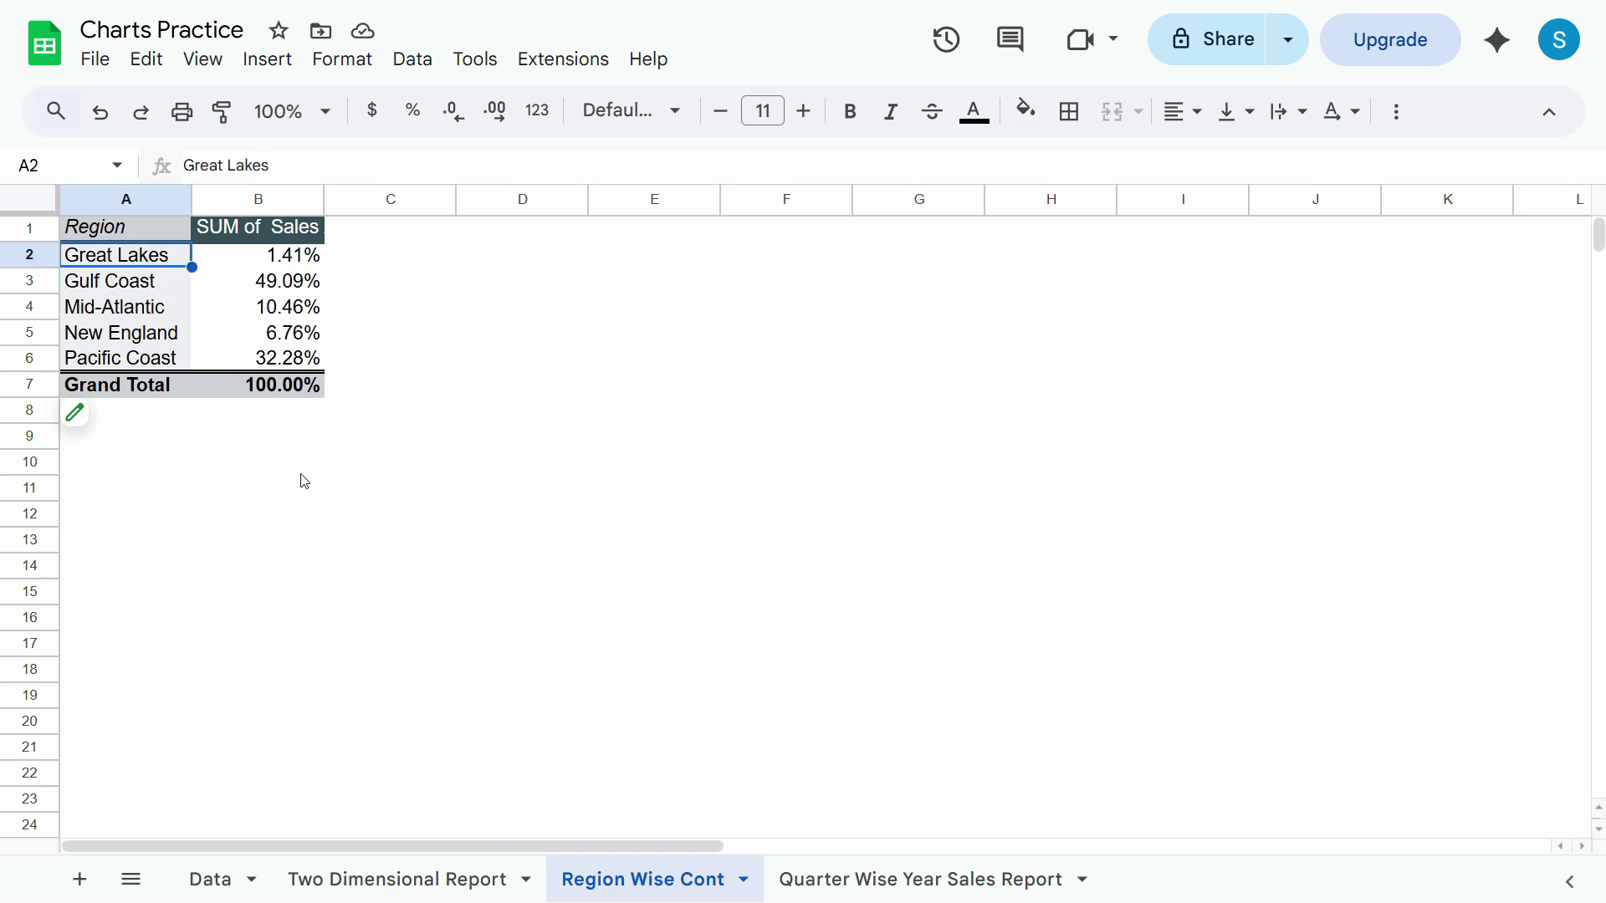
scroll(304, 481, "up", 3)
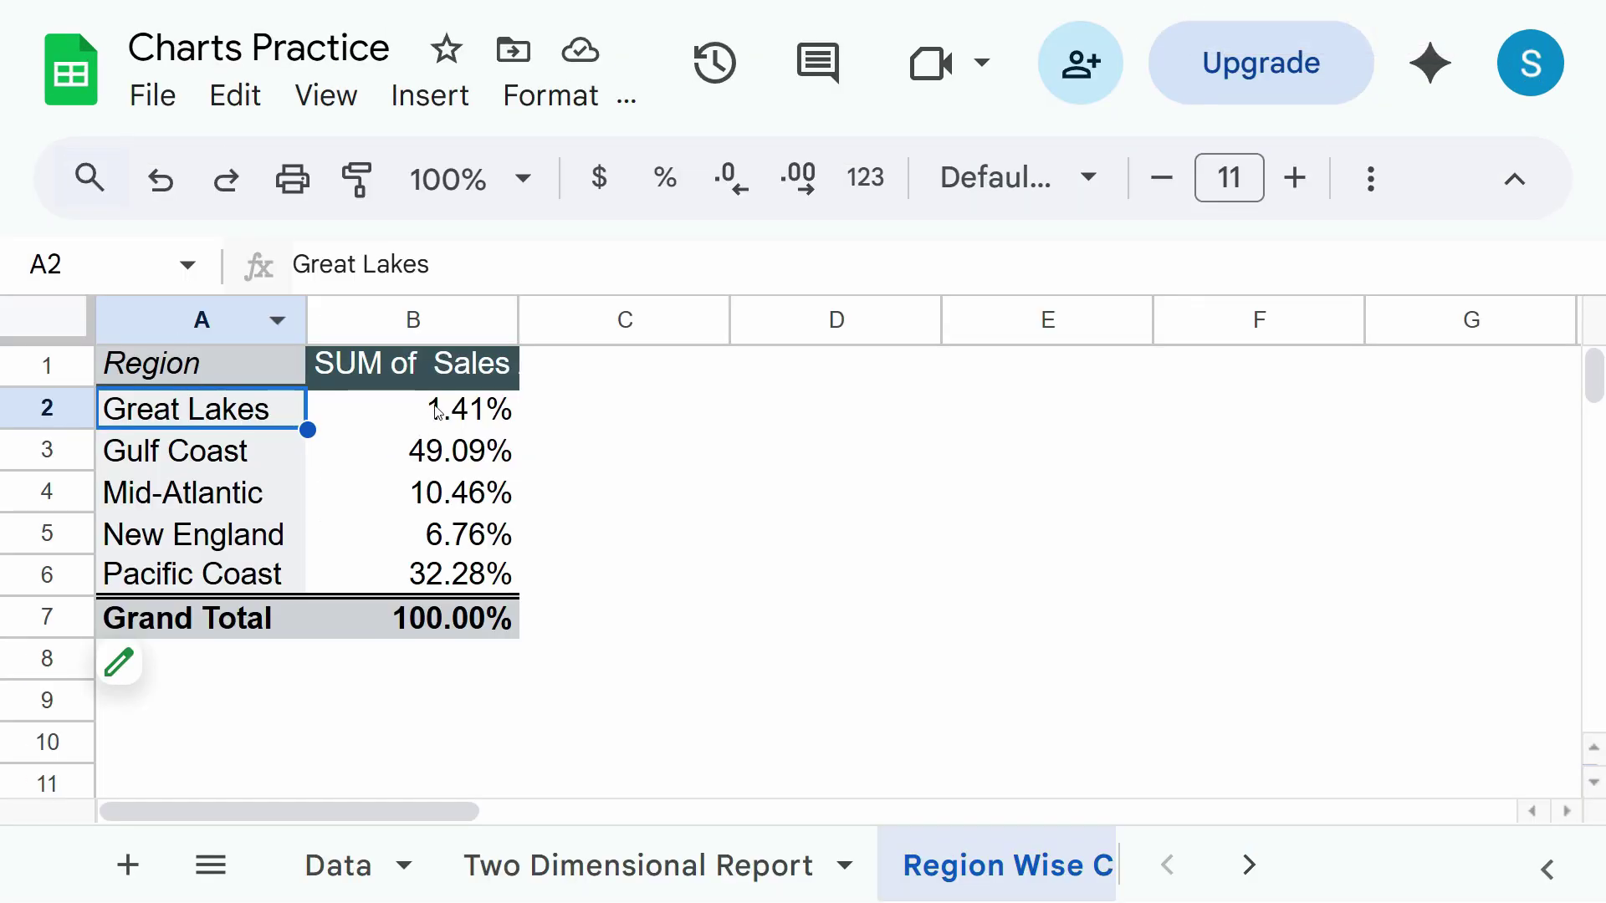
left_click(457, 380)
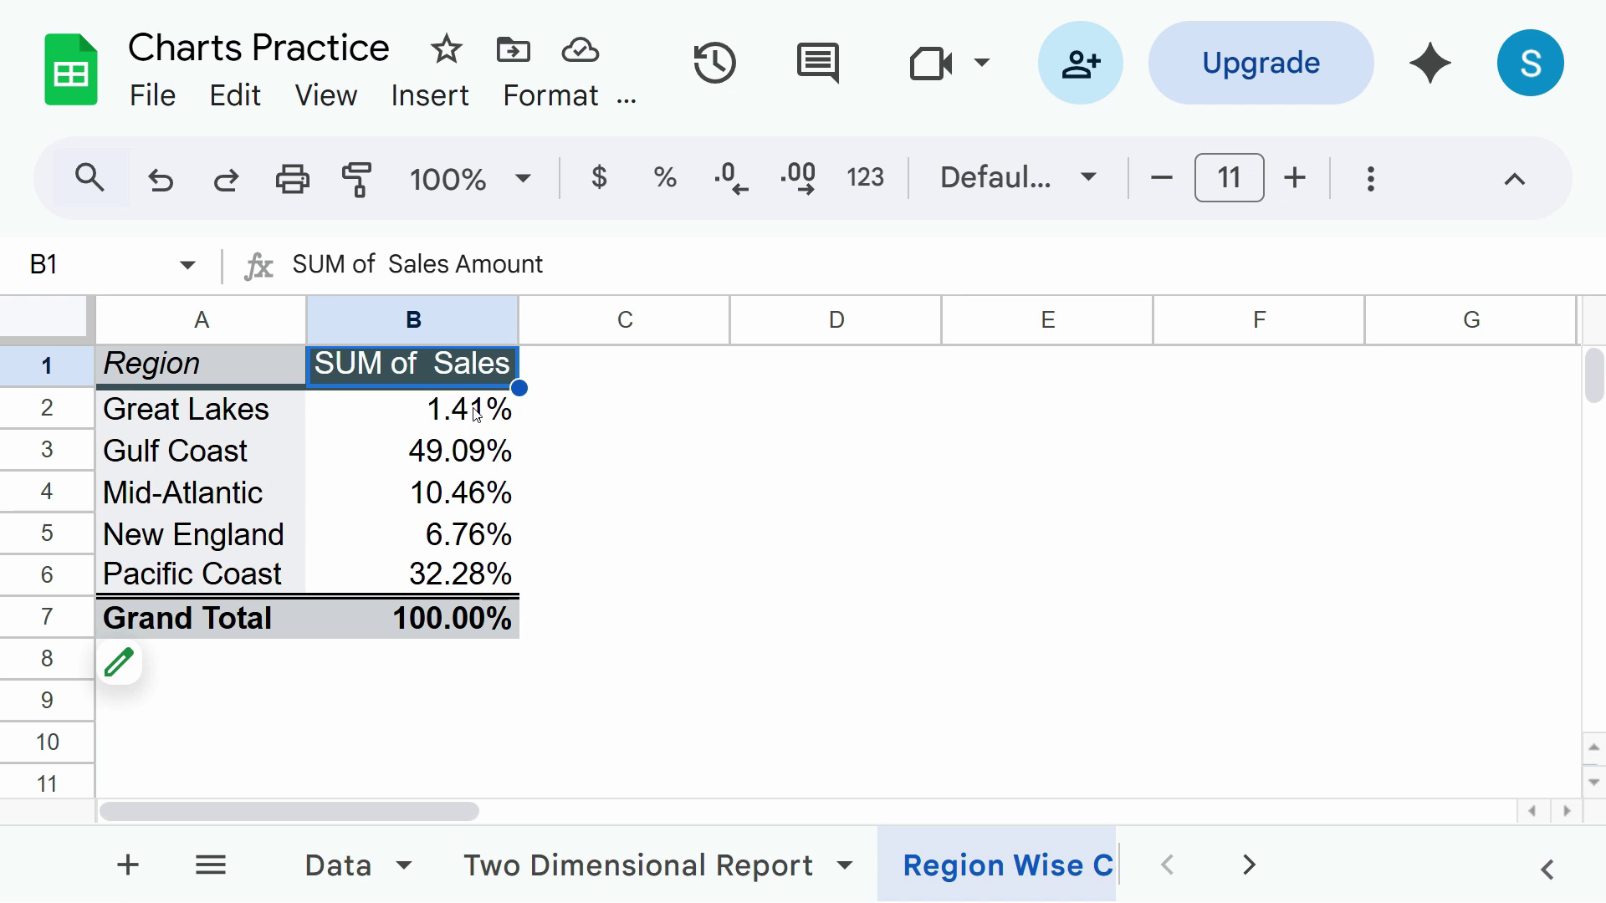
type("Con")
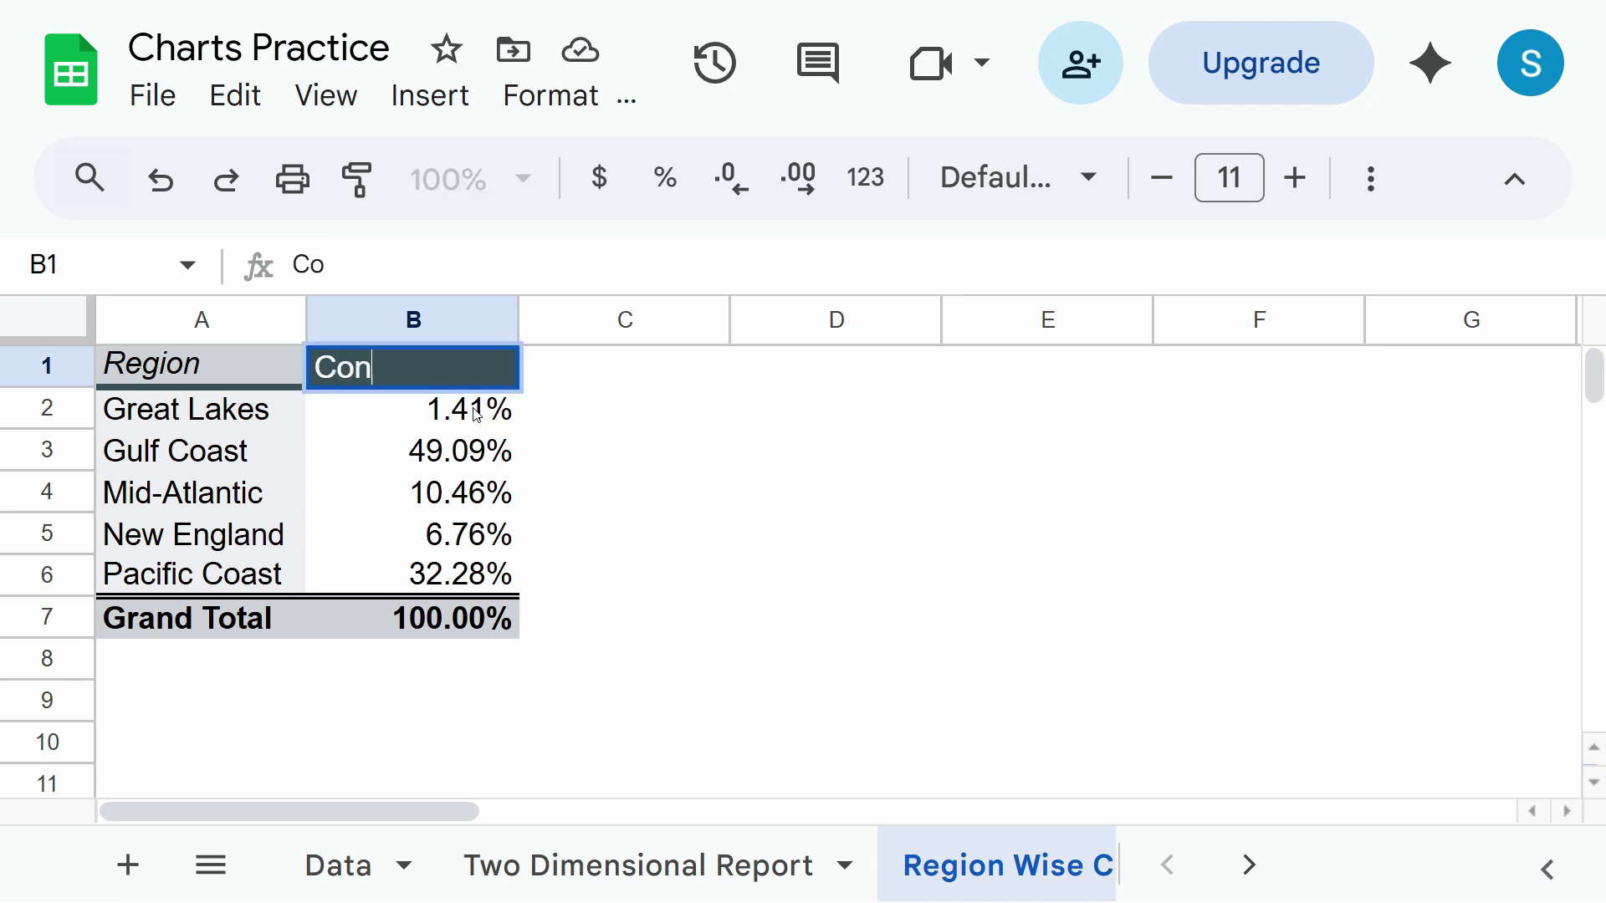
type("t Per")
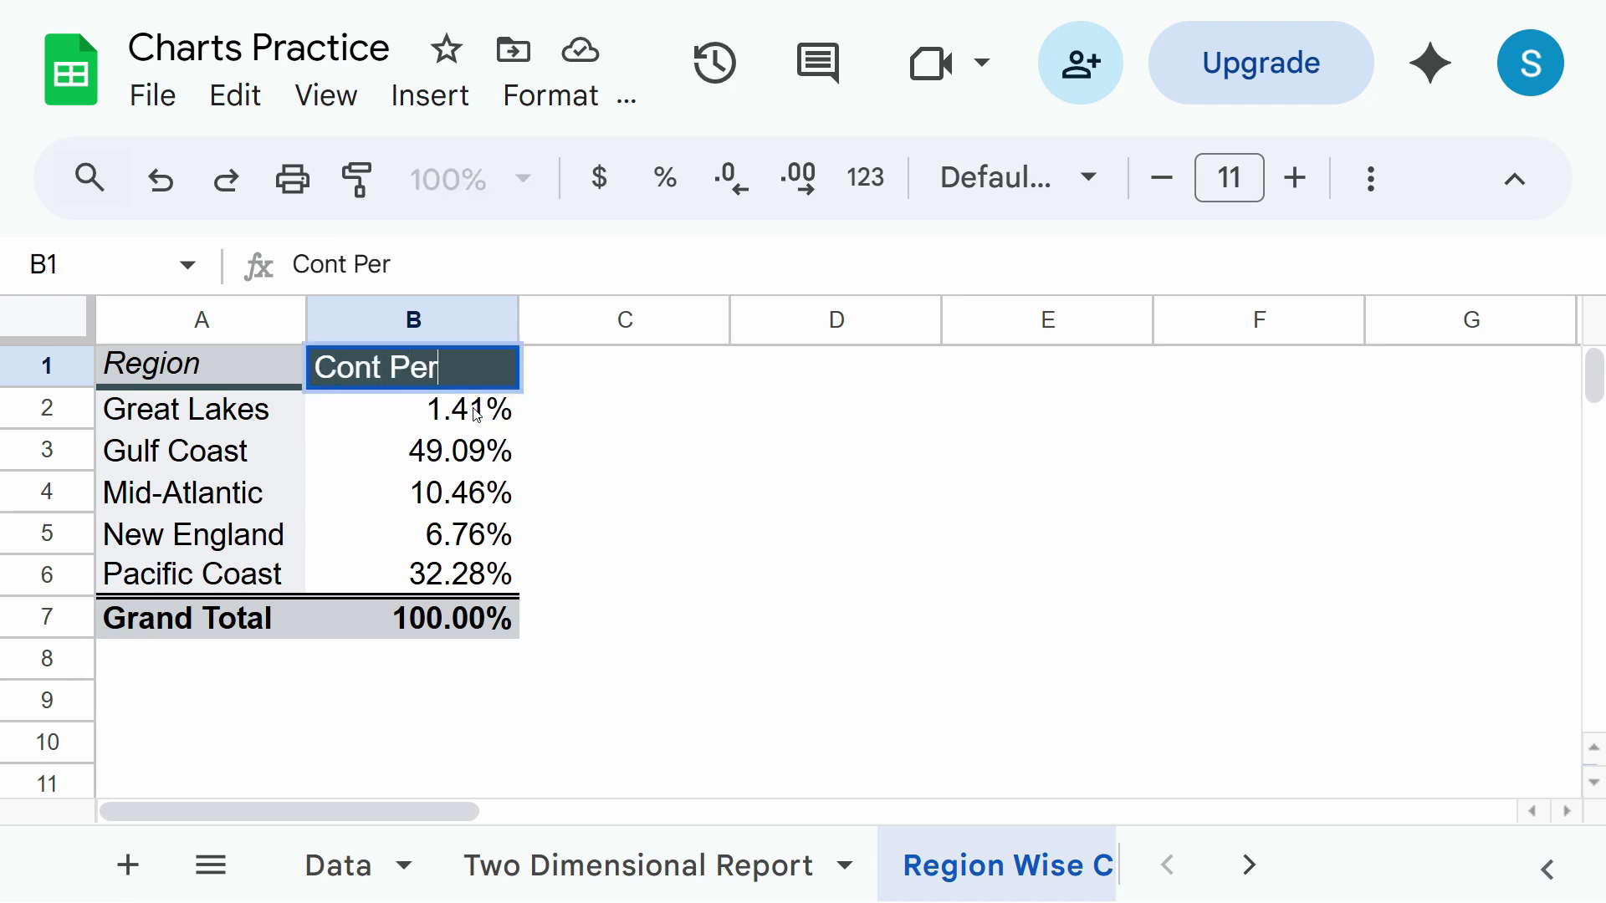
type("centage")
key("Return")
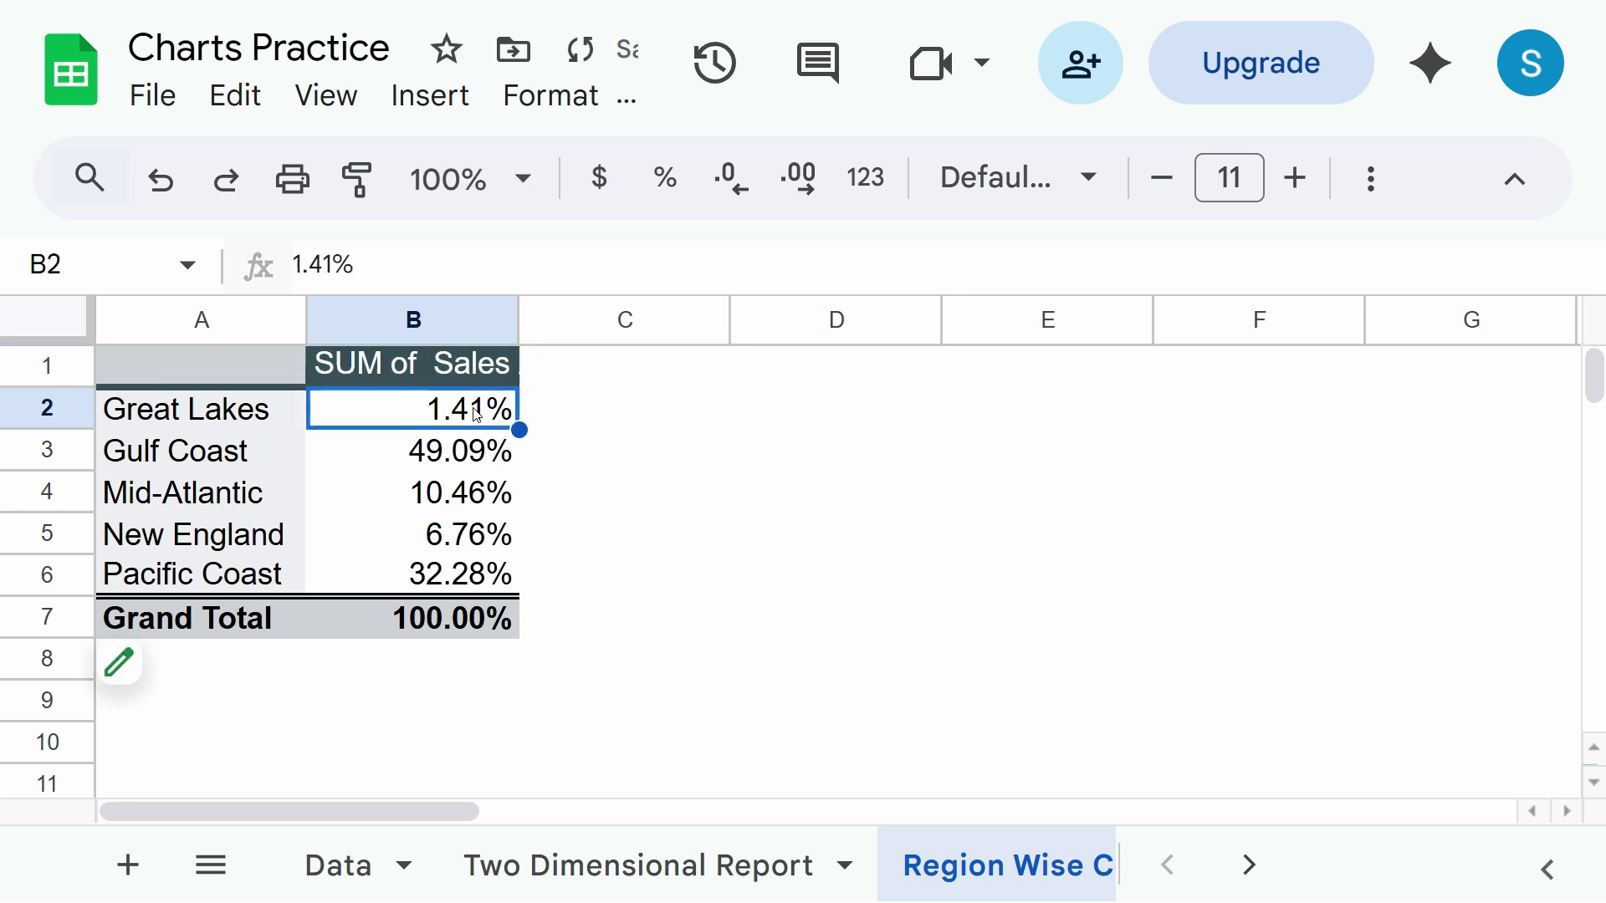
Fit the width of column B to its contents so the renamed header fits.
double_click(519, 319)
left_click(527, 491)
left_click(490, 629)
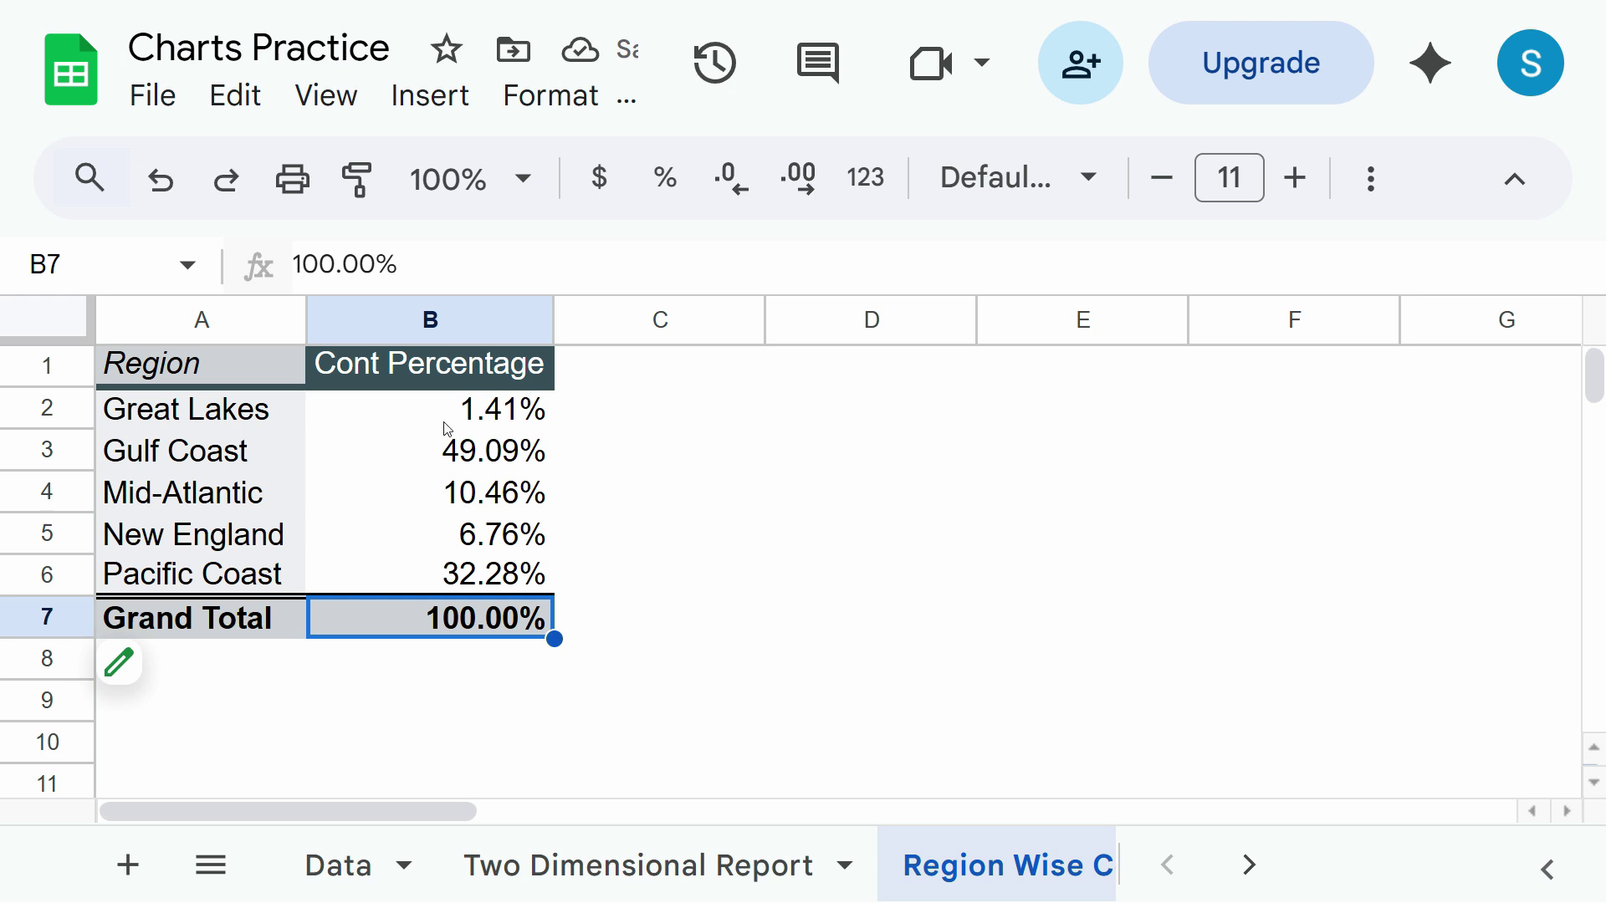
Examine the regions and their contribution percentages in the pivot table on the Region Wise Cont sheet.
left_click(369, 479)
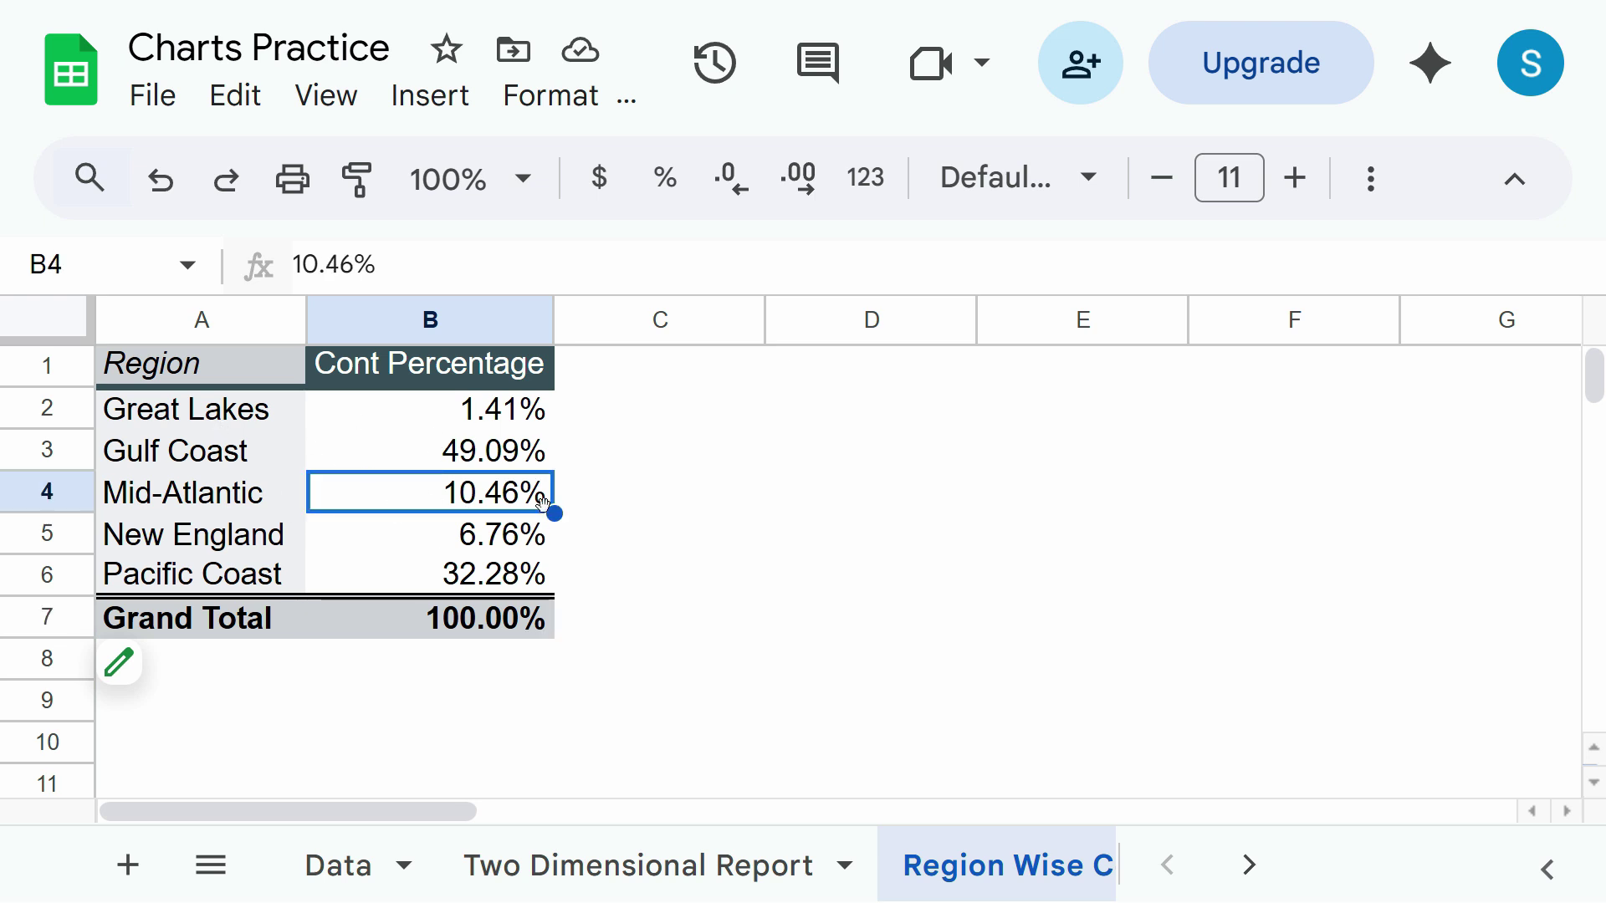
key("ctrl+minus")
key("ctrl+minus")
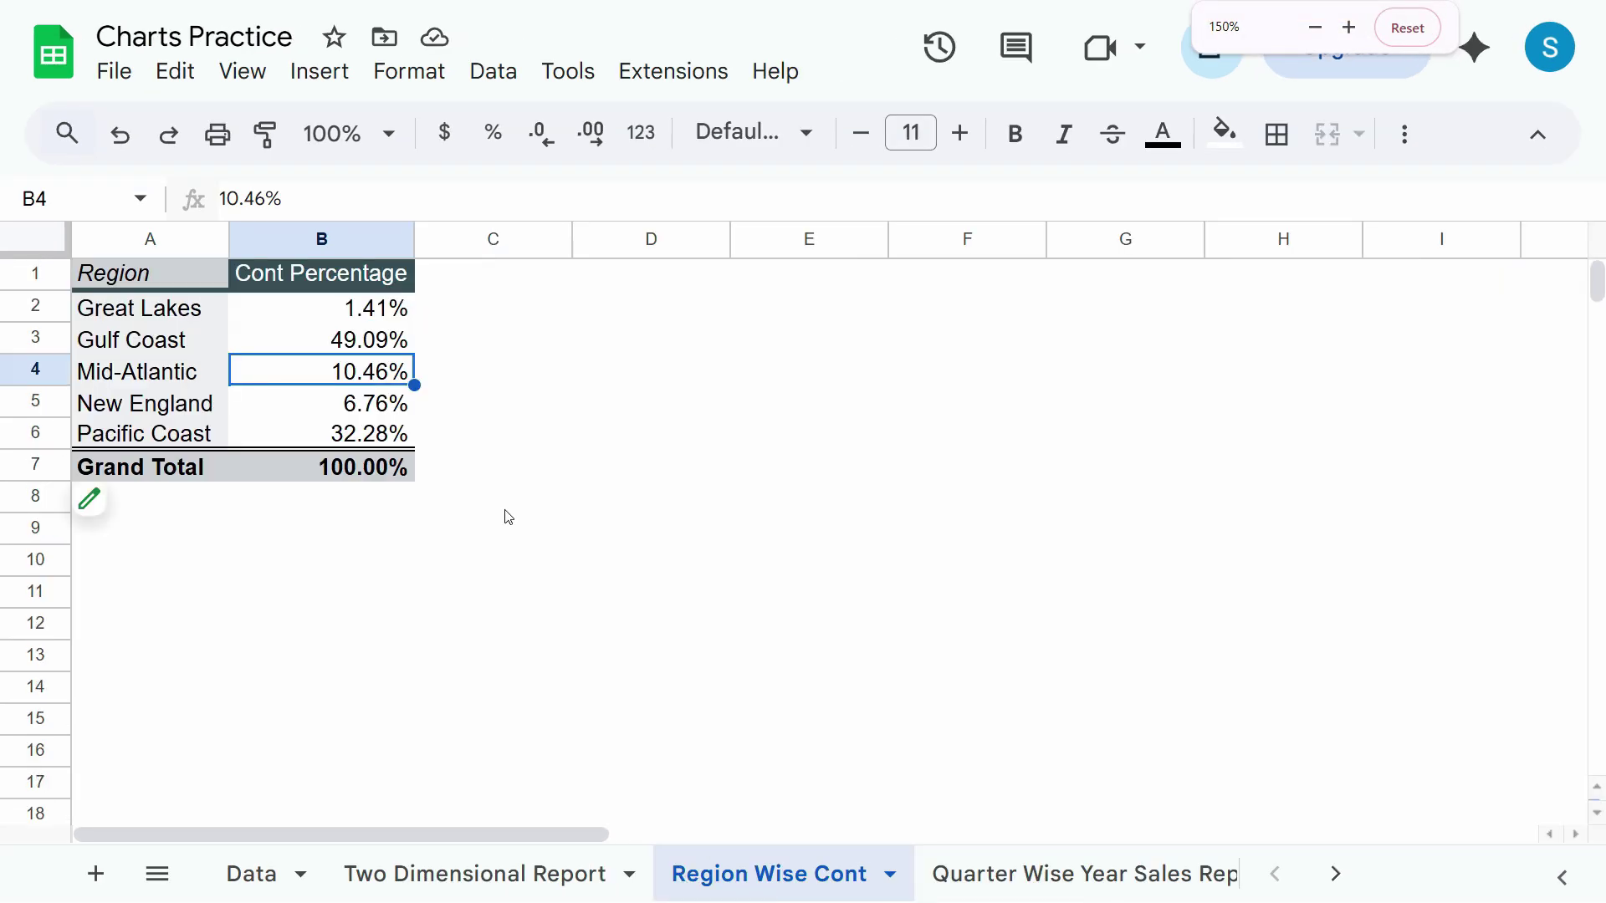
left_click(163, 331)
left_click_drag(143, 271, 286, 413)
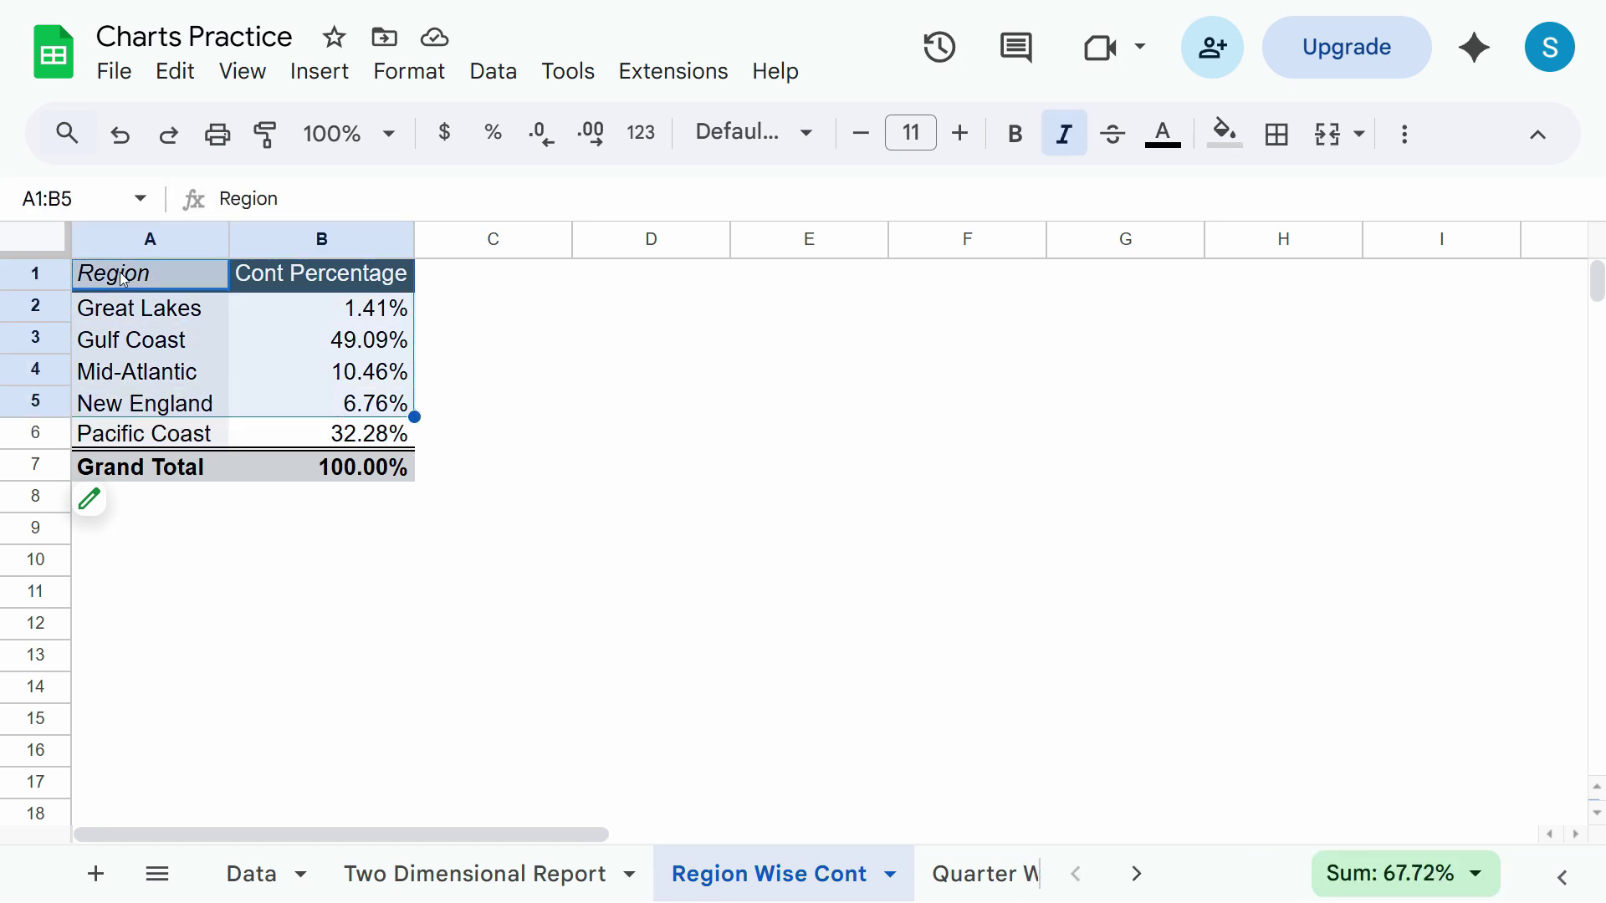
left_click(299, 276)
left_click(209, 311)
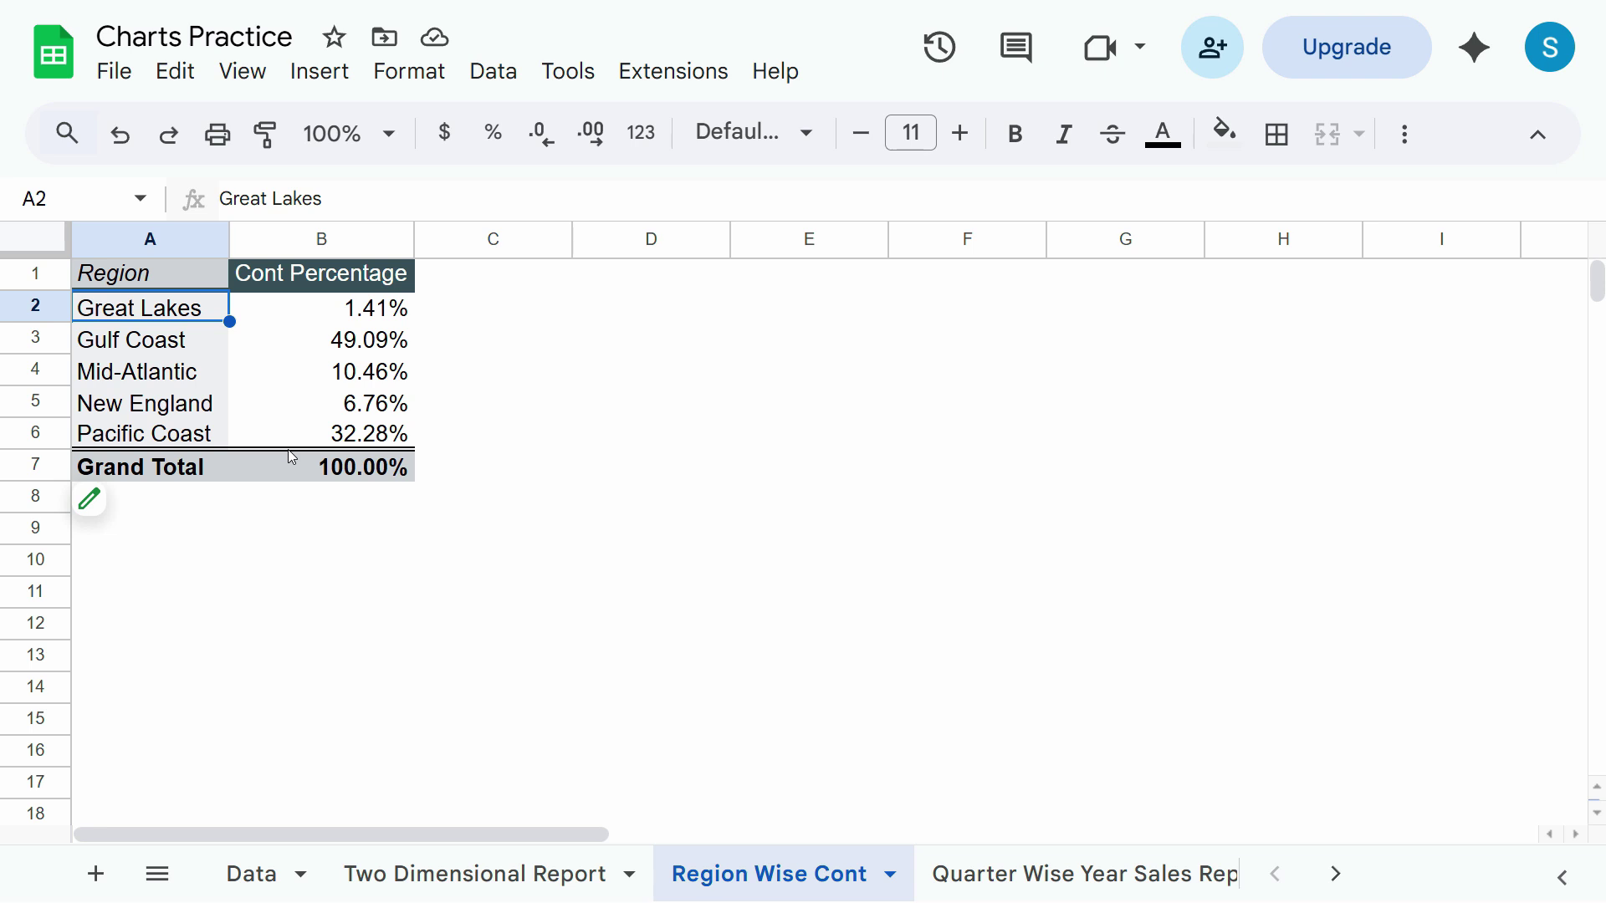
left_click(322, 423)
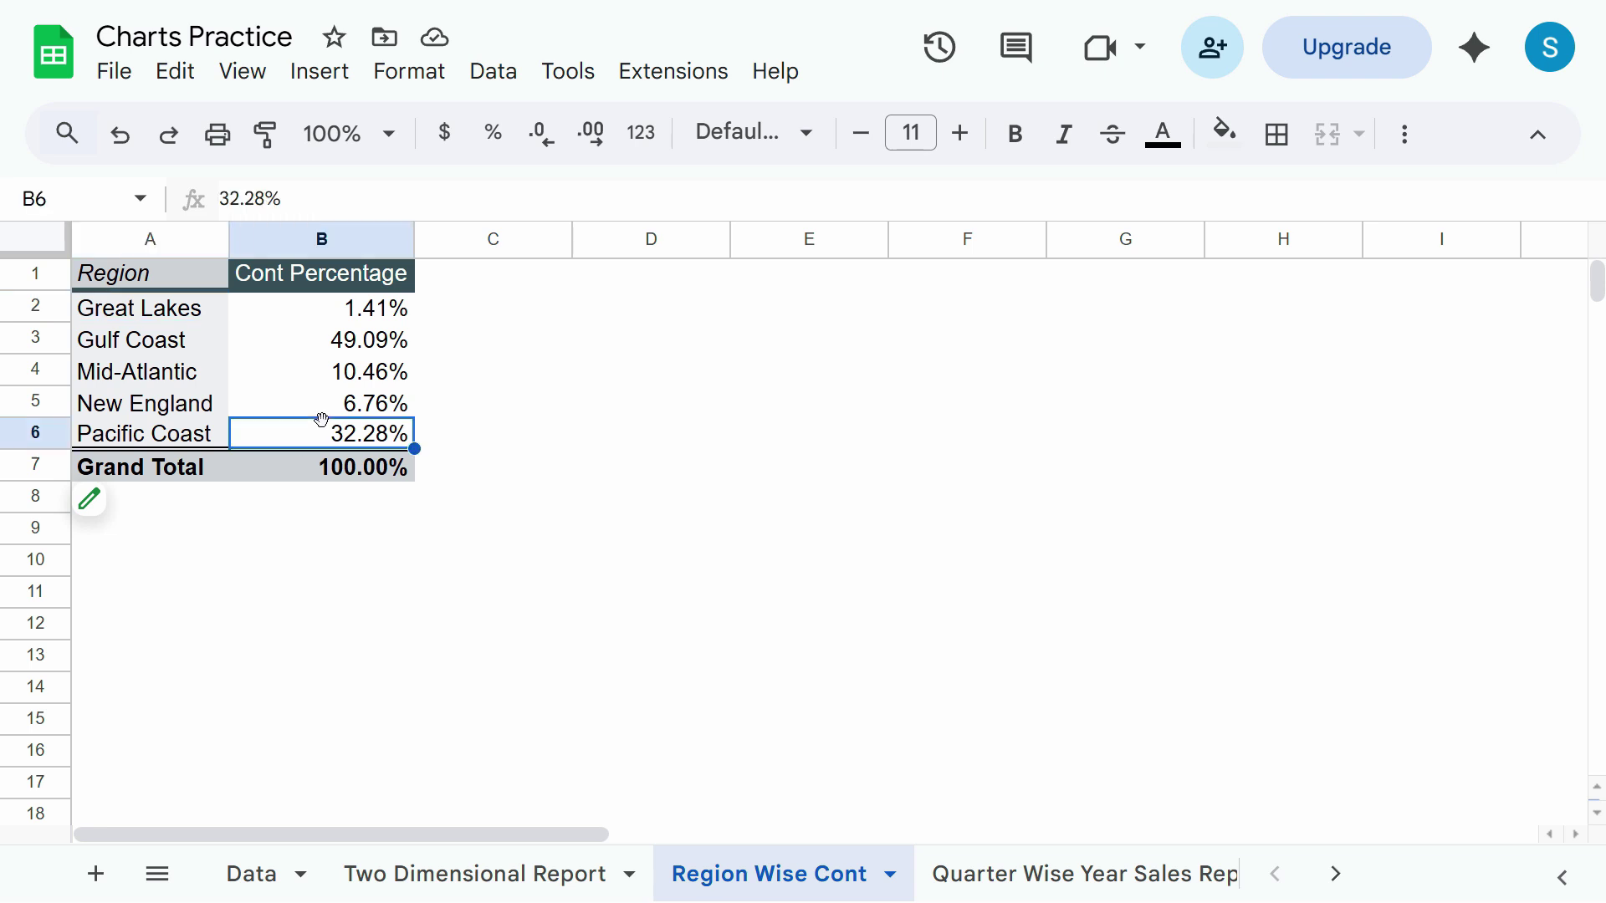
left_click(316, 322)
left_click(311, 349)
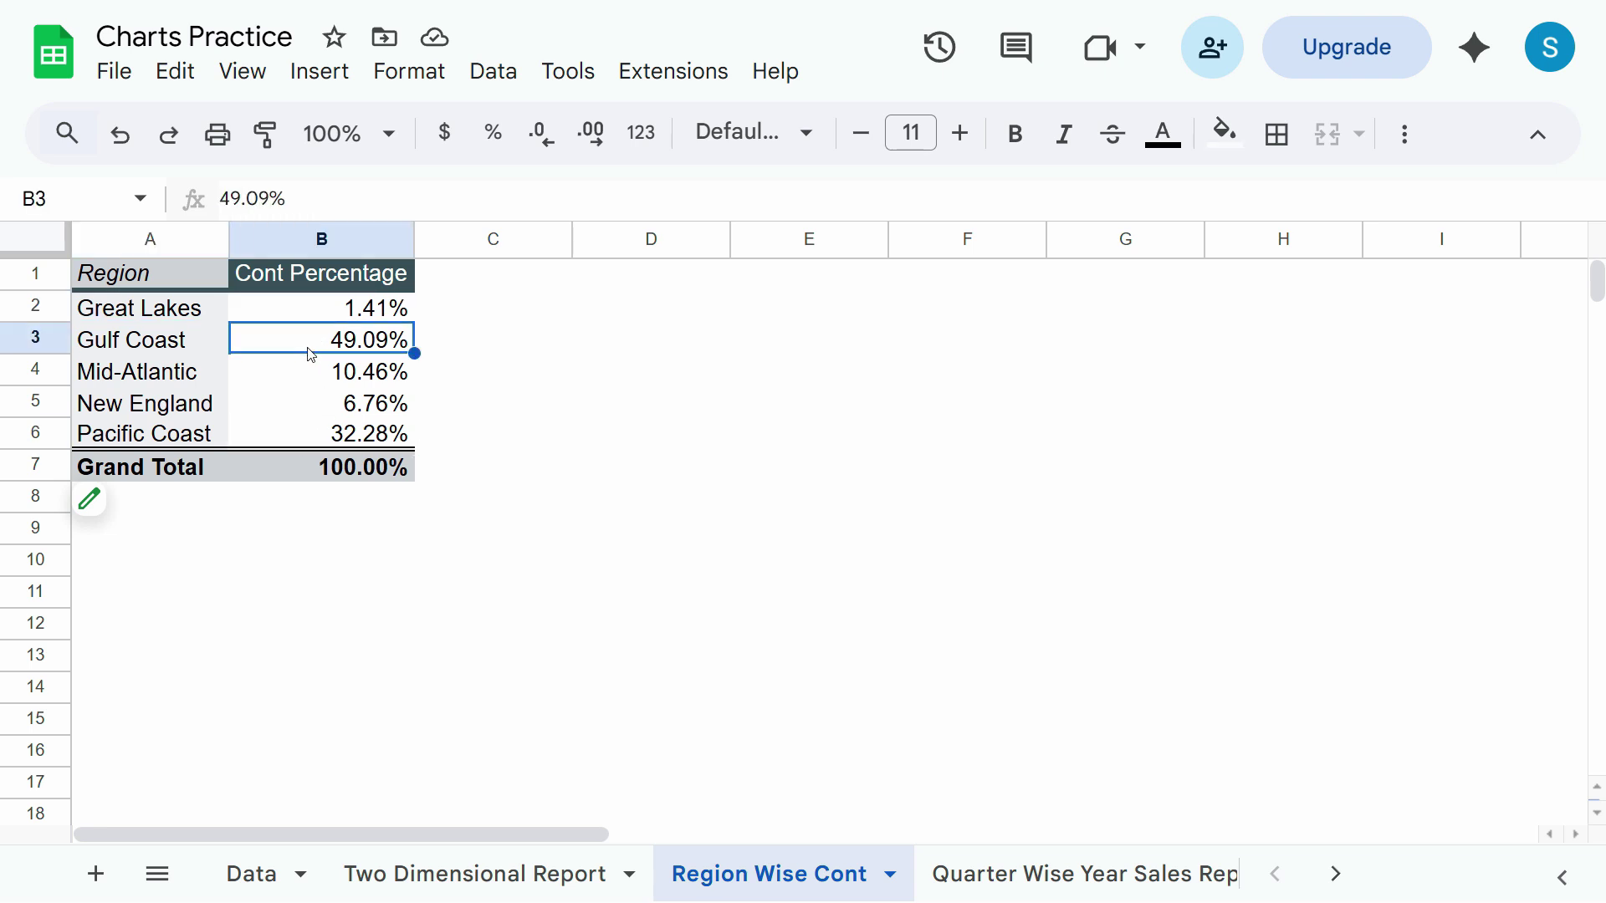
left_click(311, 379)
left_click(309, 316)
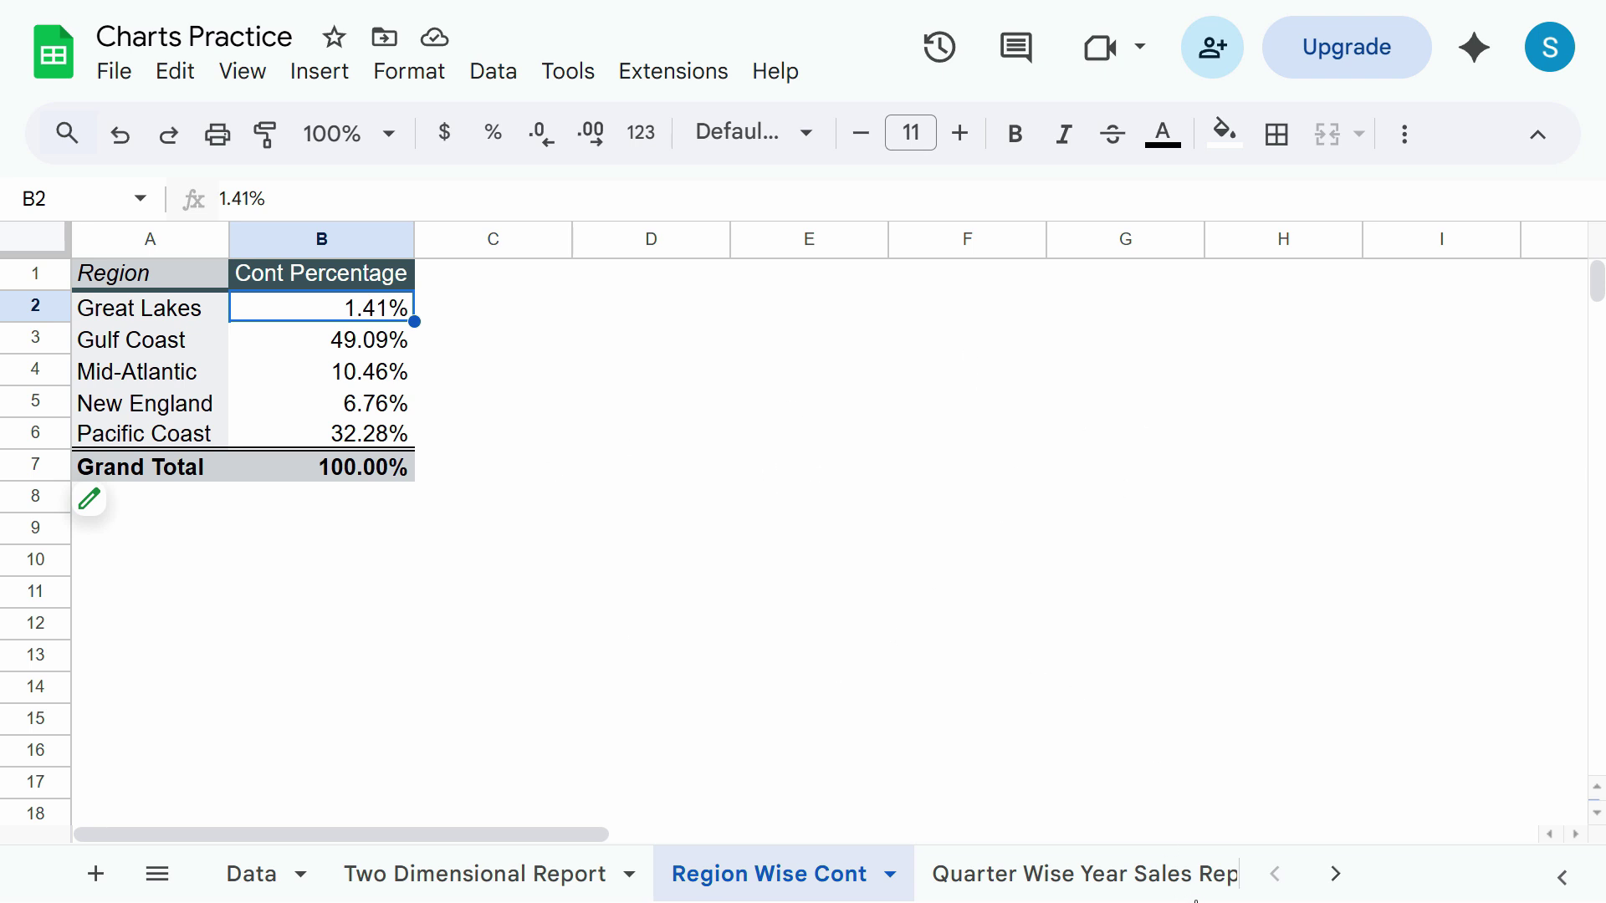
Insert a pie chart of the regions' contribution percentages from A1:B7.
left_click(1439, 527)
left_click(293, 381)
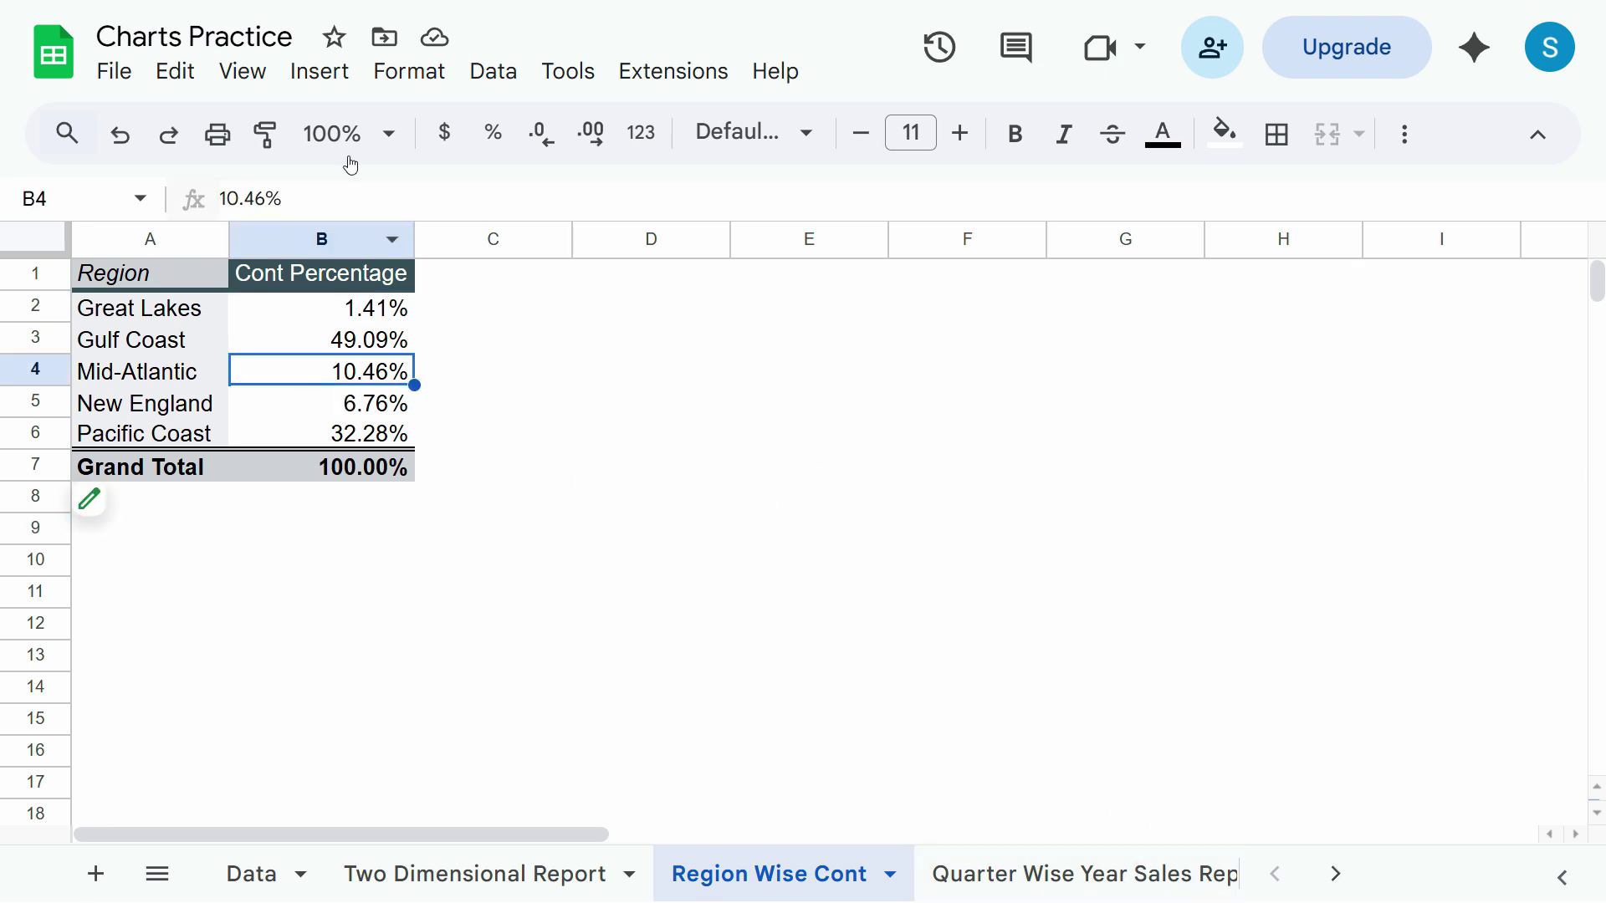
left_click(318, 69)
mouse_move(409, 71)
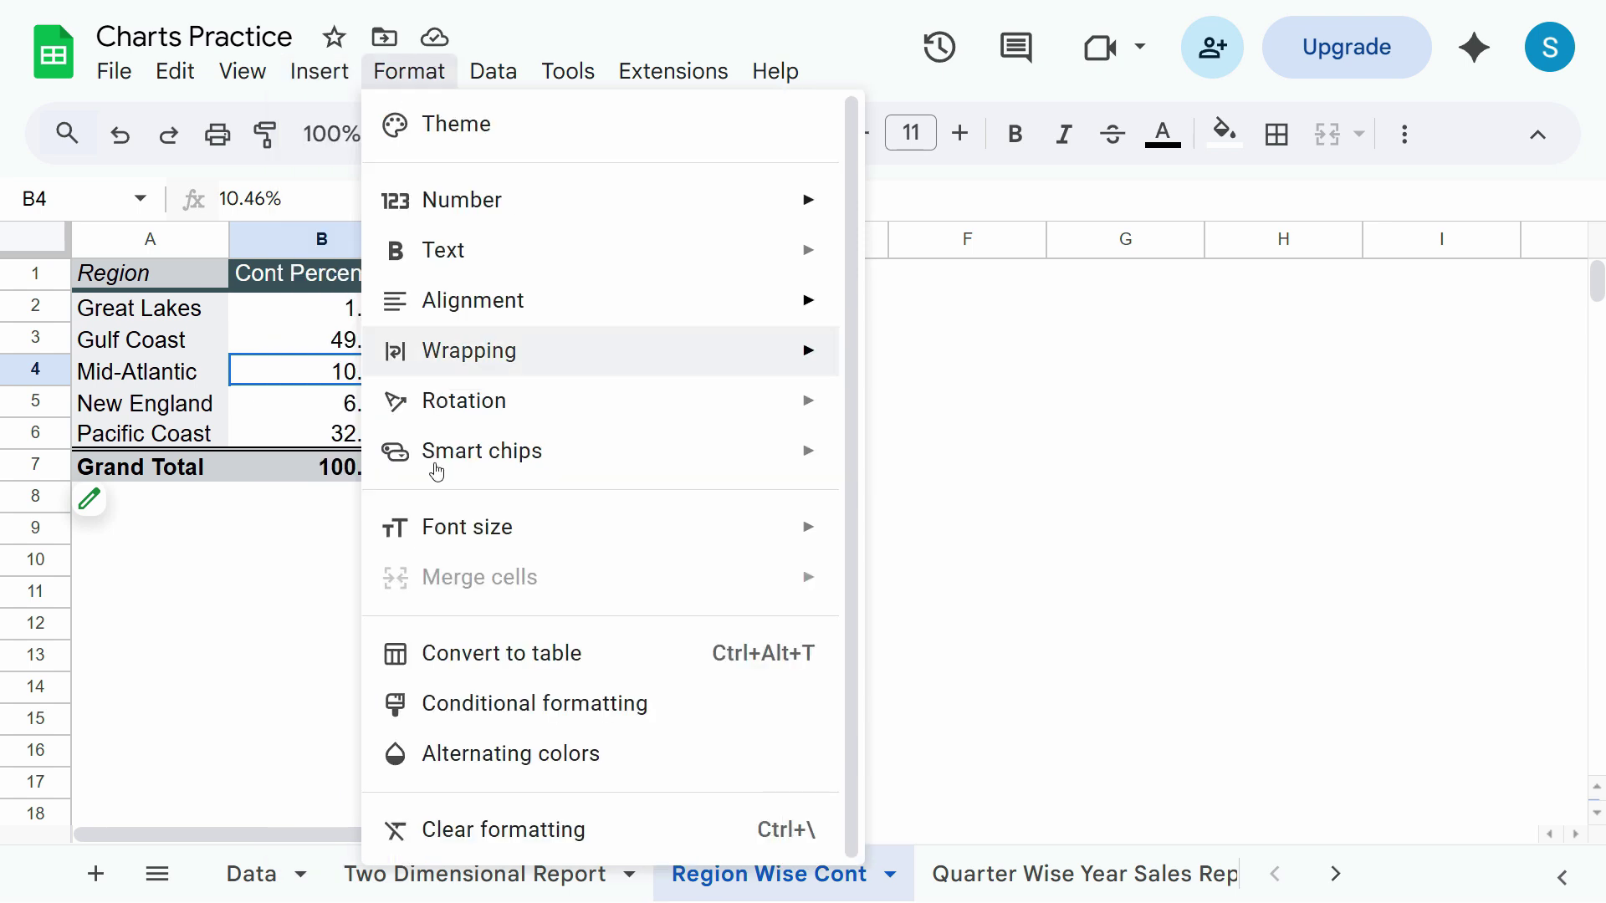
key("Escape")
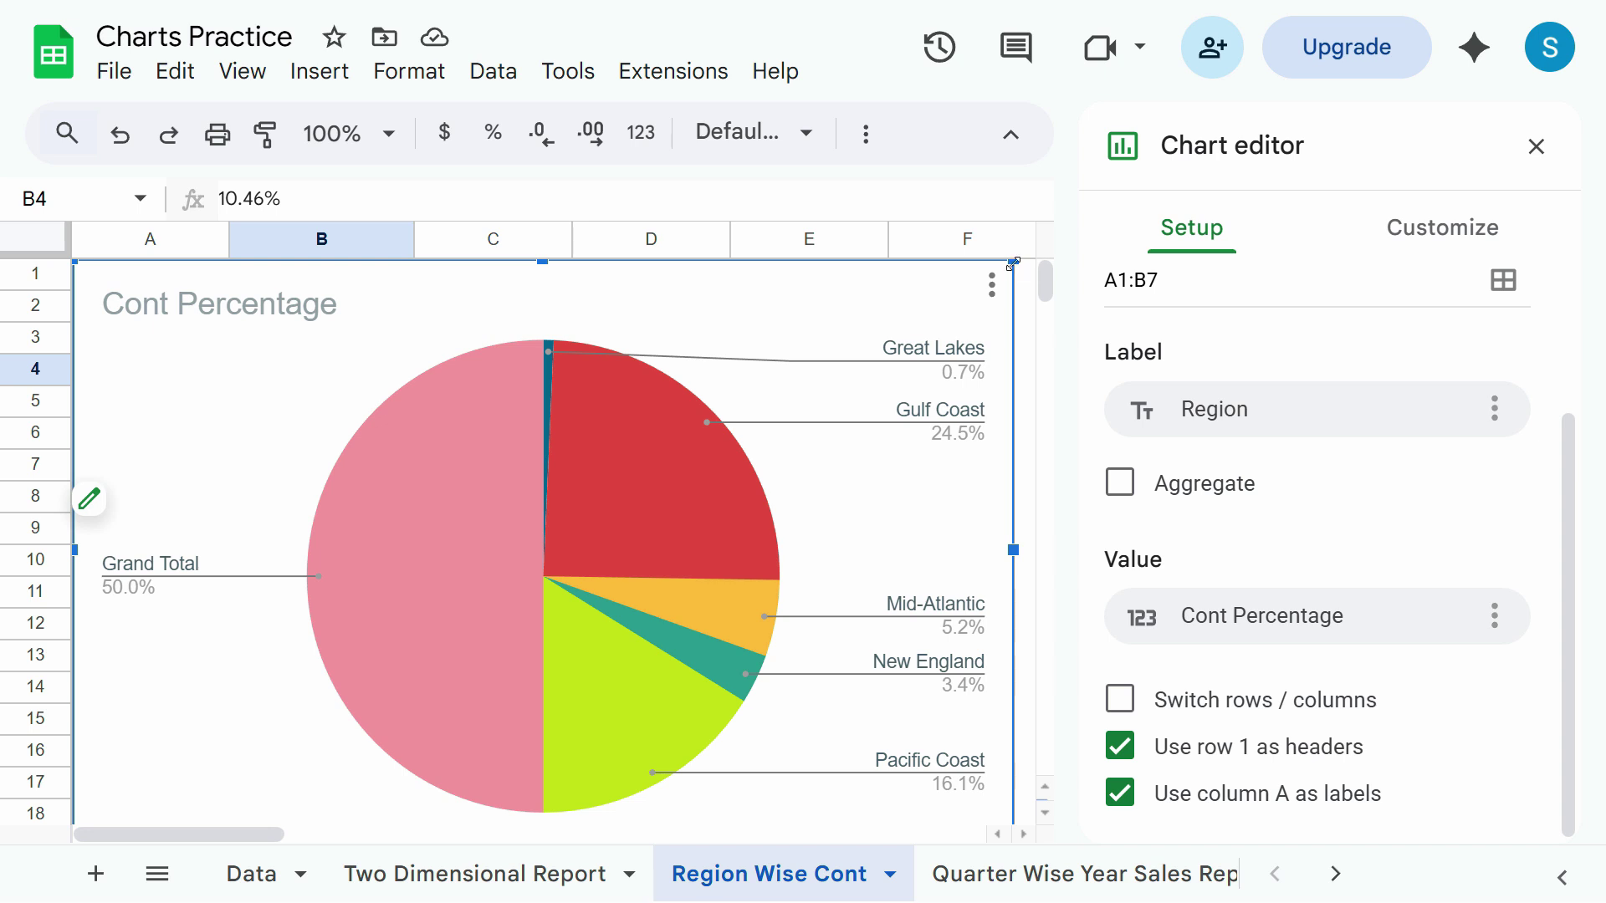
Shrink the pie chart and place it beside the pivot table, across columns C to F.
left_click_drag(1013, 263, 937, 311)
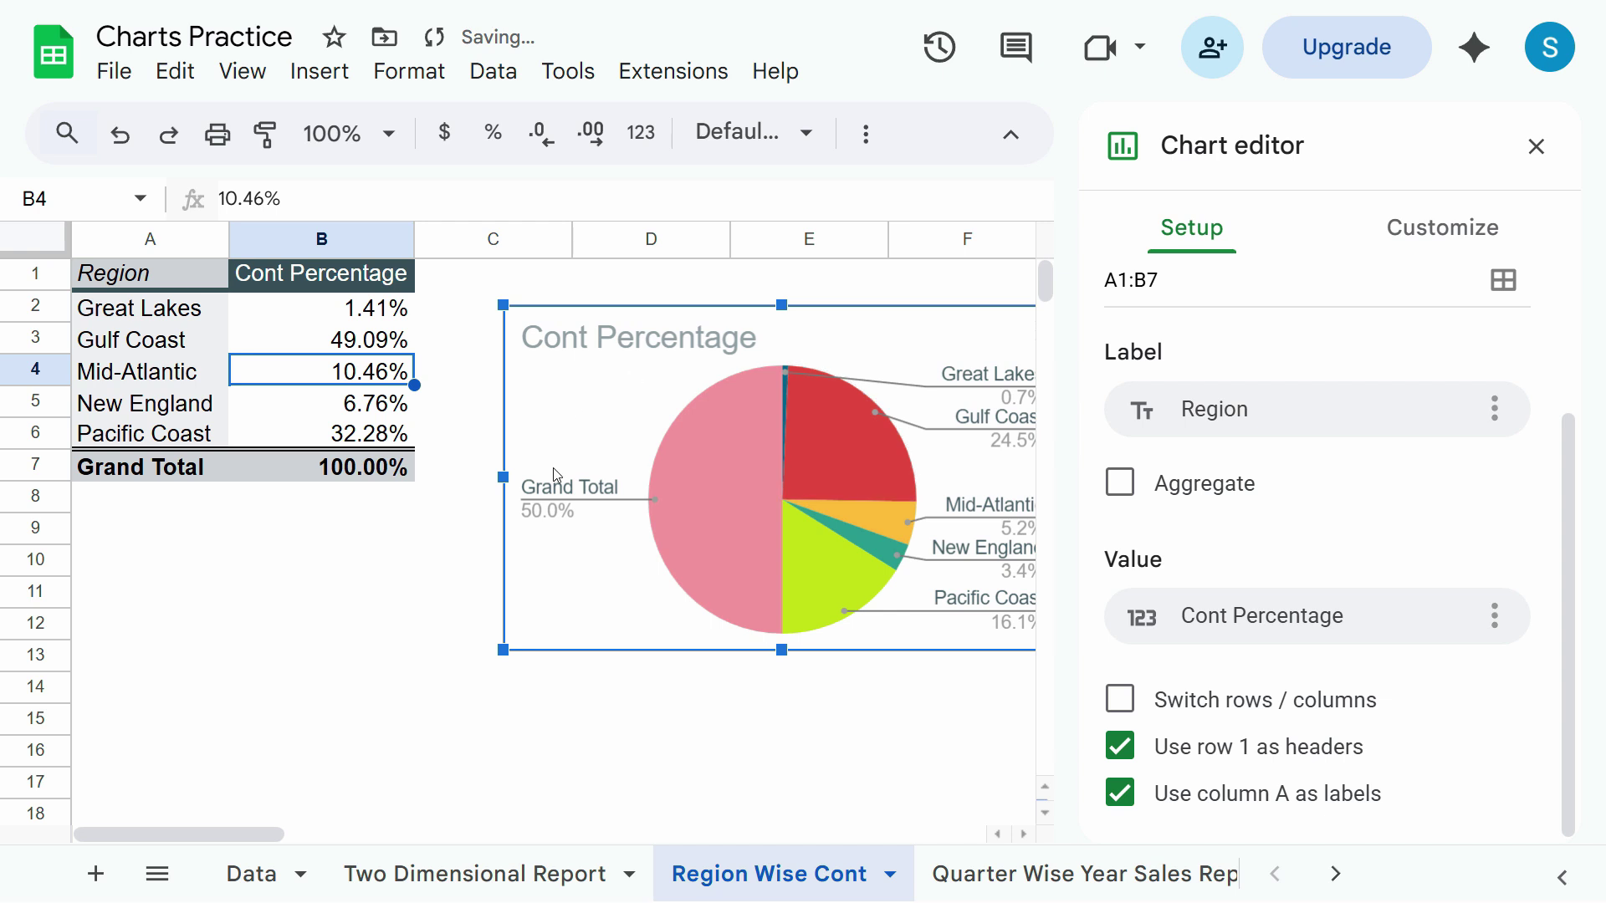
left_click_drag(683, 334, 635, 305)
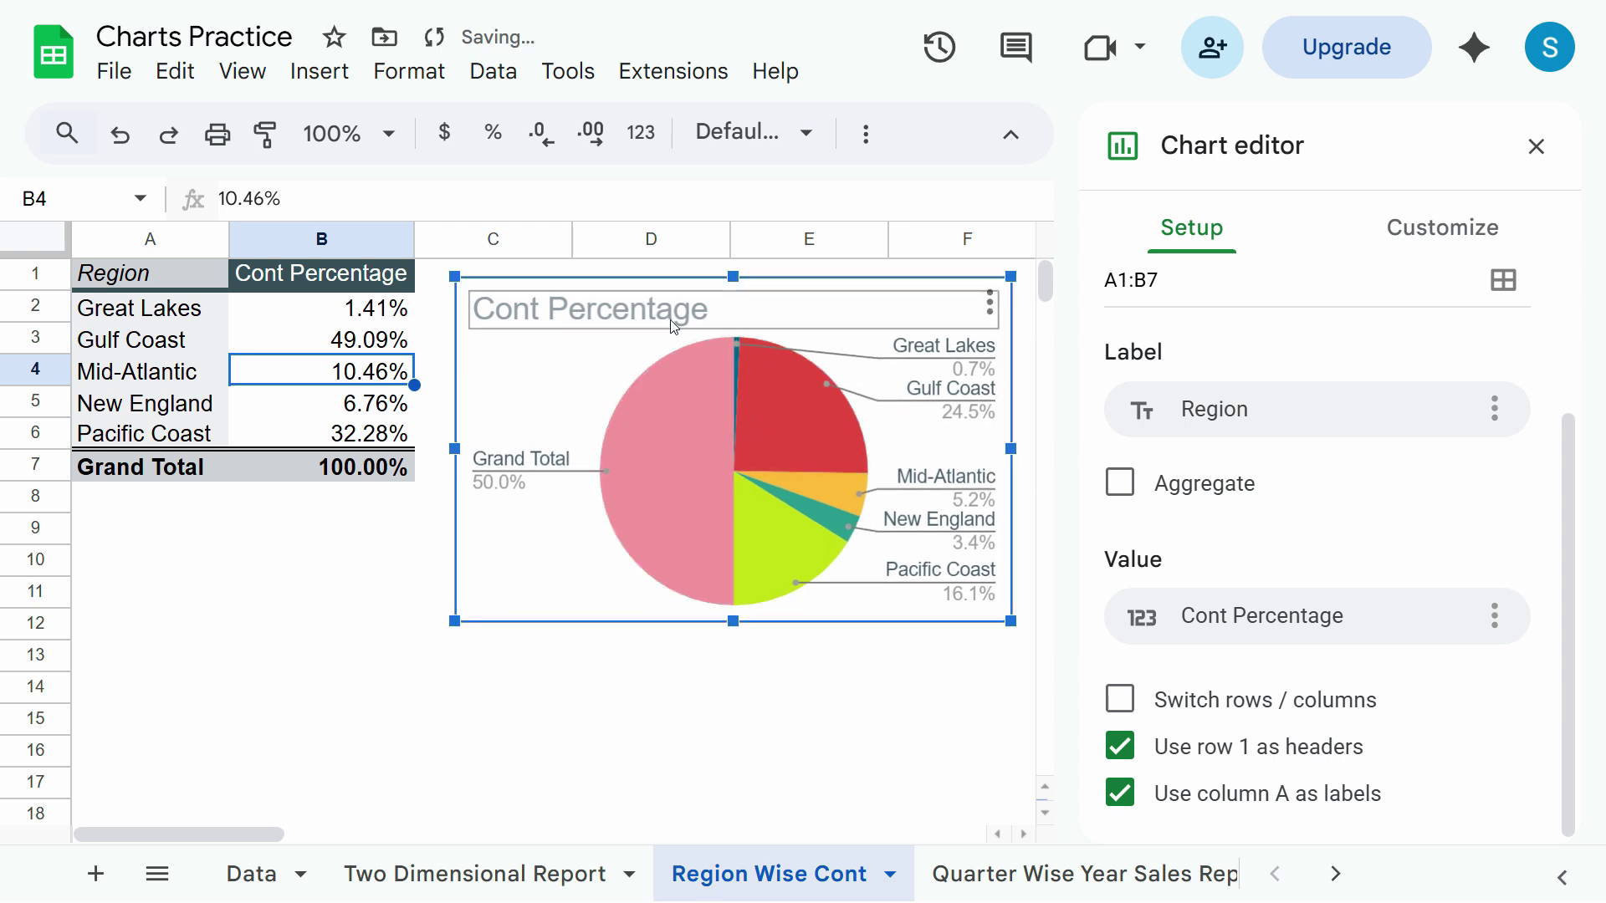
left_click(642, 326)
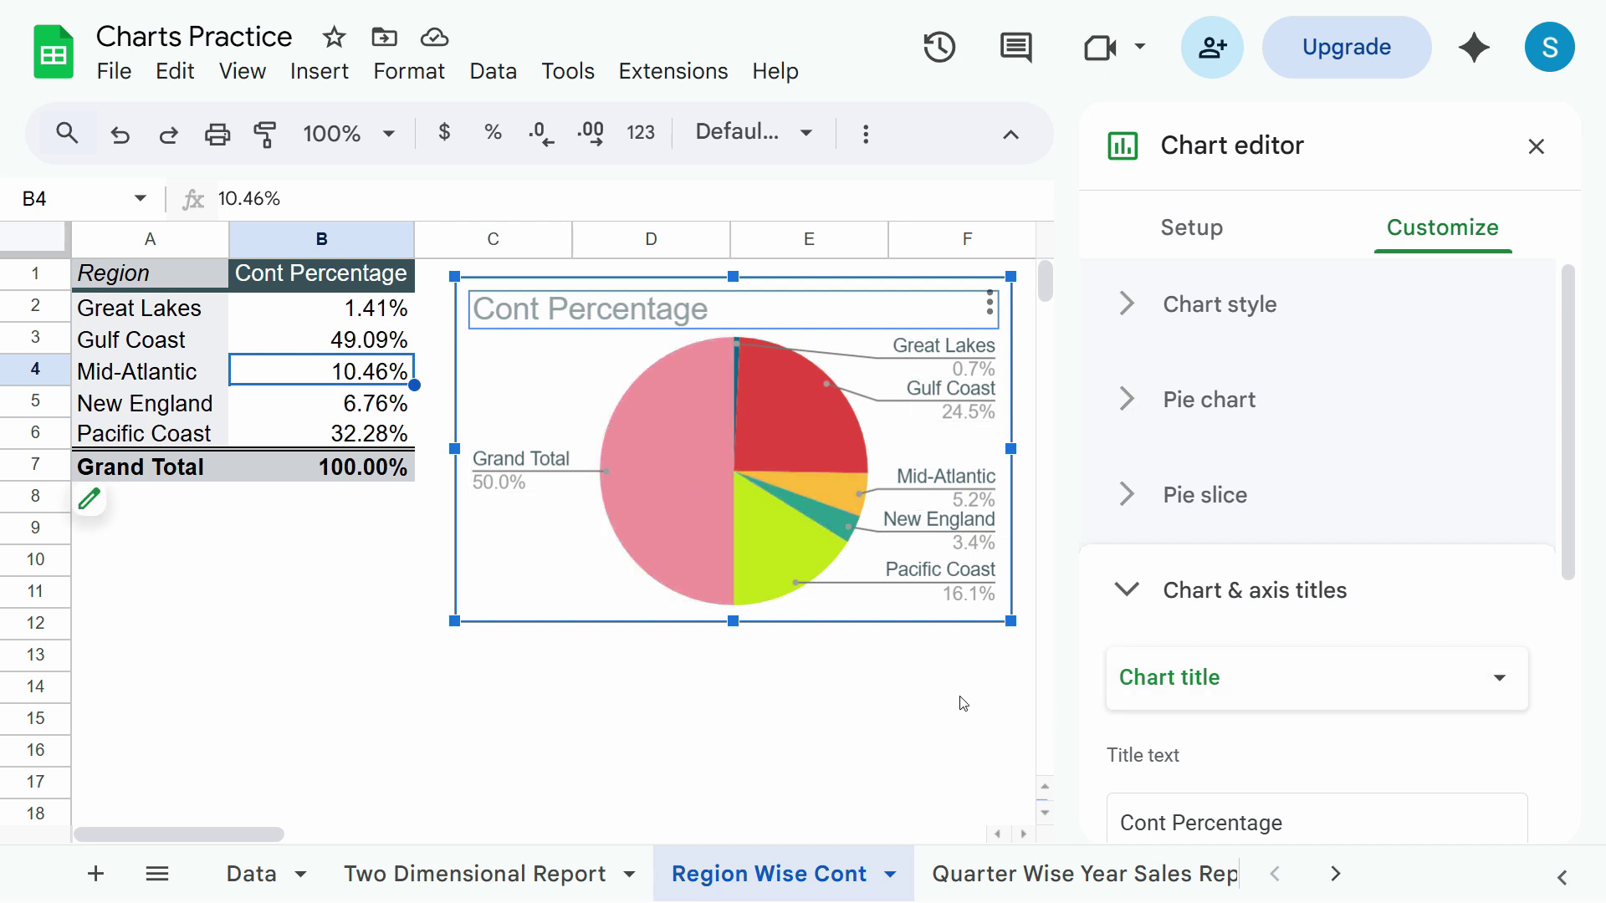
left_click(1192, 227)
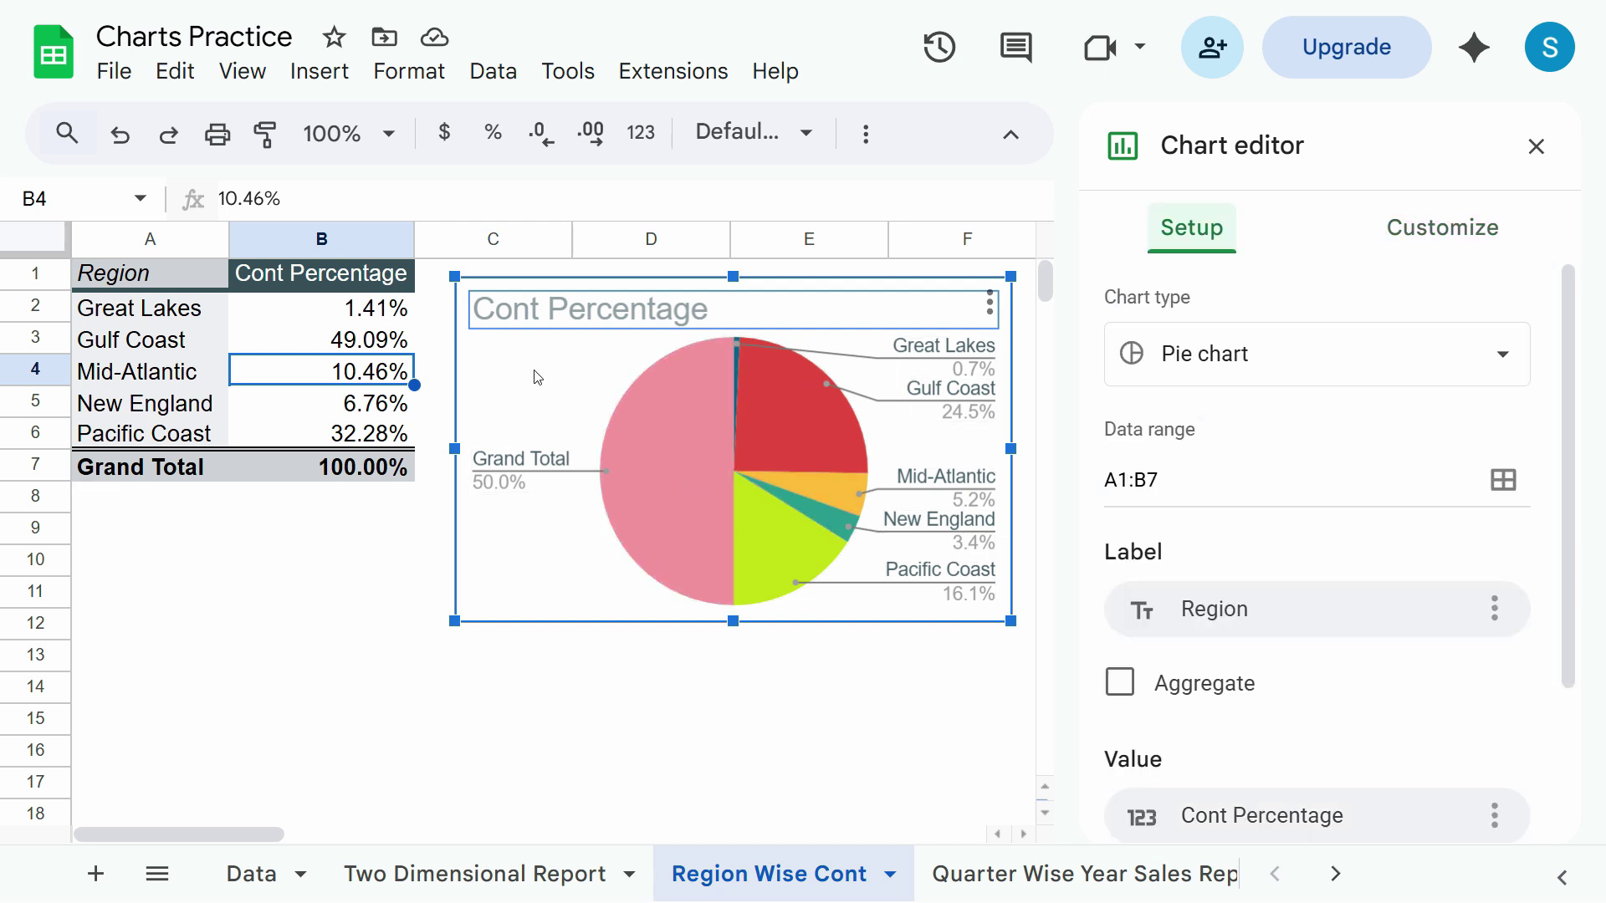
mouse_move(533, 371)
left_mouse_down()
mouse_move(501, 408)
mouse_move(524, 373)
left_mouse_up()
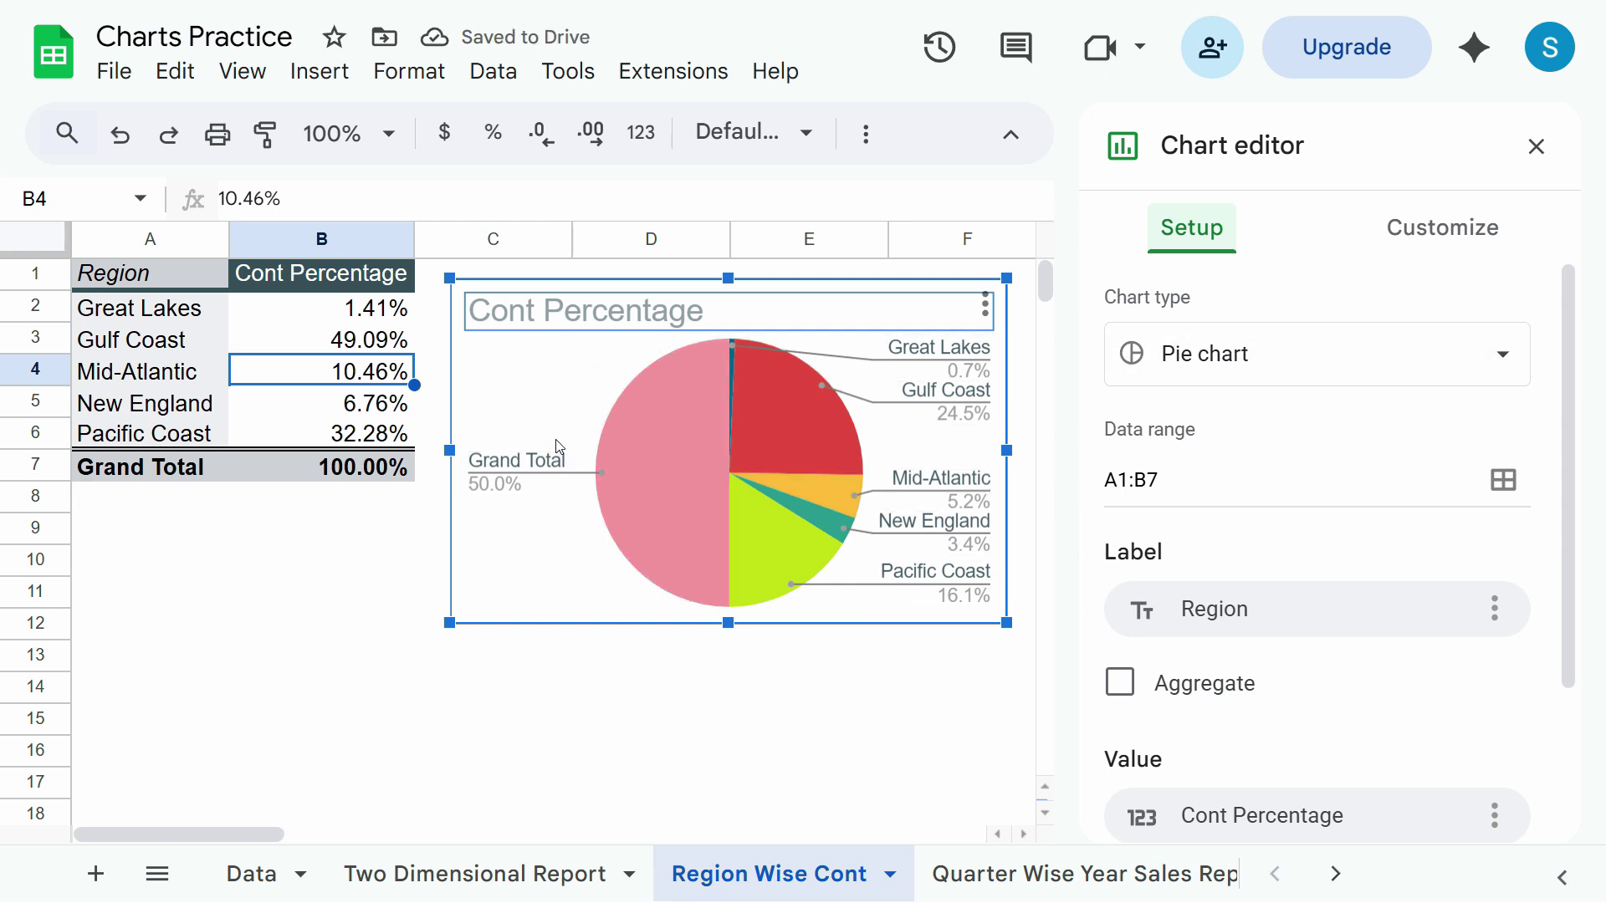
Try the Column chart and Bar chart types for the region contribution chart.
left_click(571, 369)
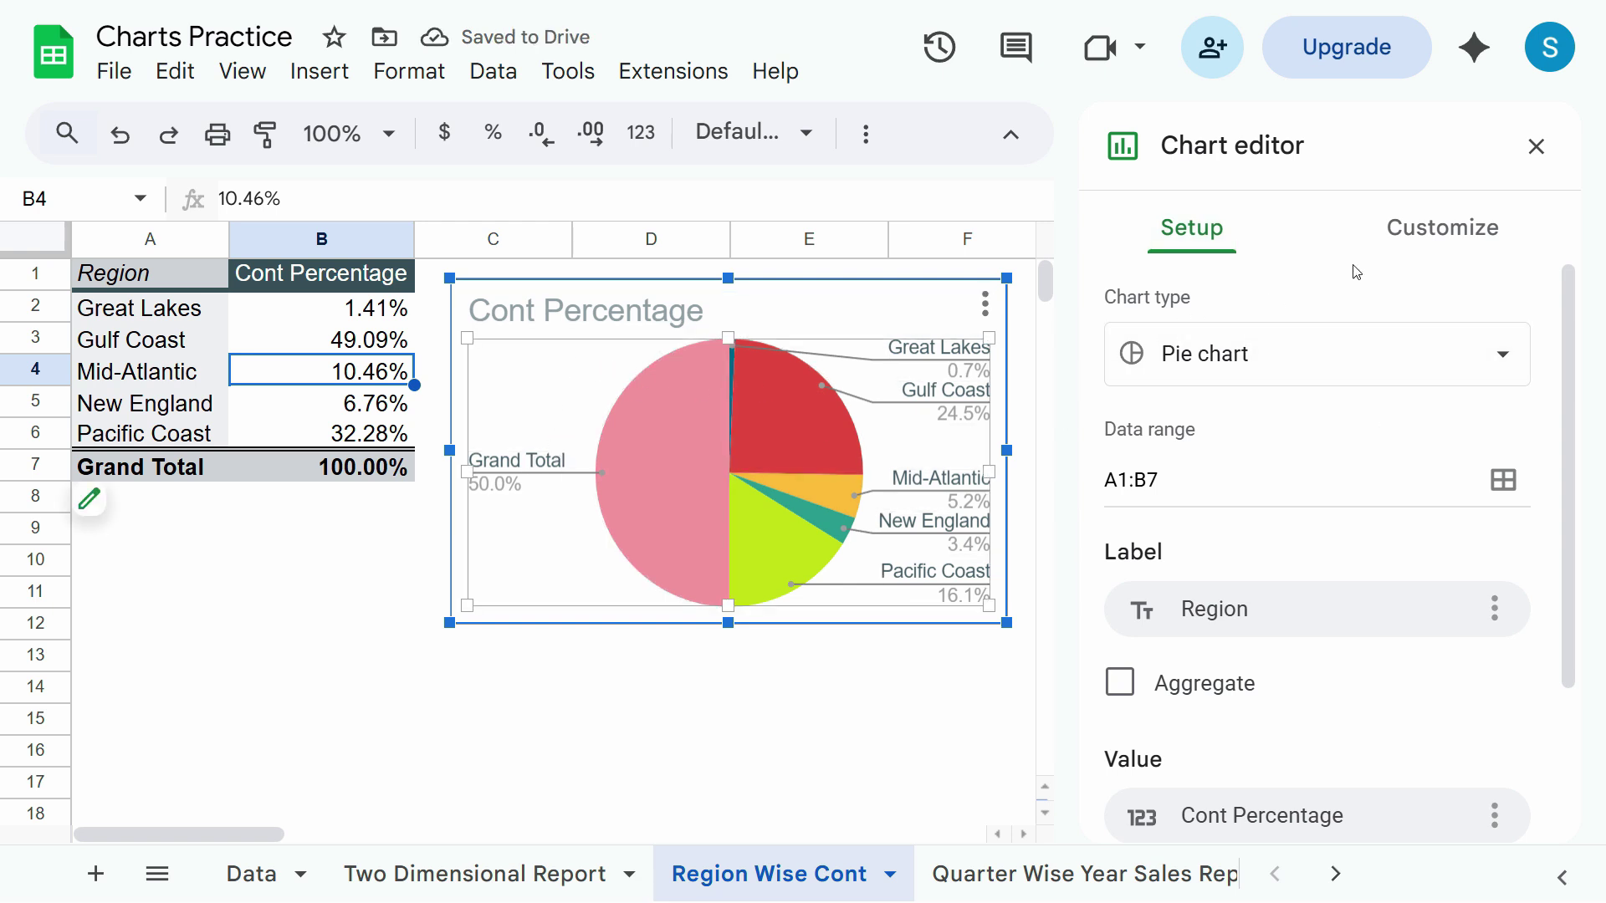
left_click(1536, 147)
double_click(513, 384)
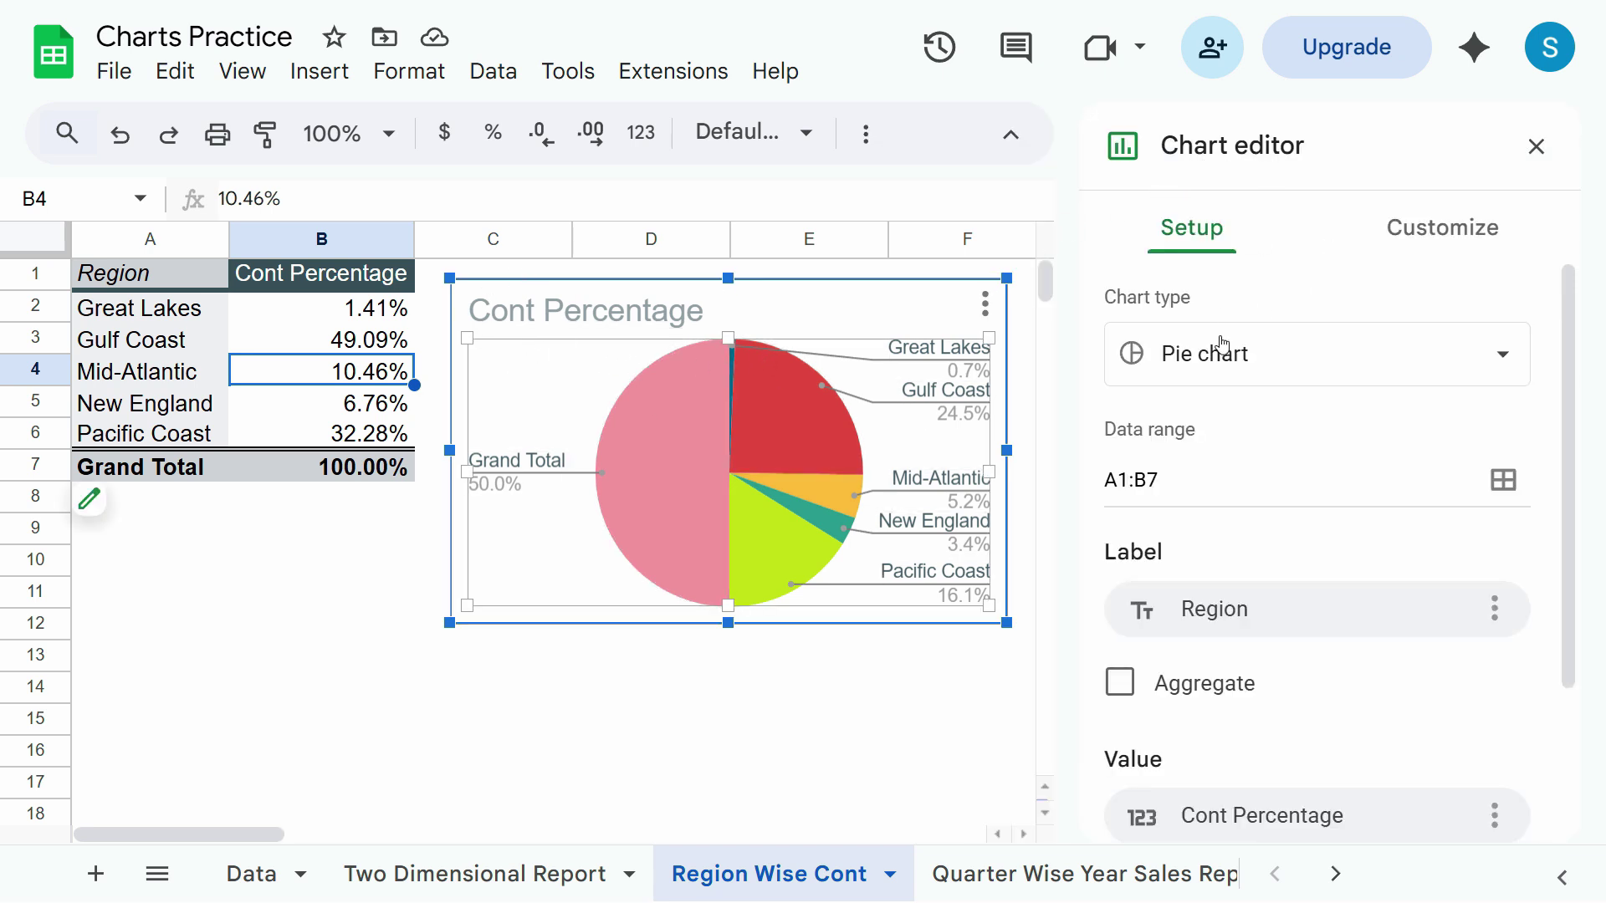
left_click(1268, 360)
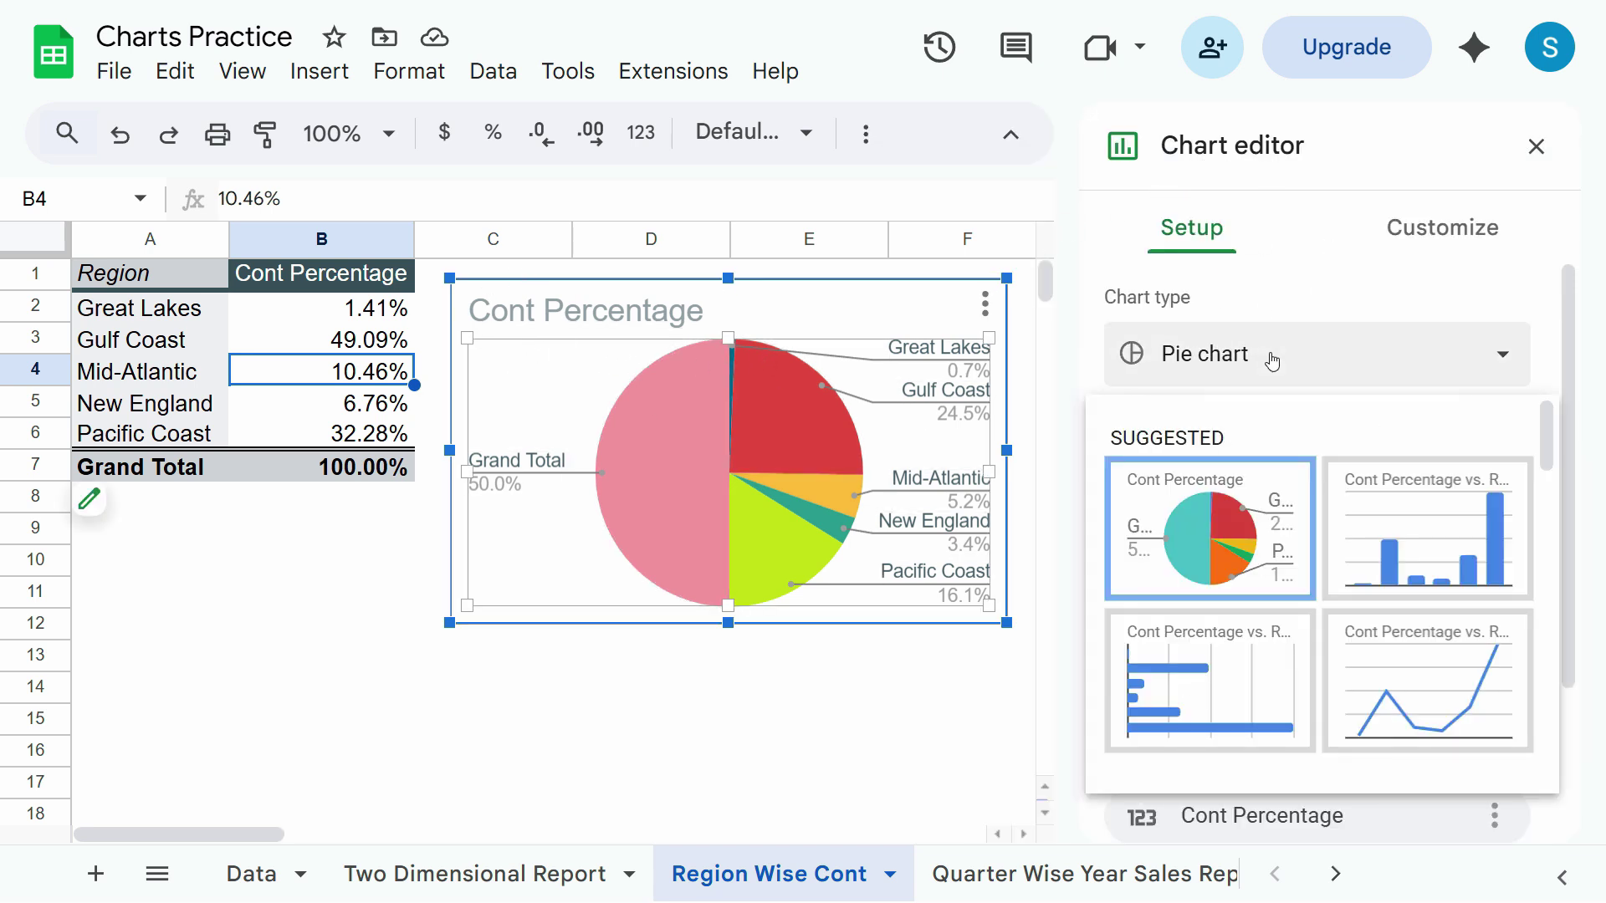
left_click(1466, 557)
left_click(1374, 359)
left_click(1211, 678)
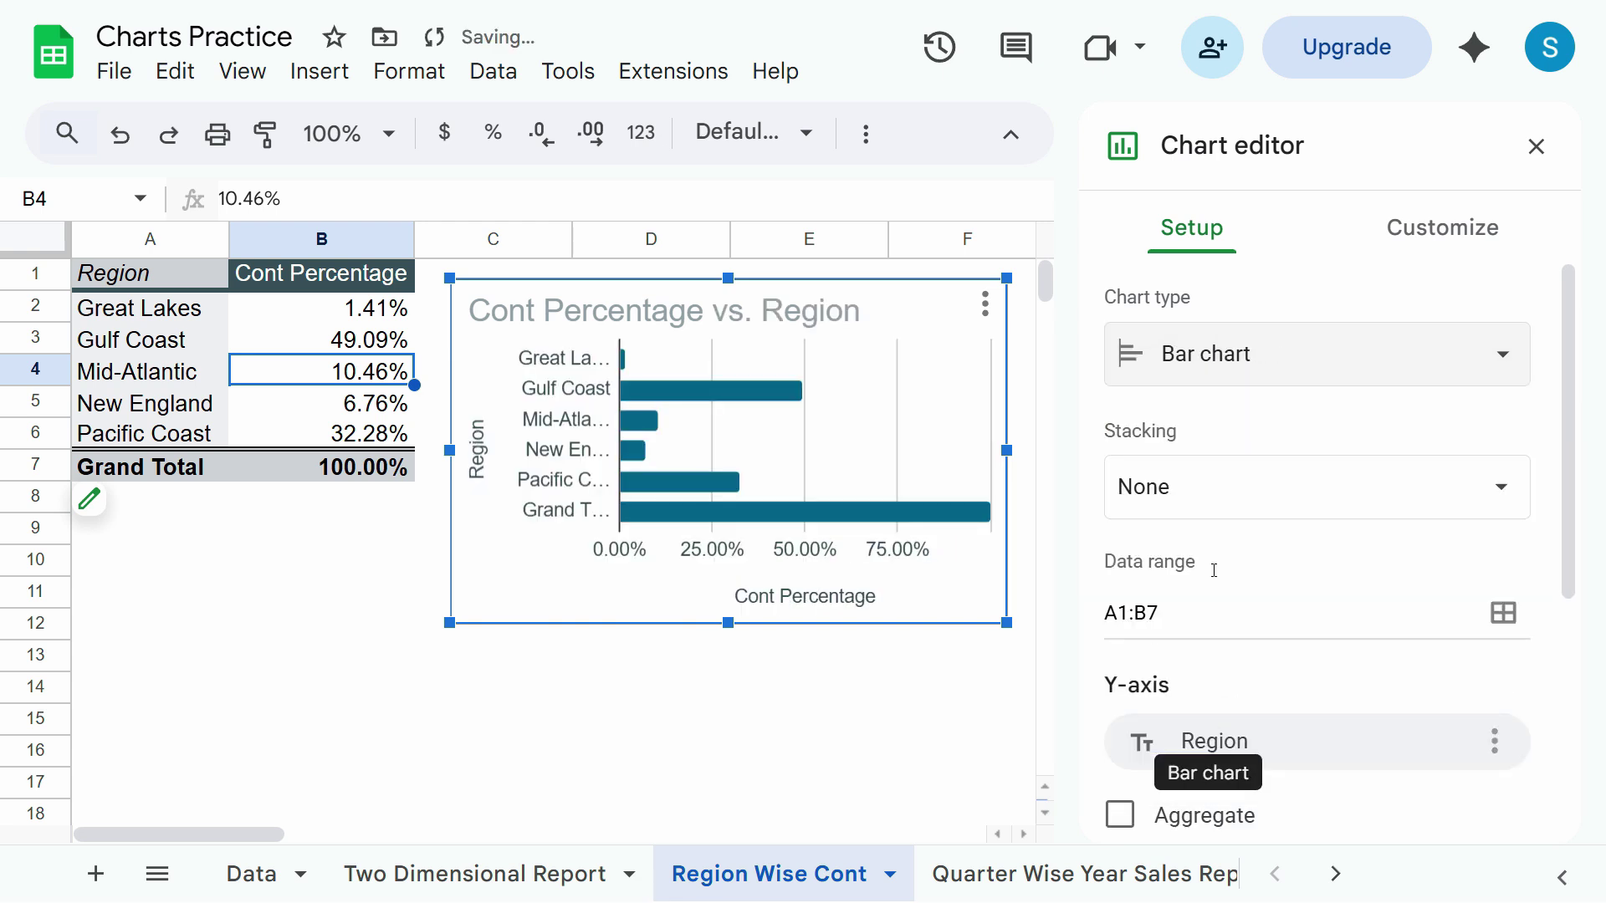
Look through the available chart types and change the bar chart back to a pie chart.
left_click(1305, 360)
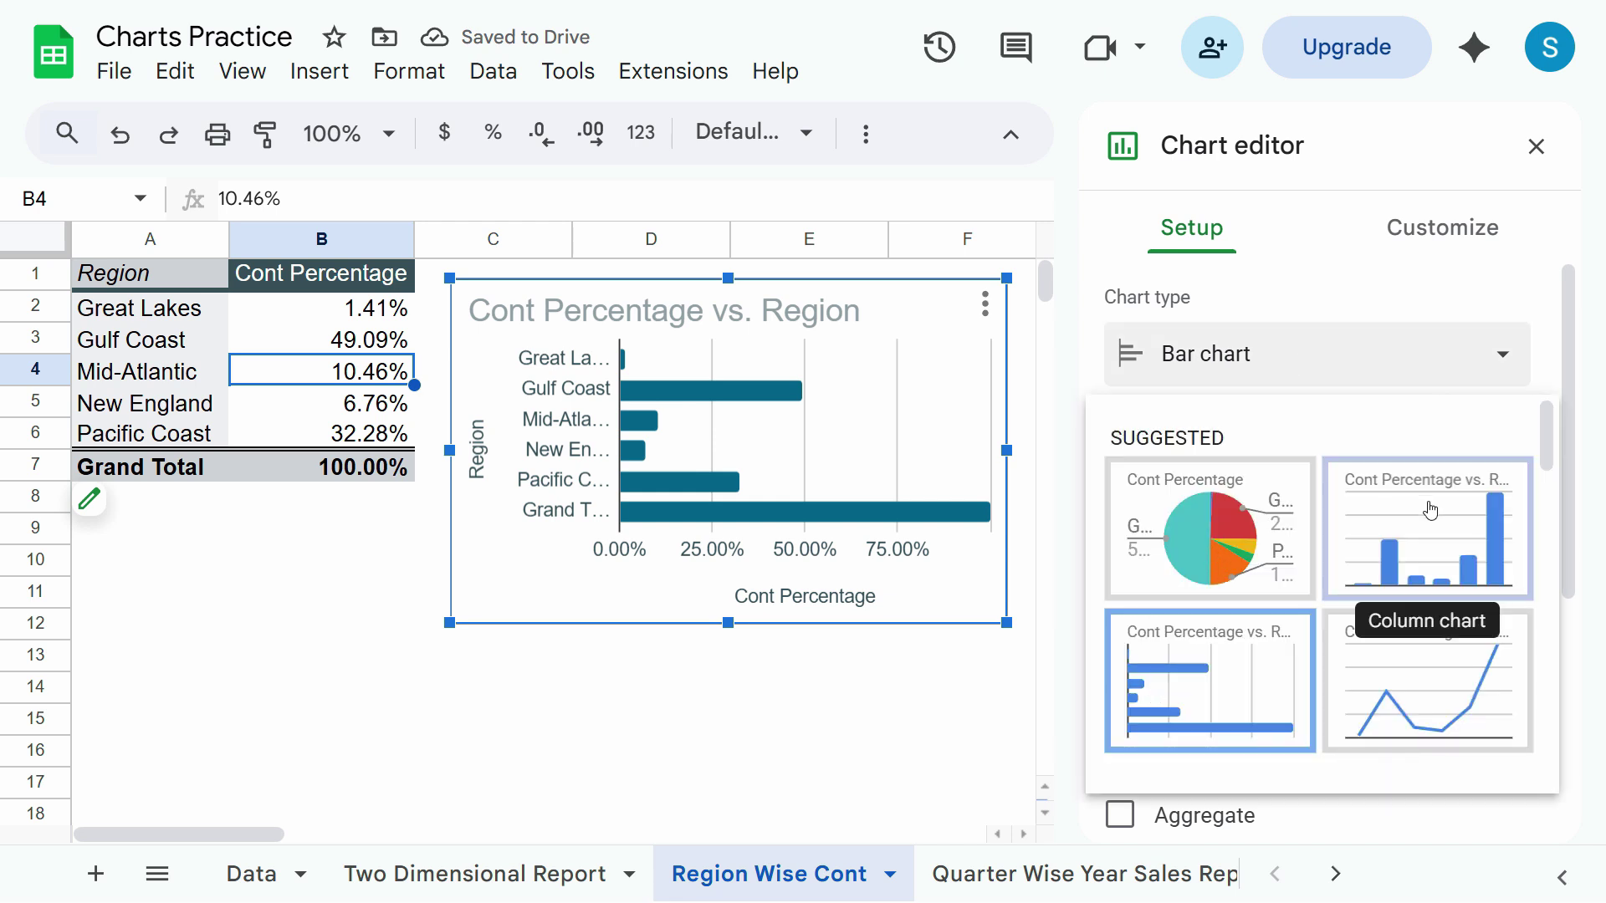
scroll(1422, 703, "down", 4)
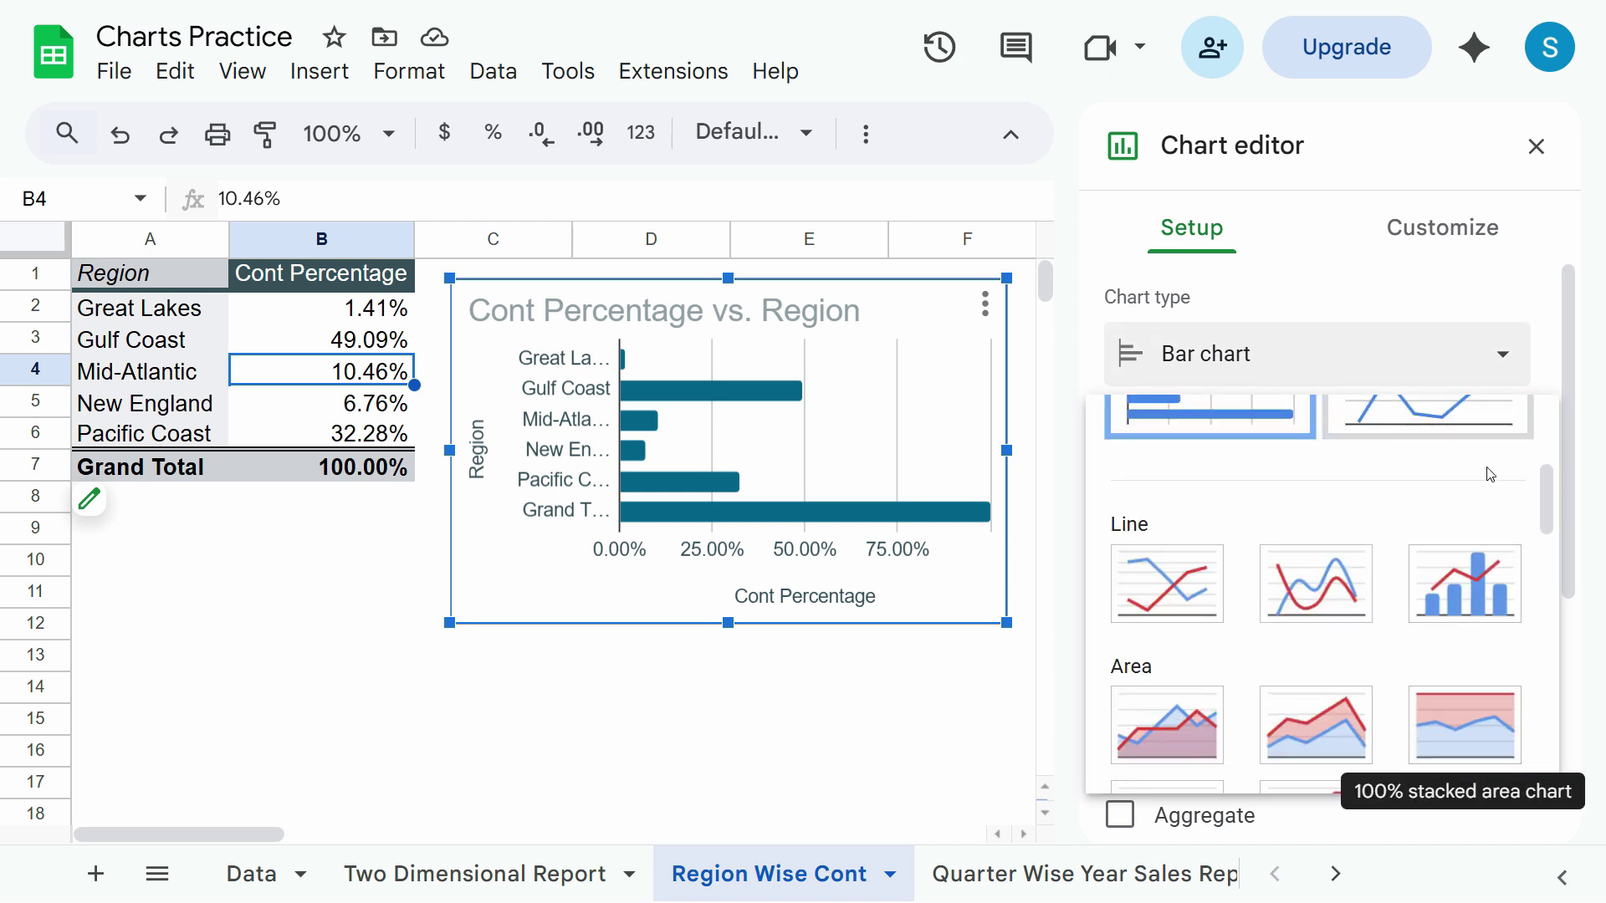
scroll(1491, 475, "up", 2)
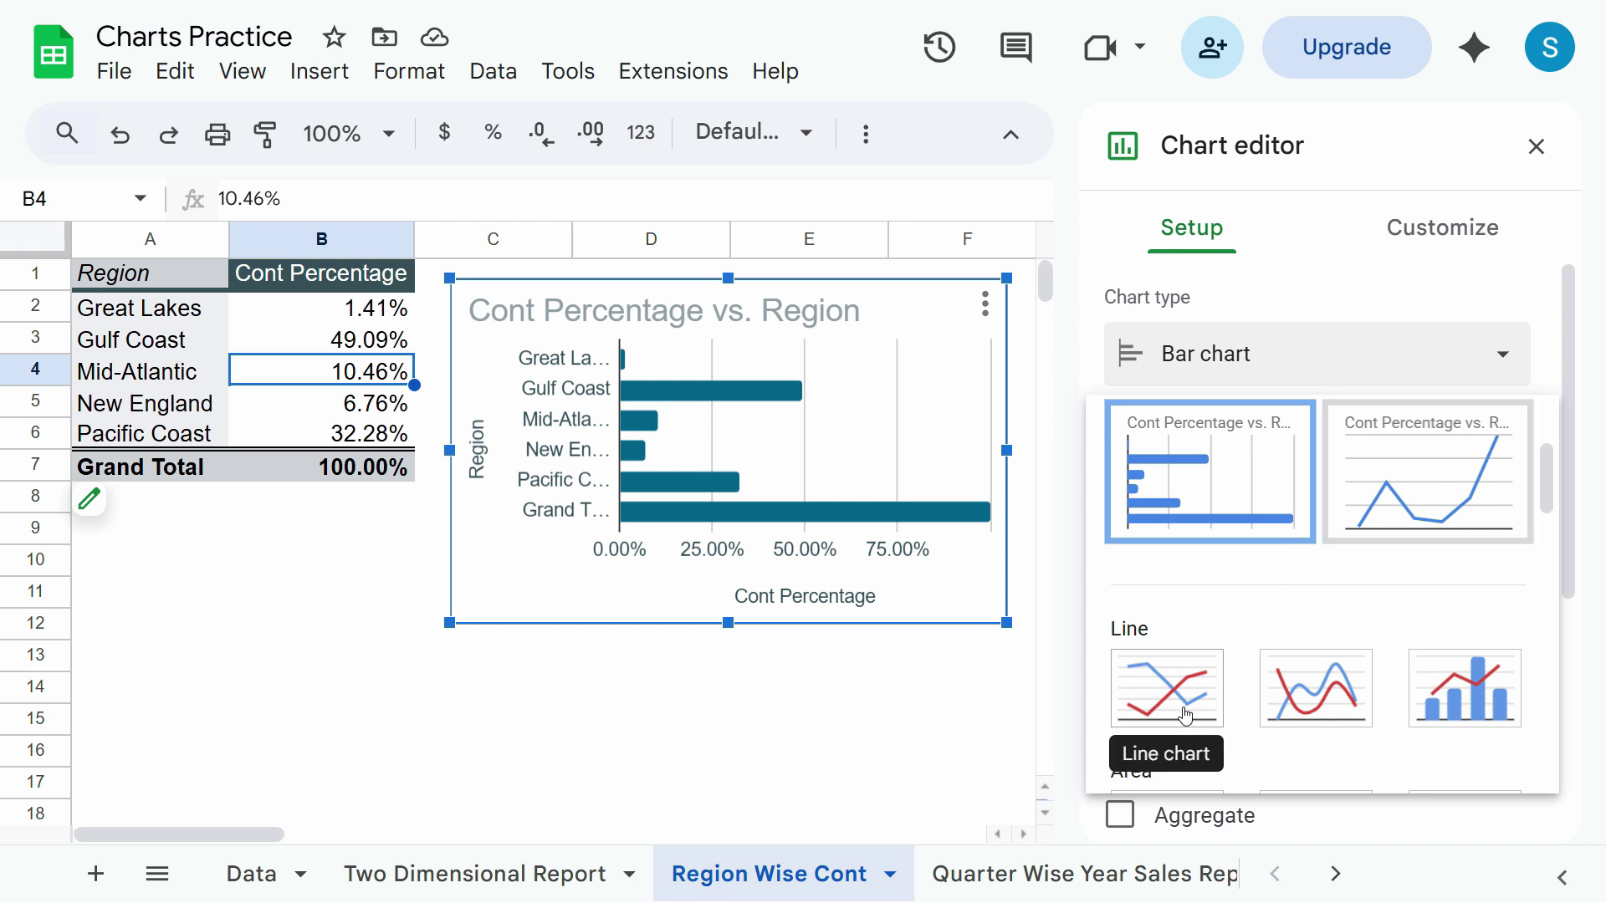
scroll(1188, 711, "down", 4)
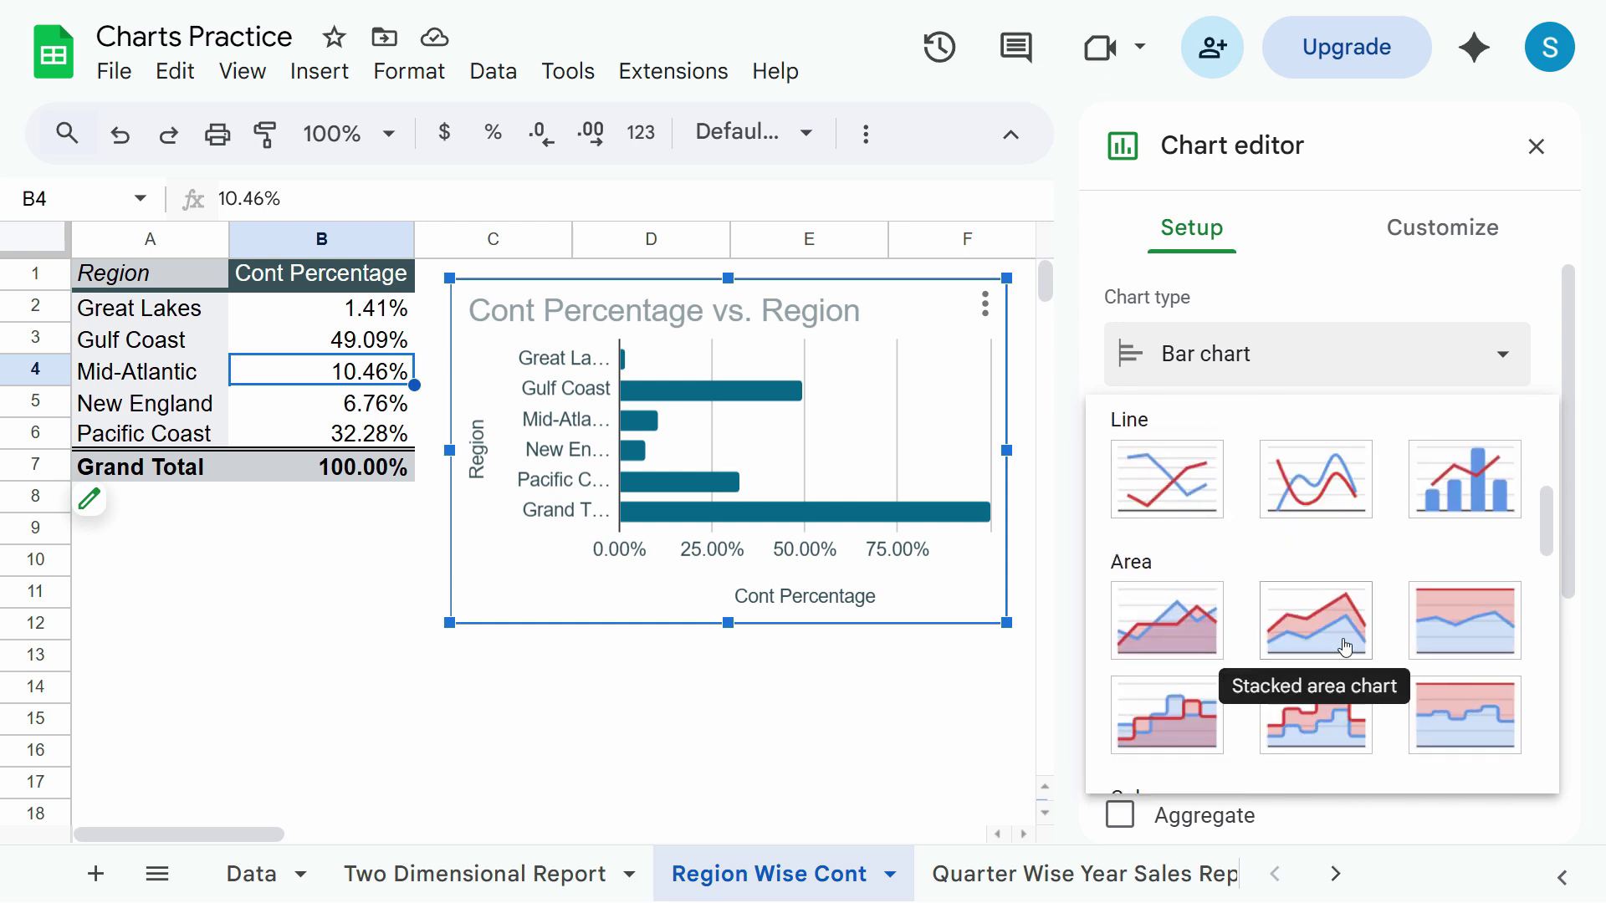
scroll(1346, 648, "down", 6)
scroll(1241, 645, "down", 8)
scroll(1308, 663, "up", 5)
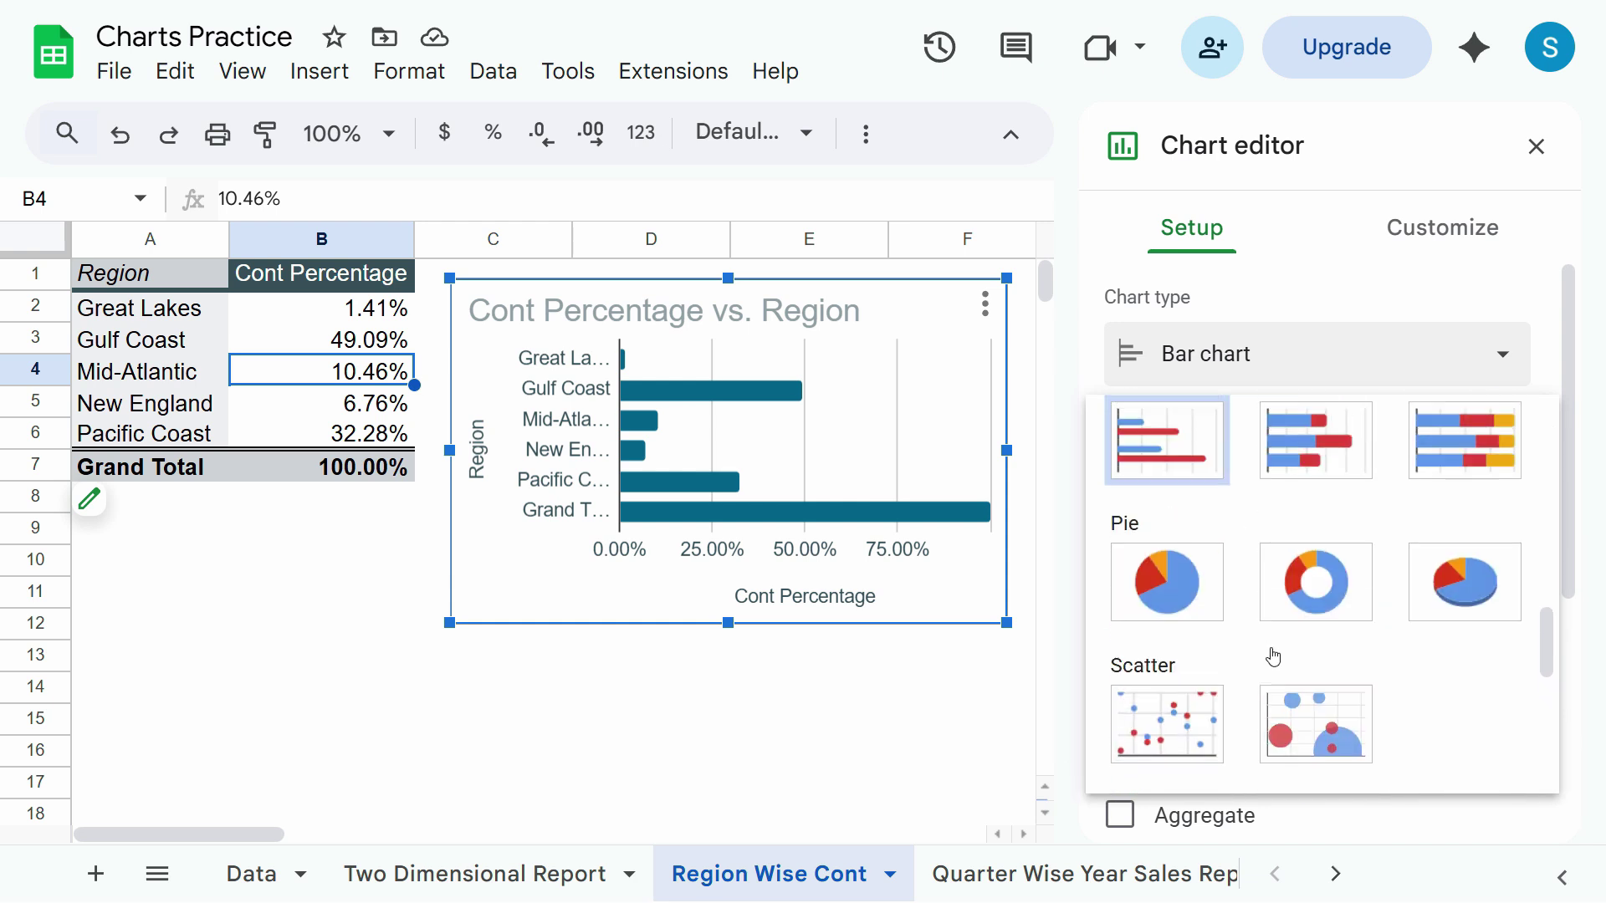
scroll(1242, 682, "up", 10)
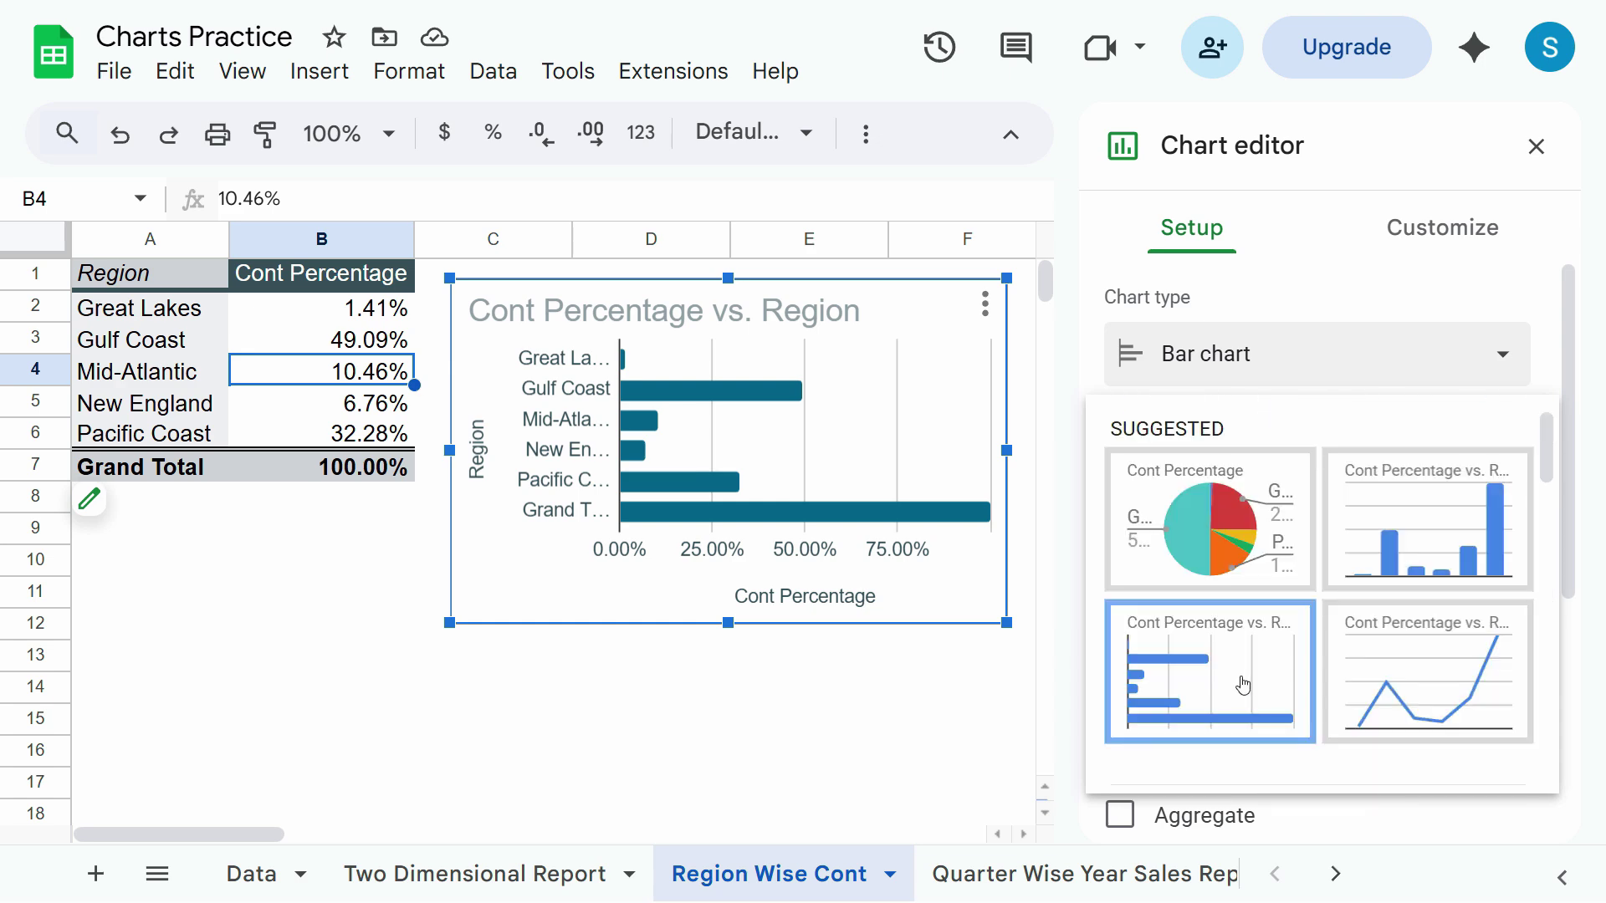
left_click(1200, 548)
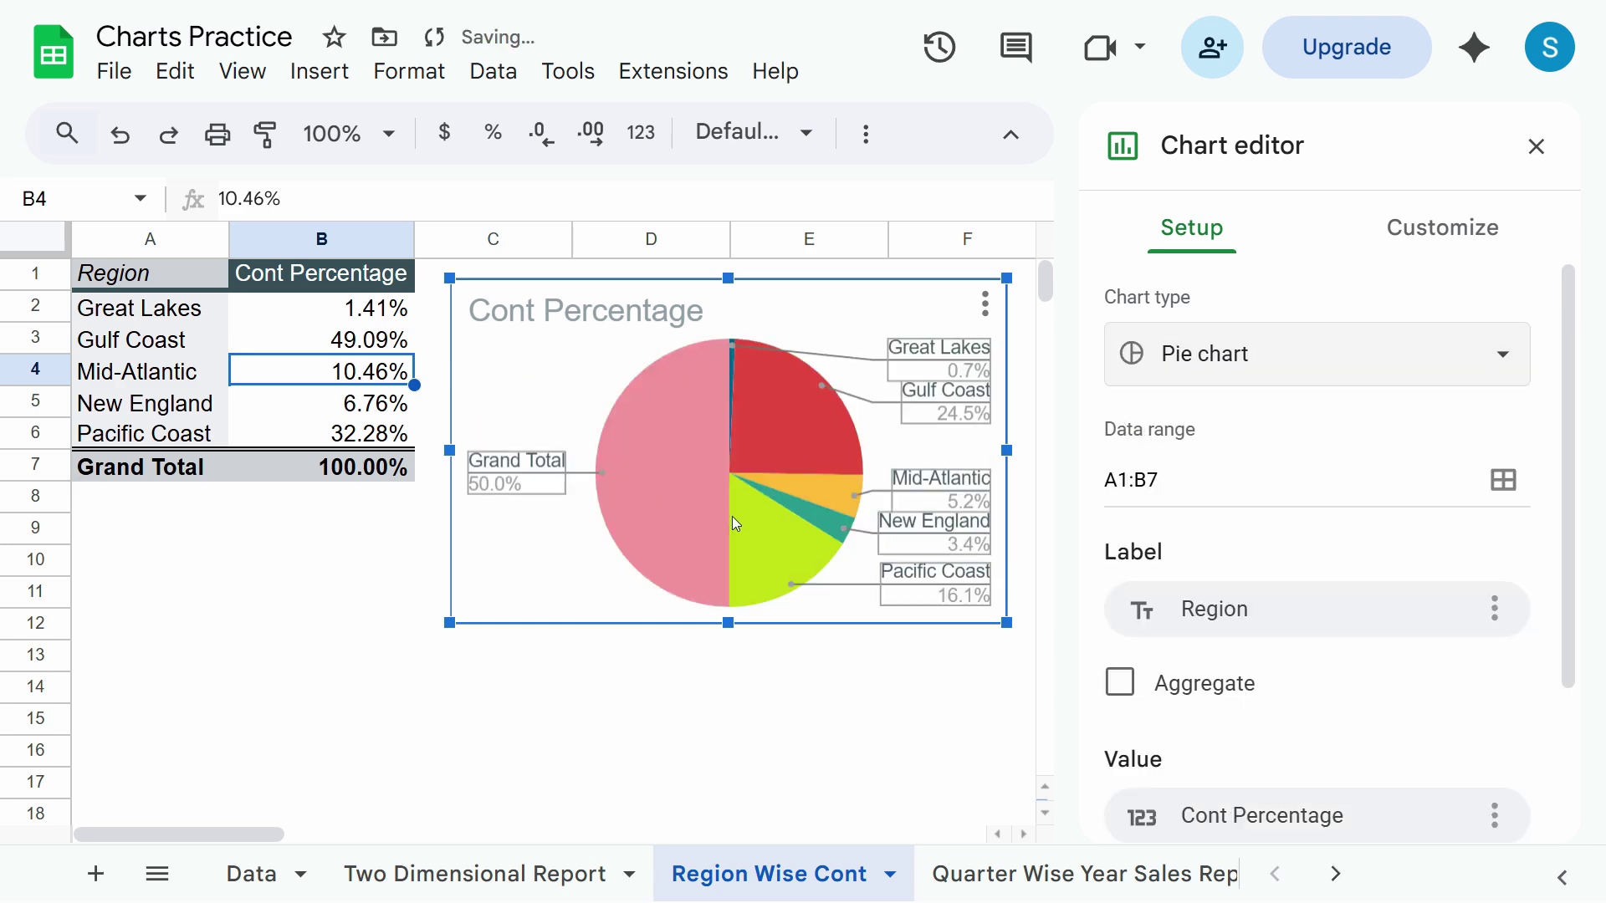
Change the region contribution chart from a pie chart to a doughnut chart.
left_click(1267, 369)
scroll(1283, 607, "down", 5)
scroll(1289, 600, "down", 5)
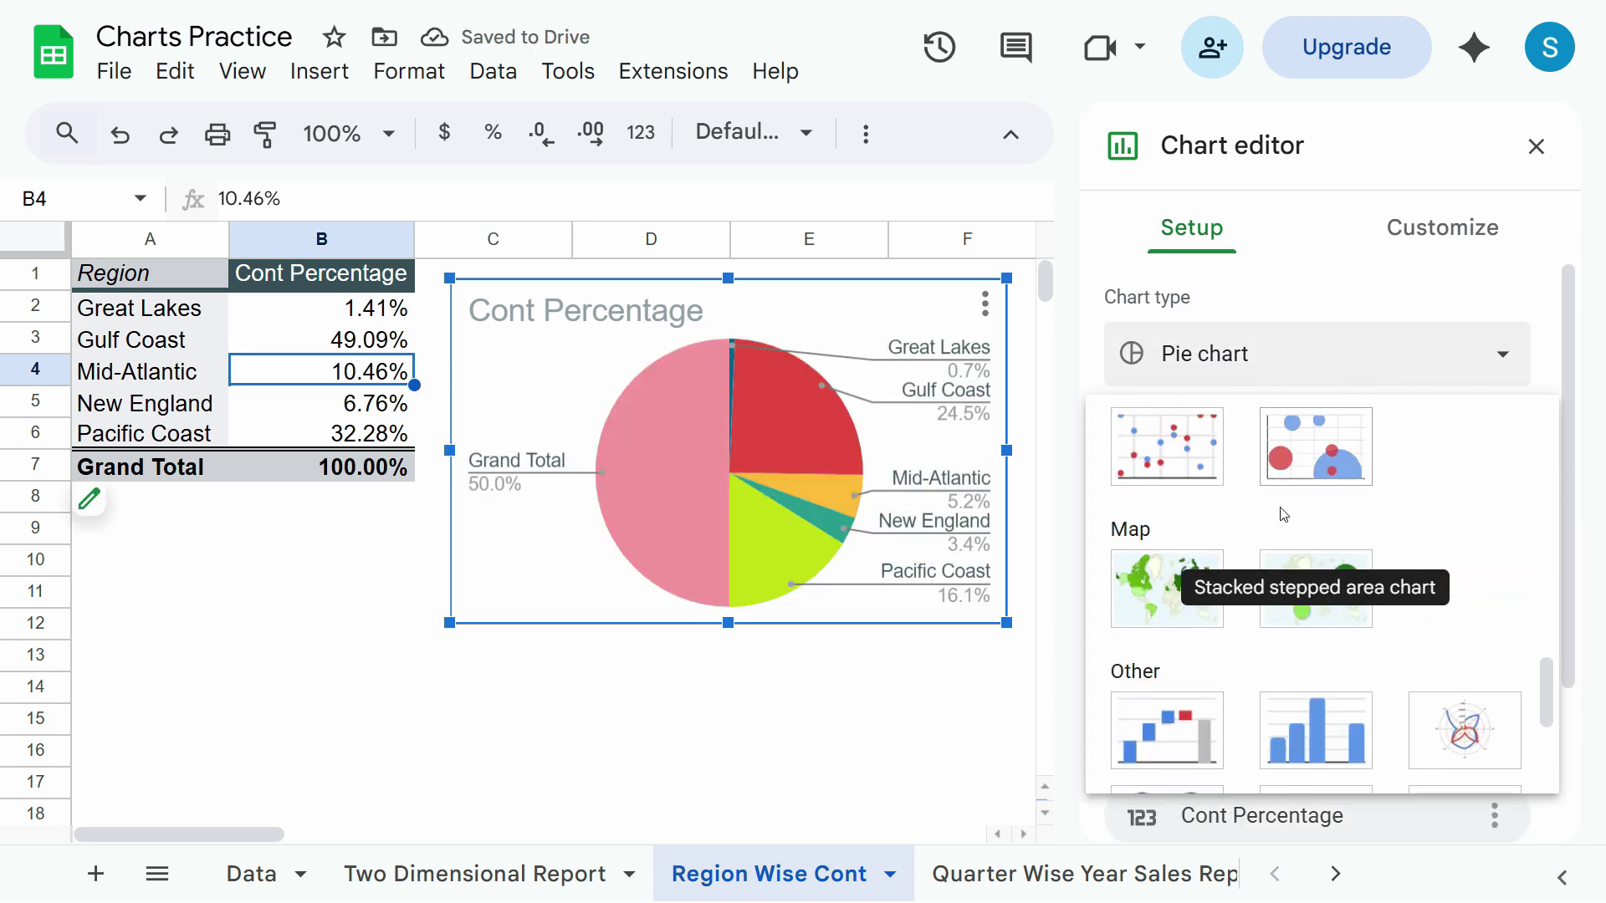
scroll(1289, 601, "up", 4)
left_click(1167, 624)
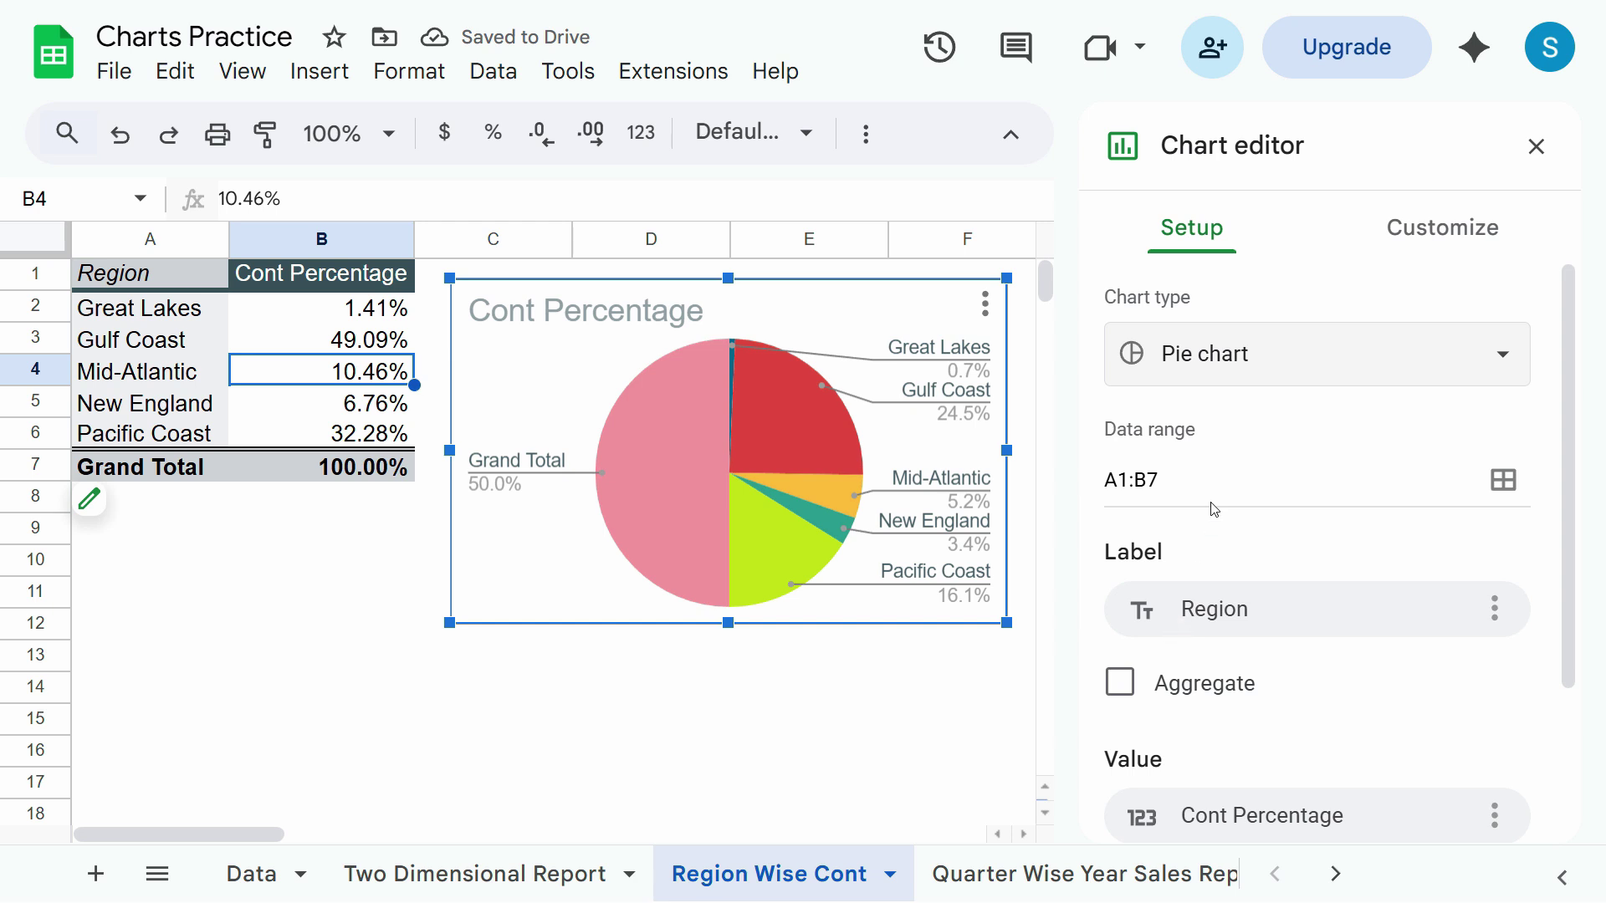
left_click(1250, 361)
scroll(1219, 686, "down", 5)
scroll(1218, 686, "down", 5)
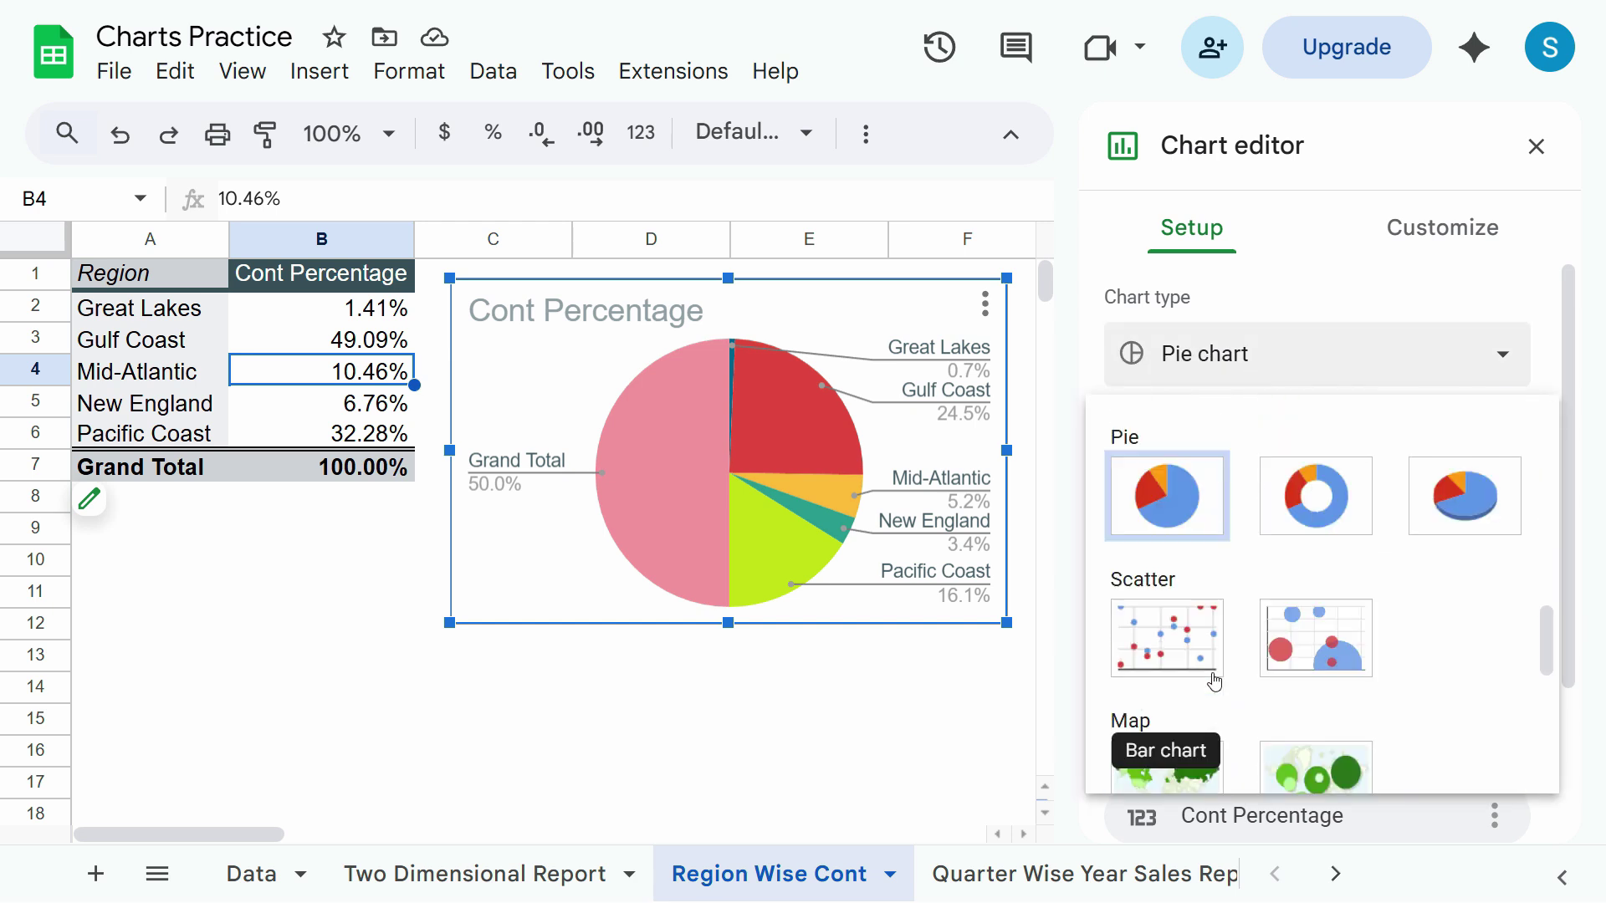
left_click(1315, 426)
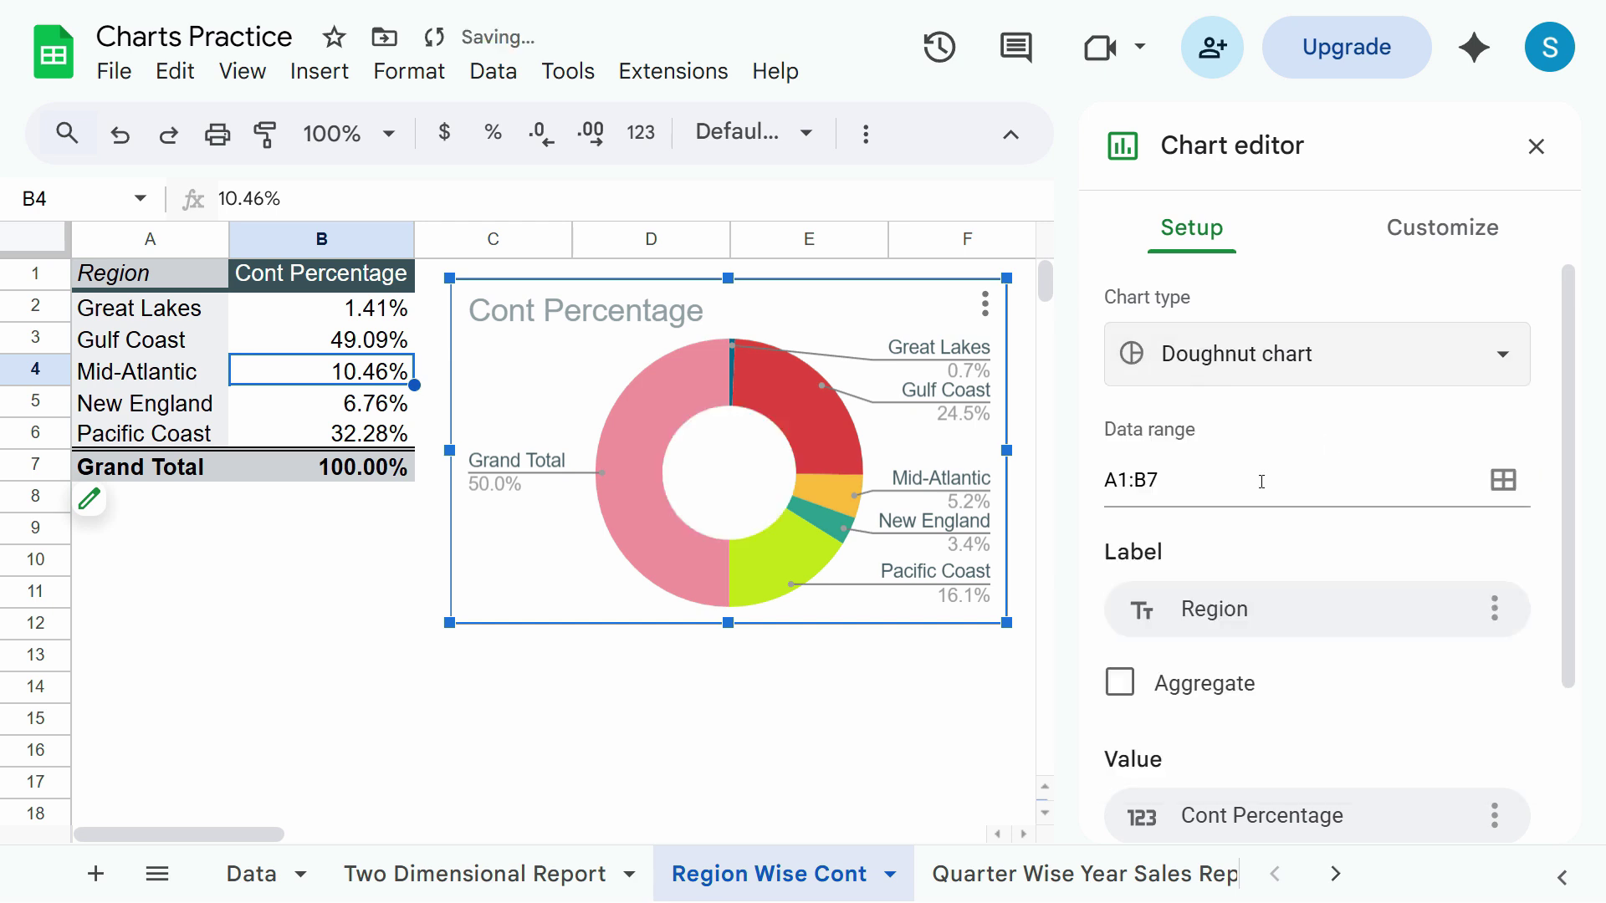
Convert the doughnut chart to a 3D pie chart.
left_click(1295, 355)
scroll(1351, 578, "down", 5)
scroll(1351, 579, "down", 5)
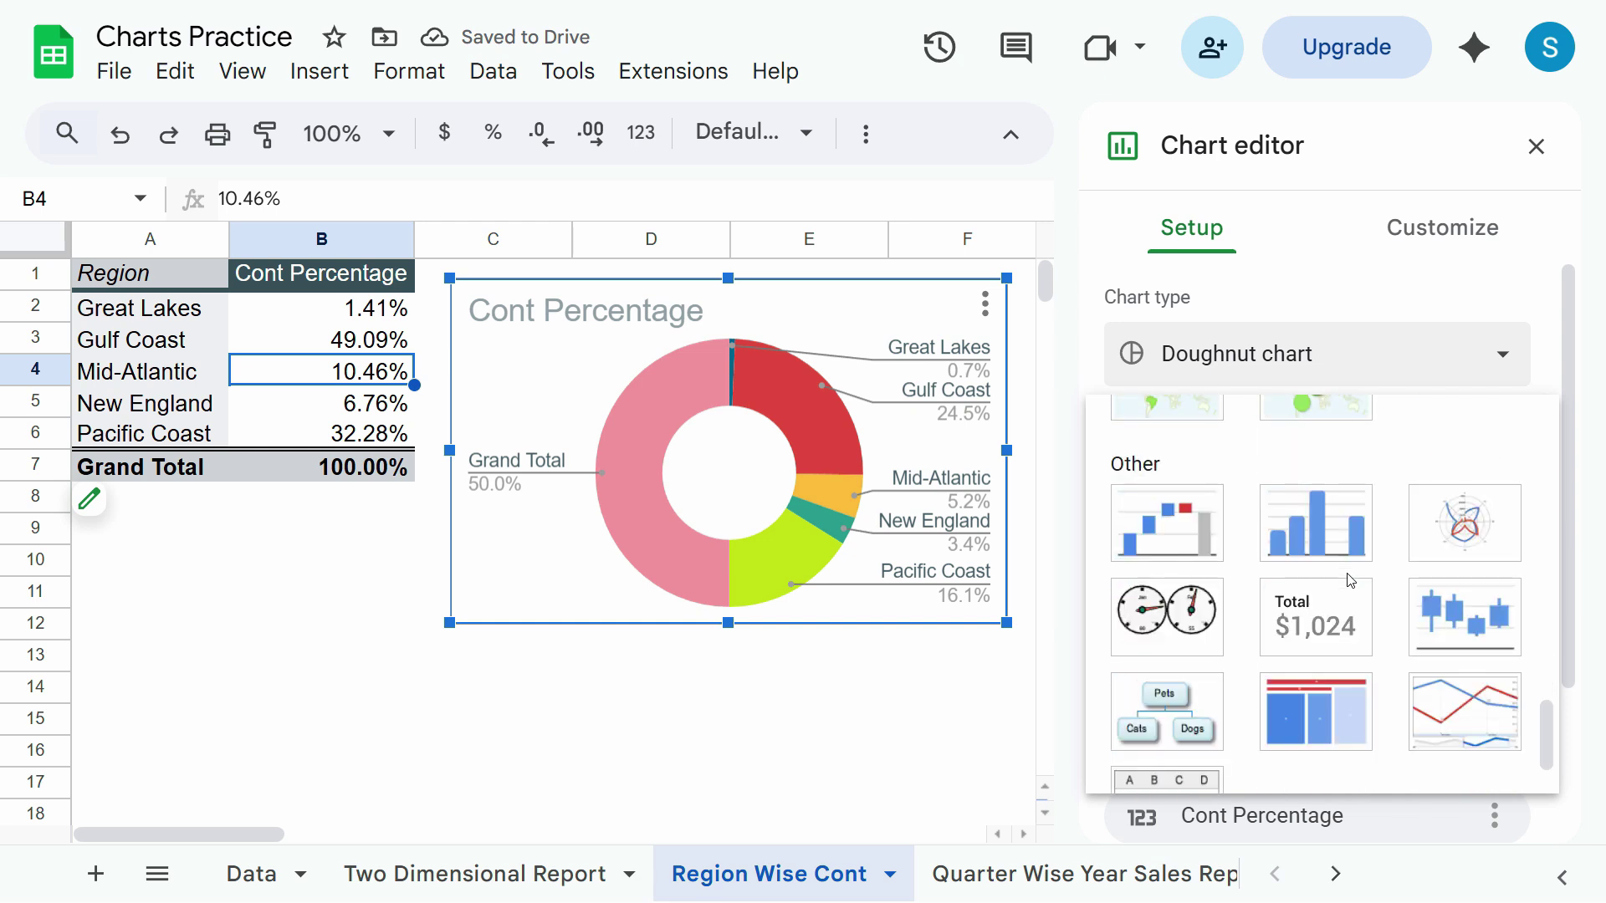
scroll(1351, 579, "up", 3)
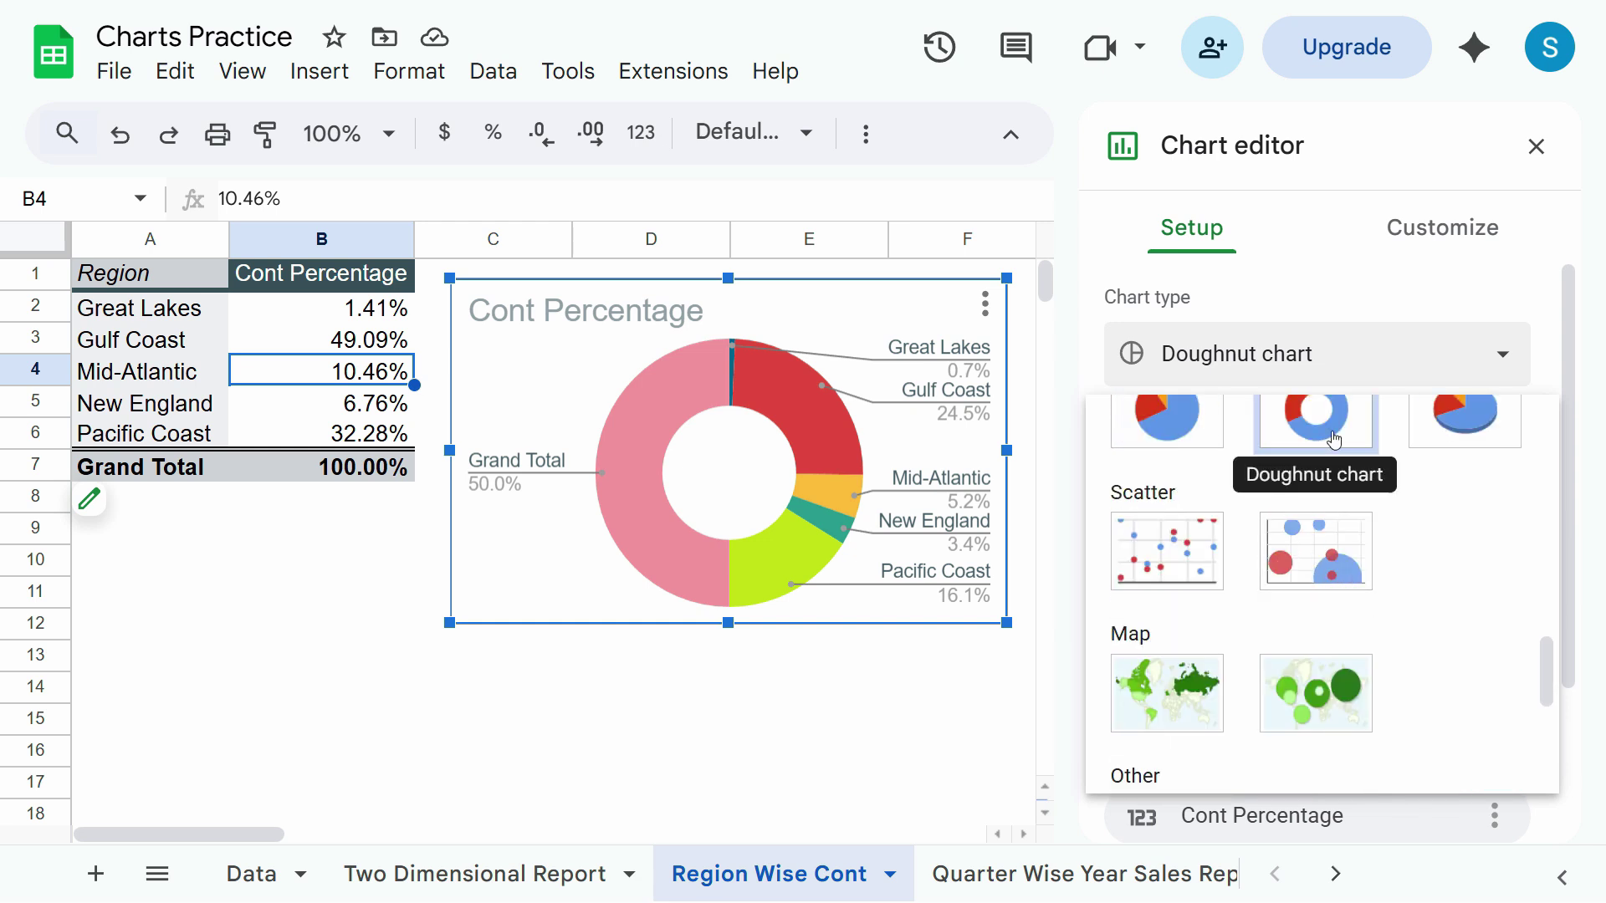
left_click(1485, 436)
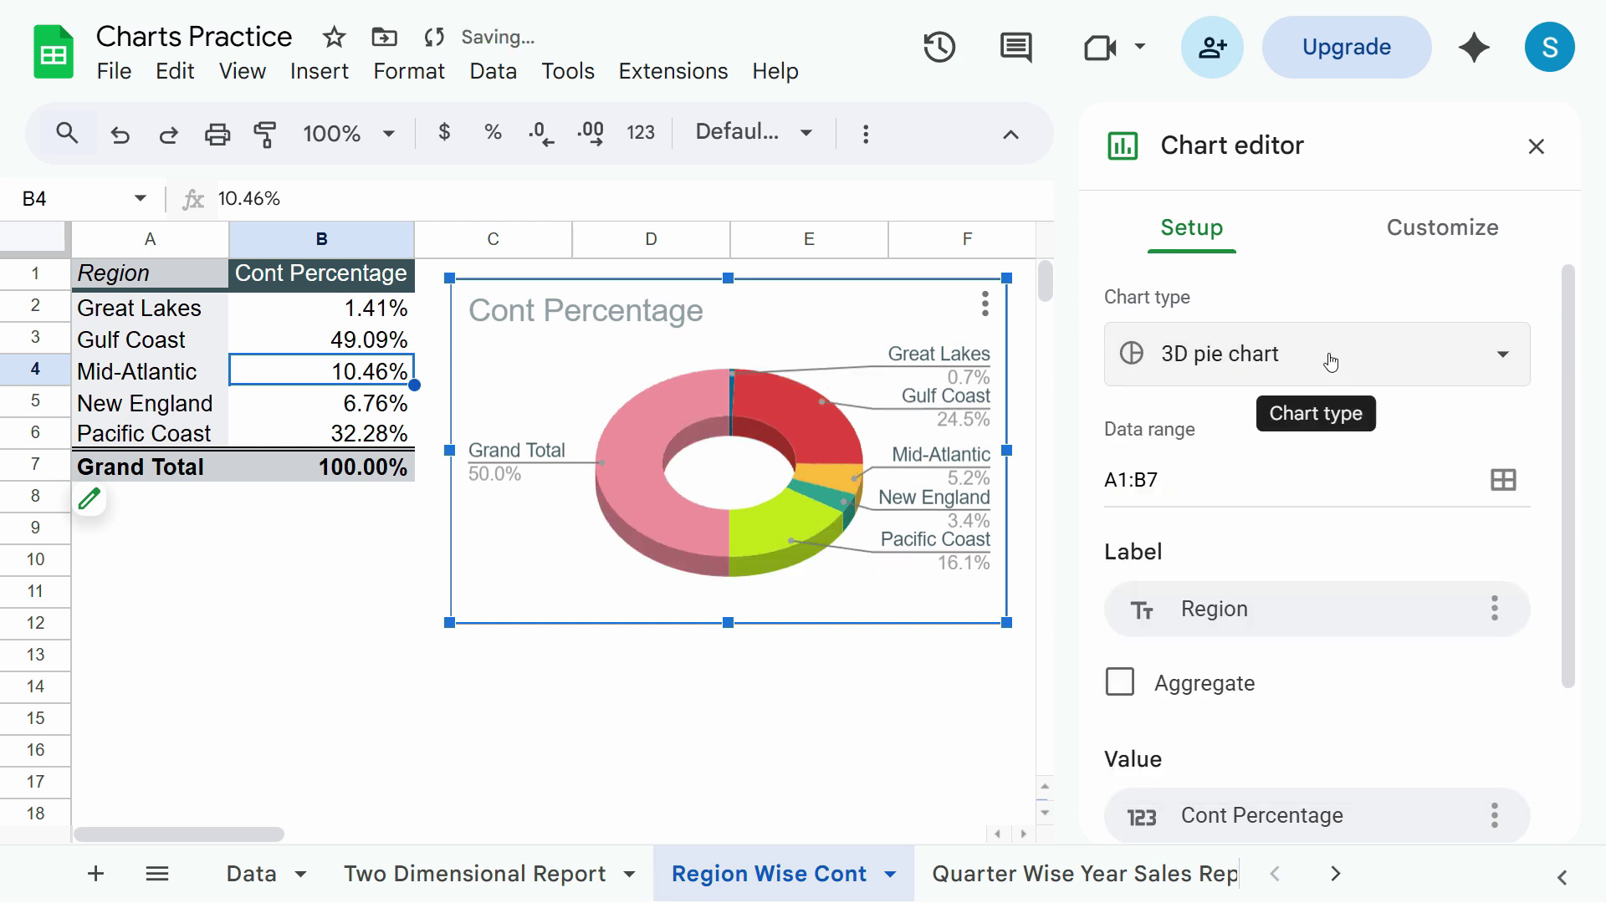
Recolor the Grand Total slice of the 3D chart, trying cyan before settling on bright green.
double_click(646, 456)
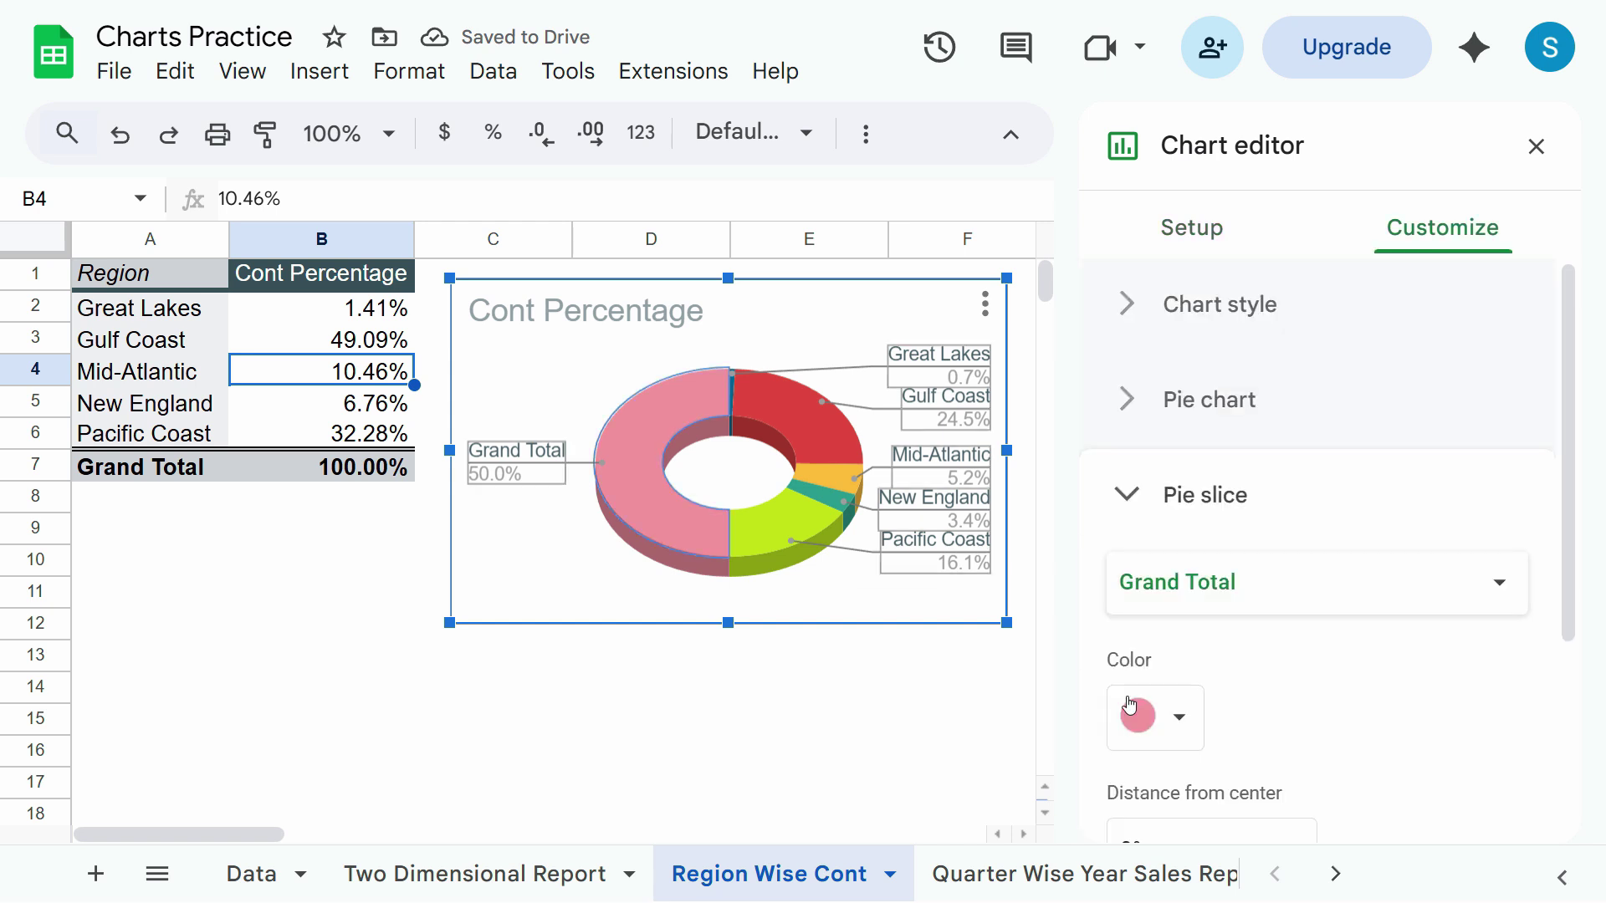
left_click(1179, 717)
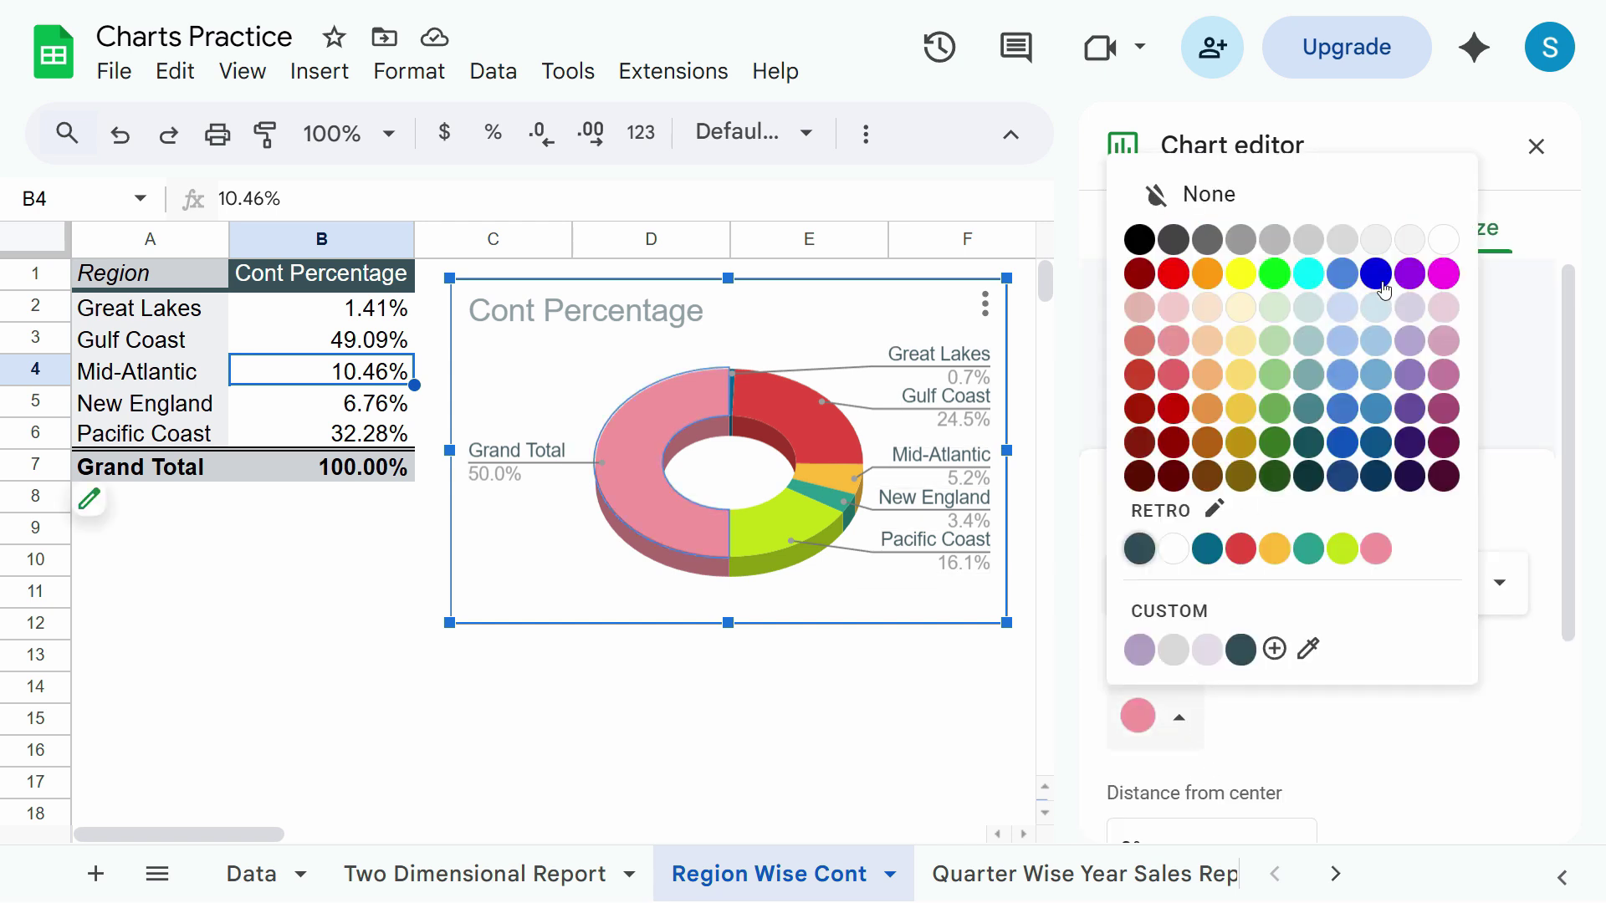
left_click(1360, 719)
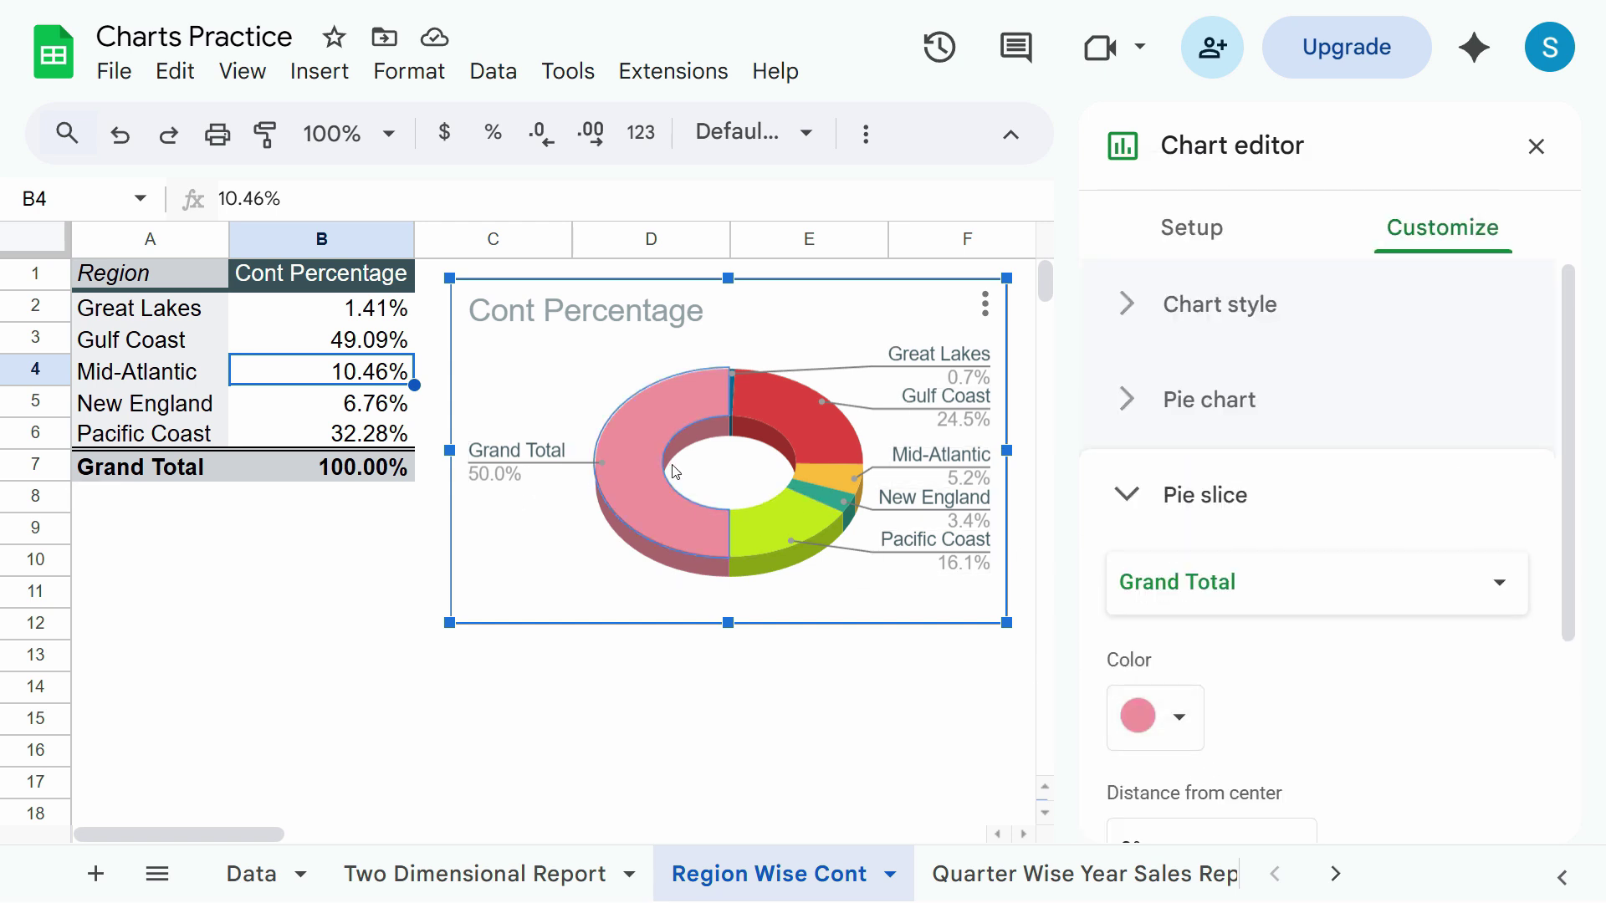
scroll(1338, 585, "down", 1)
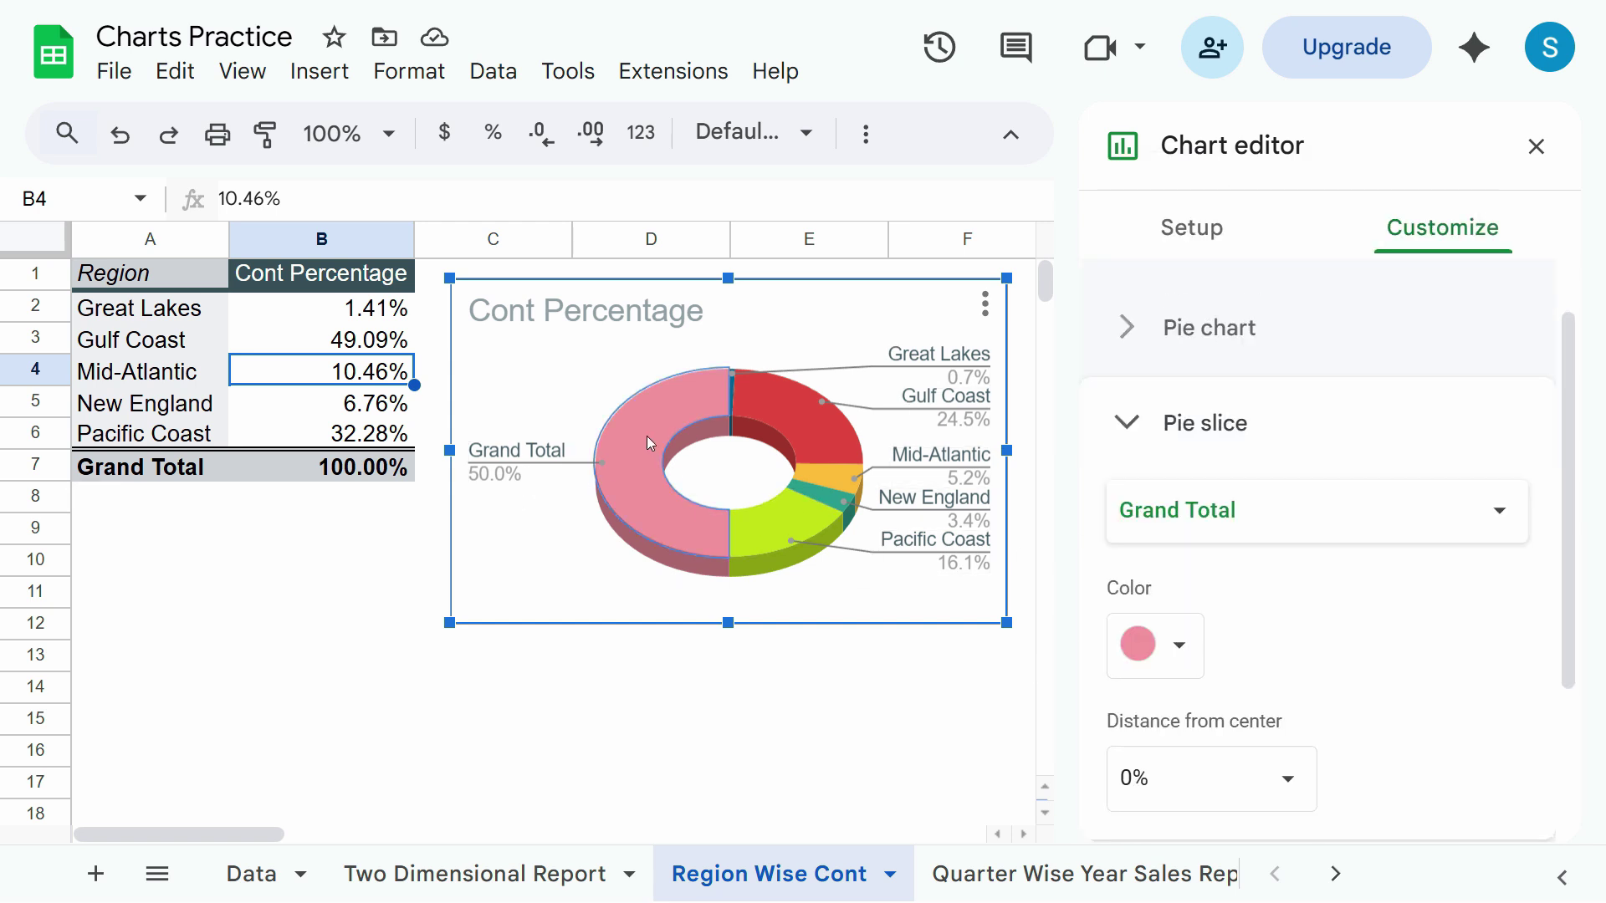
left_click(1175, 647)
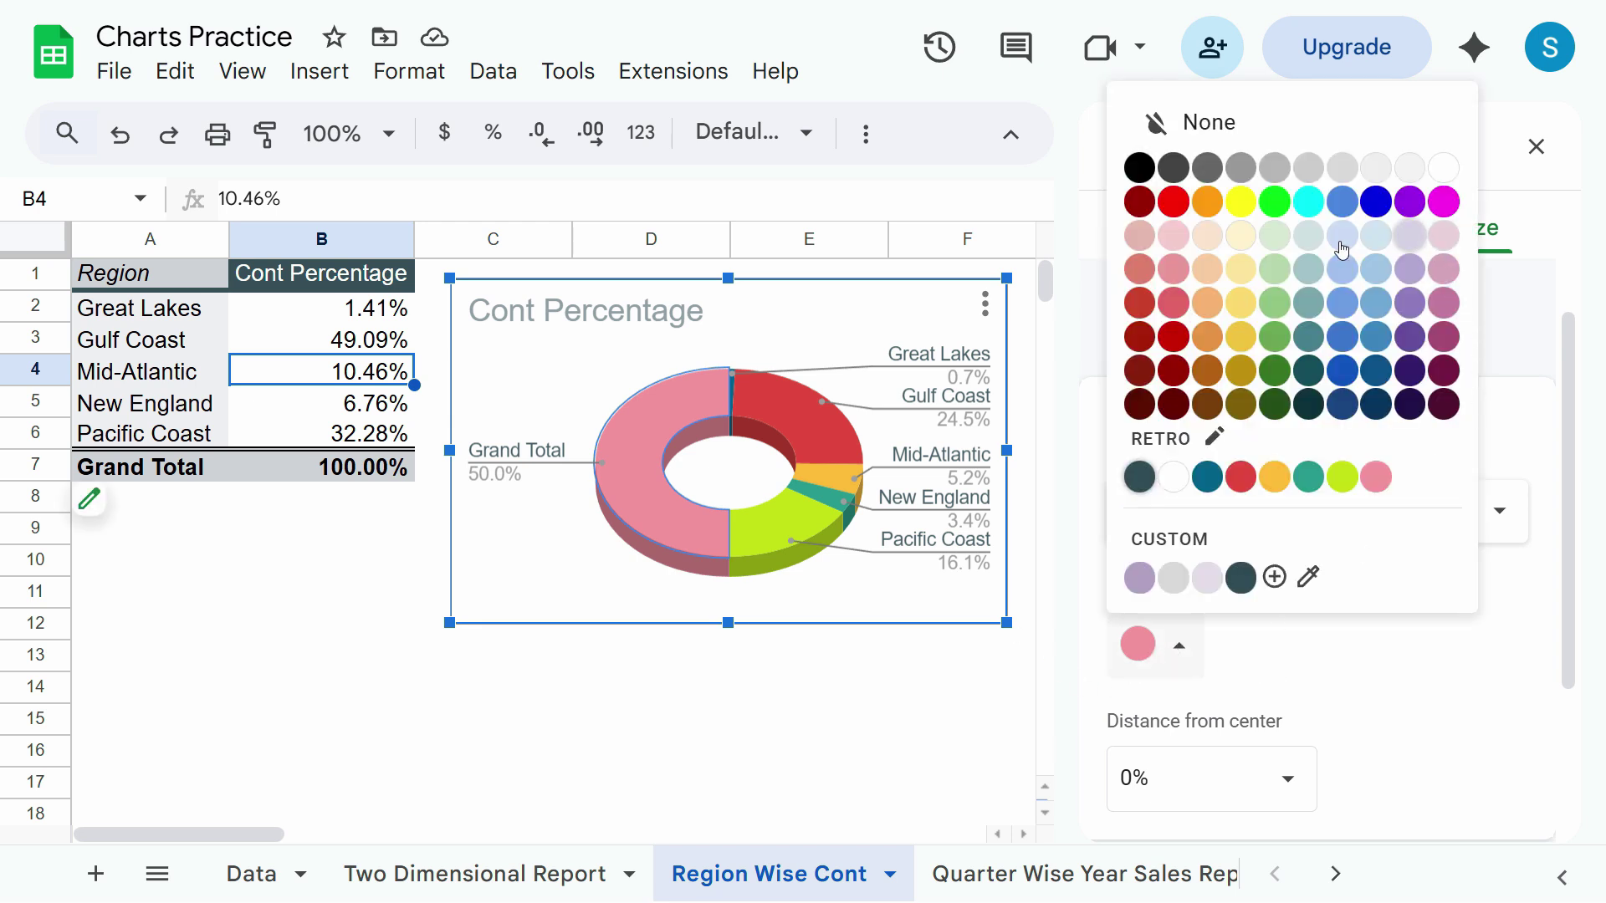
left_click(1310, 207)
left_click(1175, 647)
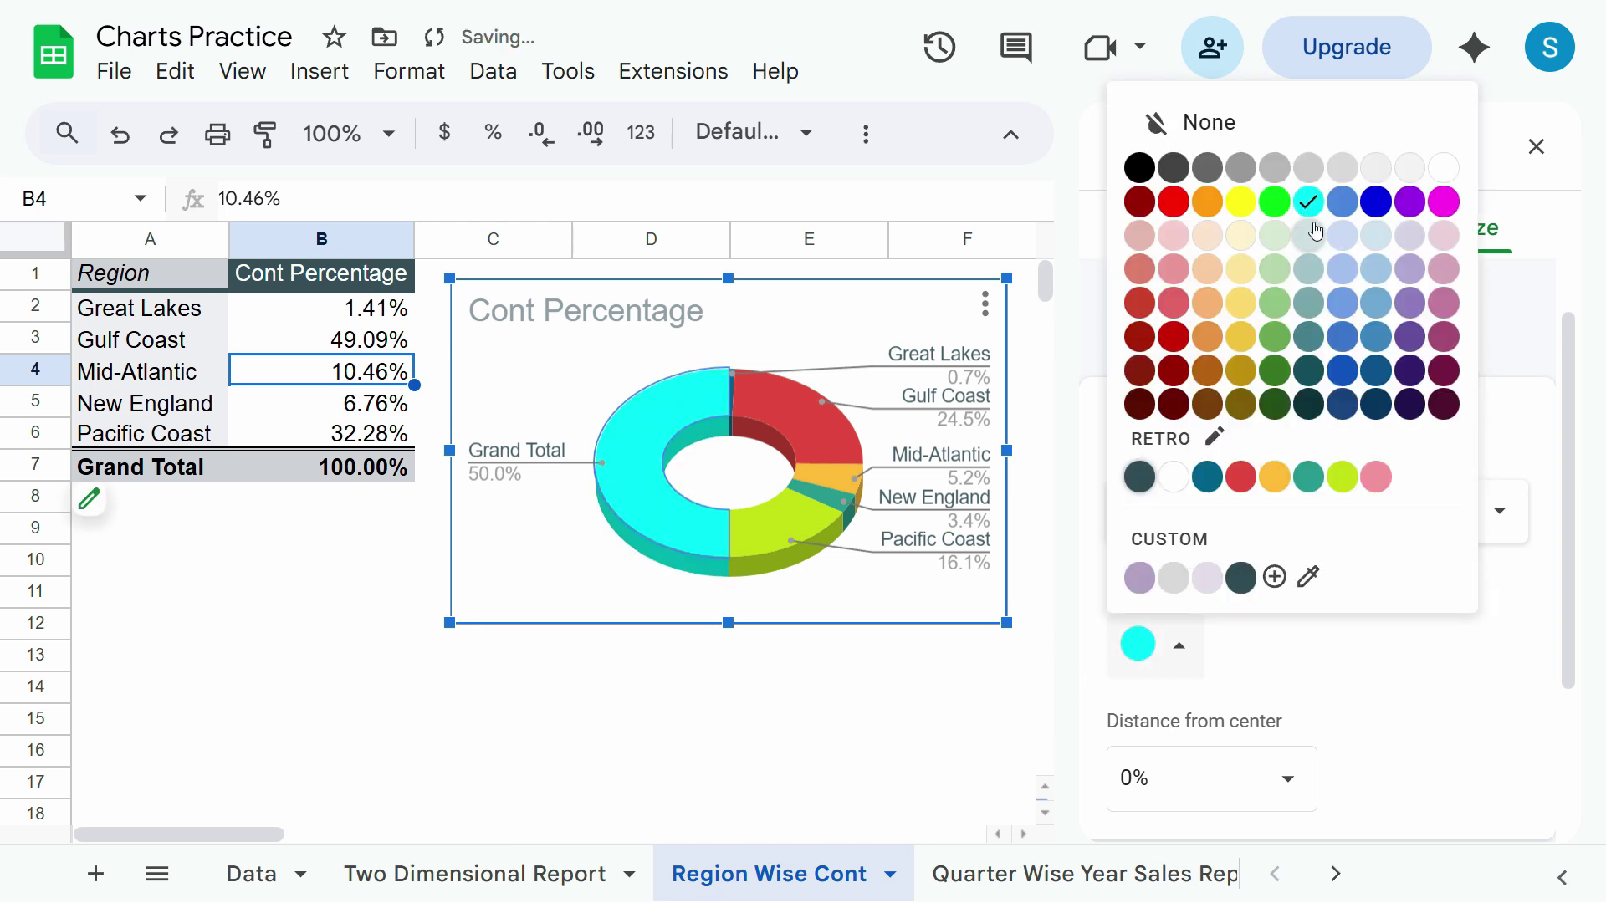
left_click(1270, 208)
Try cyan, blue, purple and yellow on the Grand Total slice and return it to bright green.
left_click(1158, 651)
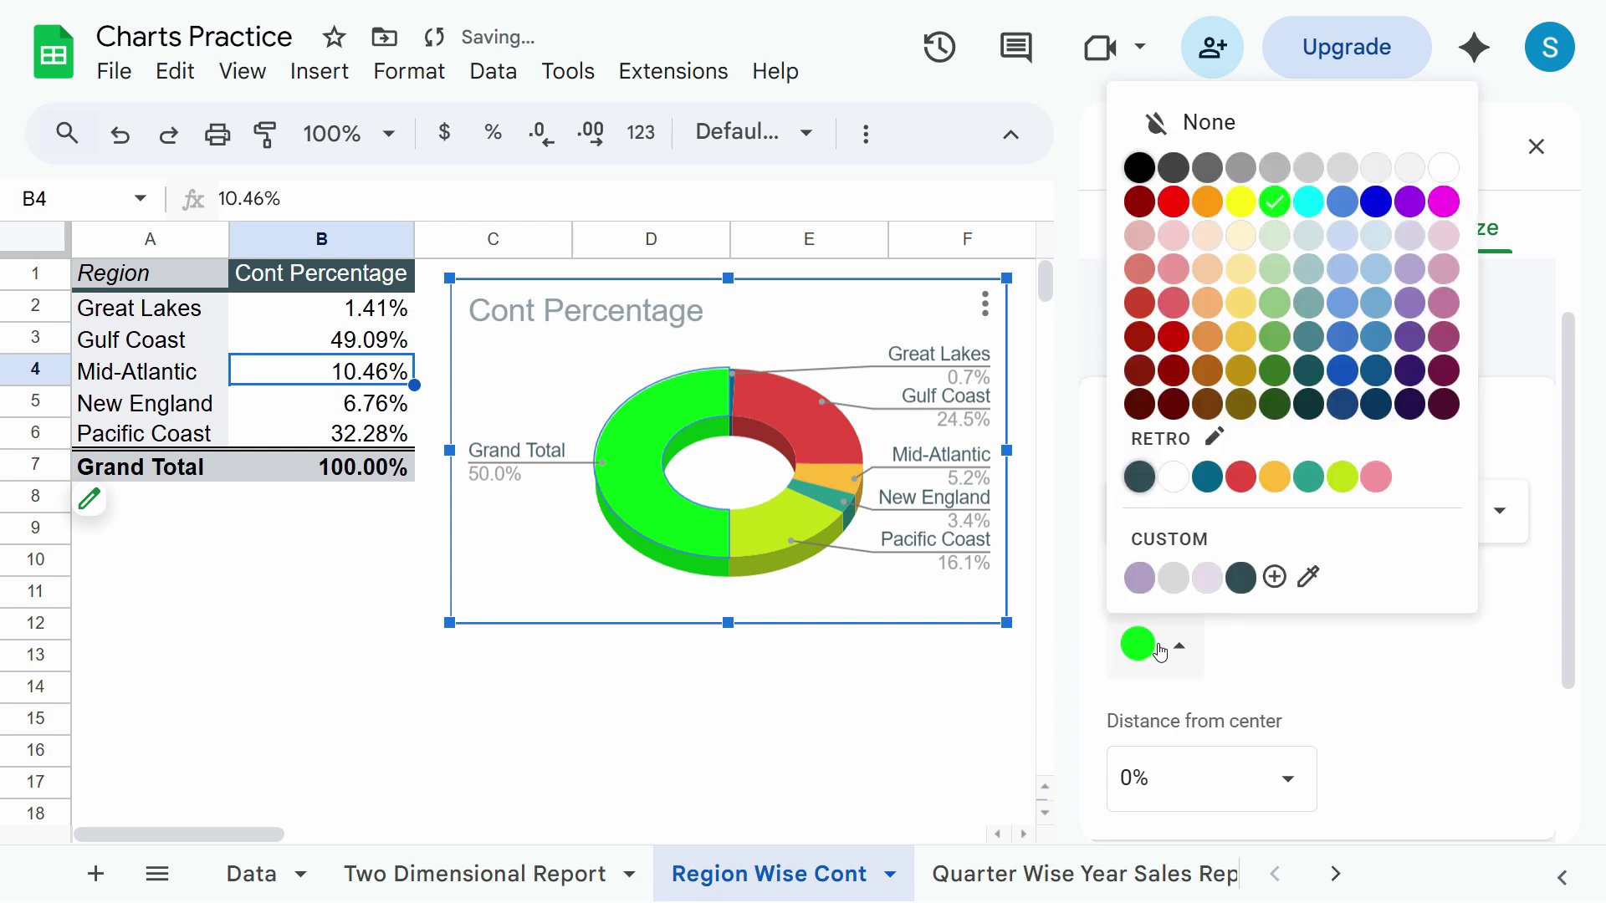
left_click(1310, 203)
left_click(1175, 657)
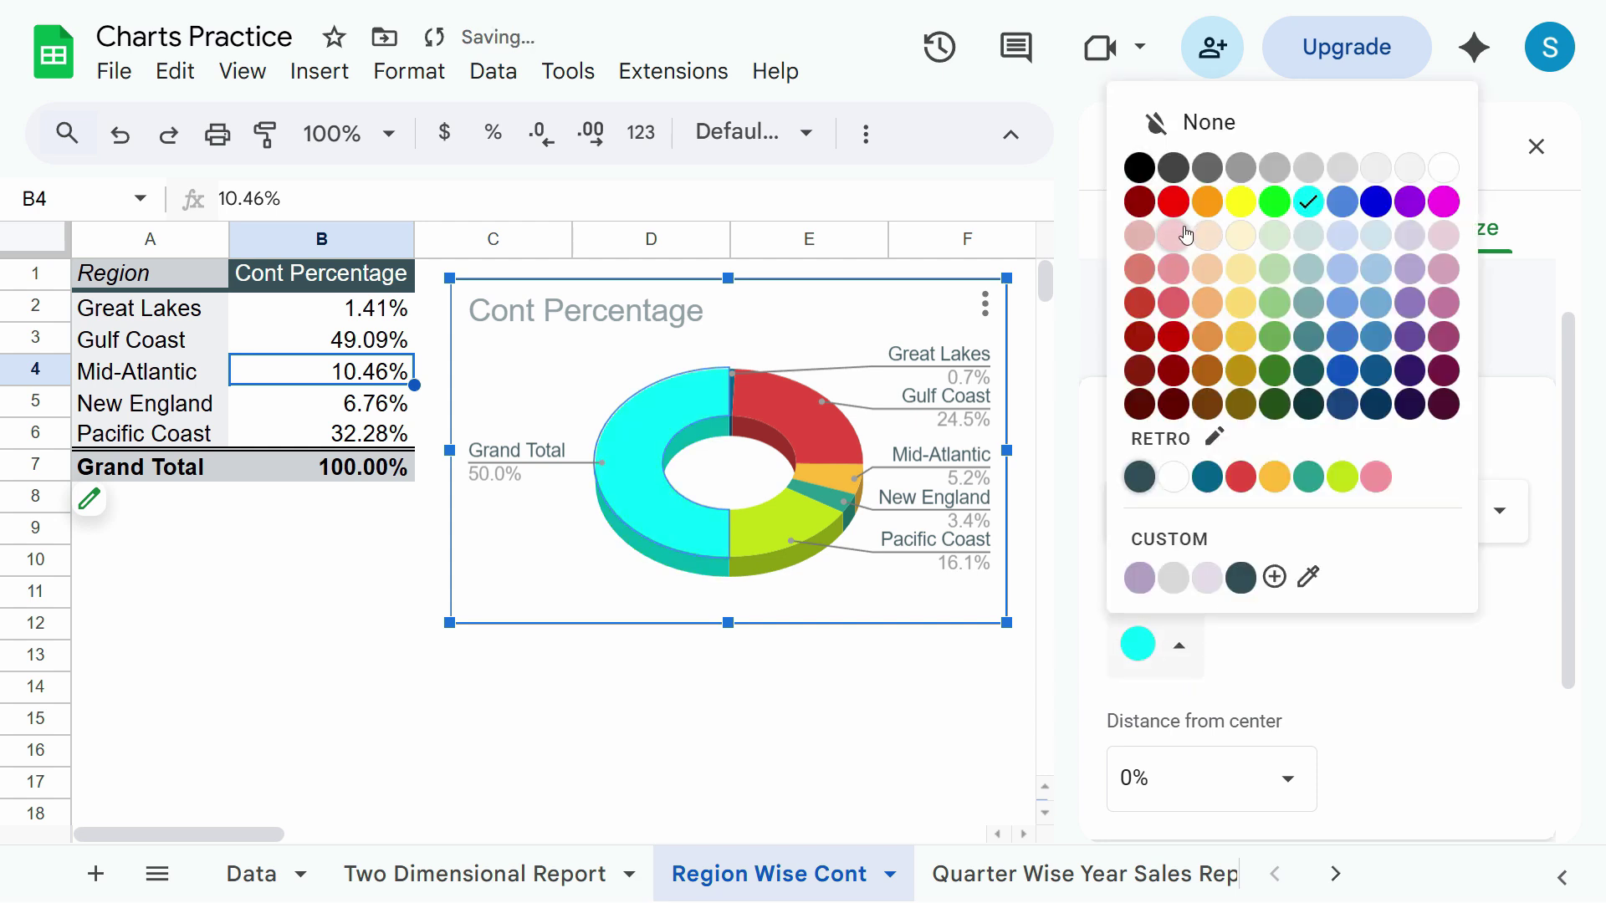
left_click(1376, 201)
left_click(1409, 202)
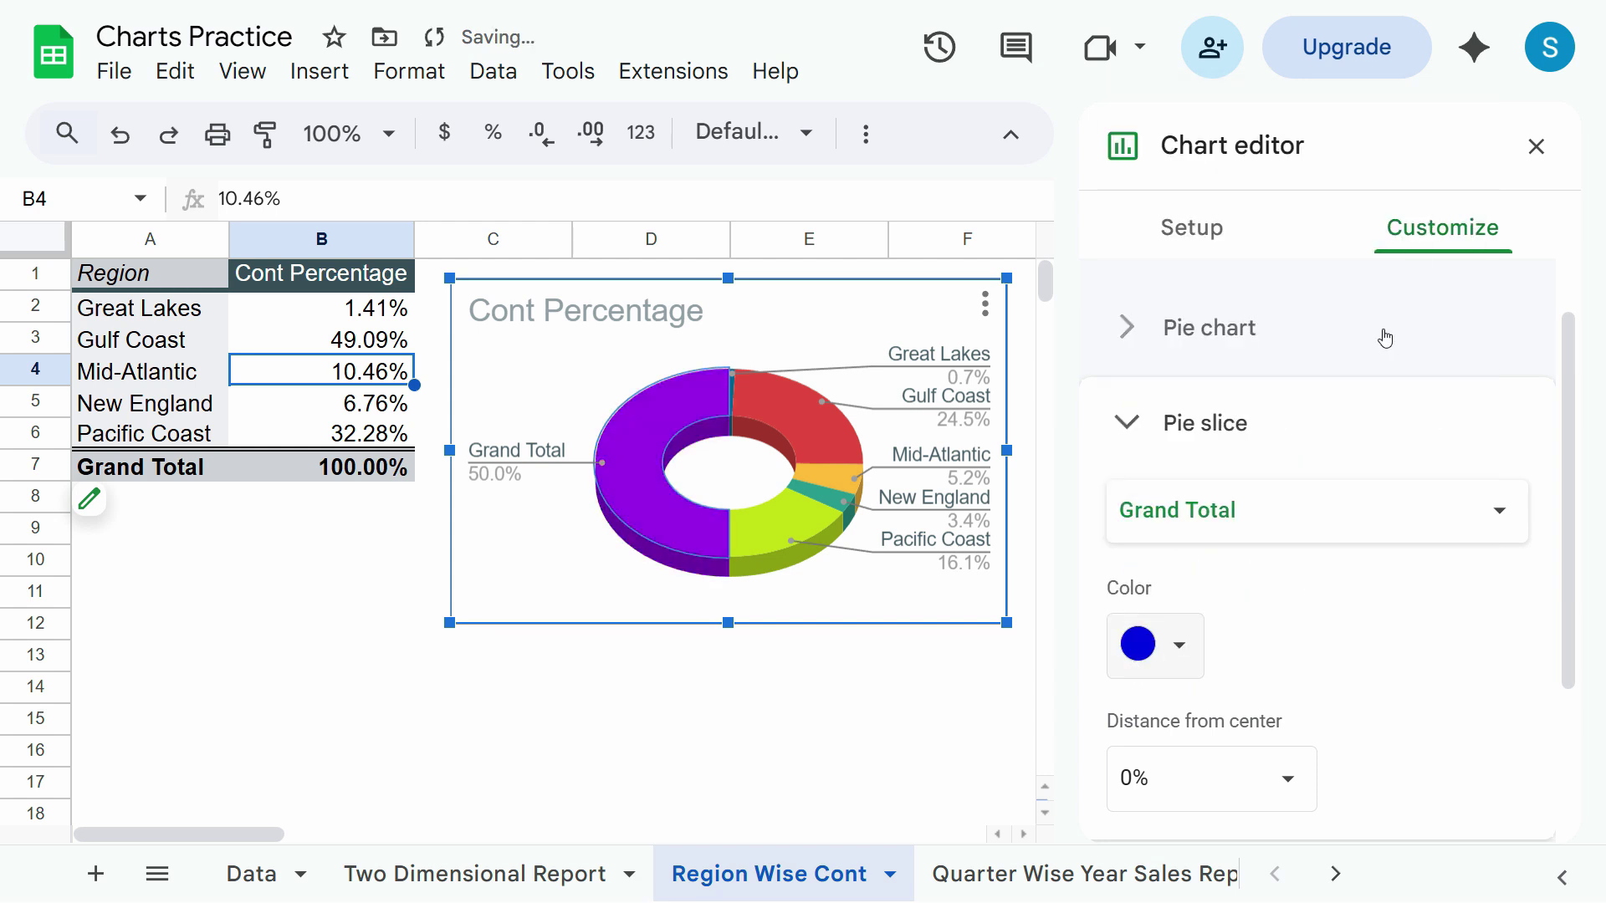
left_click(1167, 645)
left_click(1445, 203)
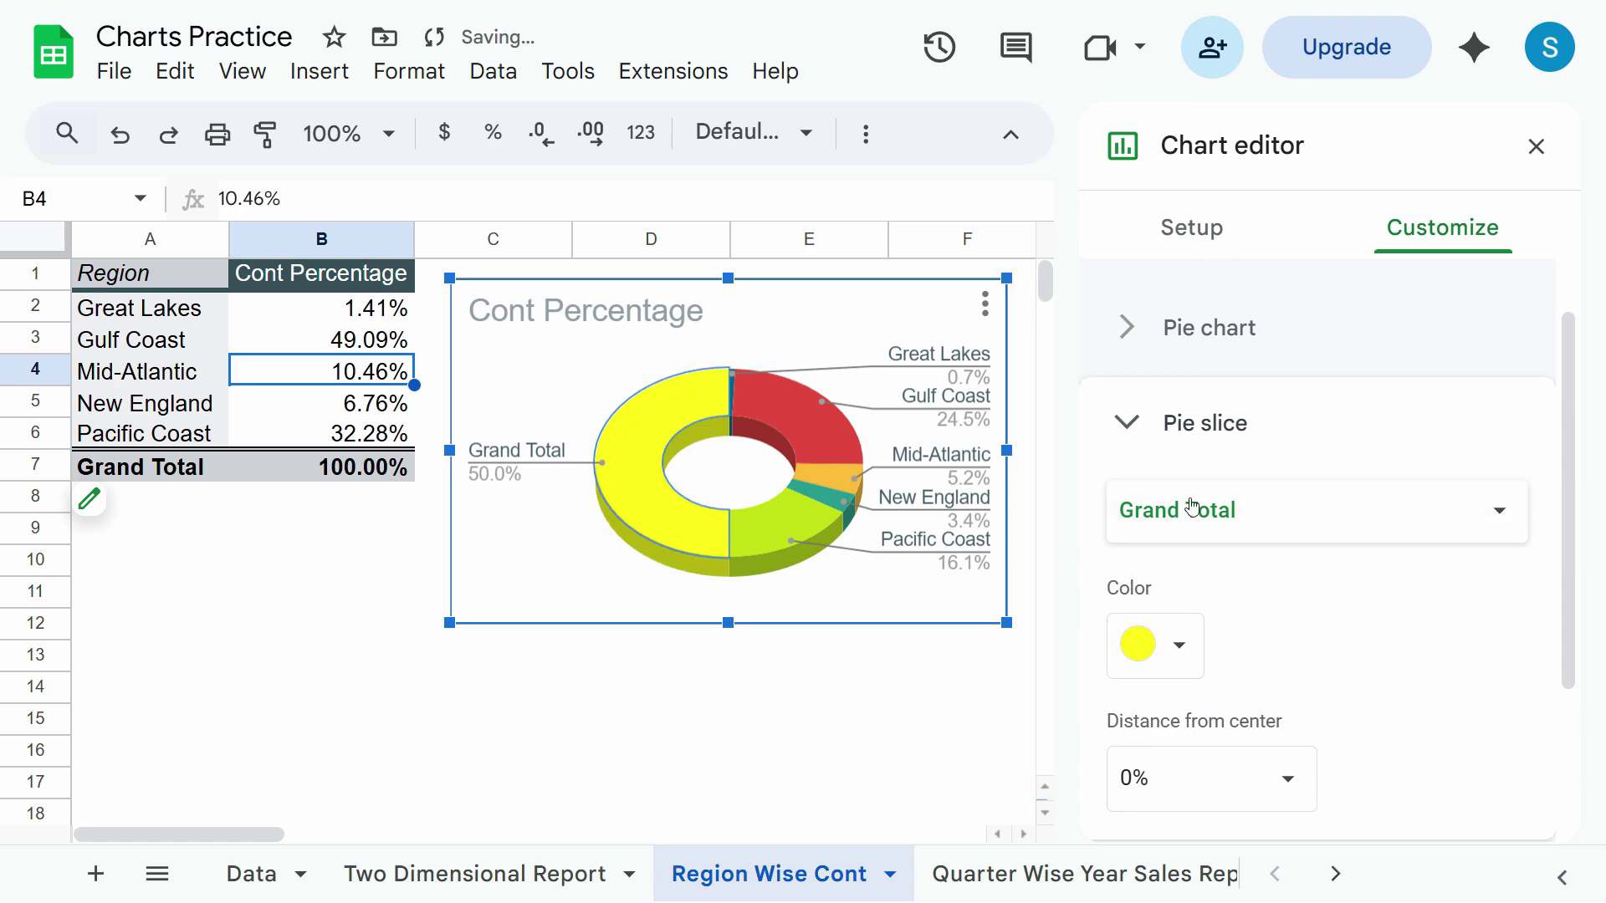
left_click(1159, 646)
left_click(1274, 204)
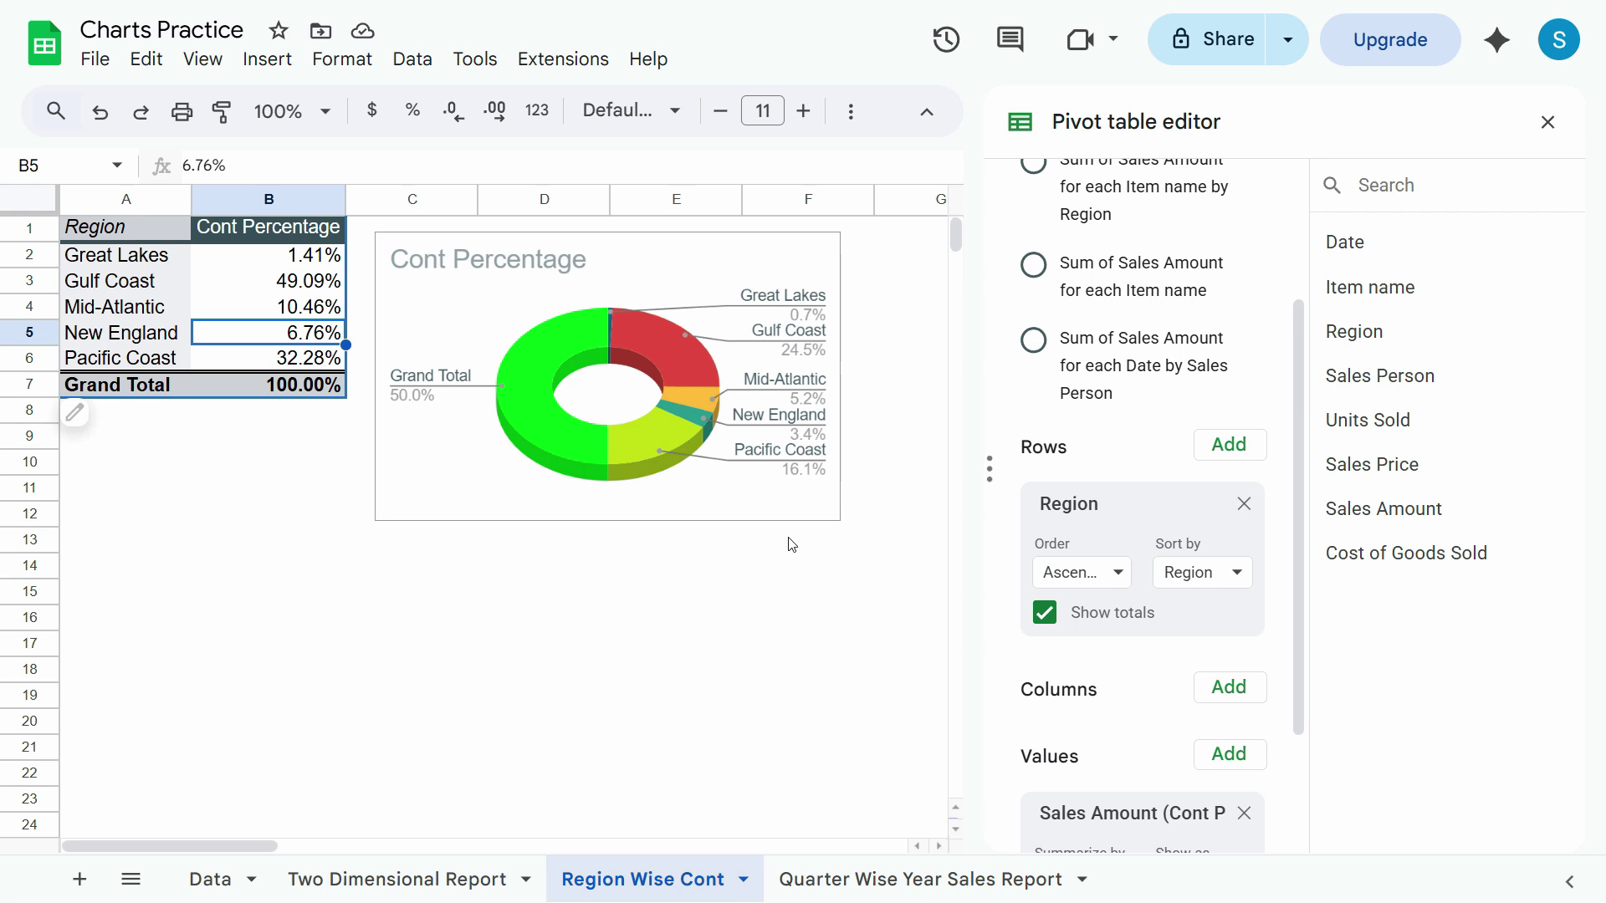
Enlarge the chart beside the pivot table, extending it down to row 14 and toward column B's edge.
left_click_drag(839, 520, 711, 556)
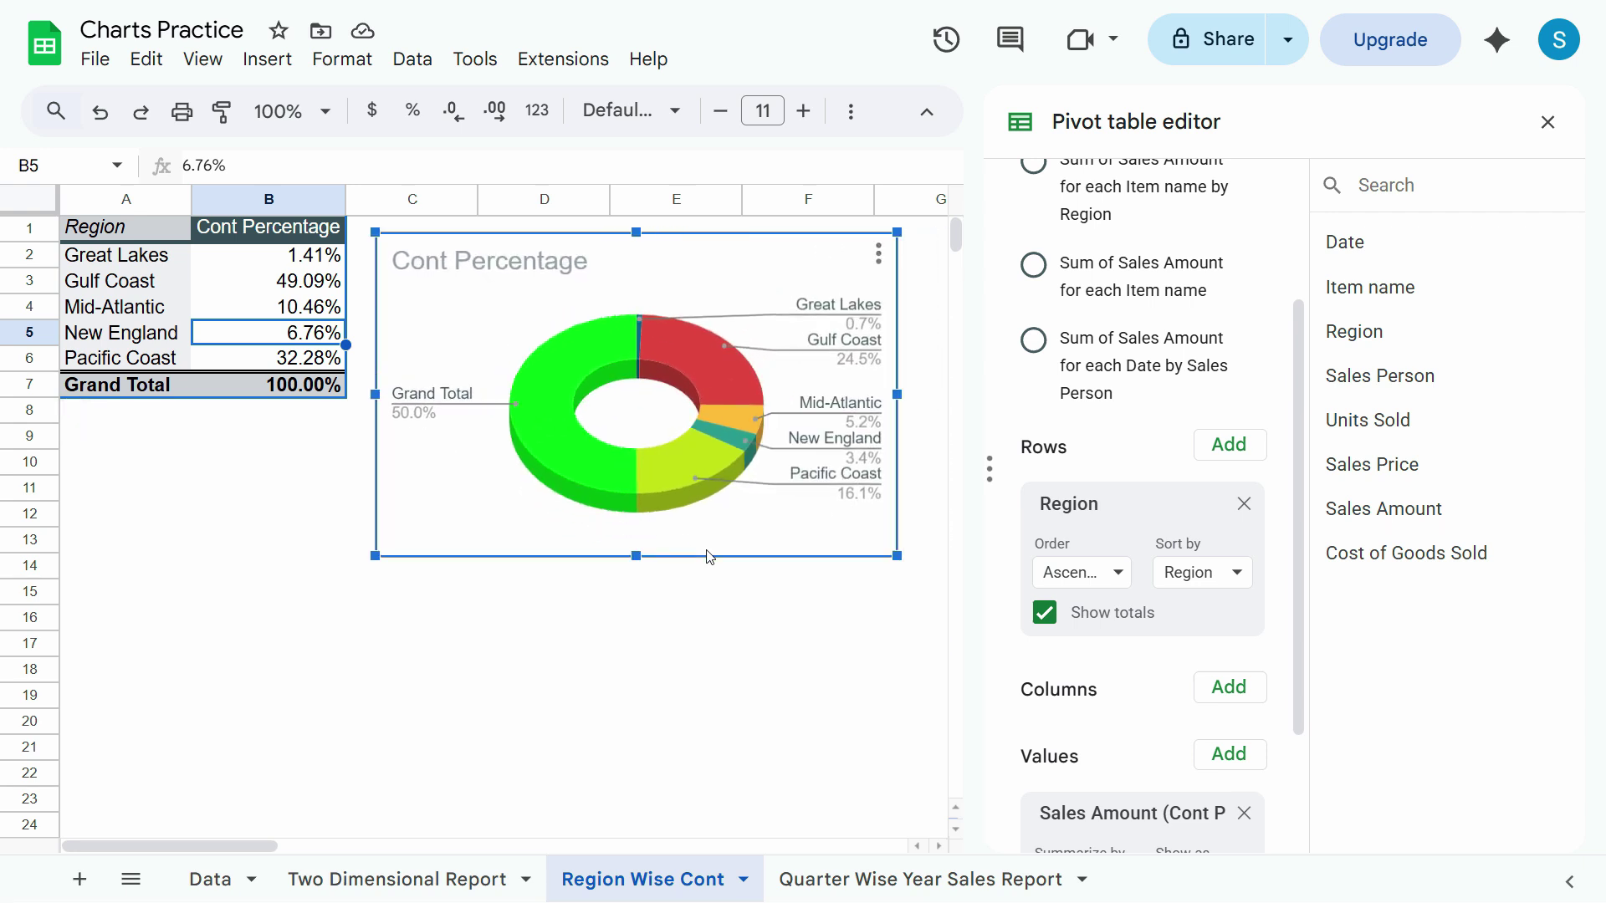
mouse_move(369, 565)
left_mouse_down()
mouse_move(360, 583)
mouse_move(378, 573)
left_mouse_up()
left_click_drag(588, 226, 505, 468)
left_click(372, 576)
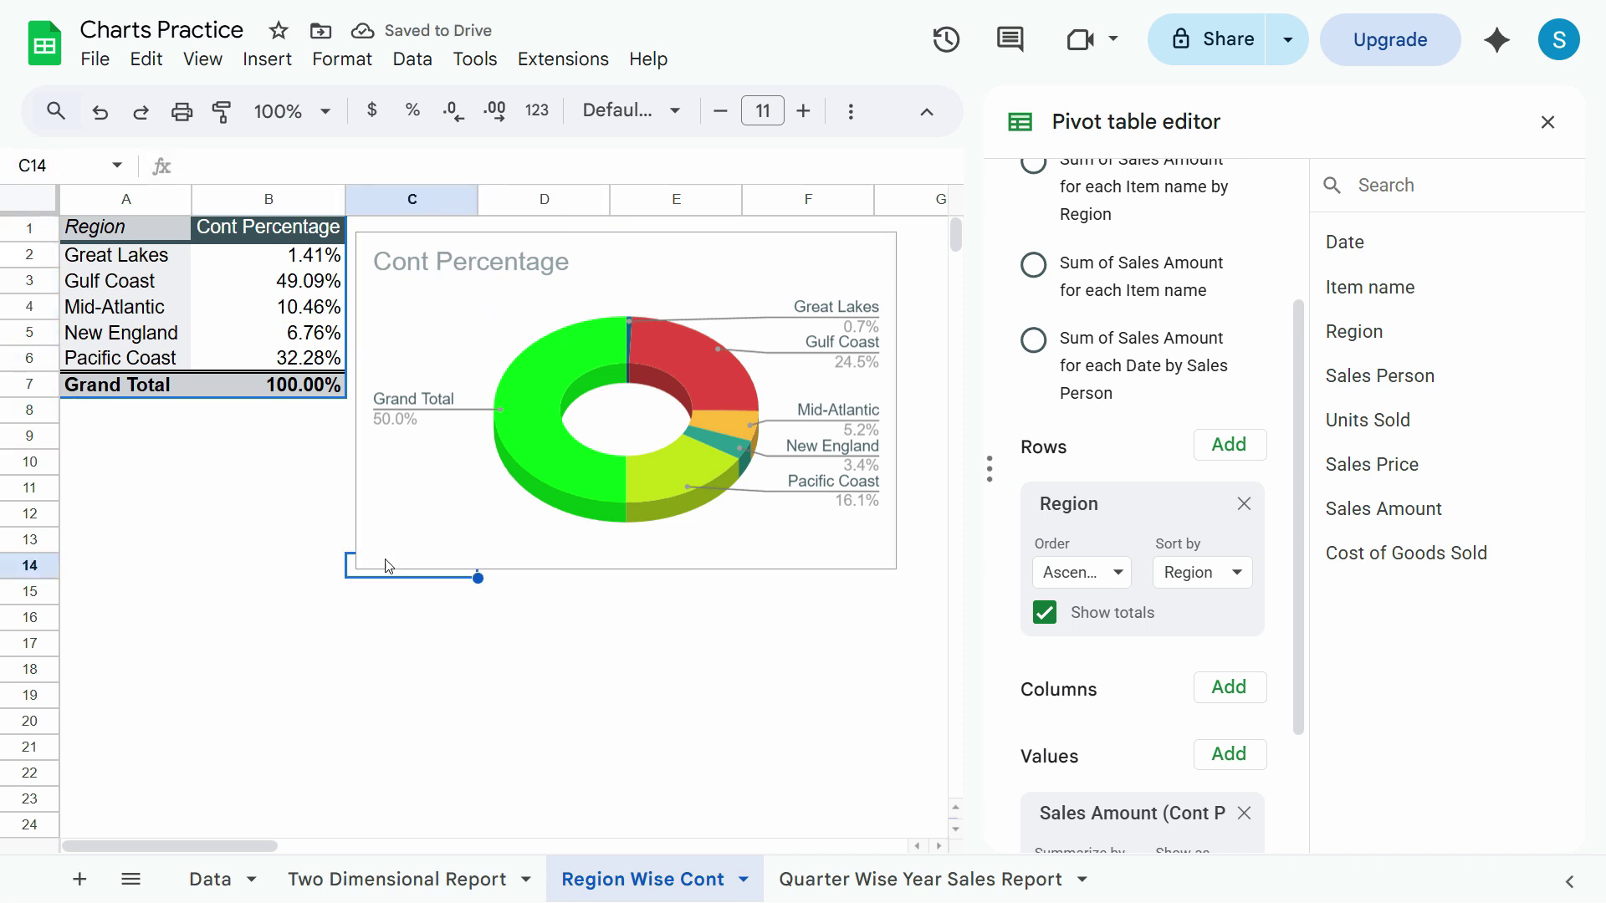
left_click(394, 544)
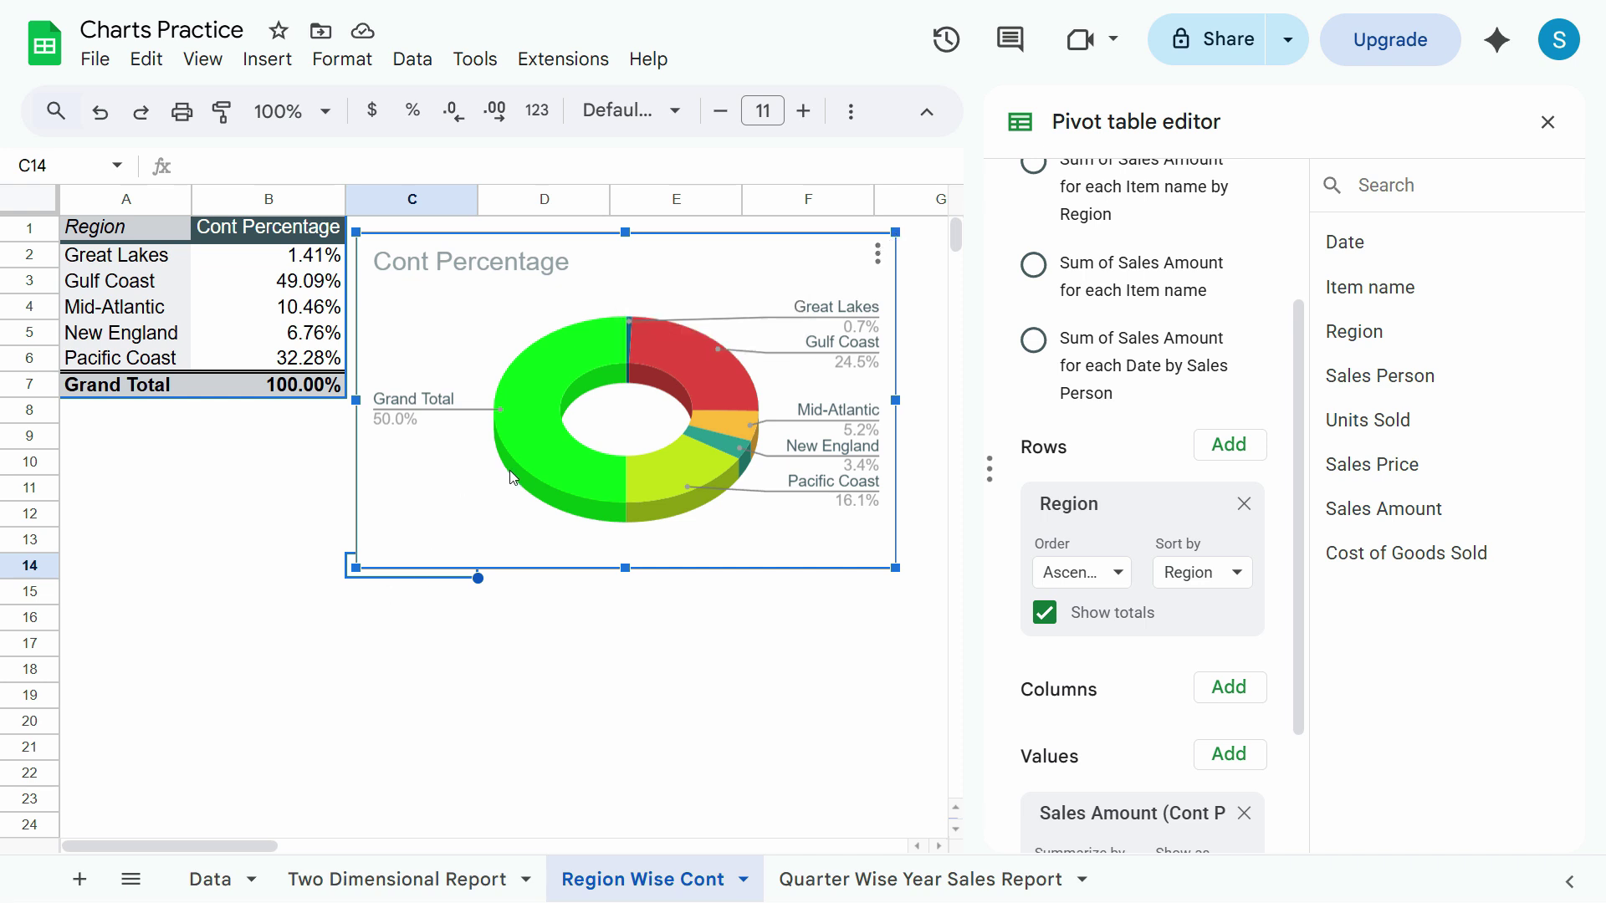
Open the chart title for editing and leave it for the pivot table's Cont Percentage column.
double_click(500, 270)
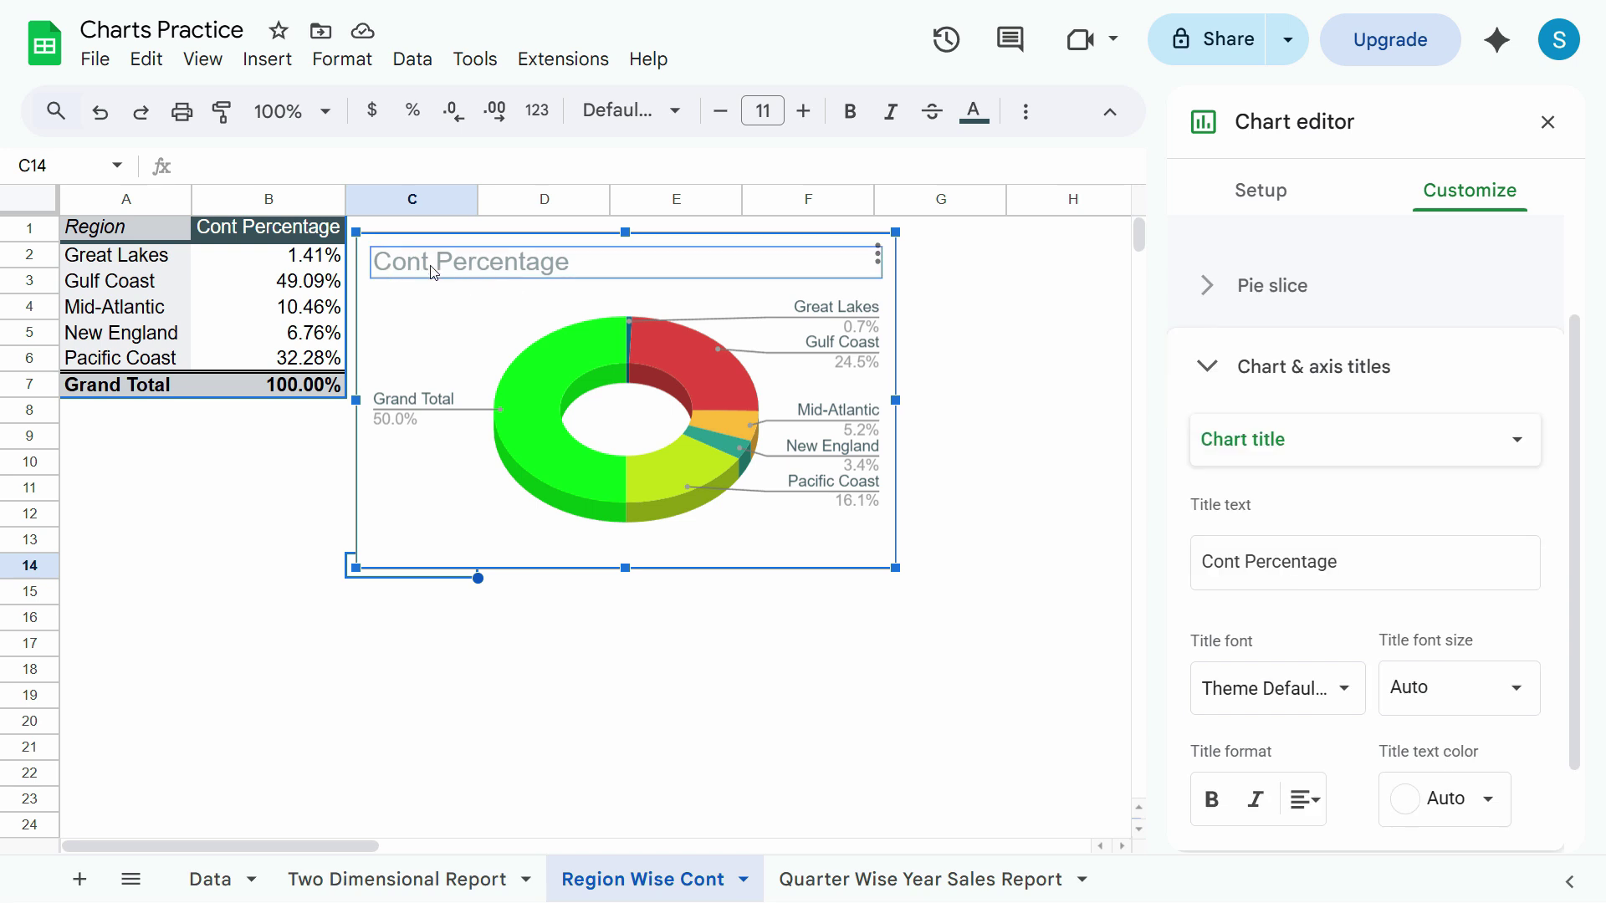
left_click(548, 269)
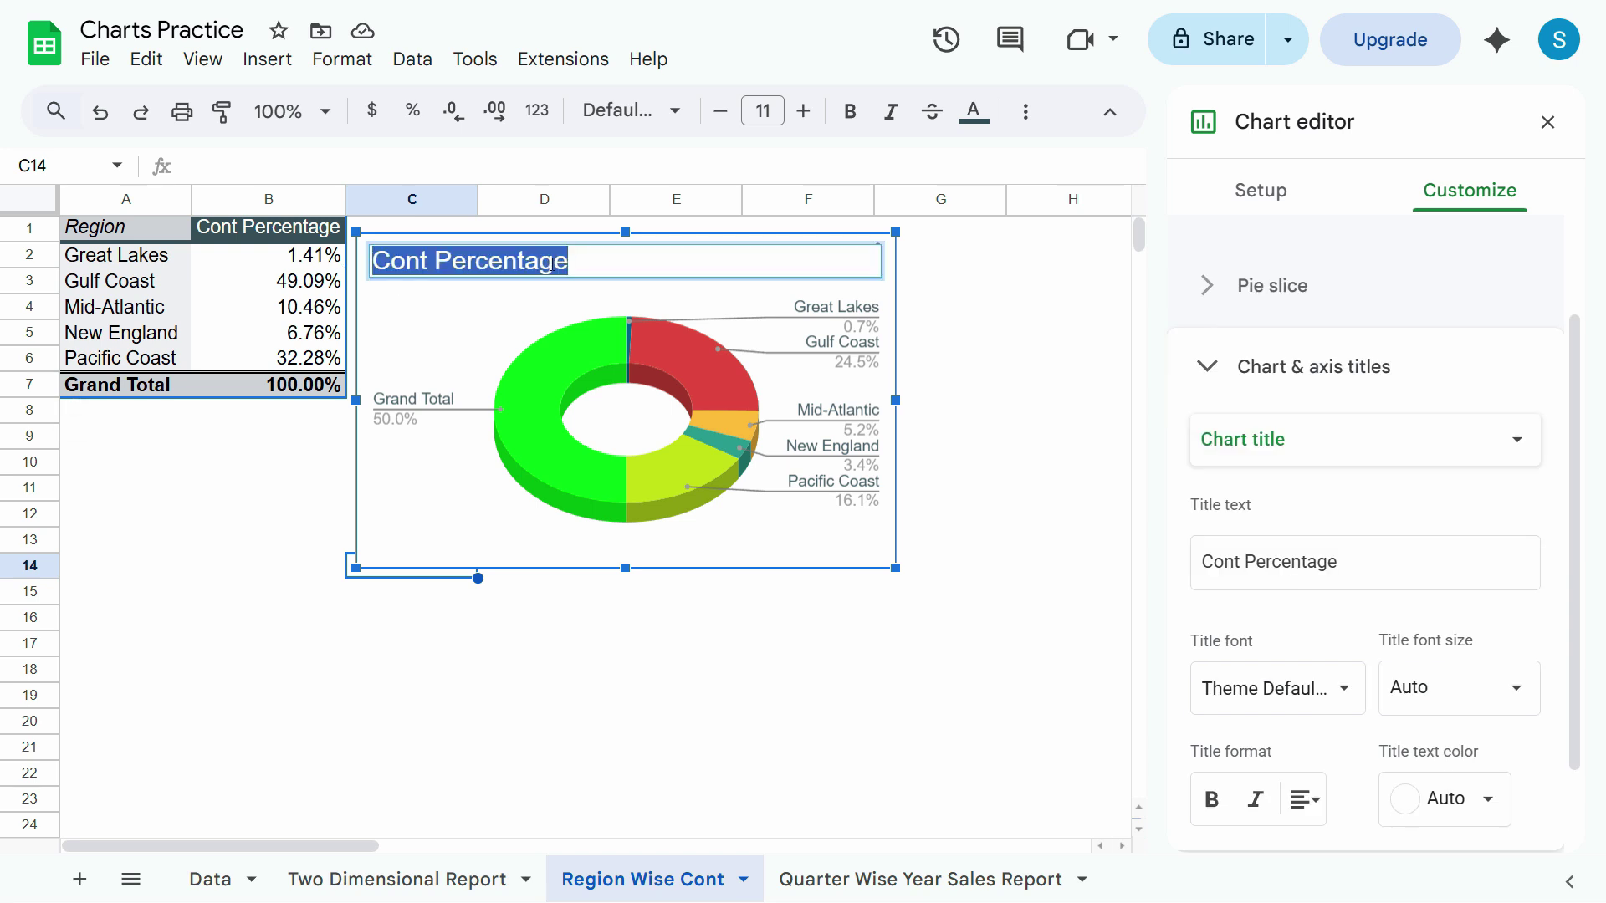
left_click(287, 234)
left_click(289, 285)
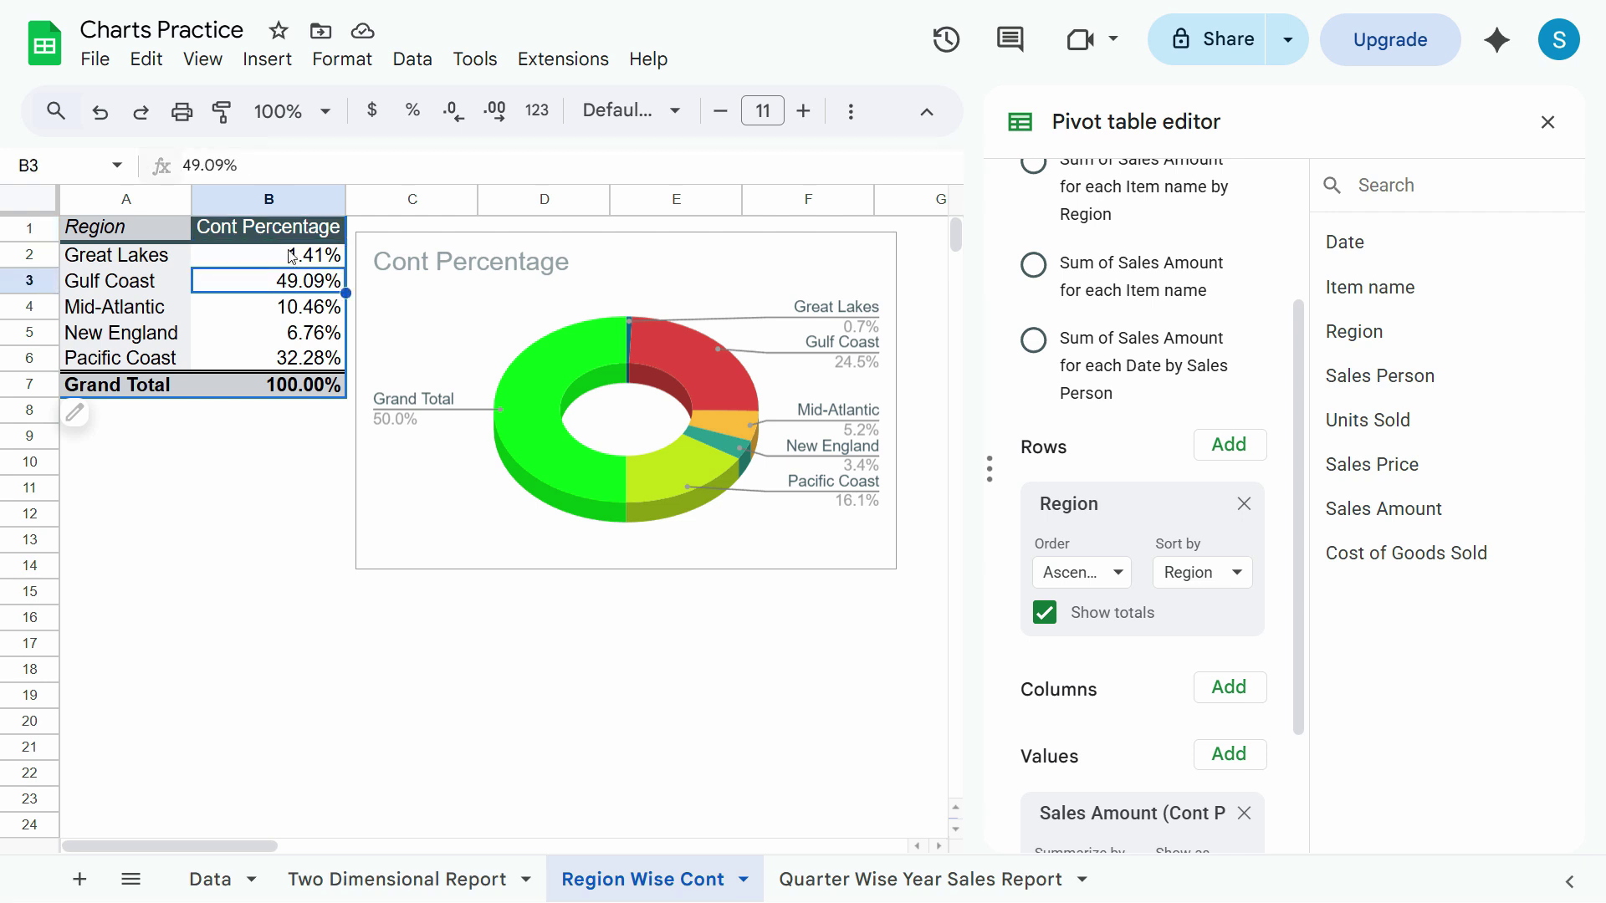
Replace the pie chart's title with "Region Wise Contricution Percentage".
key("Up")
key("Up")
left_click(255, 234)
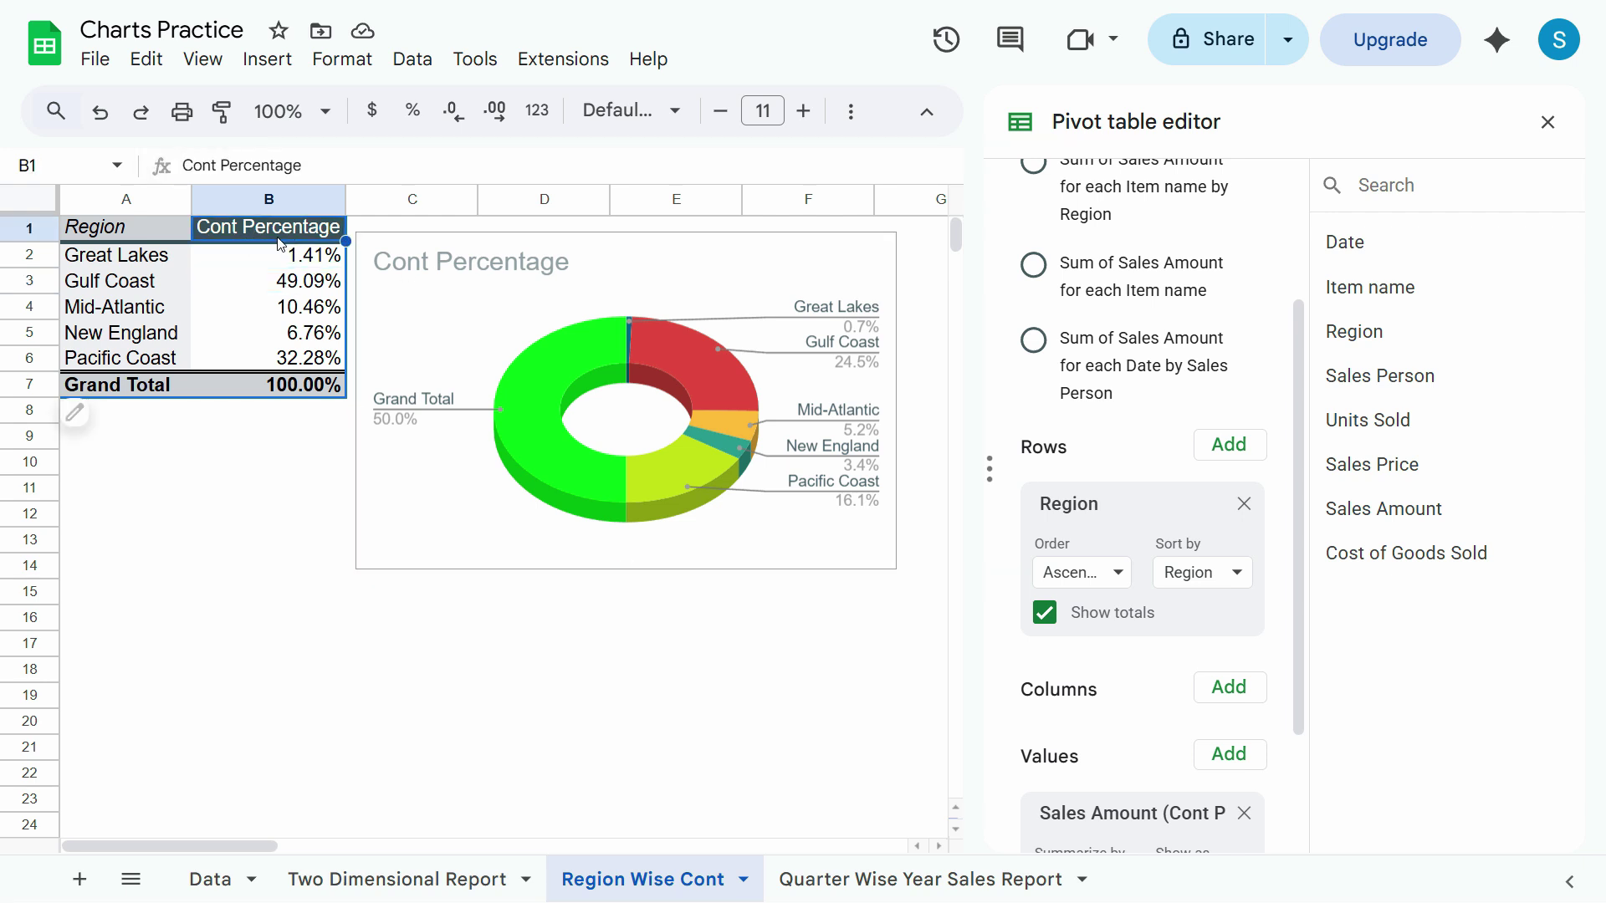
left_click(528, 280)
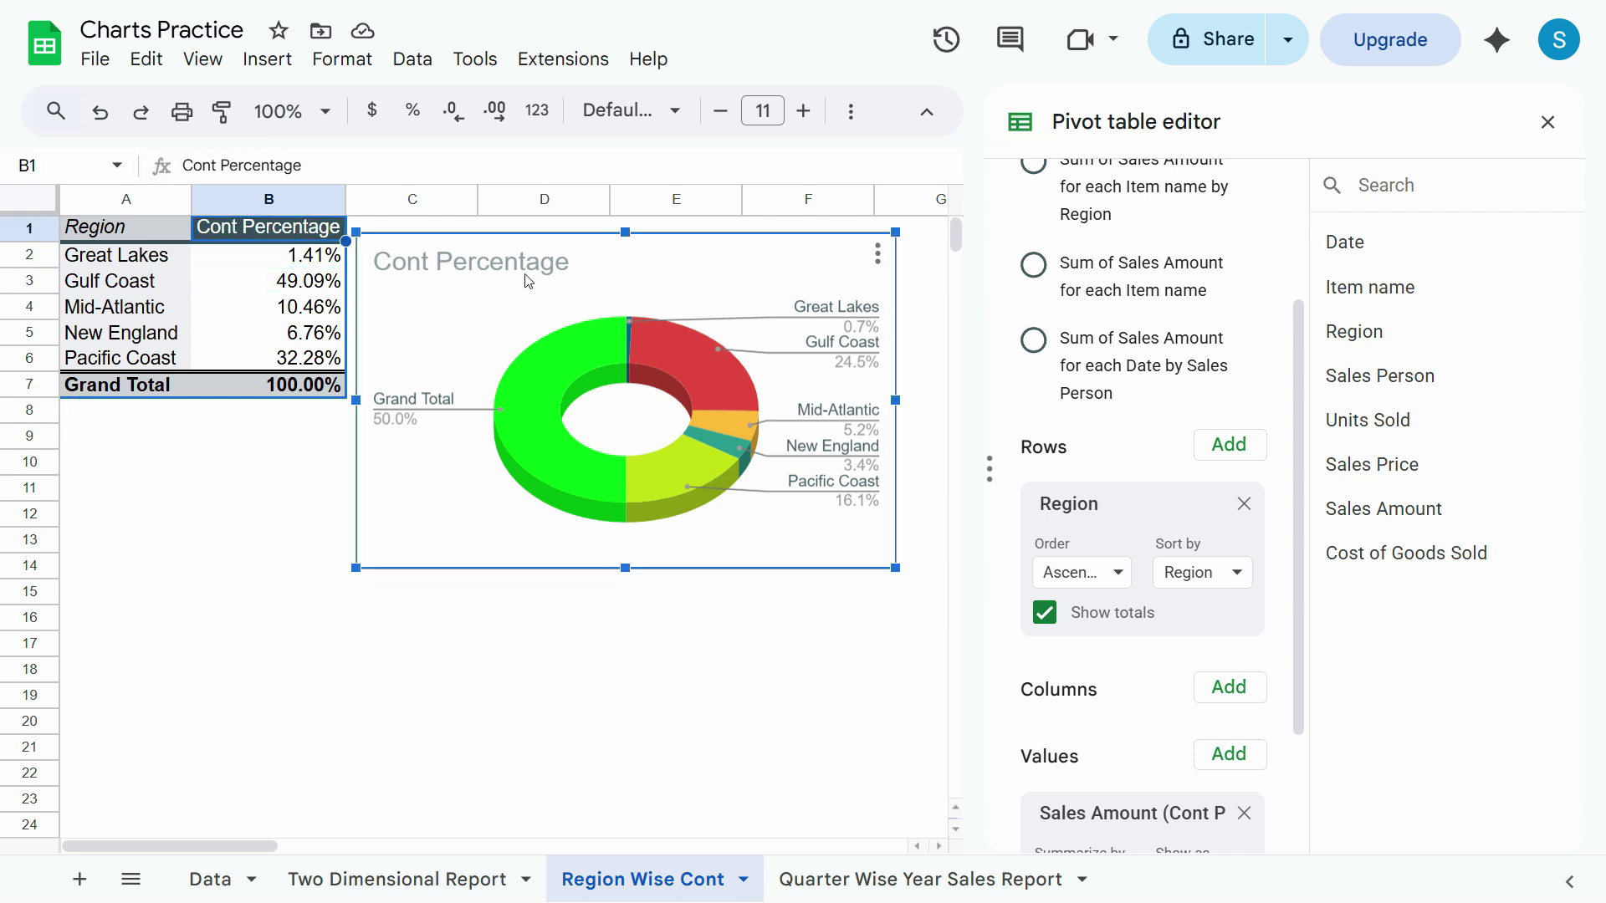
double_click(534, 266)
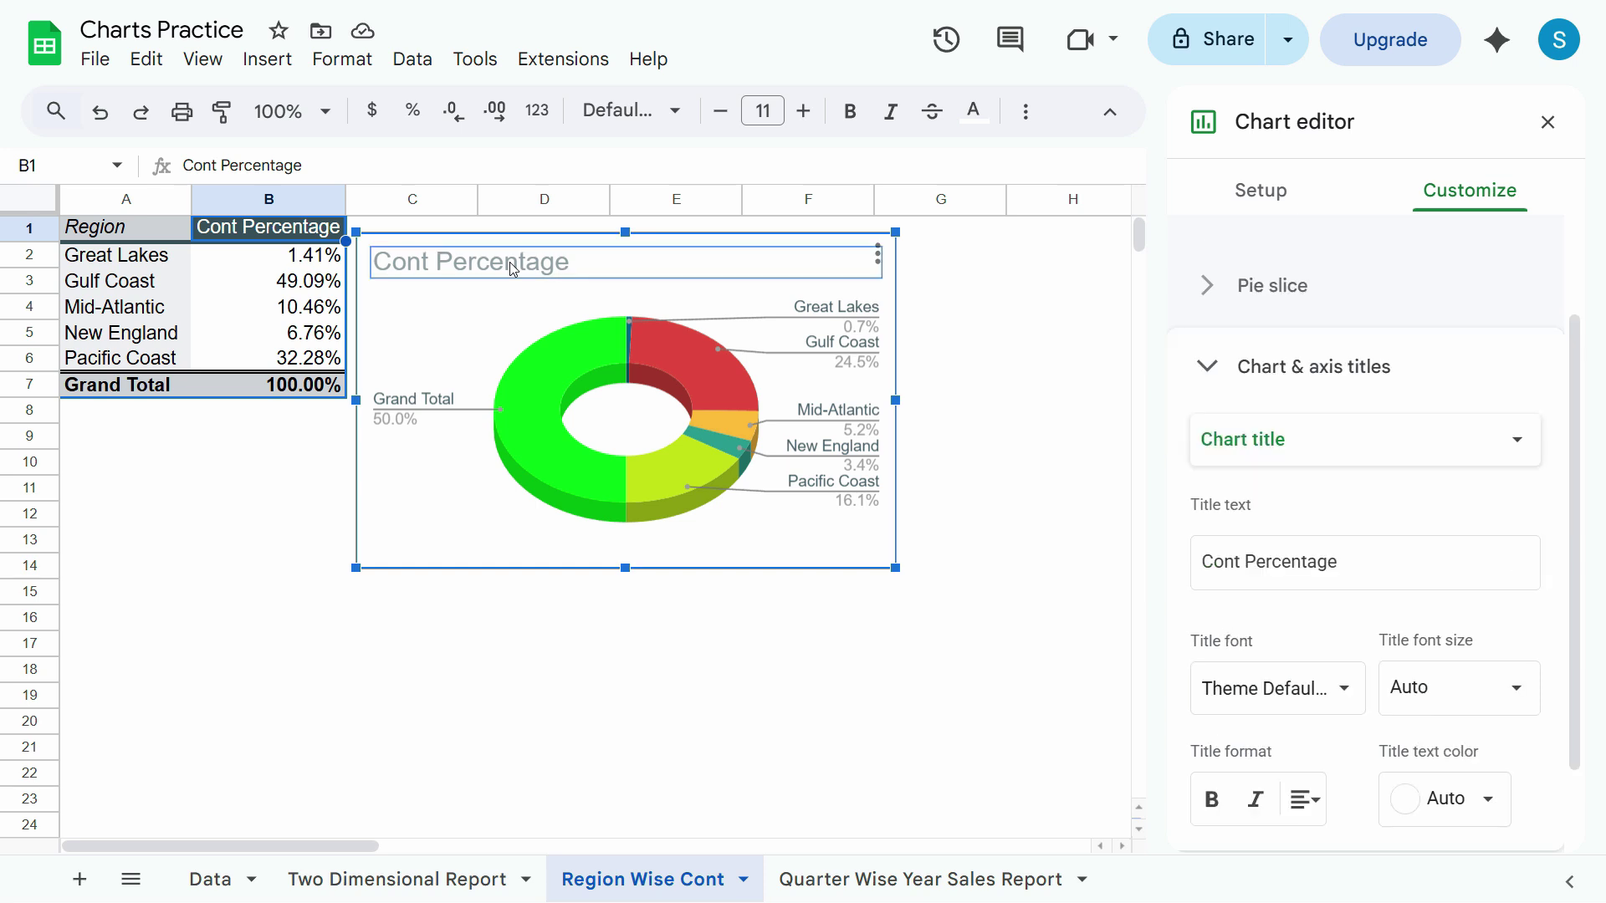
left_click(516, 272)
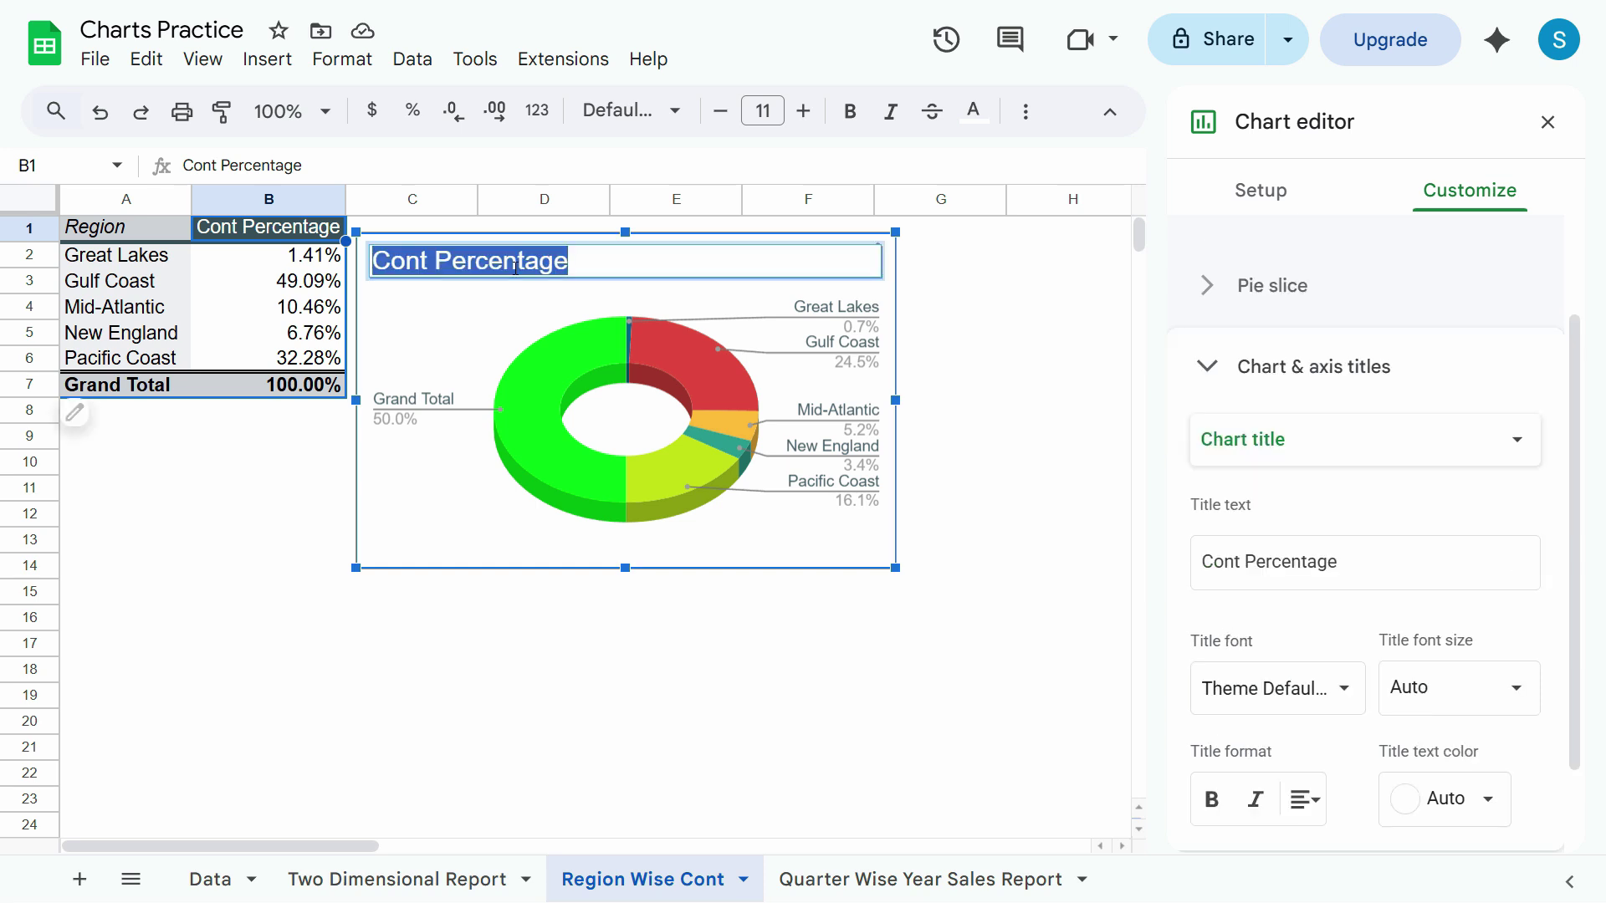
type("Region Wizse")
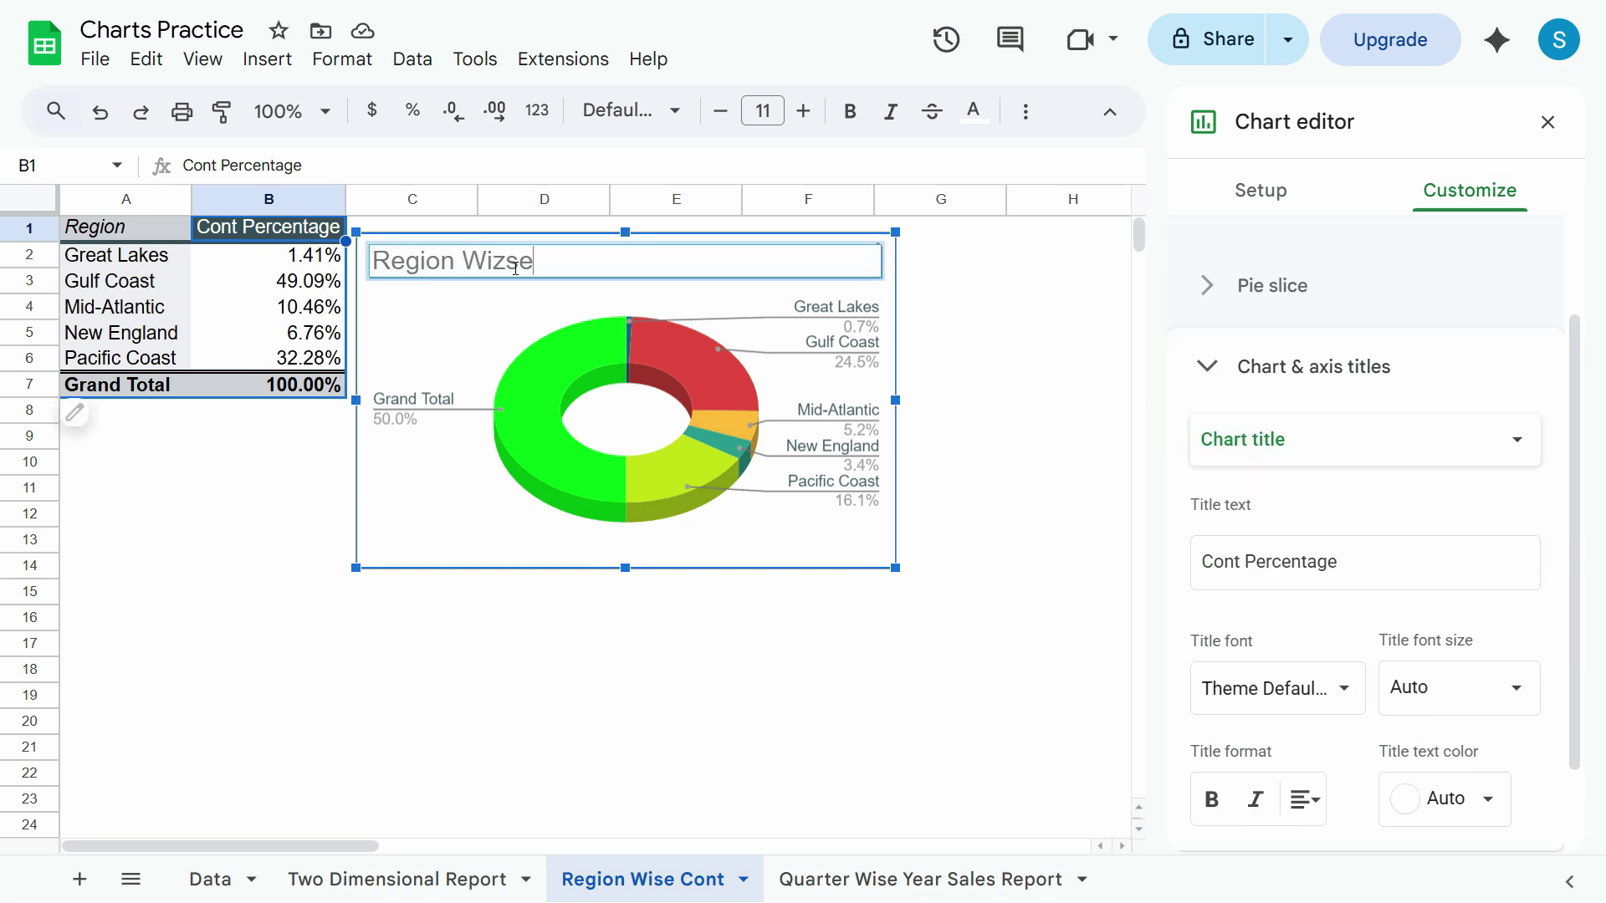
key("BackSpace")
type("e Controc")
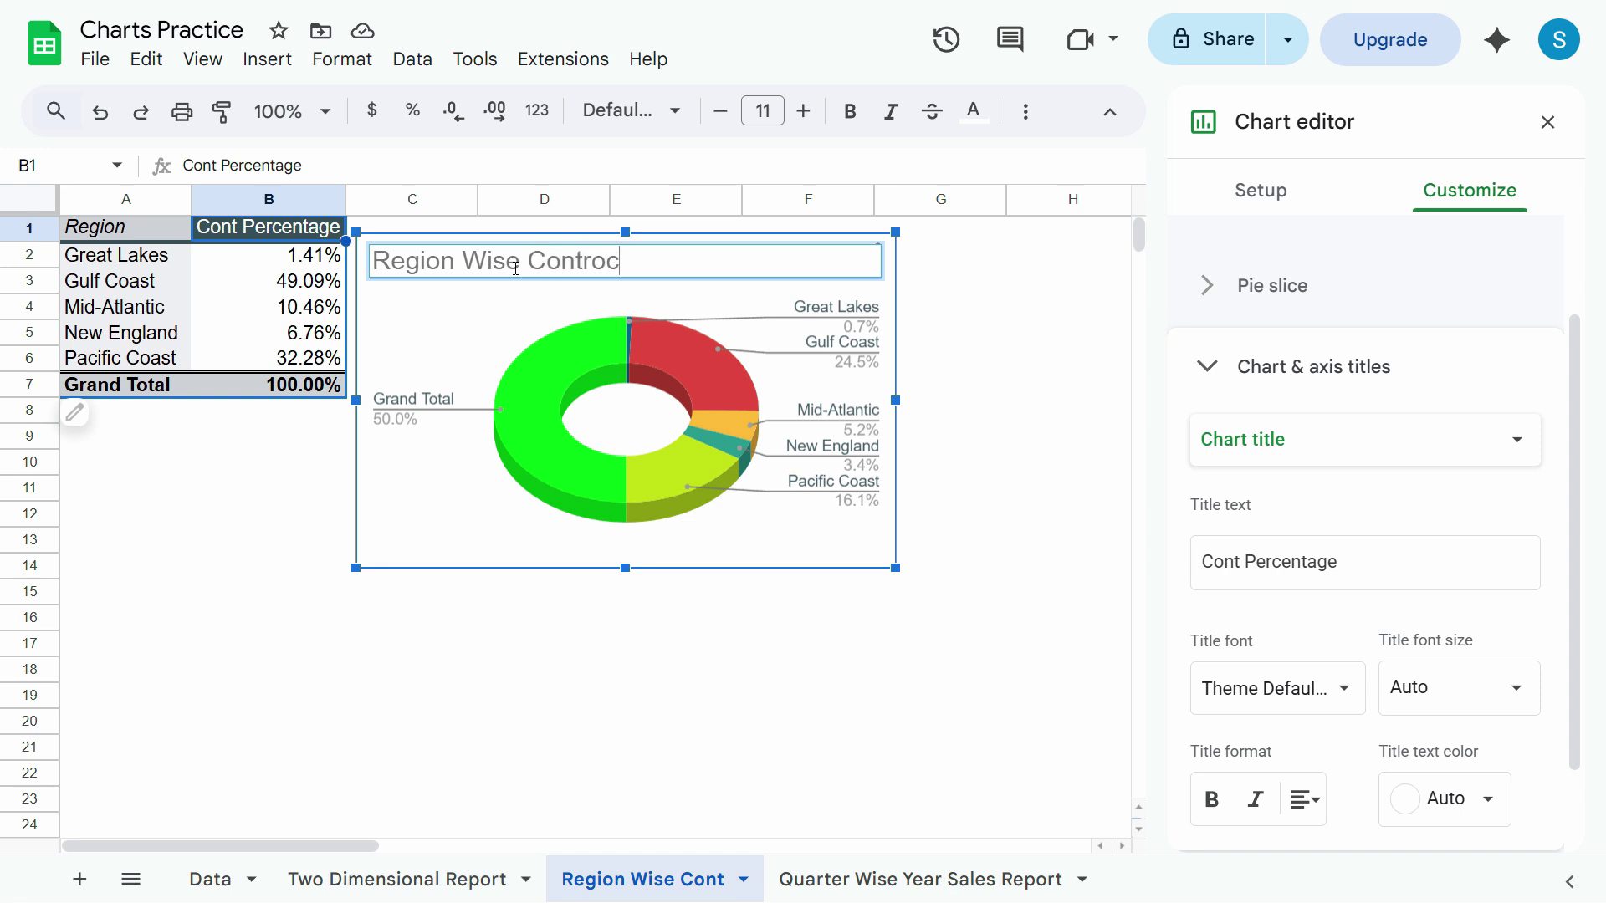
key("BackSpace")
key("BackSpace")
type("icution Percentage")
key("Return")
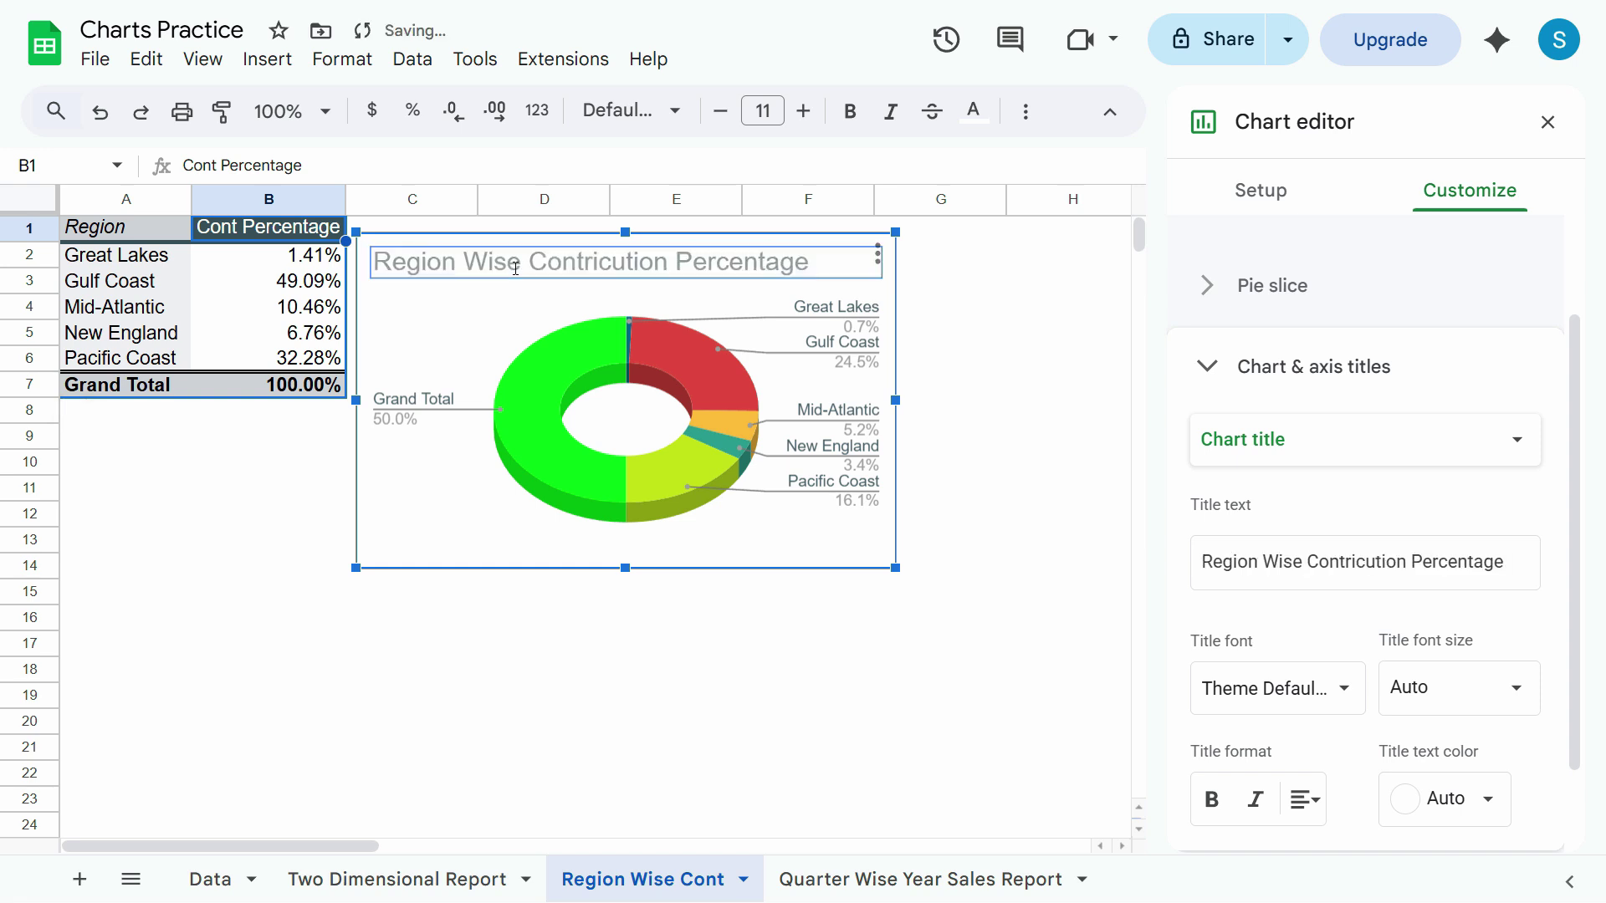
Correct the misspelled word so the chart title reads "Region Wise Contribution Percentage".
left_click(546, 273)
left_click(611, 264)
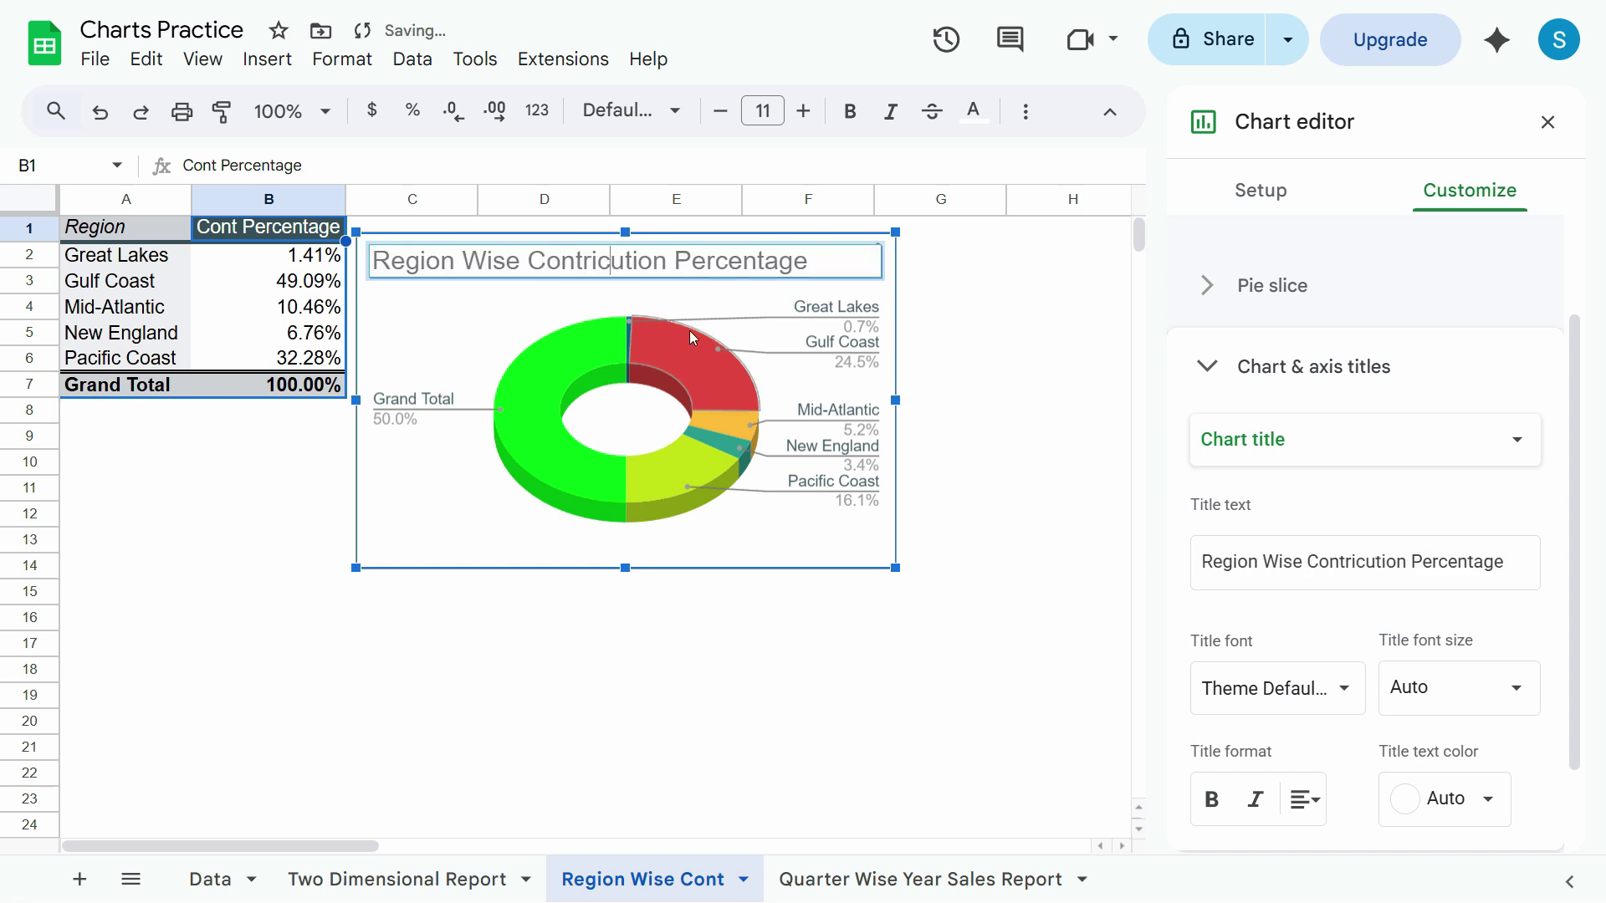
key("BackSpace")
key("BackSpace")
type("ib")
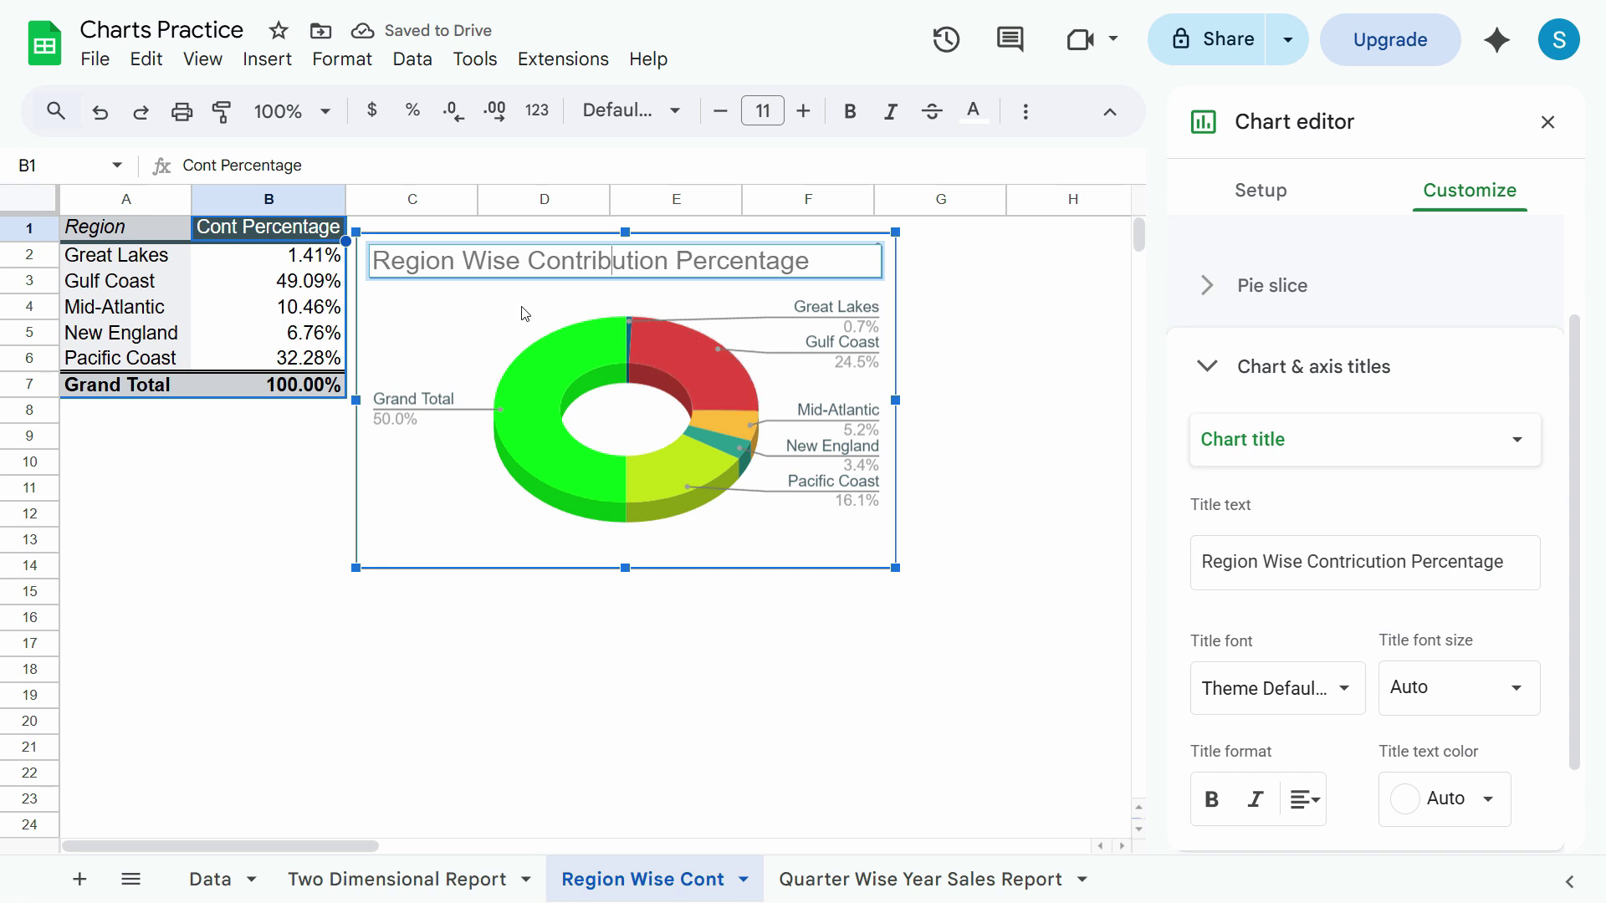
key("Return")
Enlarge the pie chart proportionally, extending it down to row 17 and across to the start of column H.
left_click(771, 266)
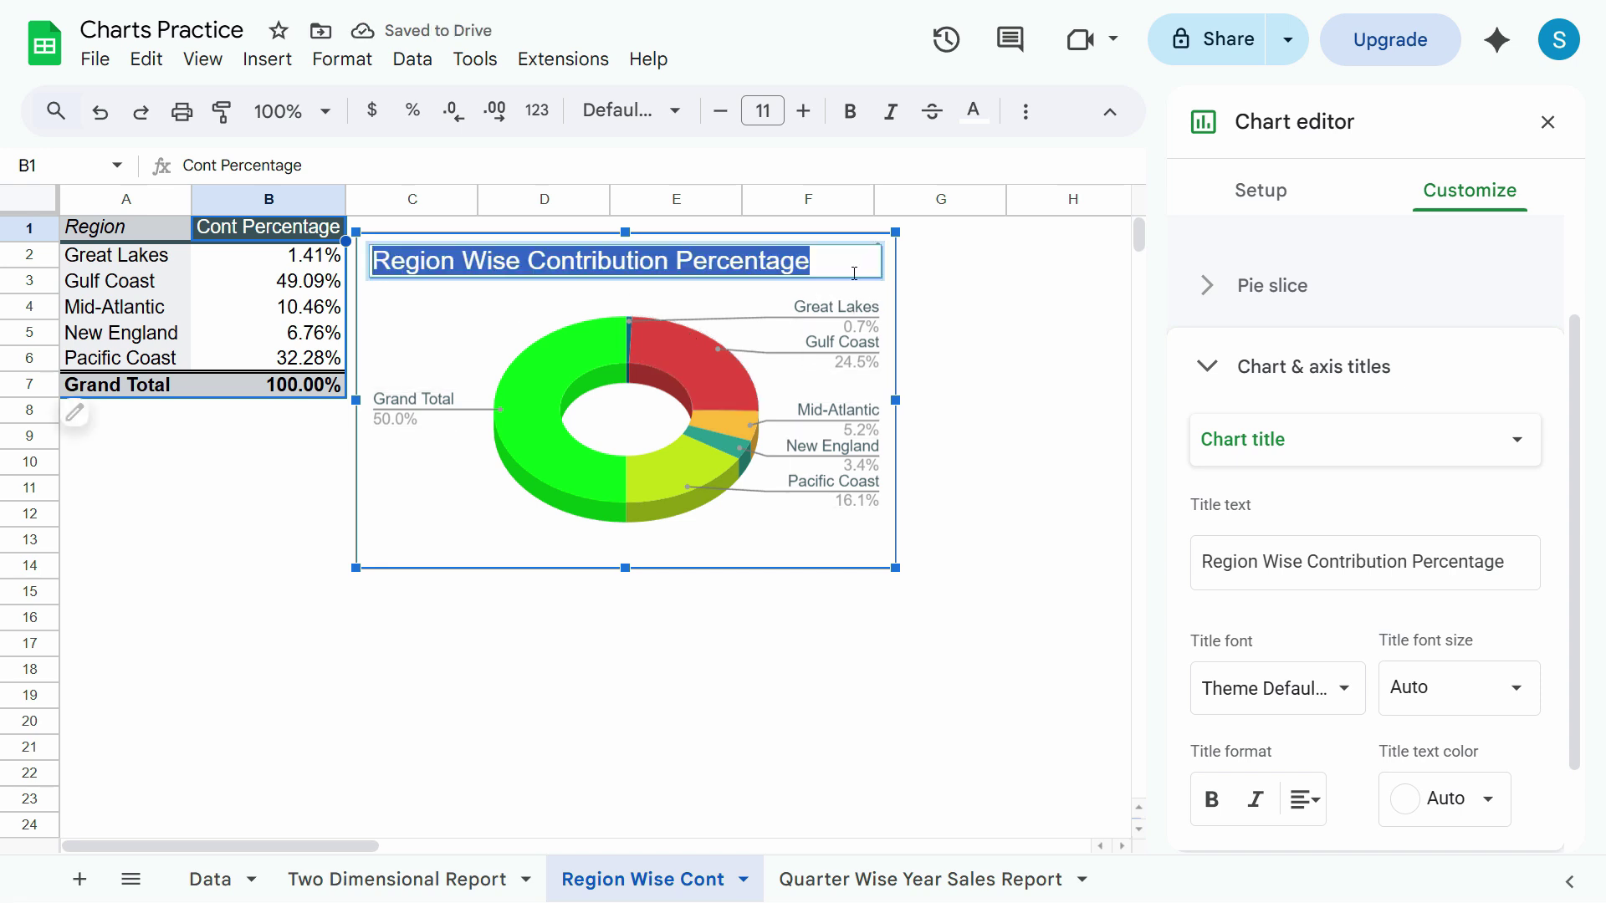
left_click(770, 286)
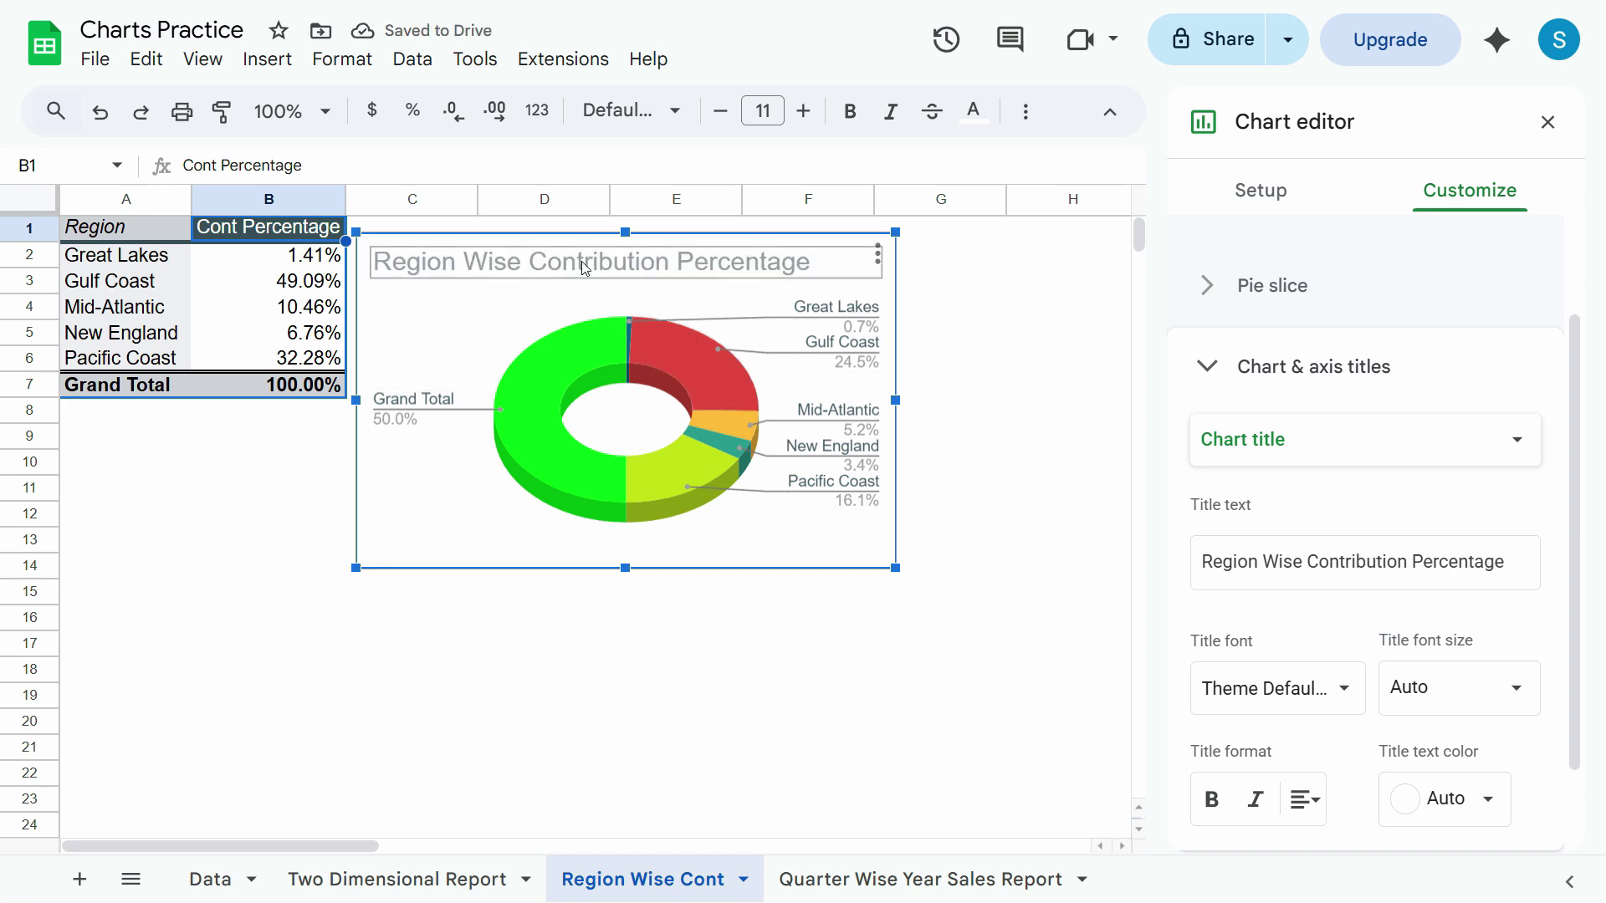
left_click(583, 261)
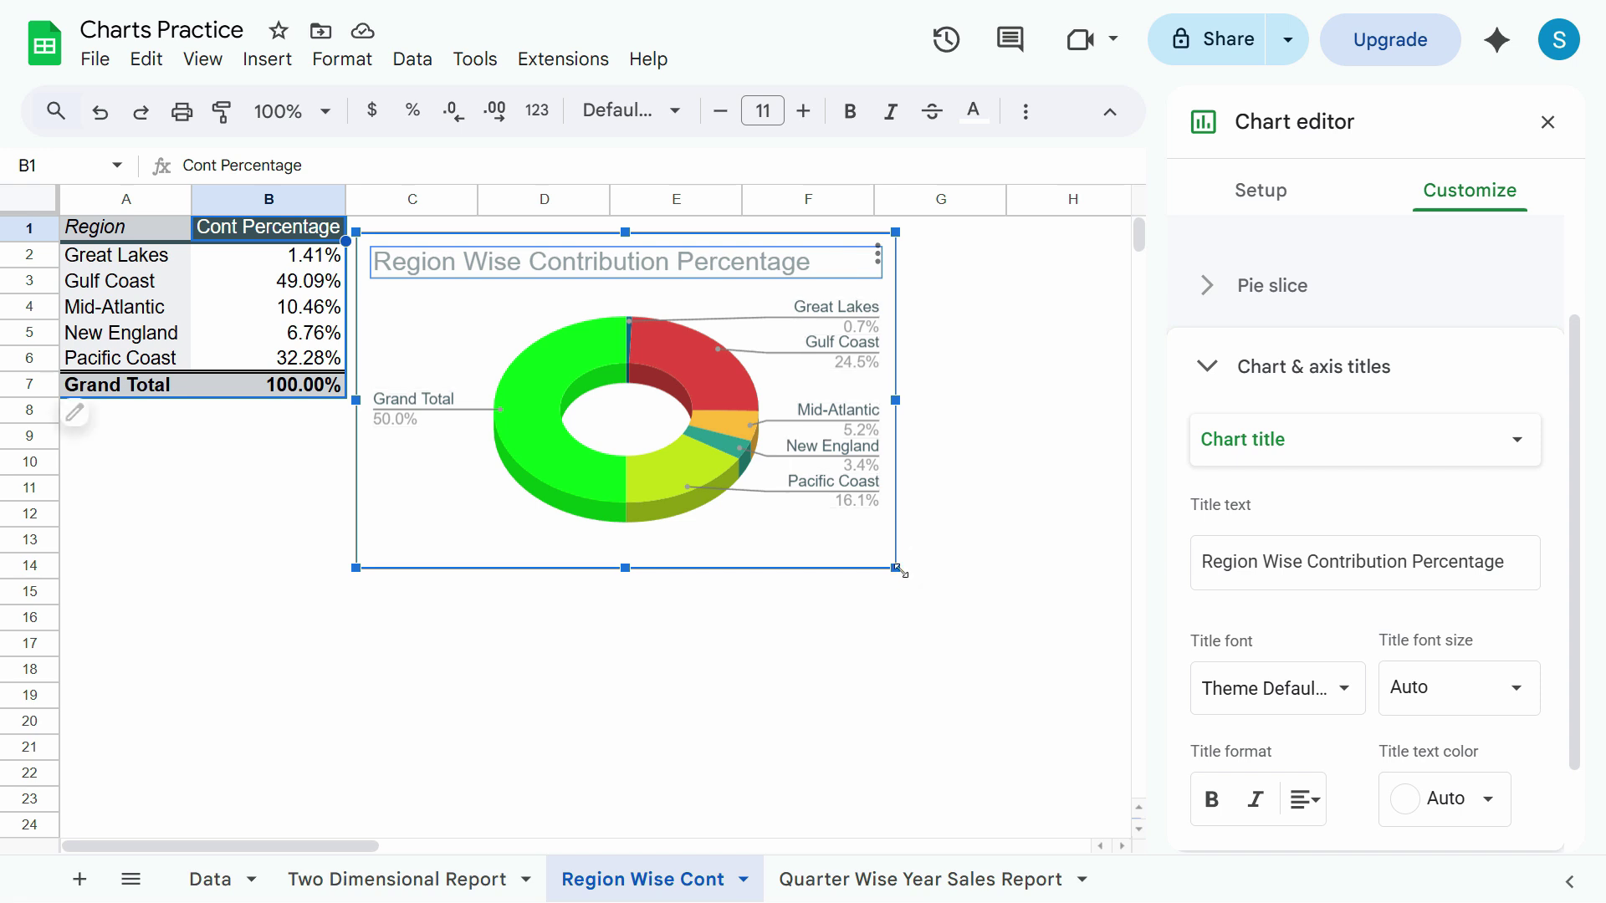
left_click_drag(895, 568, 1014, 641)
Try to make the chart title bold directly on the chart.
left_click(769, 281)
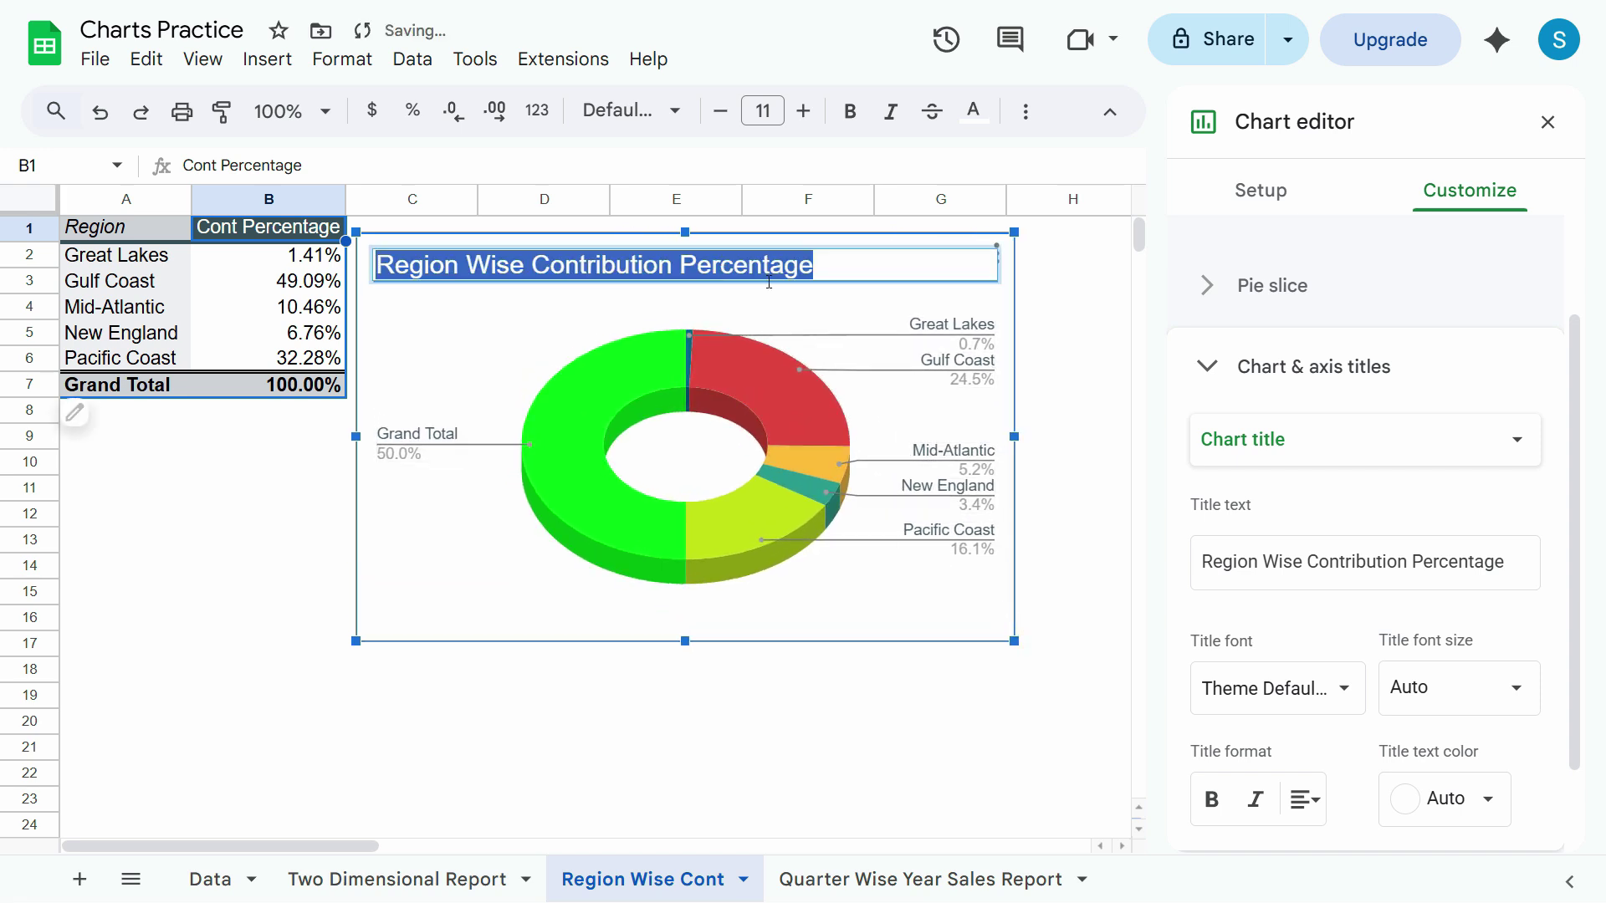
key("Escape")
type("b")
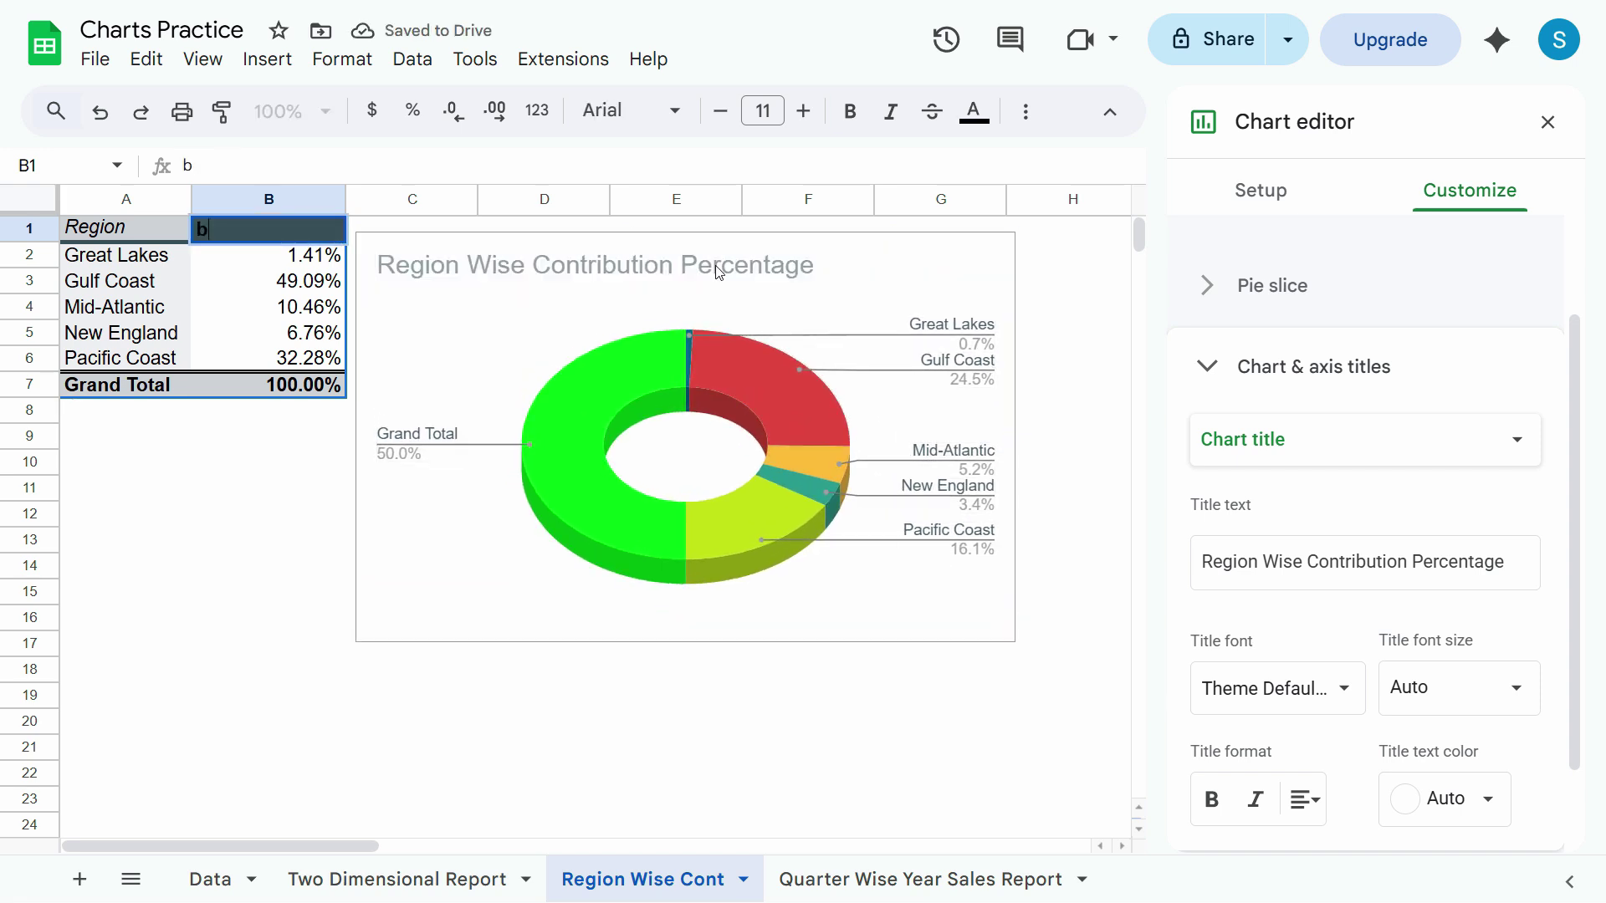
left_click(718, 276)
left_click(718, 272)
type("B")
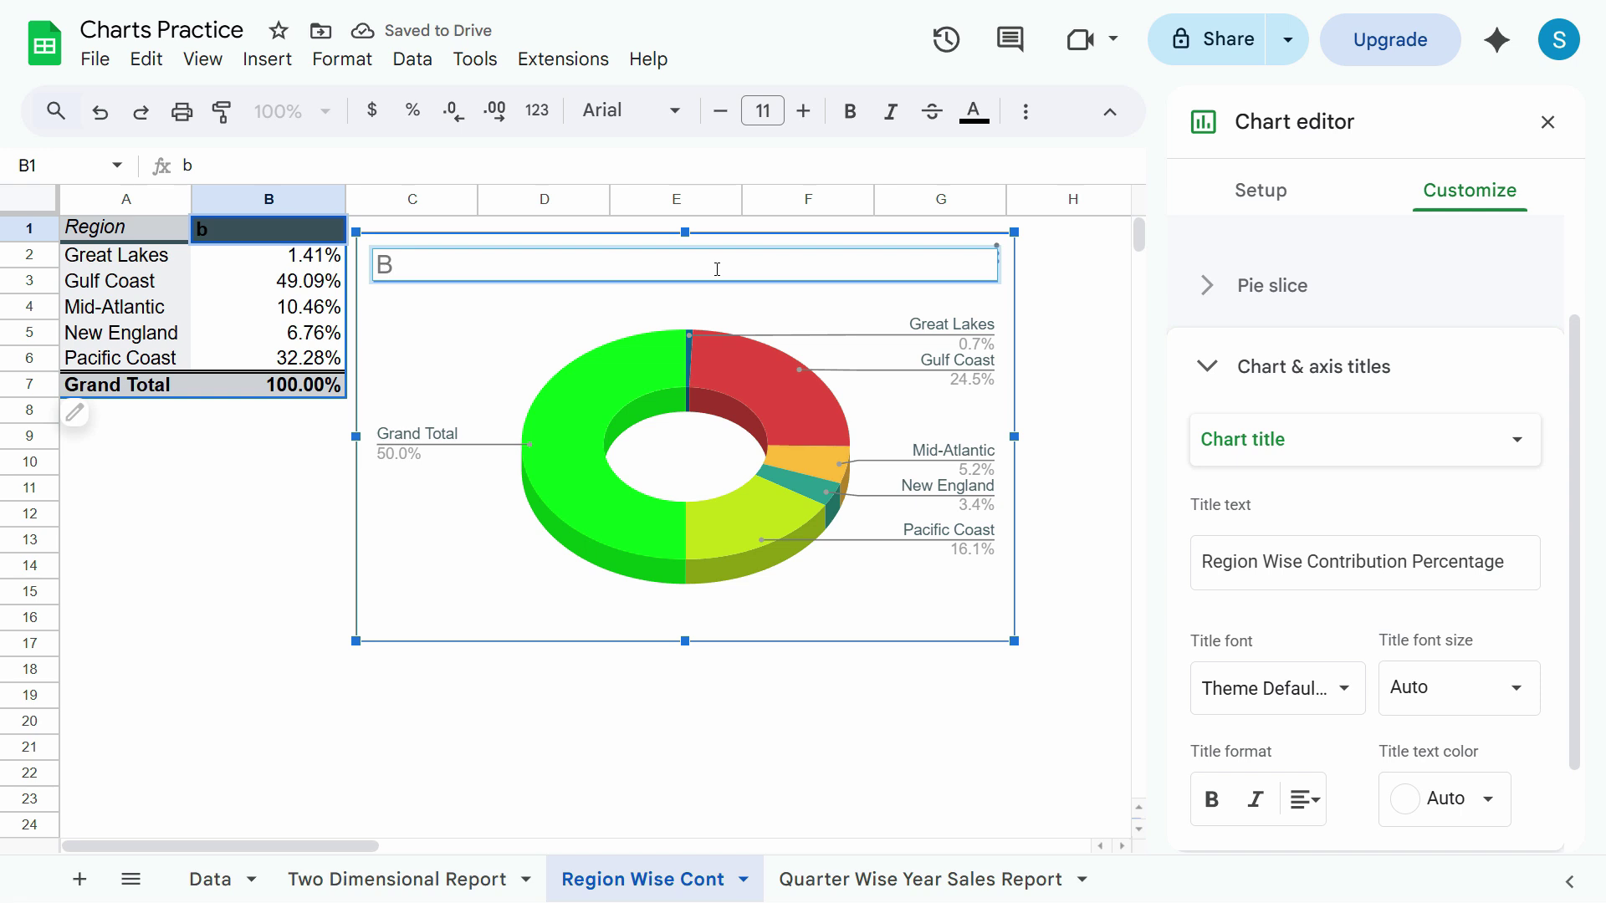
key("ctrl+z")
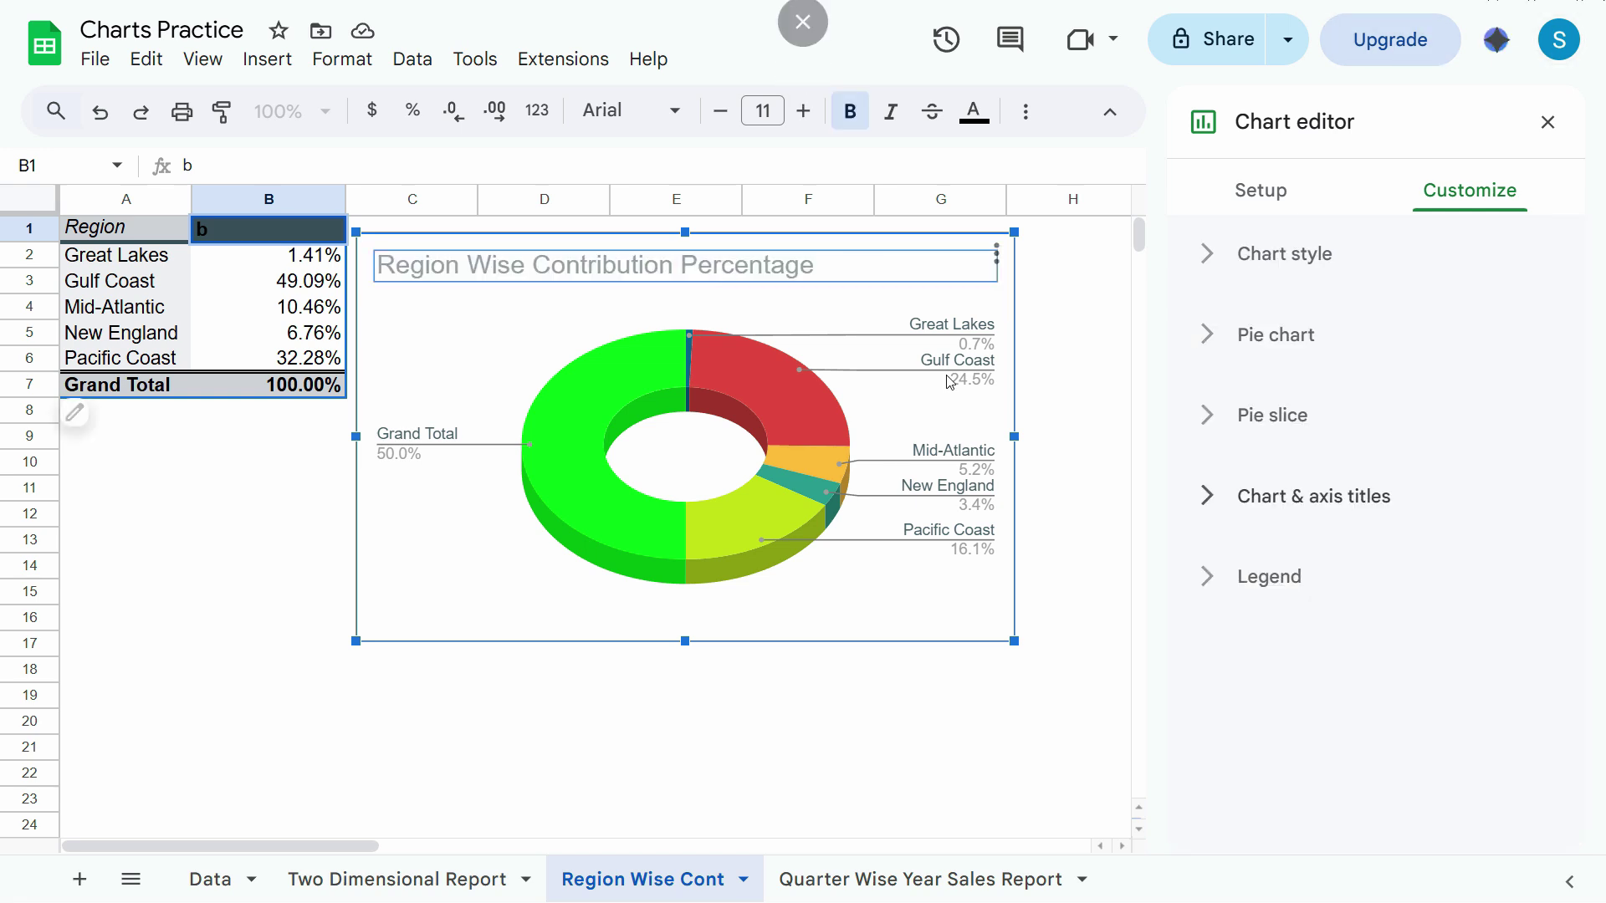
Make the chart title bold and set its text color to black.
left_click(741, 272)
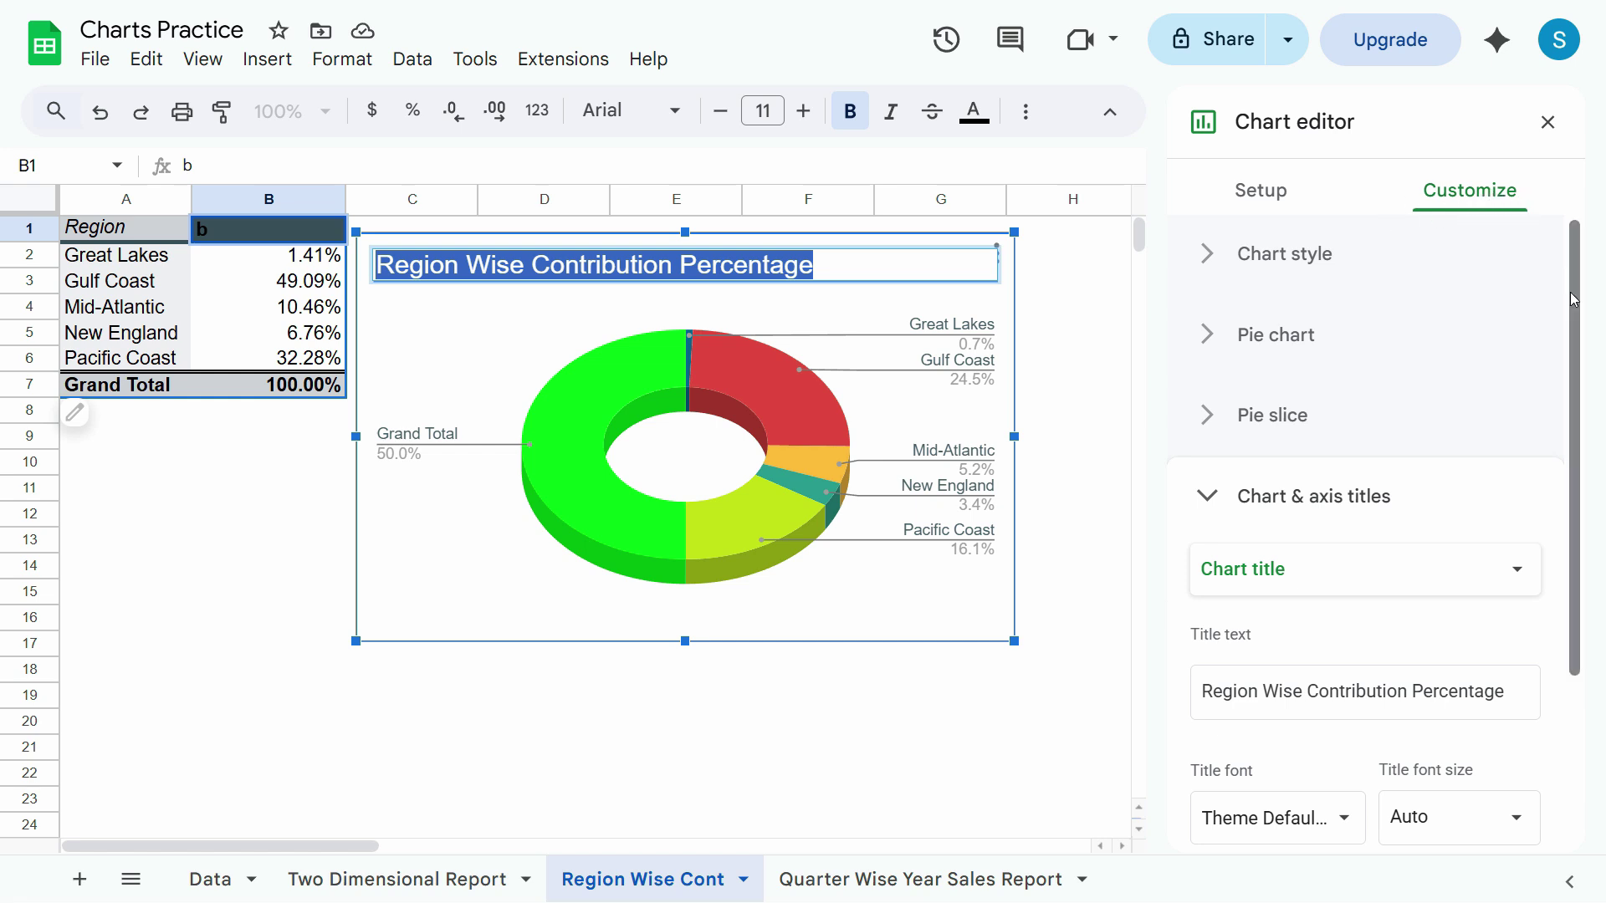
scroll(1262, 652, "down", 3)
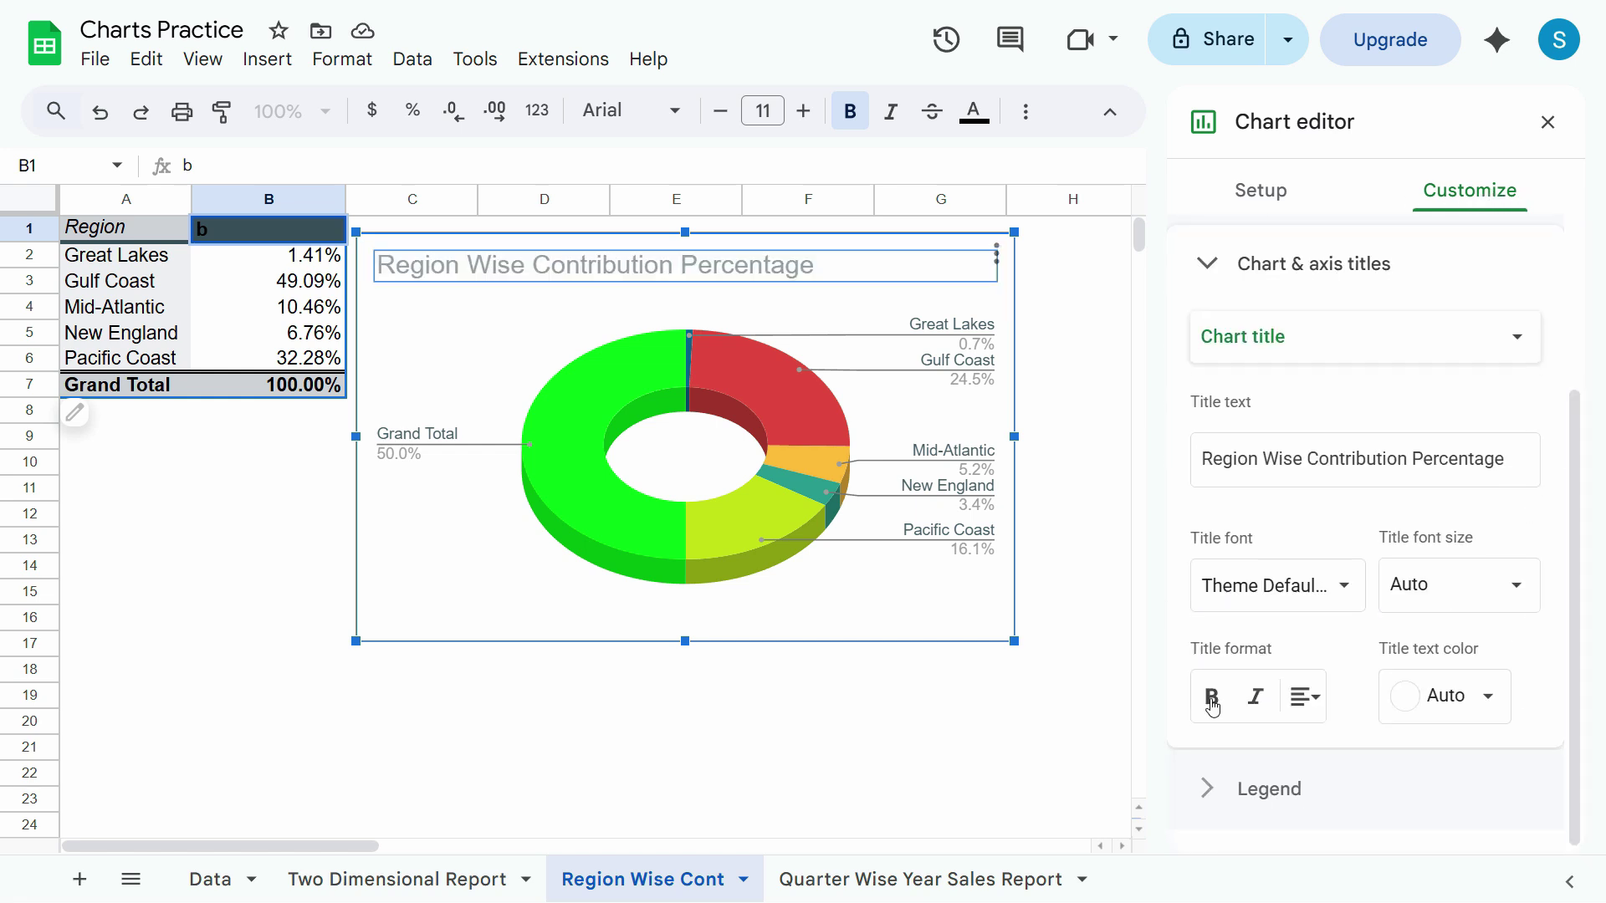
double_click(776, 265)
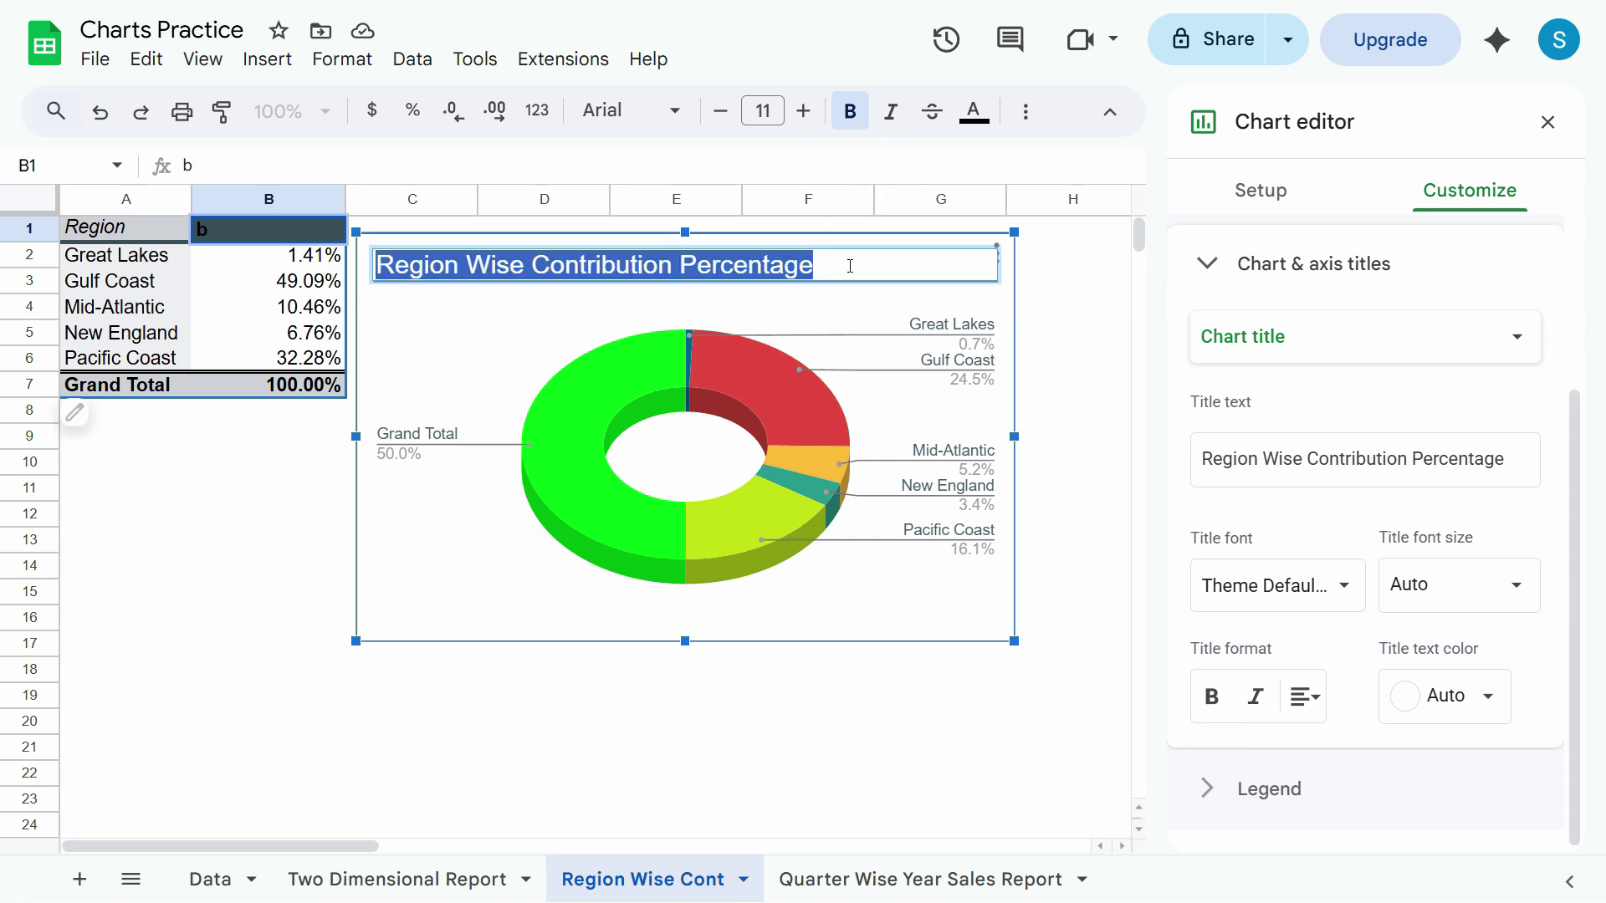
left_click(1212, 703)
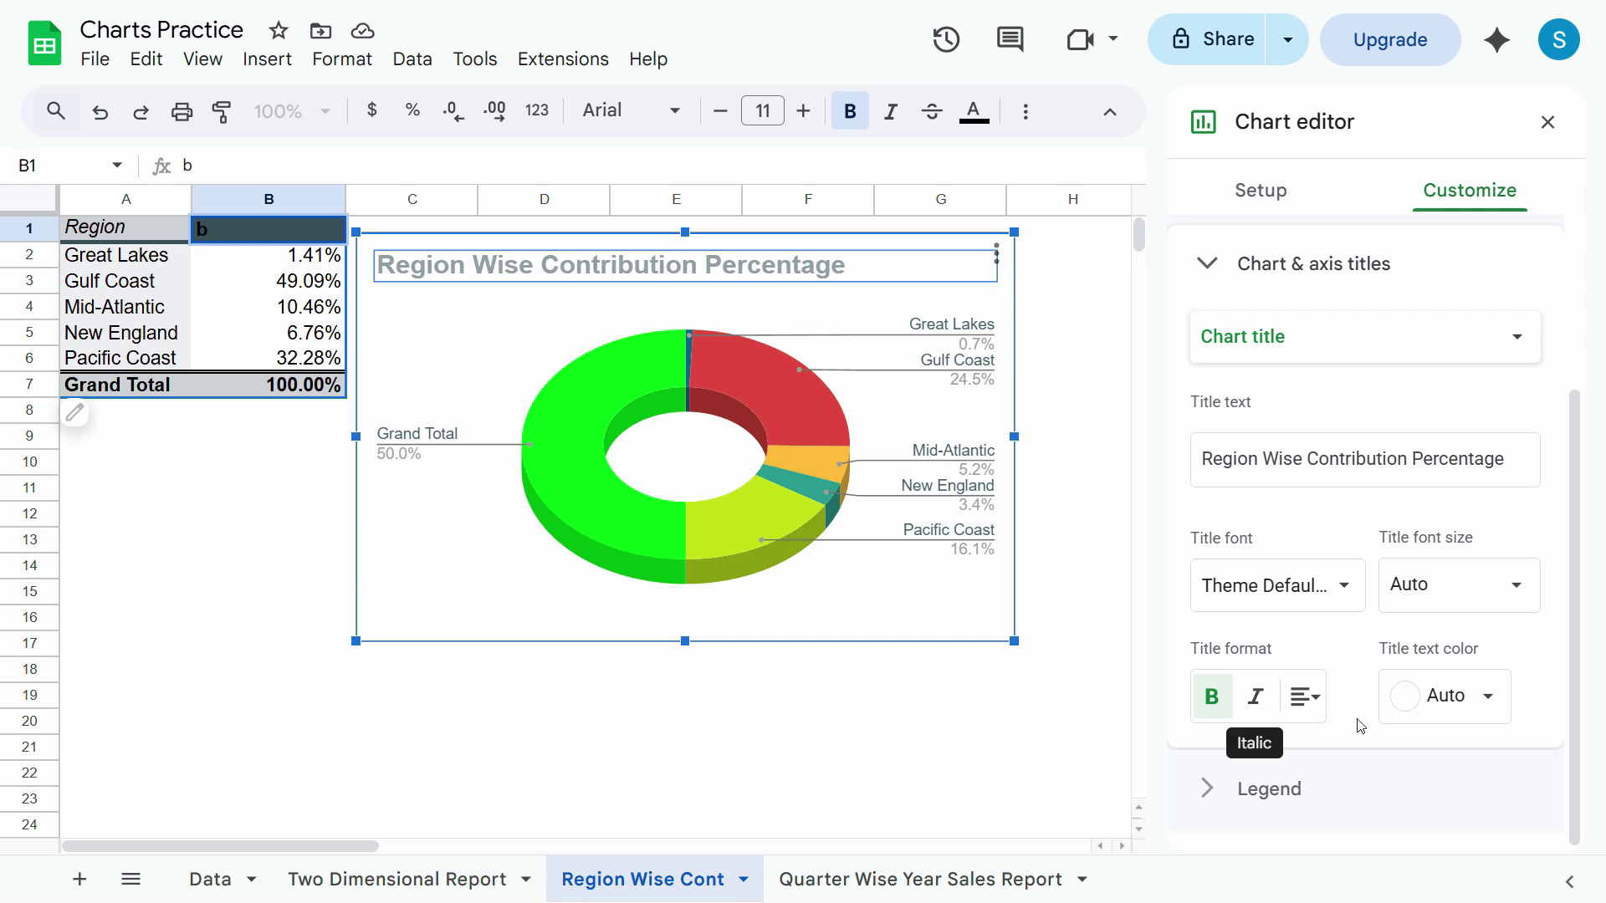
left_click(1470, 706)
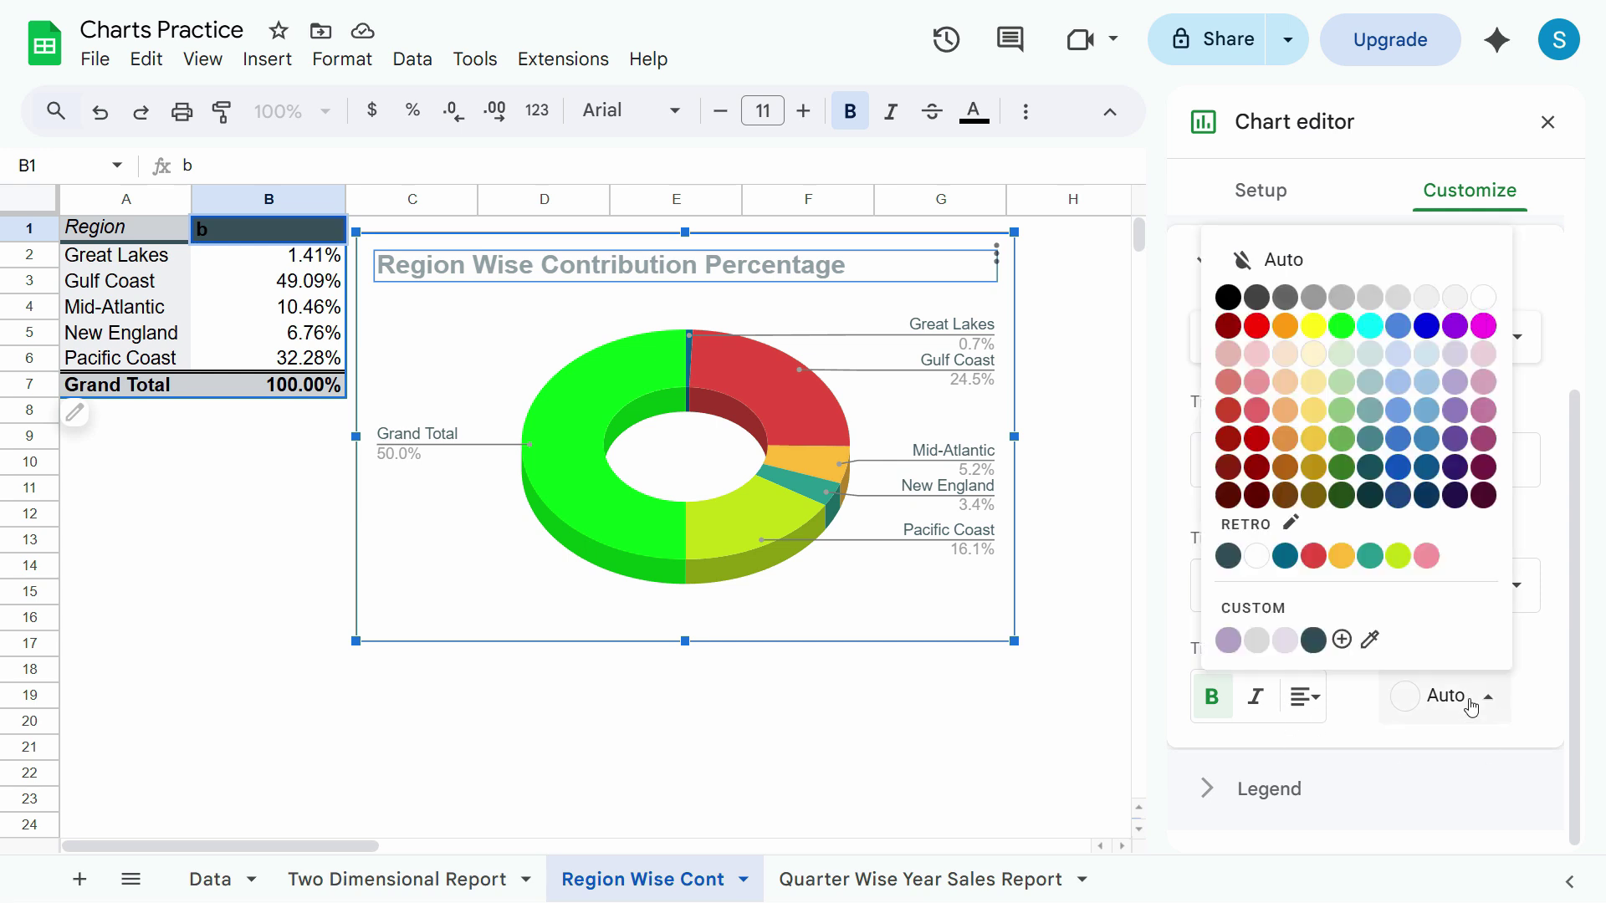
left_click(1228, 297)
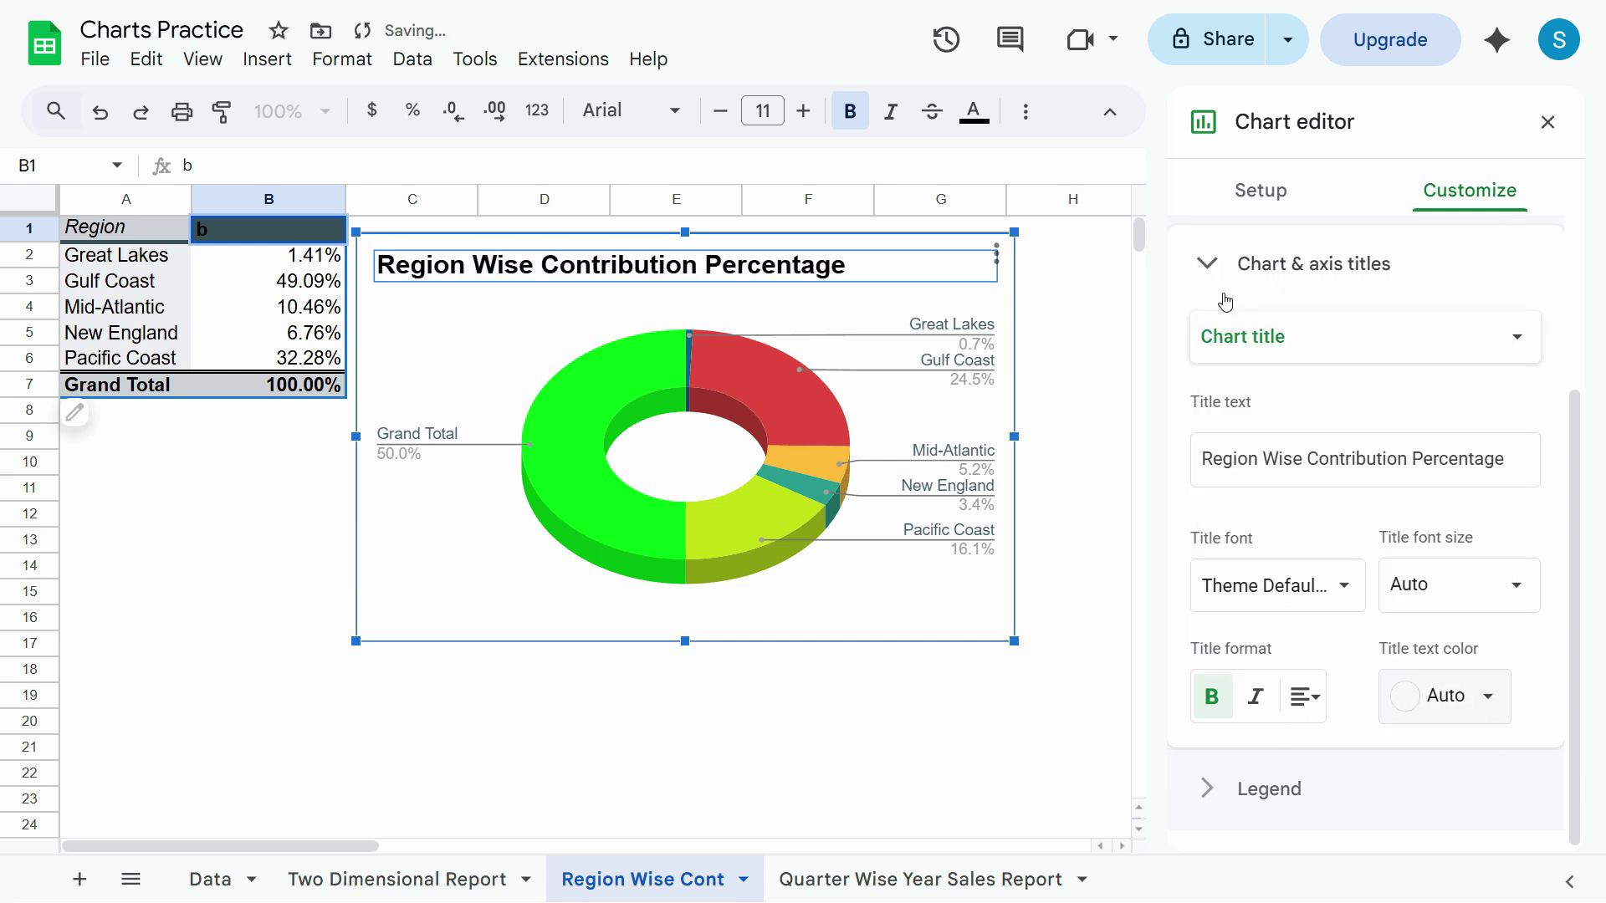
left_click(1426, 679)
Try font sizes 12 and 16 on the chart title and undo the size change.
left_click(1510, 576)
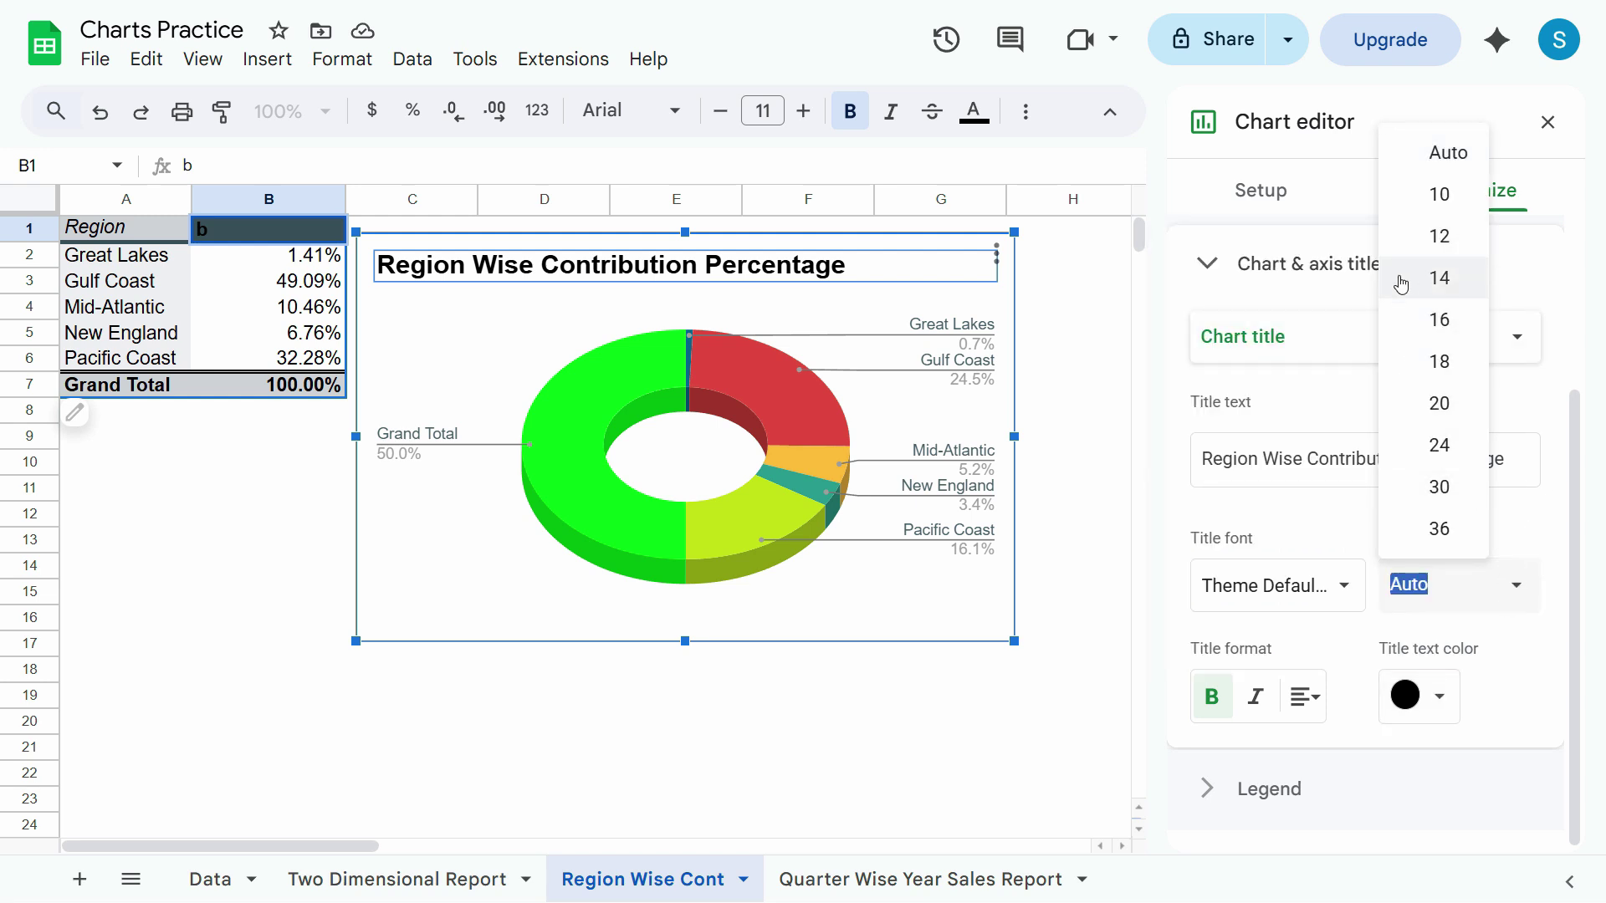
left_click(1437, 237)
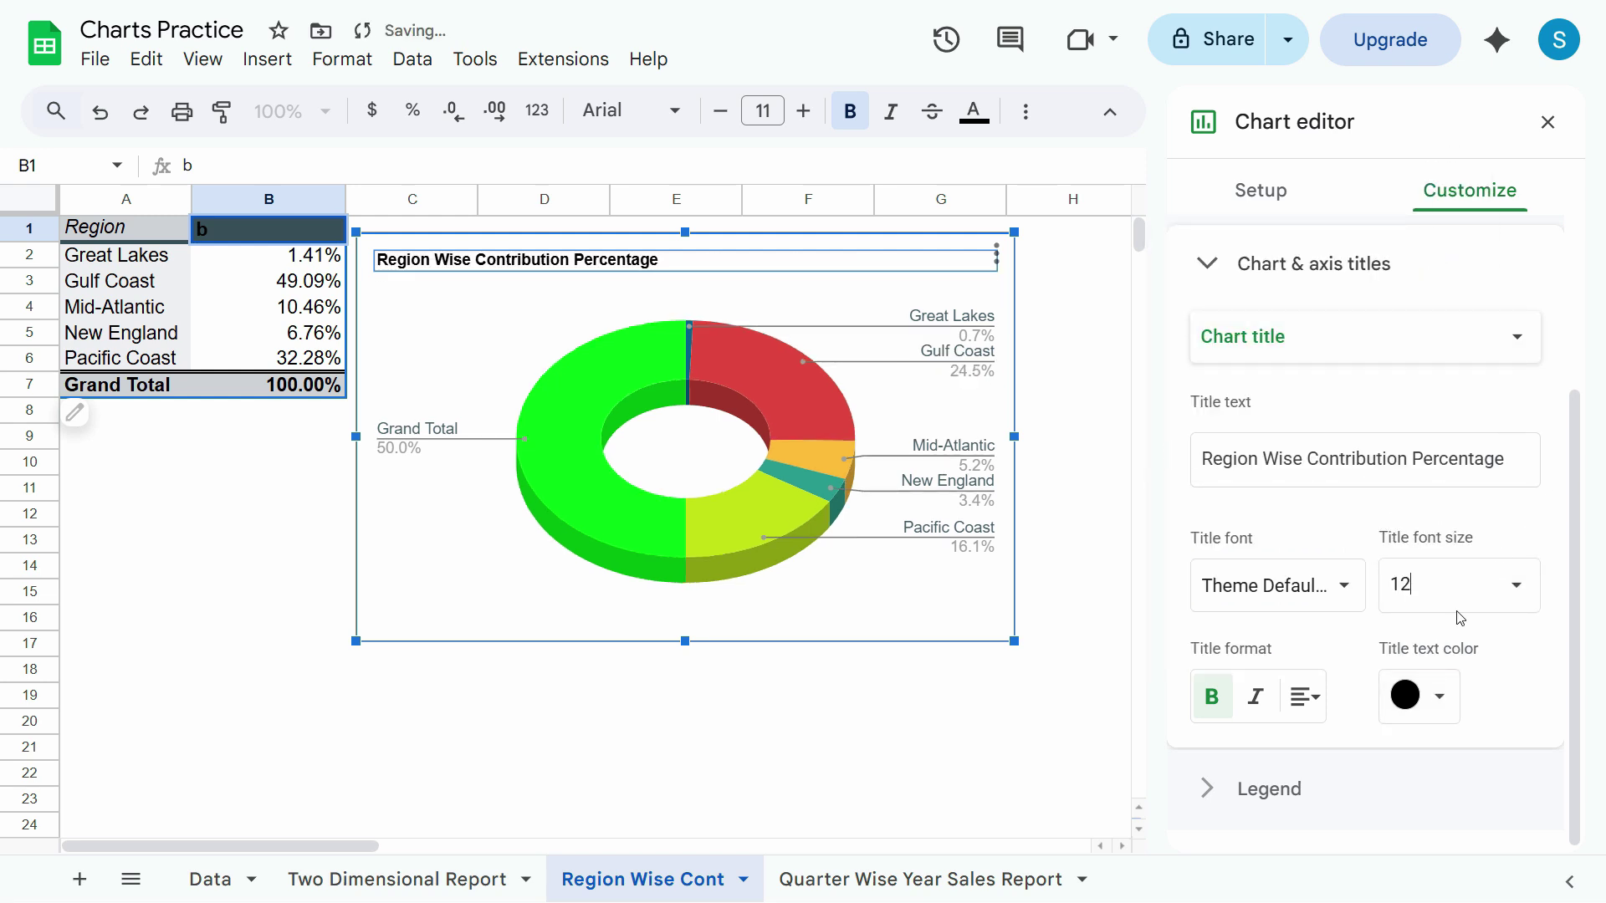
key("BackSpace")
type("6")
key("Return")
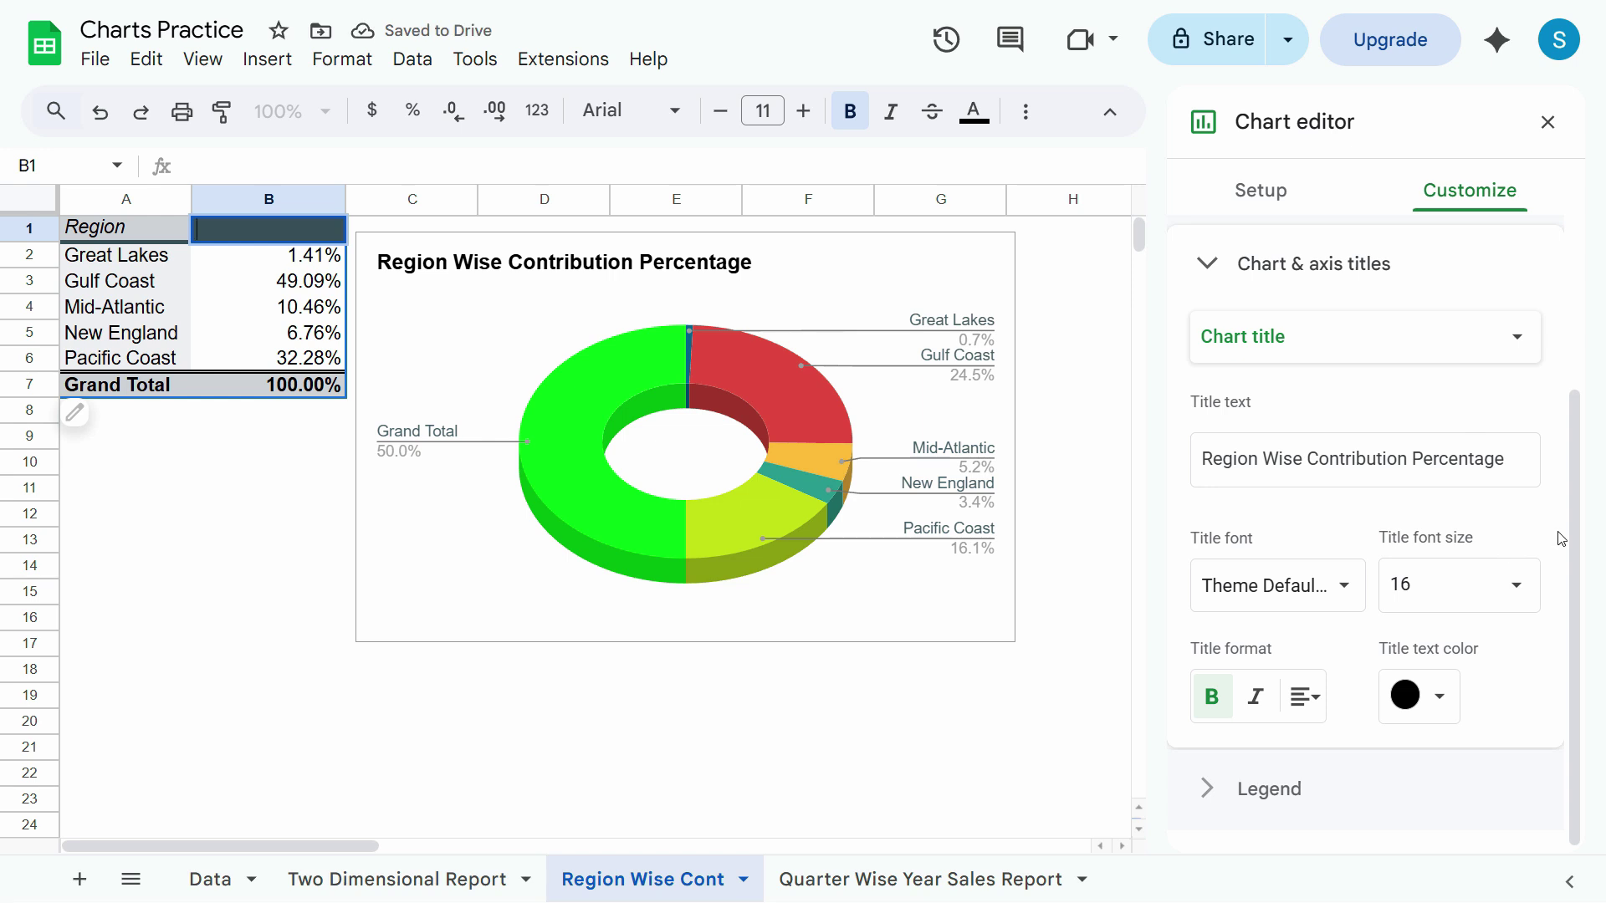
key("ctrl+z")
left_click(940, 747)
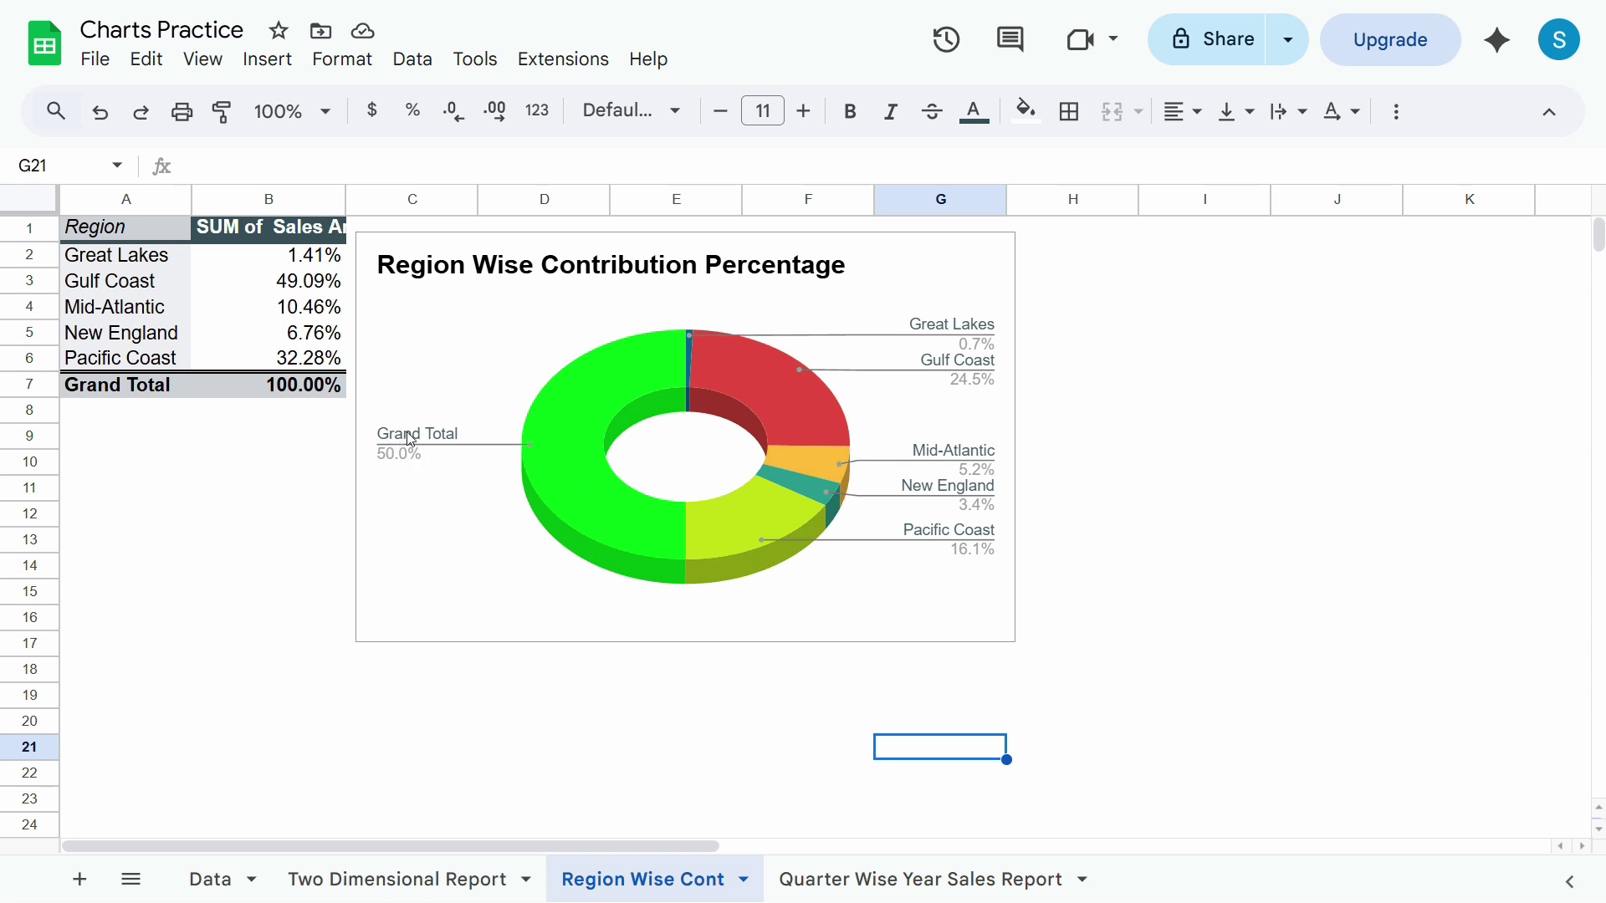
Set the pie chart's data range to A1:B6 so the Grand Total row is left out.
double_click(669, 374)
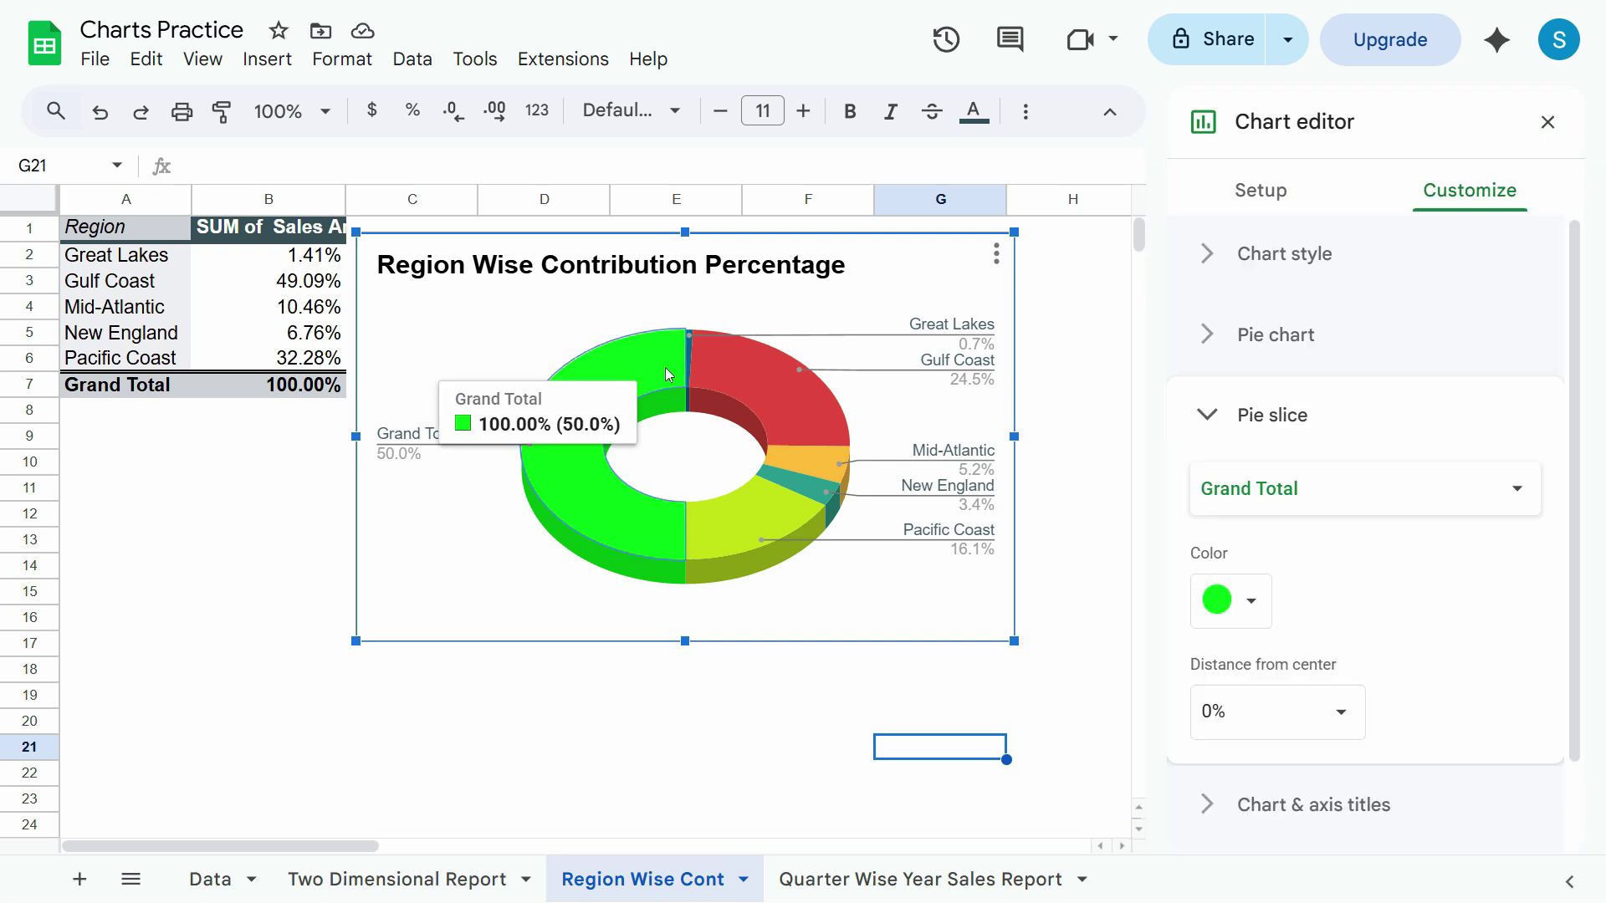
left_click(1207, 415)
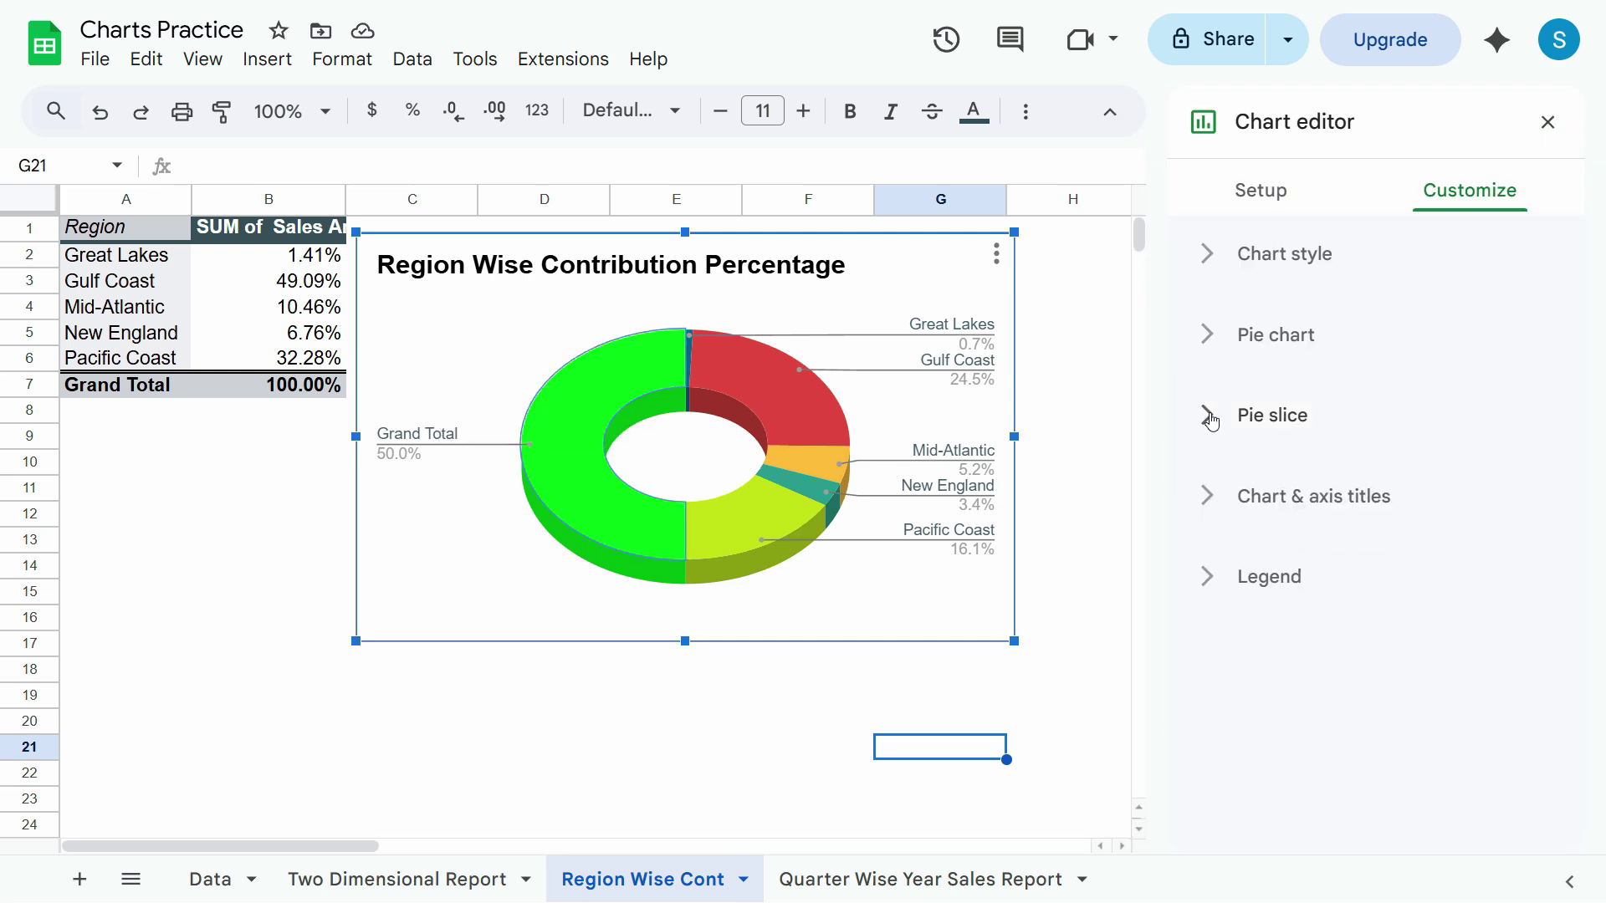
left_click(1263, 490)
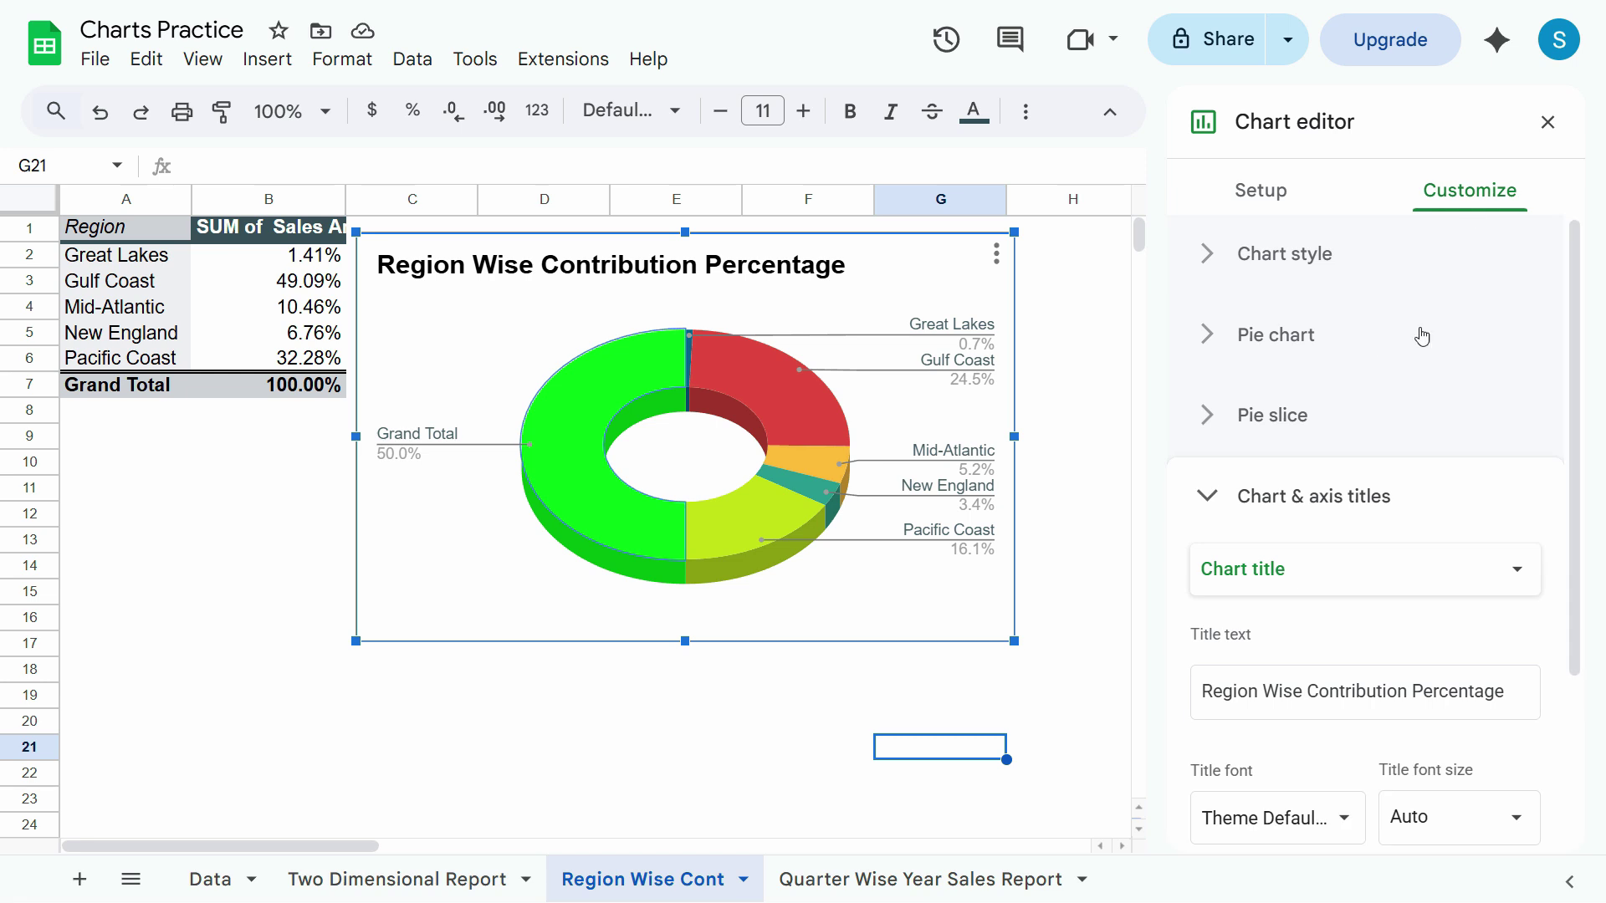
scroll(1420, 337, "down", 3)
left_click(1548, 121)
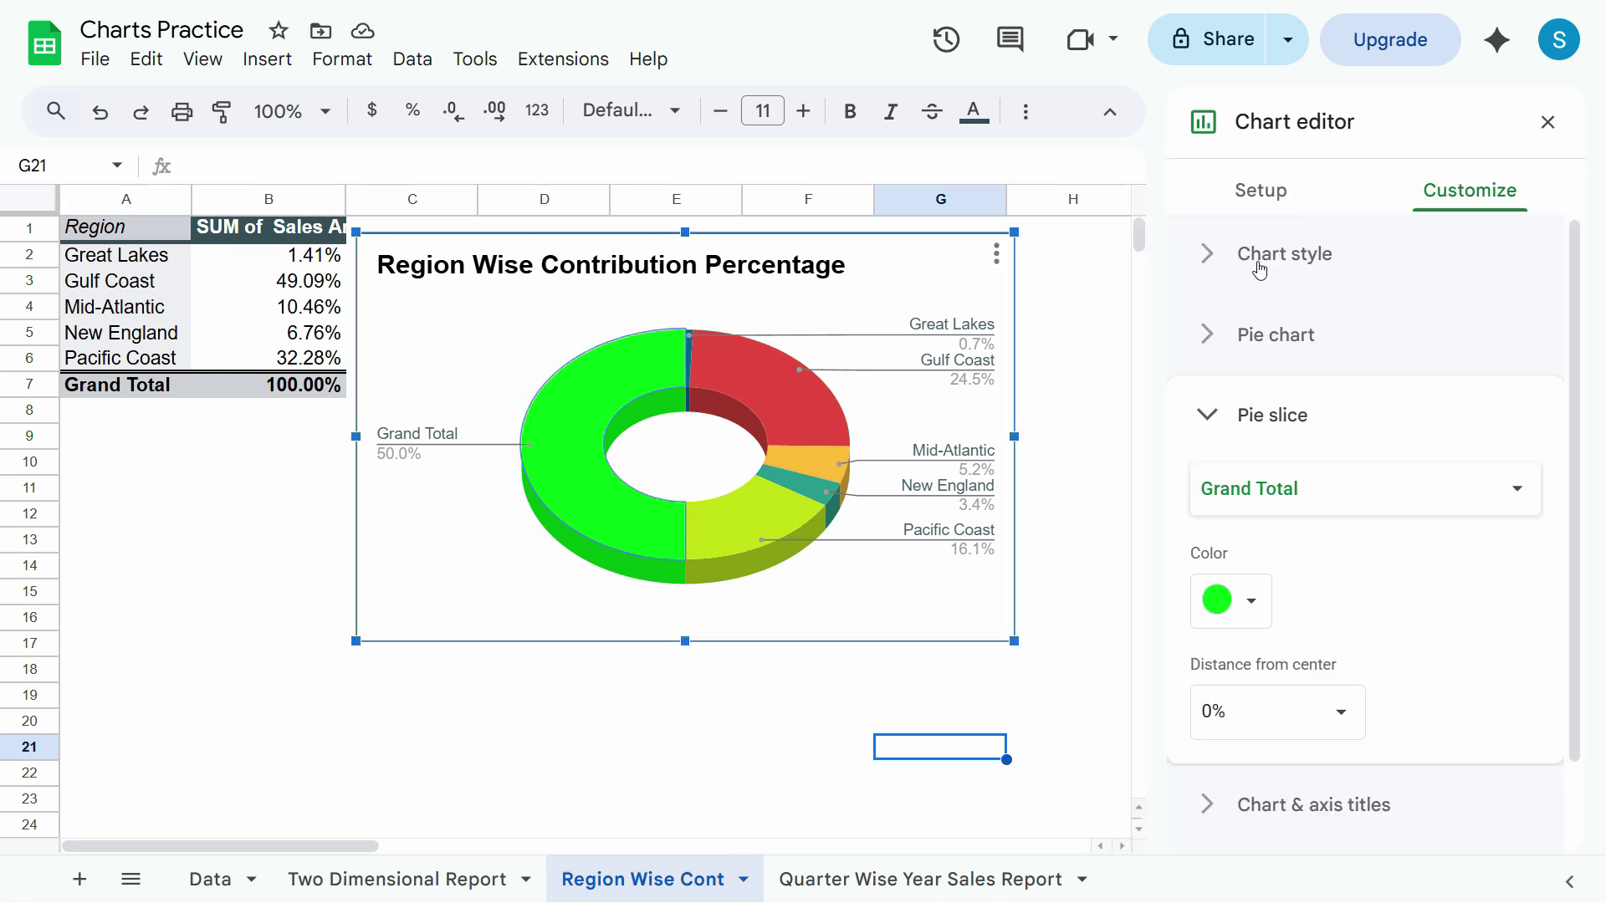
left_click(1262, 190)
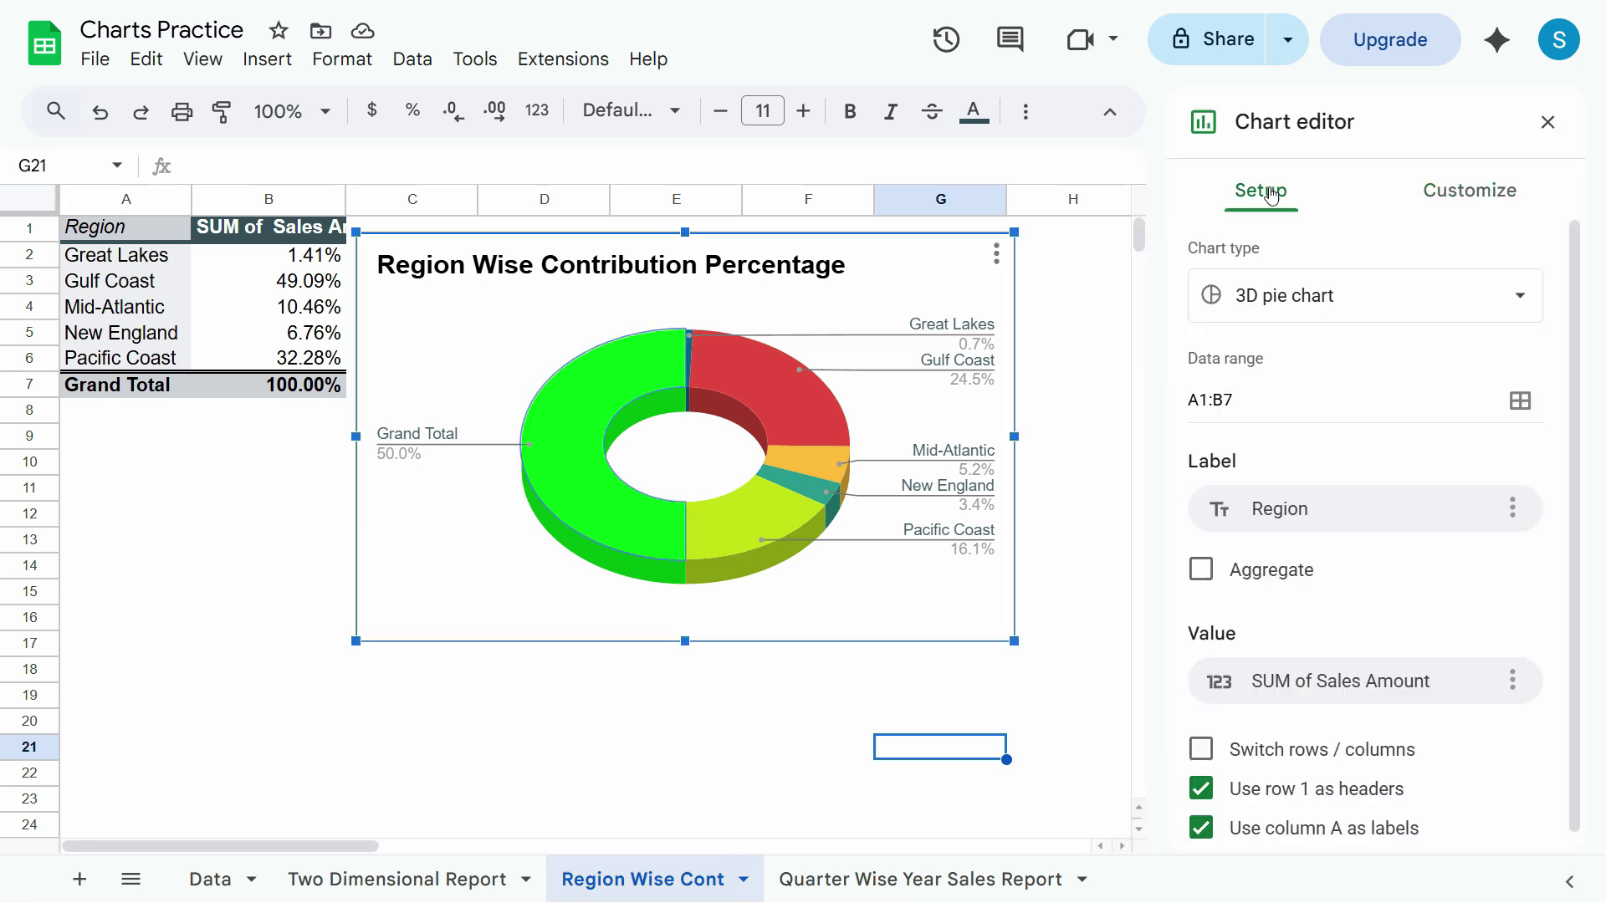
left_click(1259, 408)
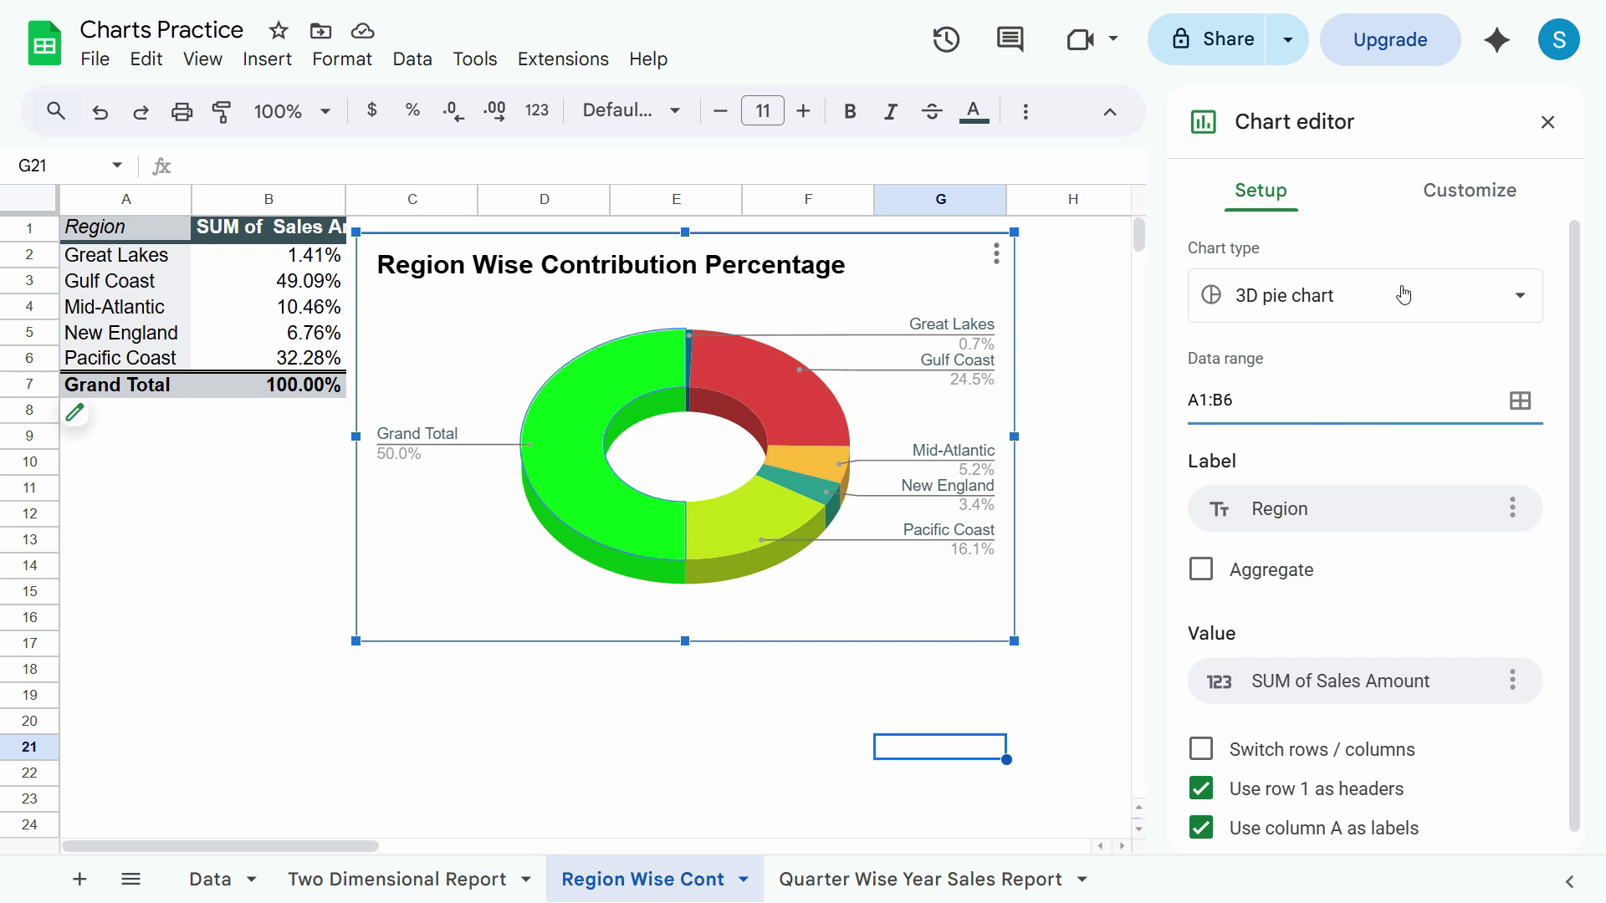
left_click(1075, 410)
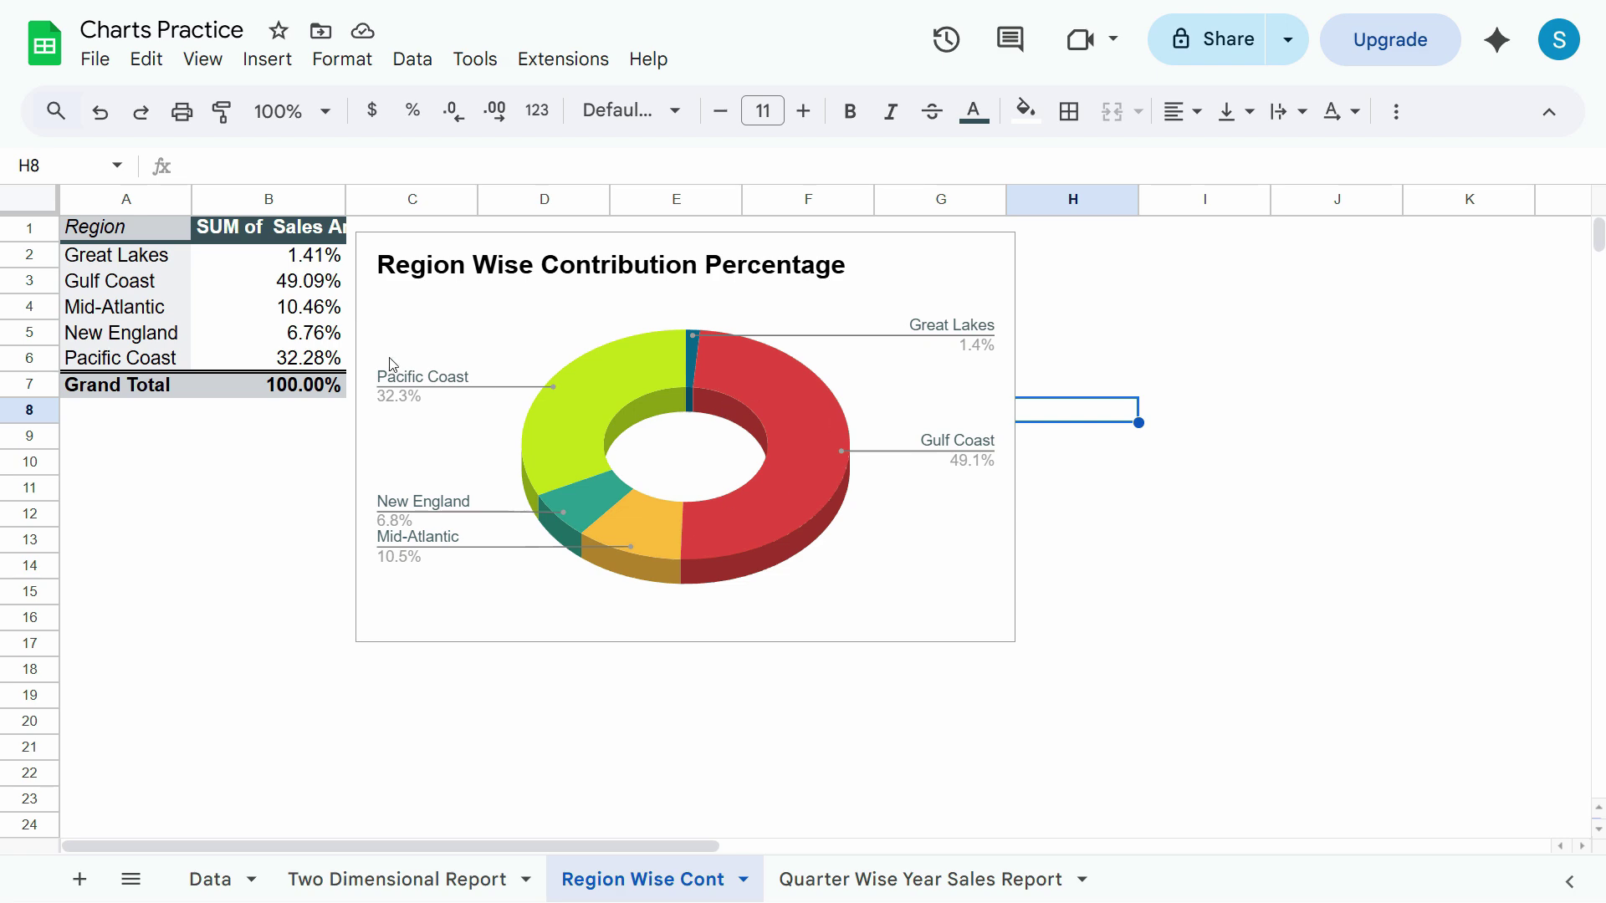
left_click(293, 289)
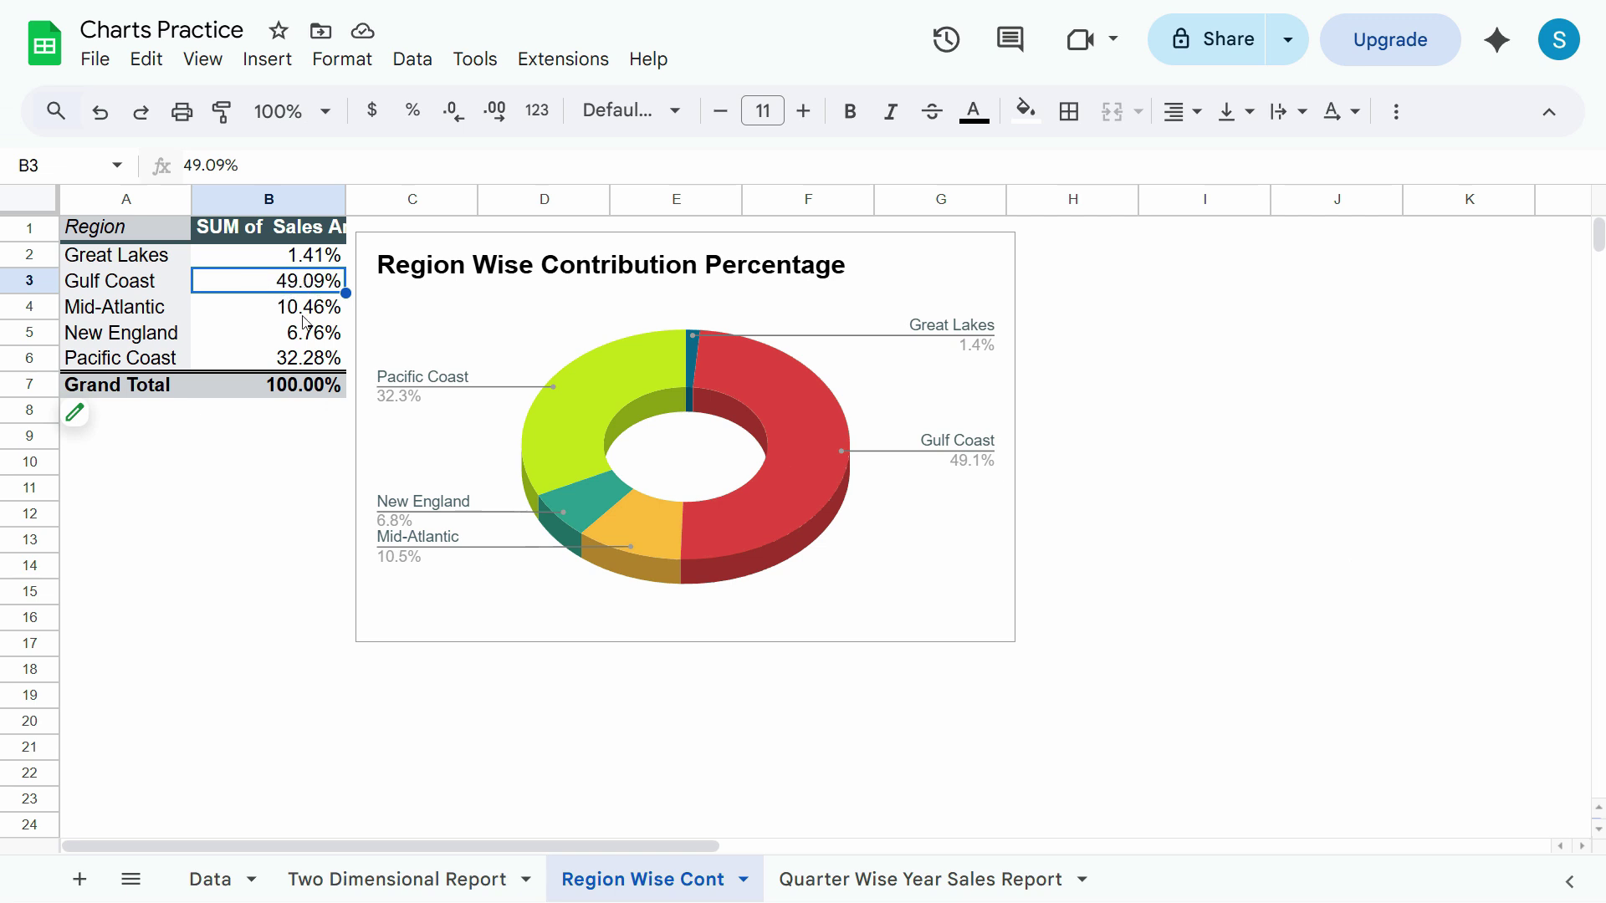
left_click(1466, 747)
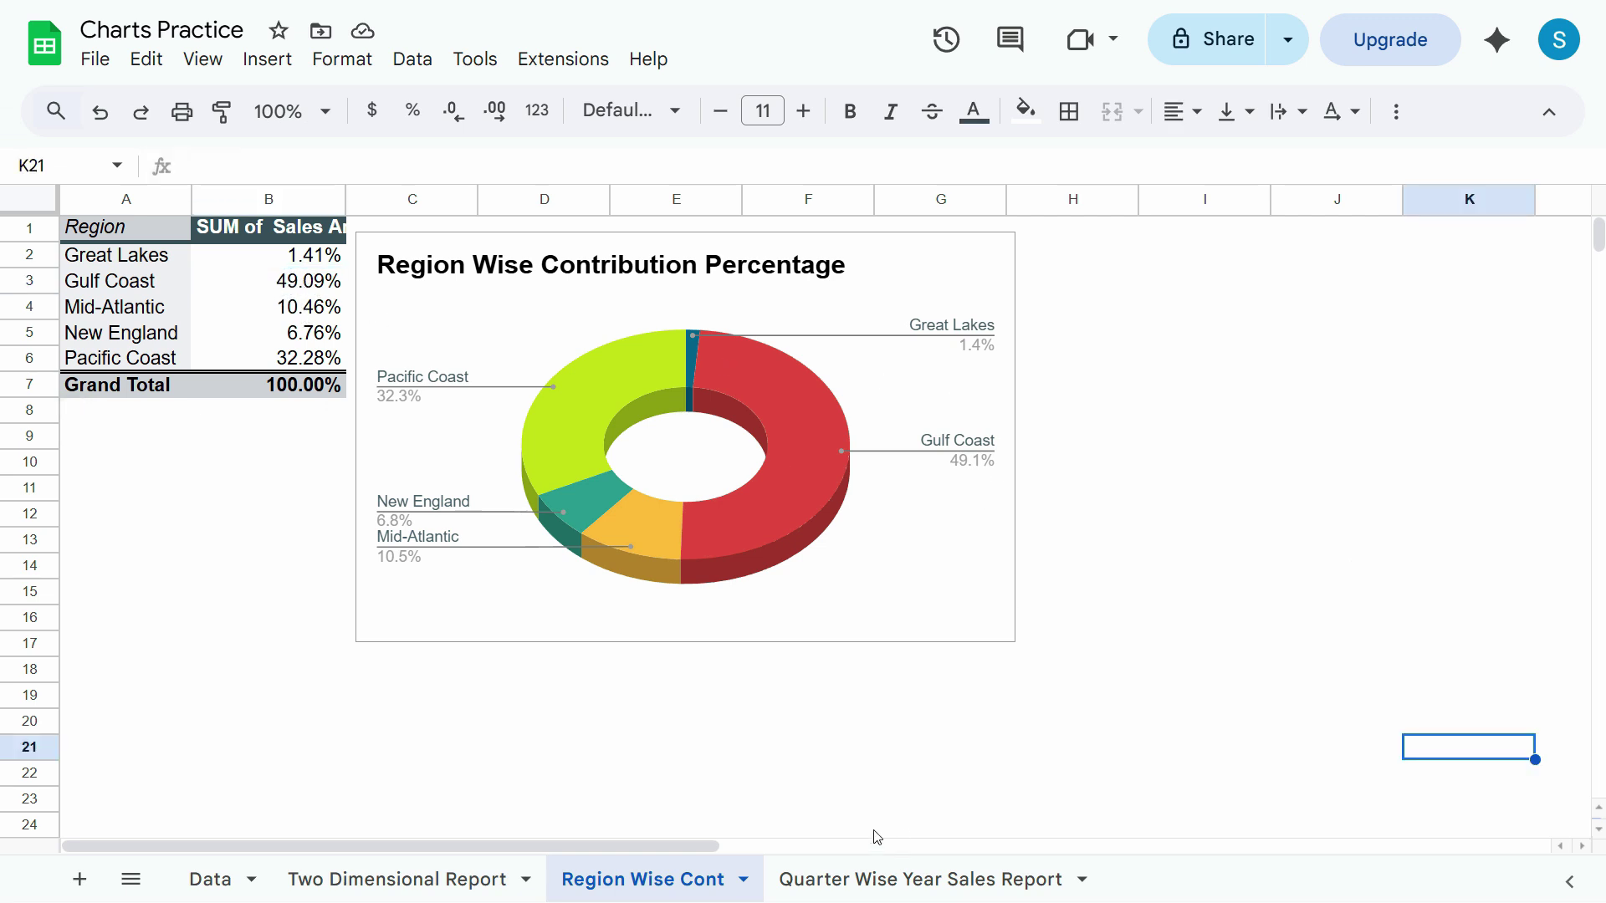
Turn on data labels for the line chart on the Quarter Wise Year Sales Report sheet.
left_click(321, 880)
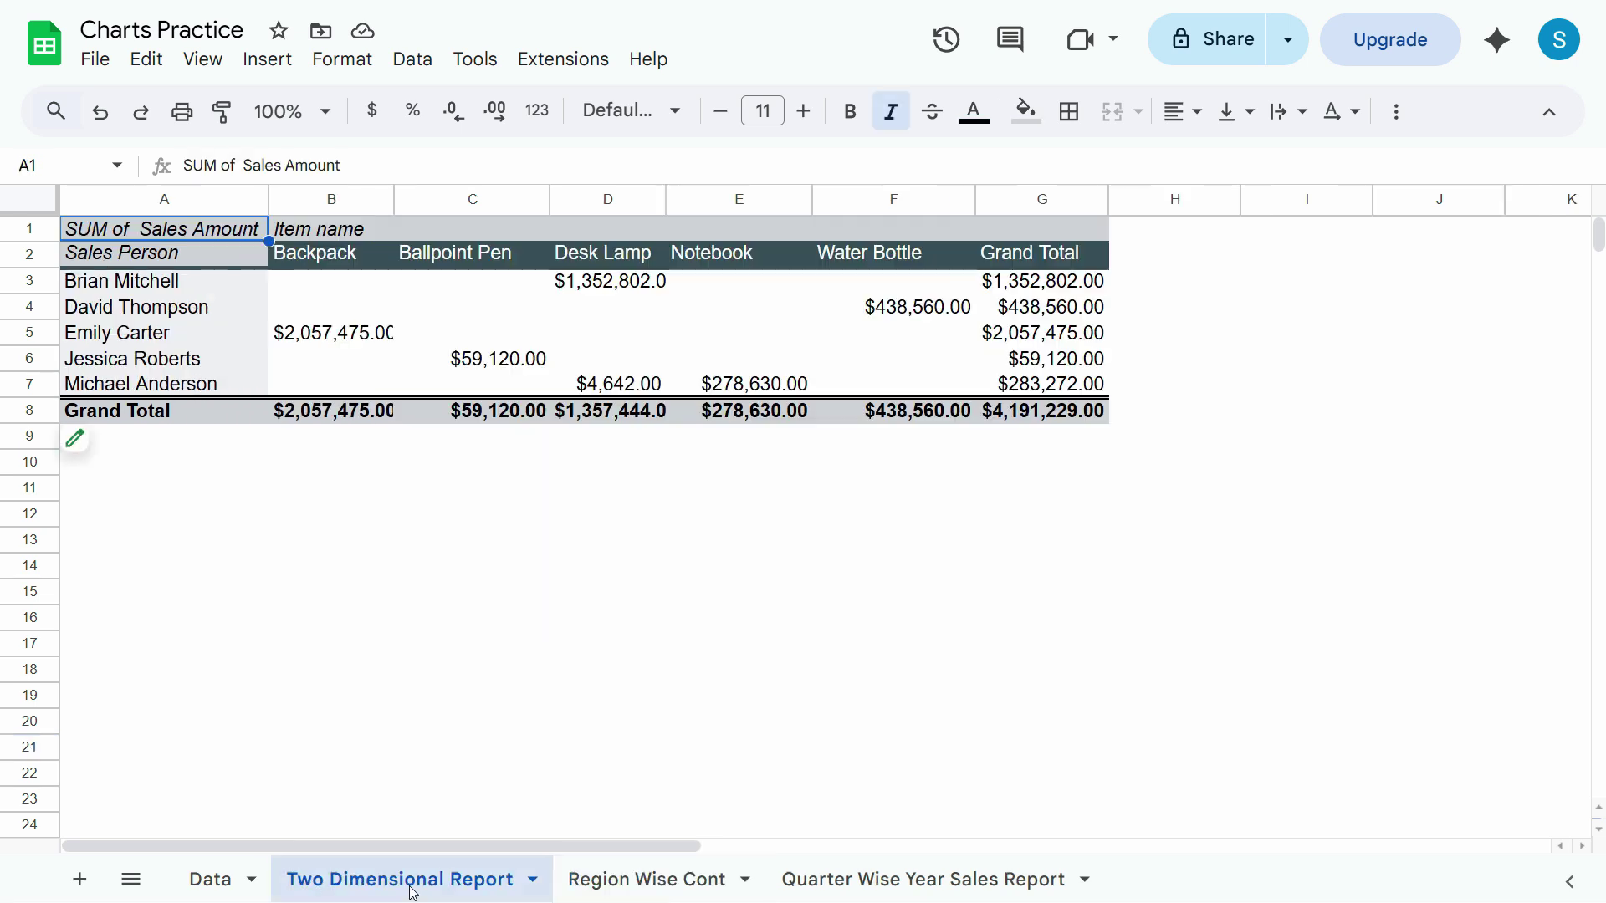
left_click(644, 879)
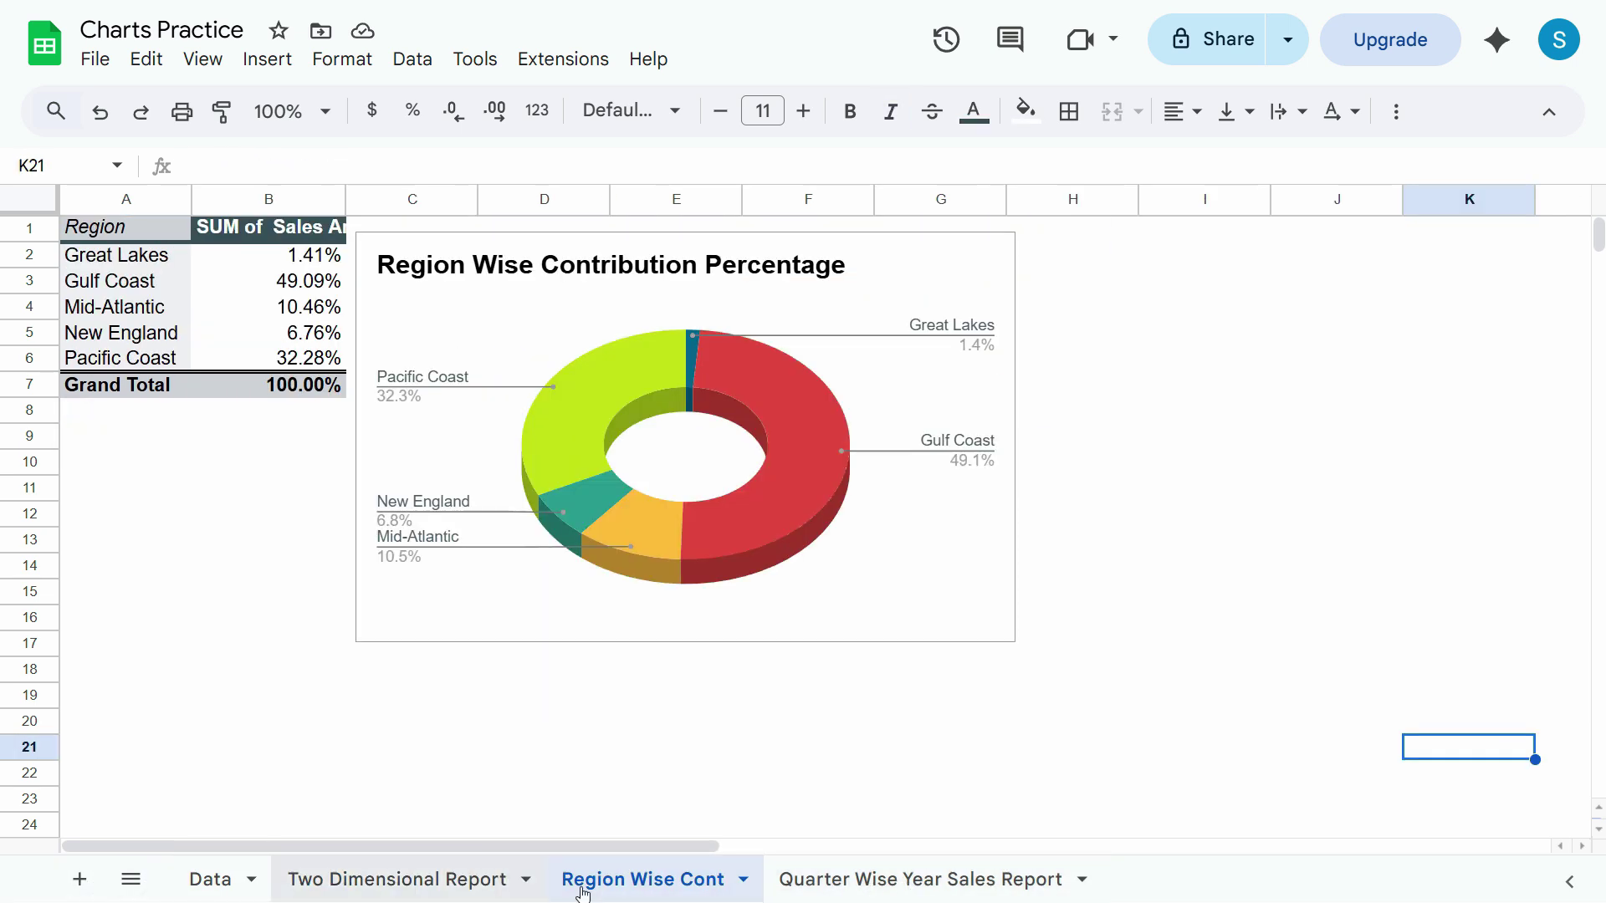
left_click(885, 885)
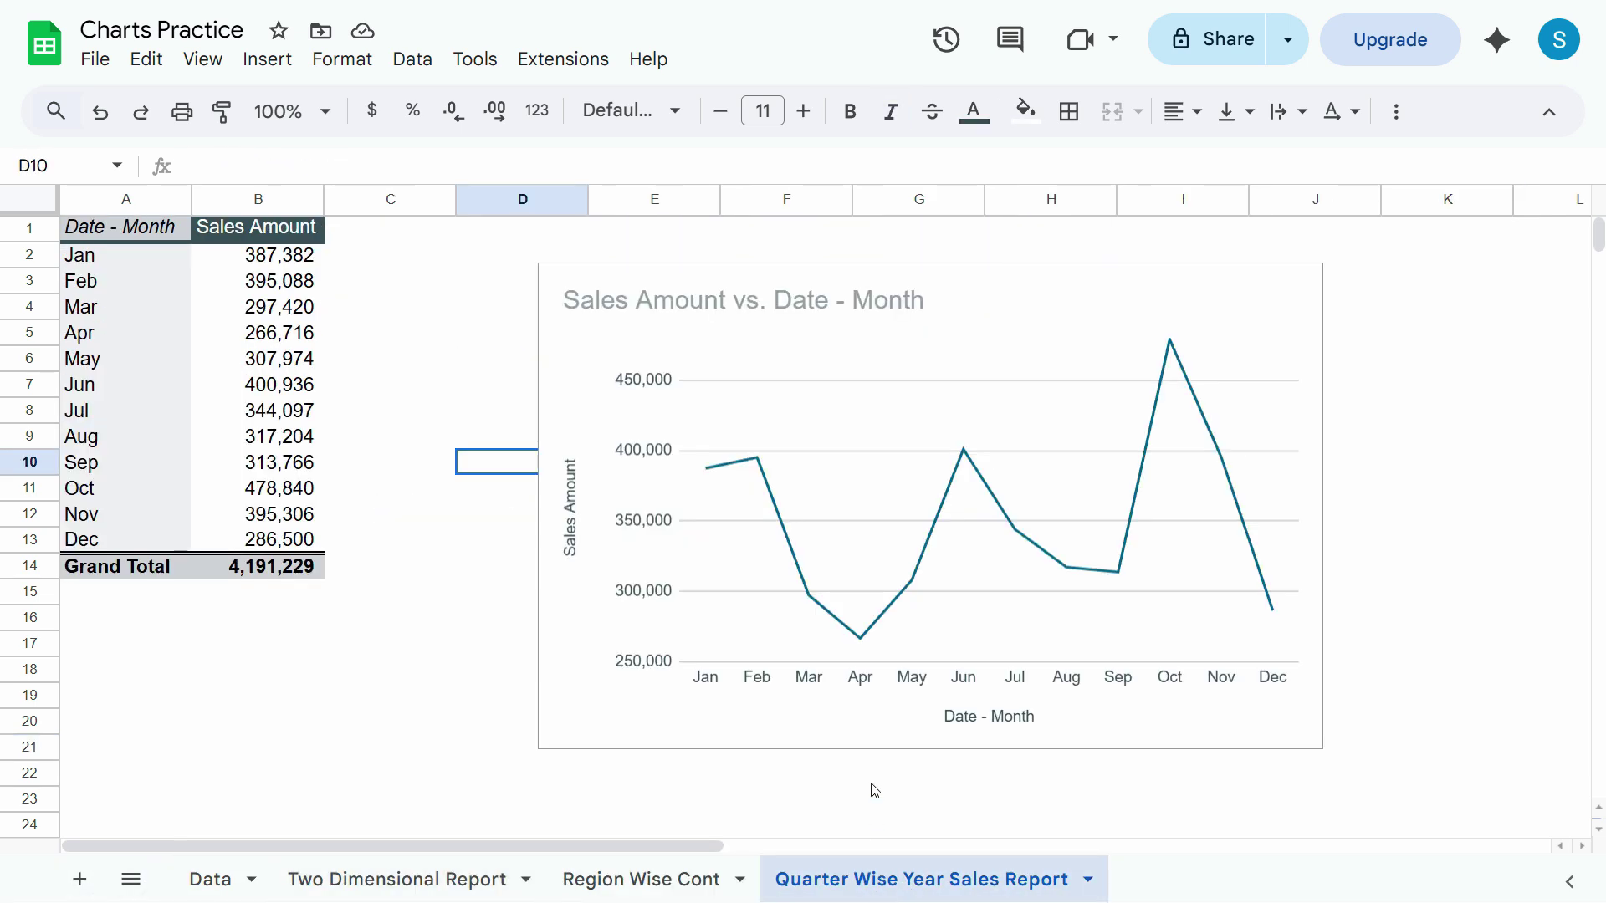
left_click(970, 464)
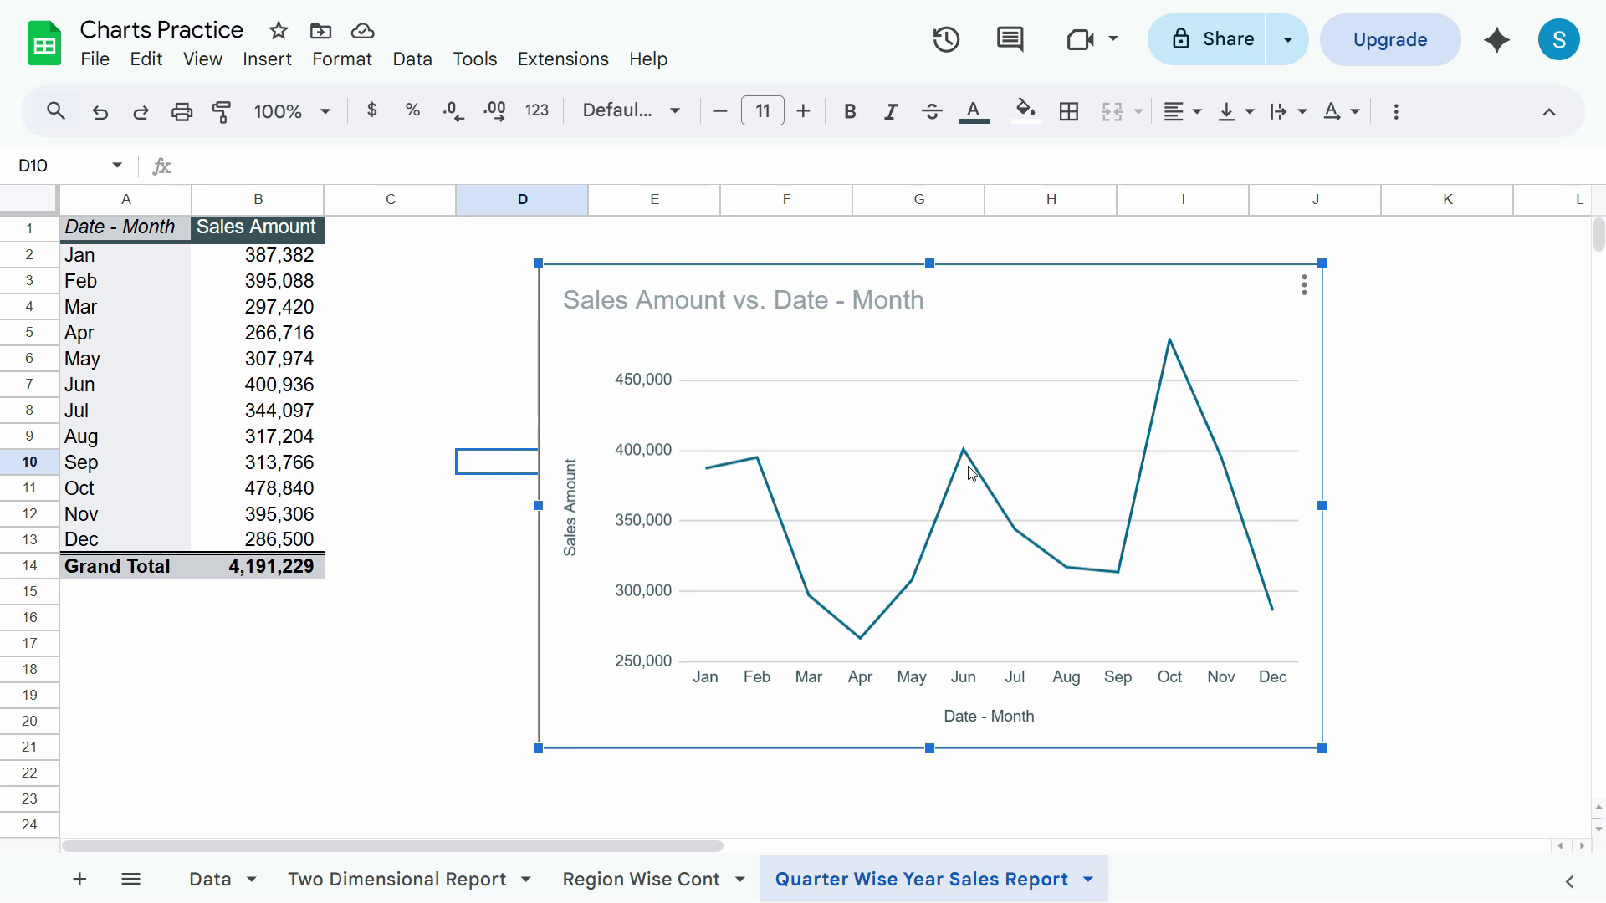
mouse_move(968, 462)
left_click(1031, 647)
double_click(995, 508)
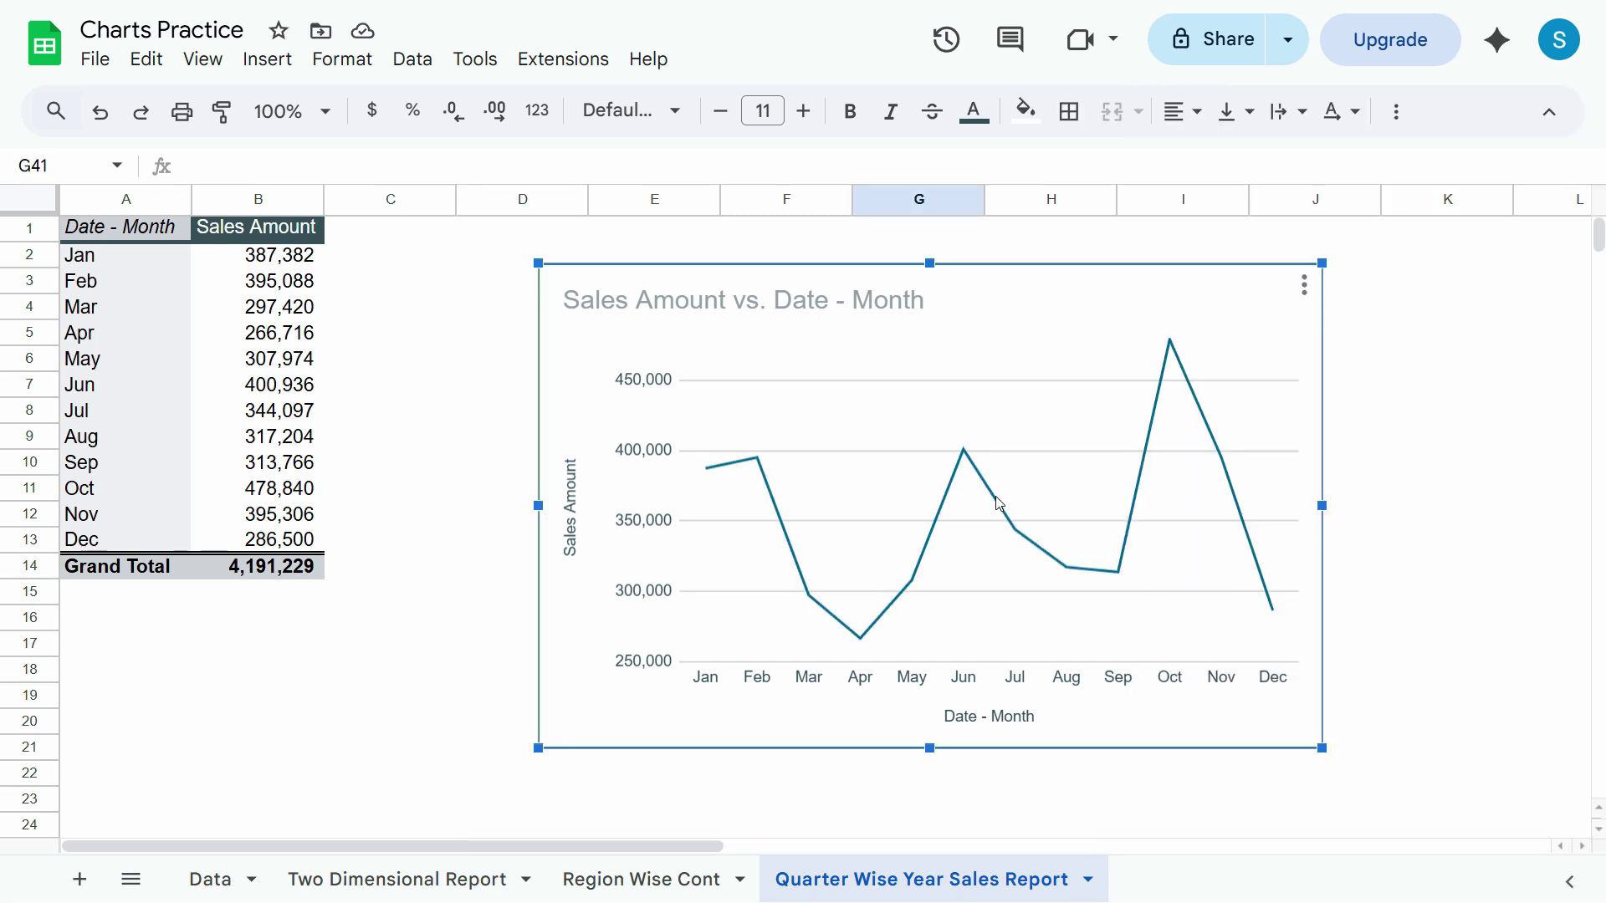
scroll(1364, 650, "down", 8)
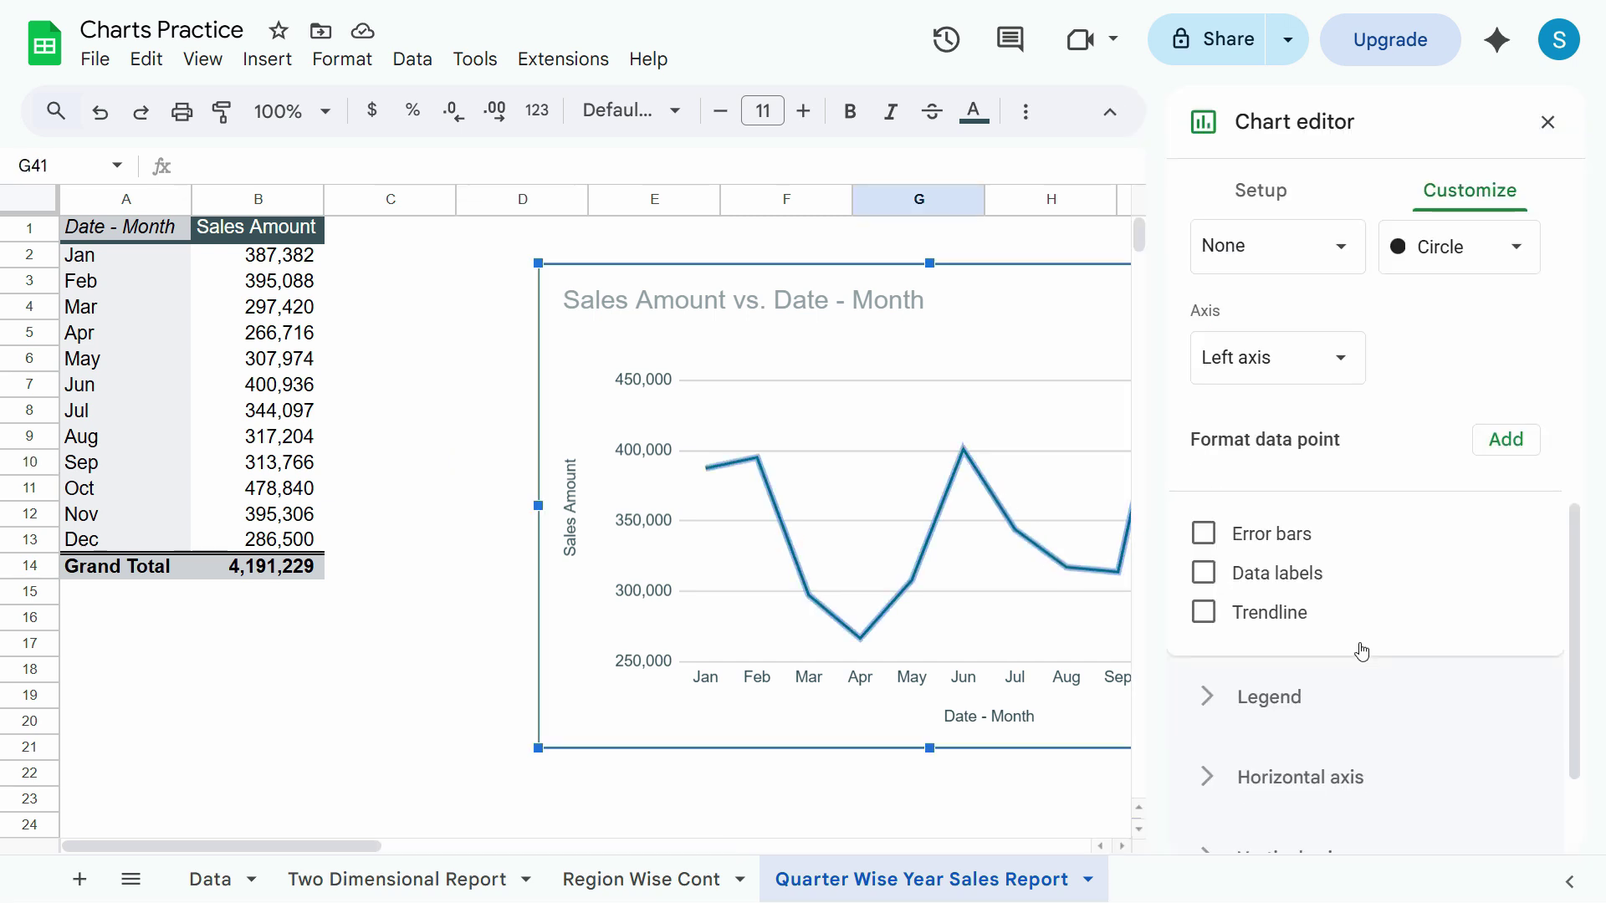
scroll(1205, 527, "up", 2)
left_click(1205, 525)
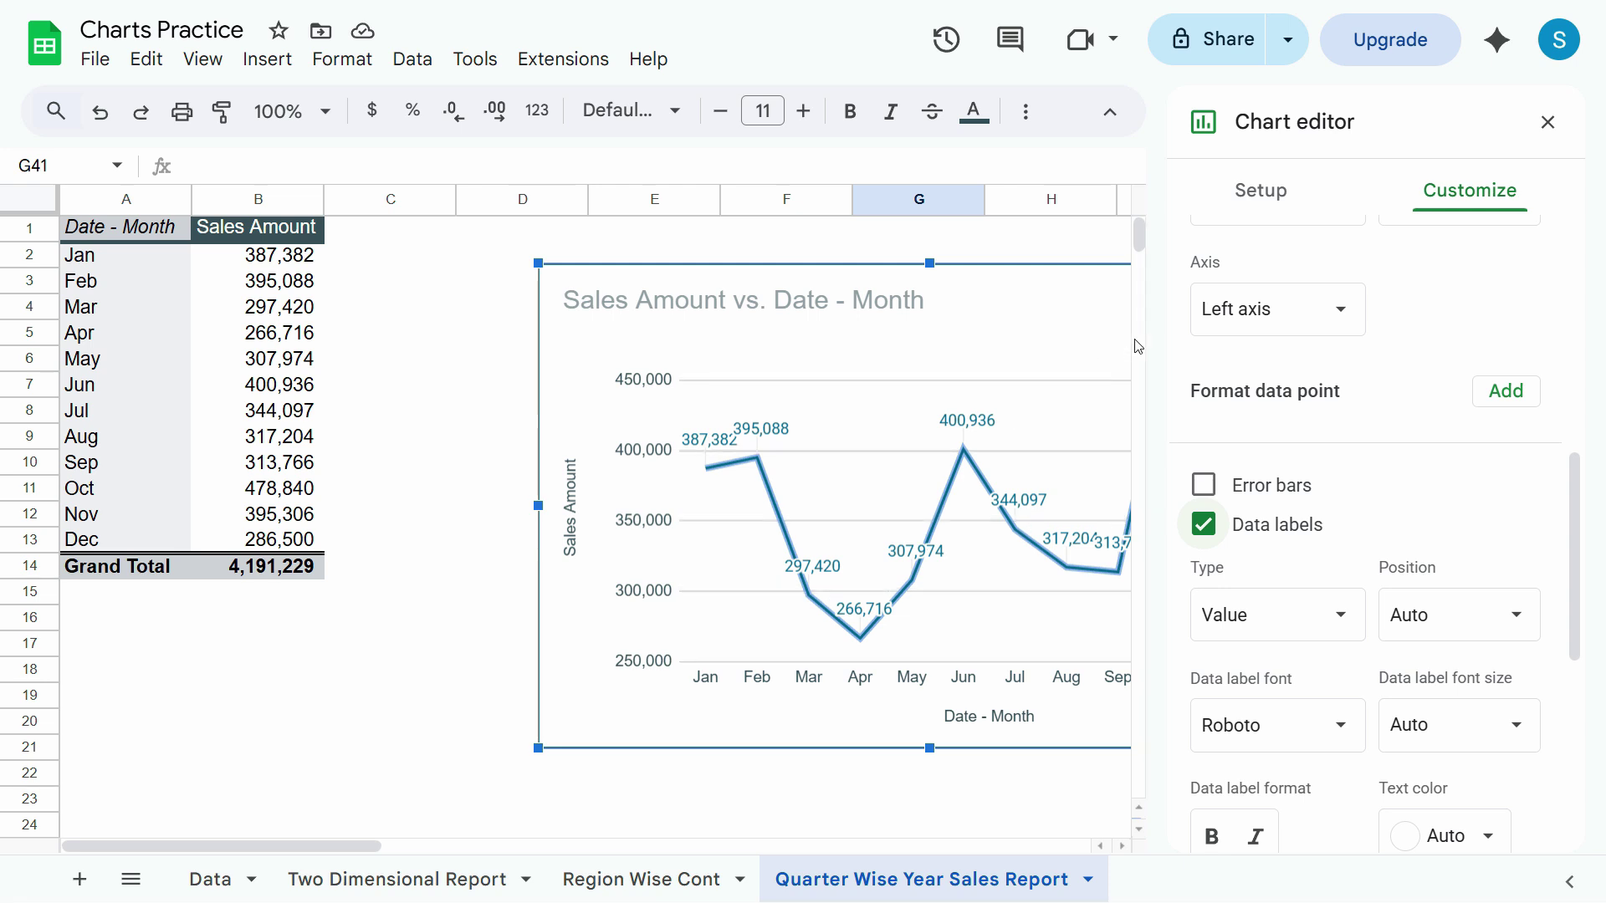
left_click(444, 328)
key("ctrl+End")
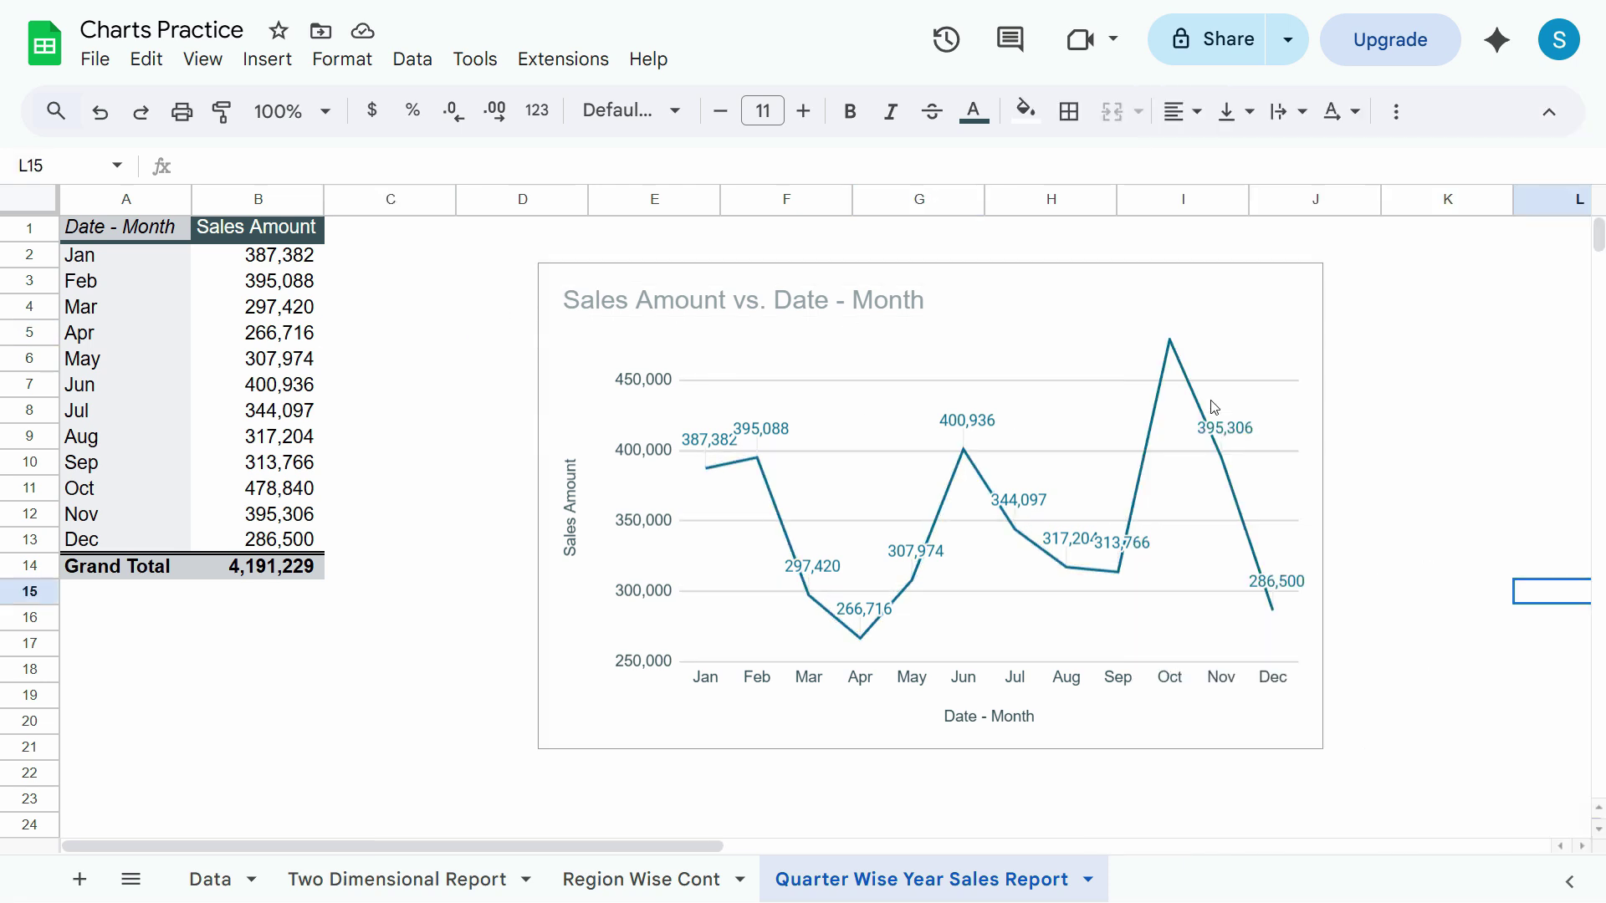
Move the monthly sales line chart to its own sheet.
left_click(1059, 341)
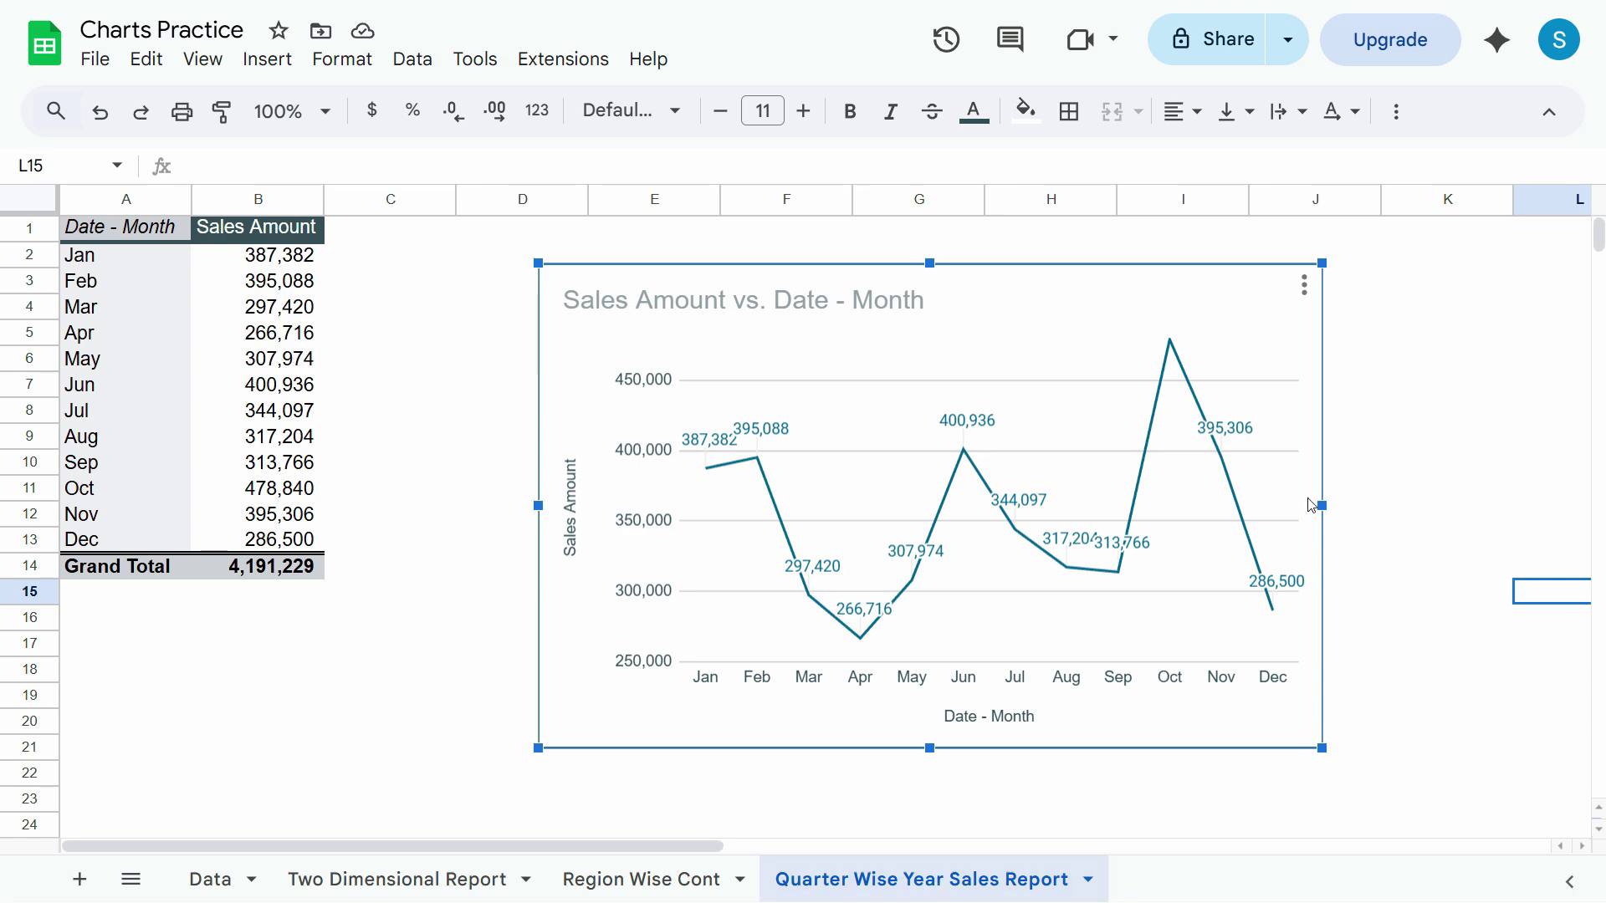
left_click(1569, 418)
left_click(1169, 337)
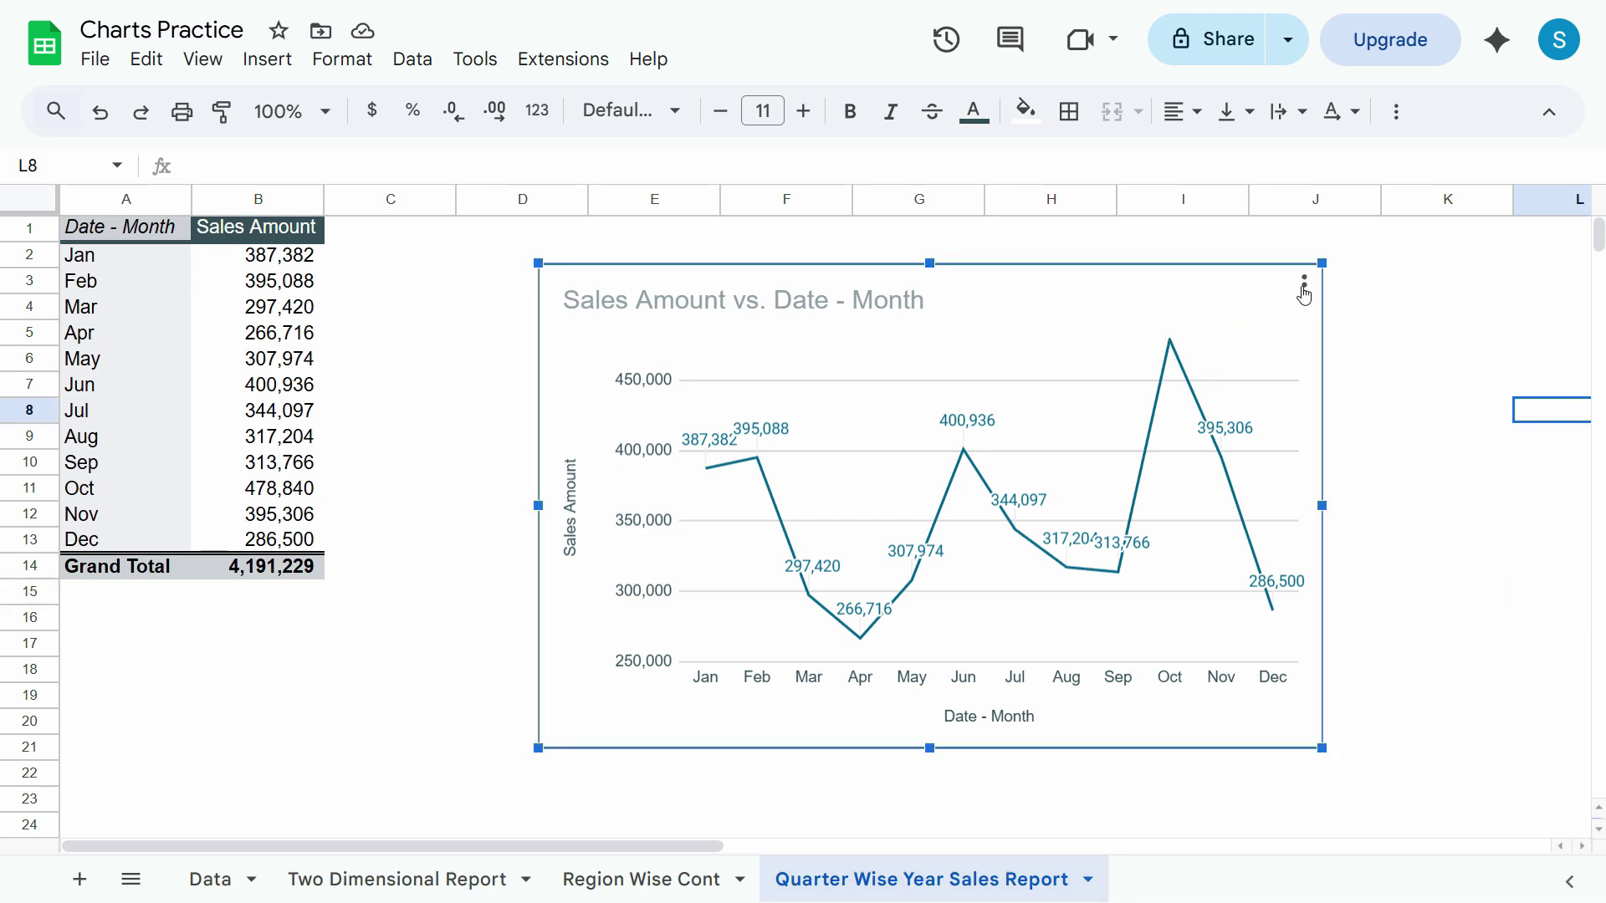
left_click(1304, 287)
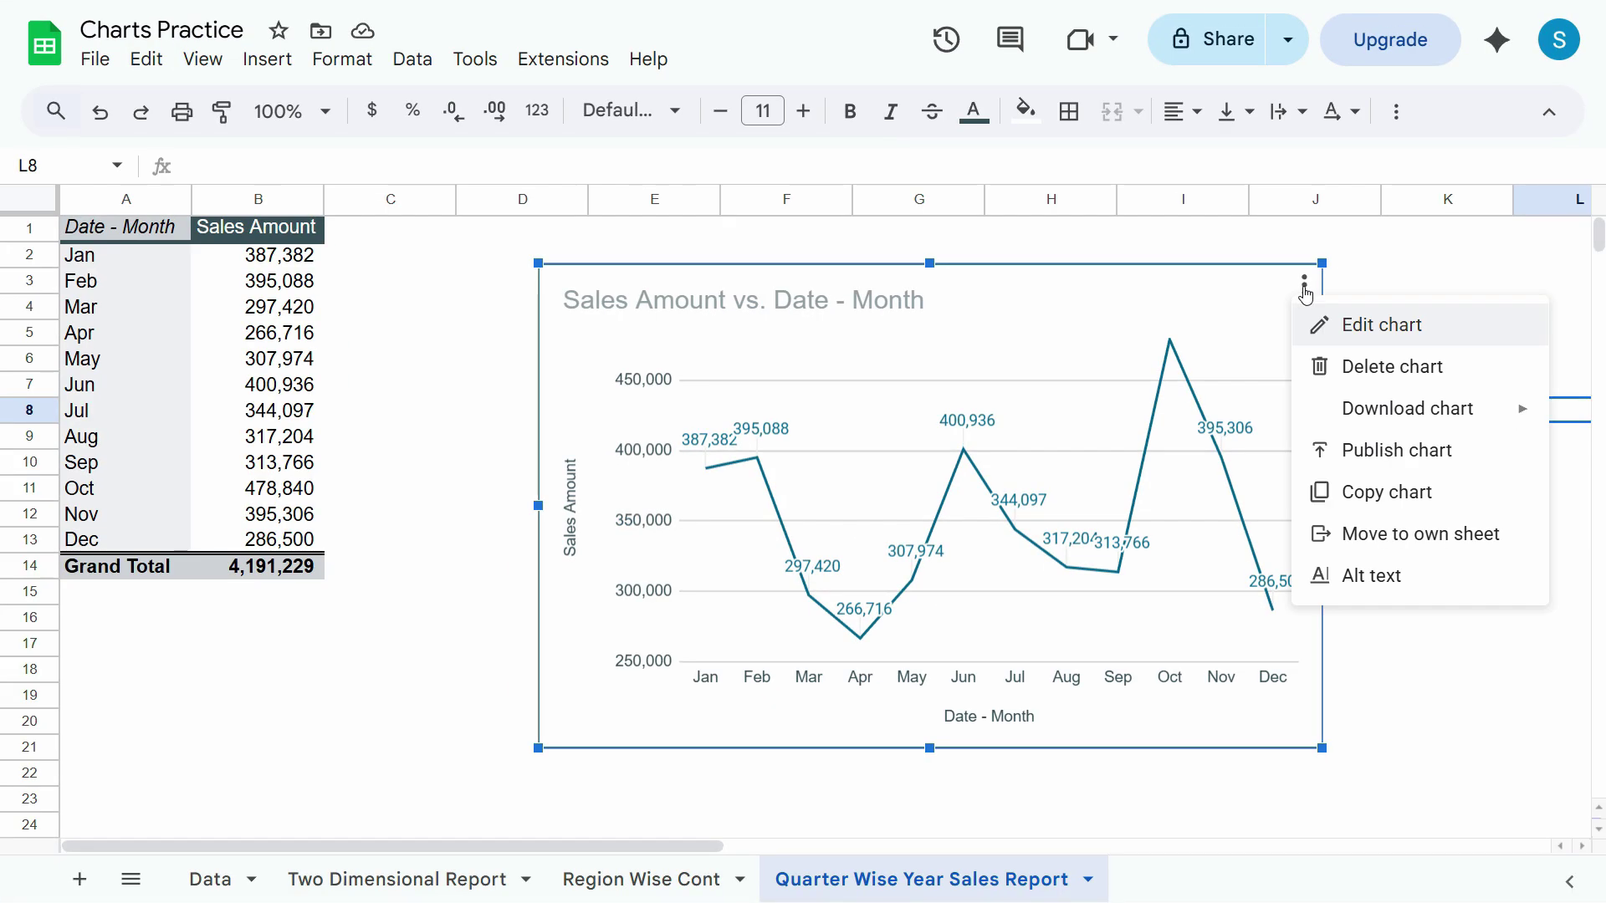
left_click(1376, 539)
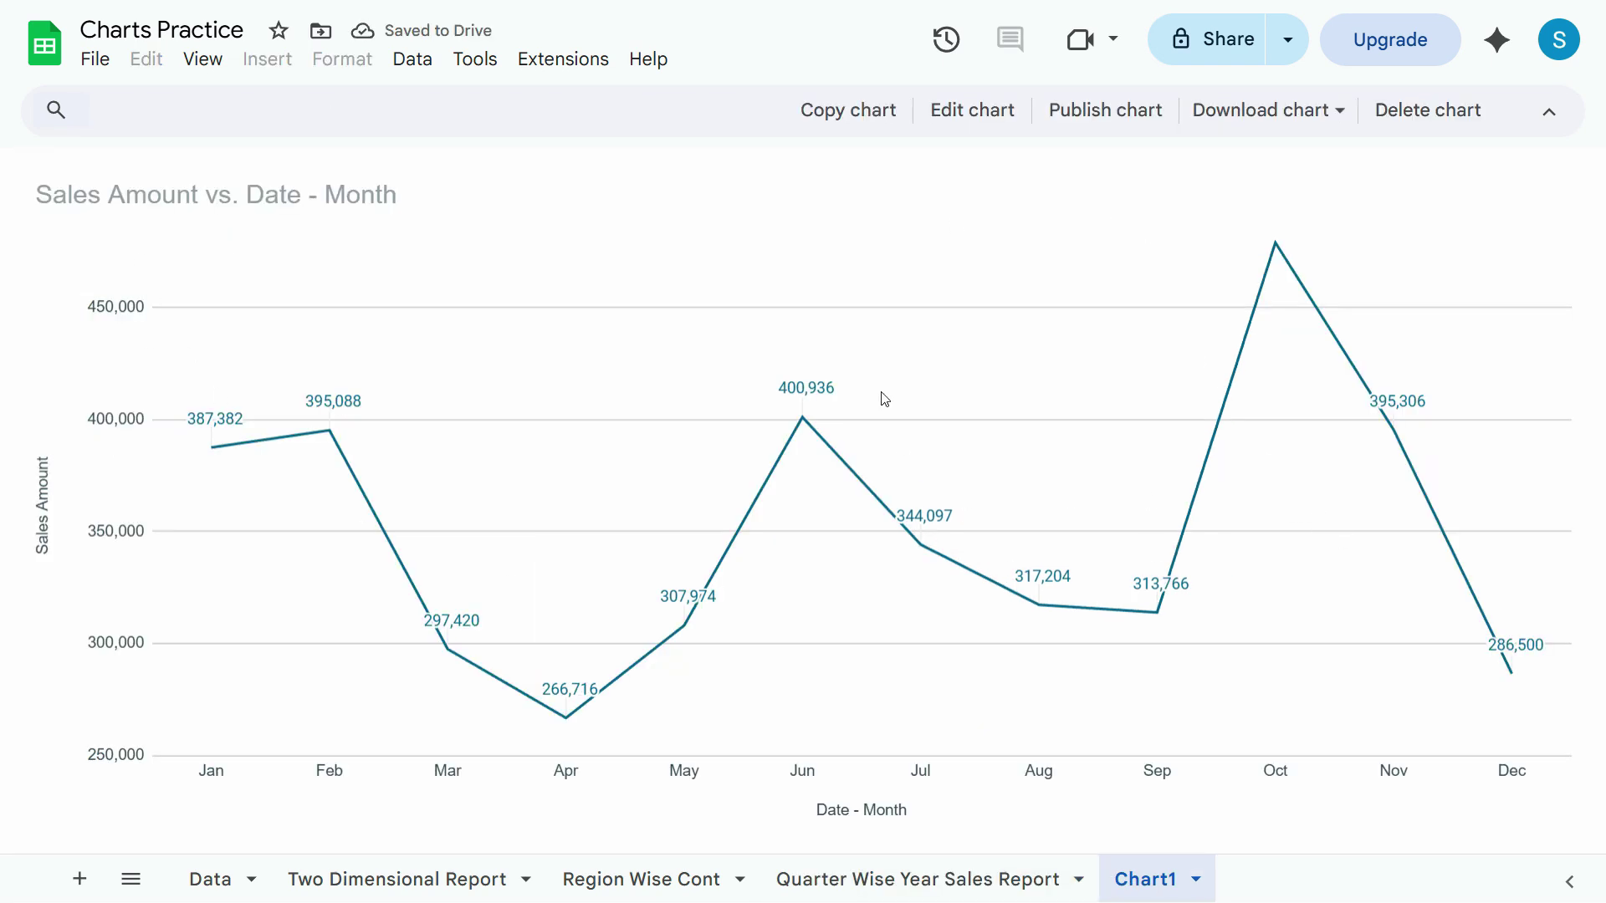
Rename the new line chart sheet as Line Graph.
double_click(1177, 892)
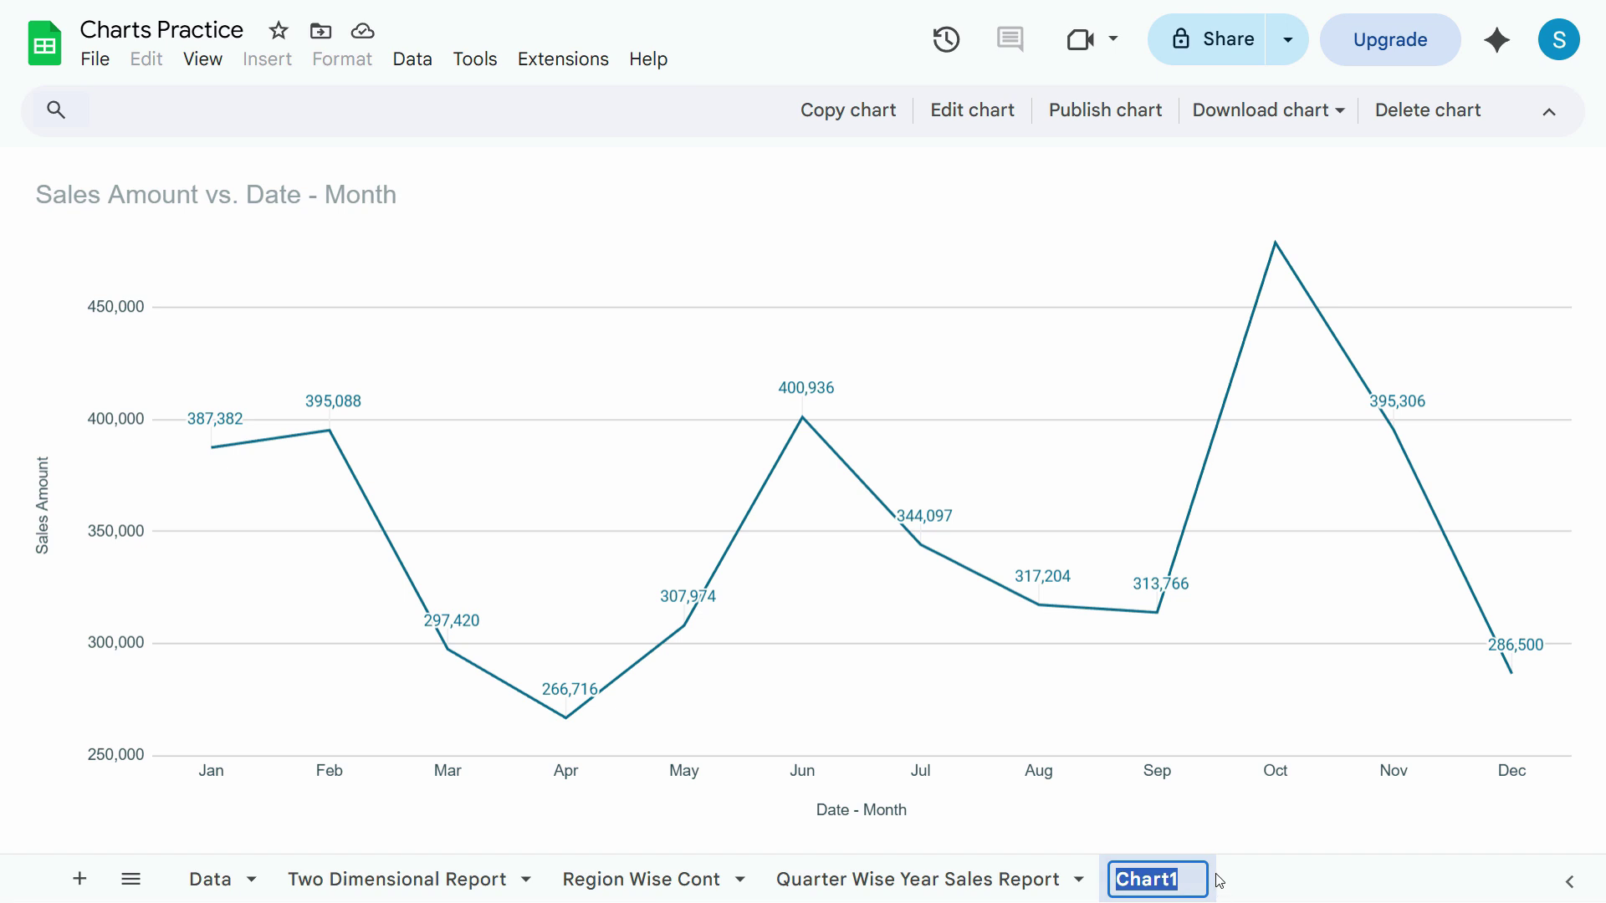
type("R")
key("BackSpace")
type("Lie")
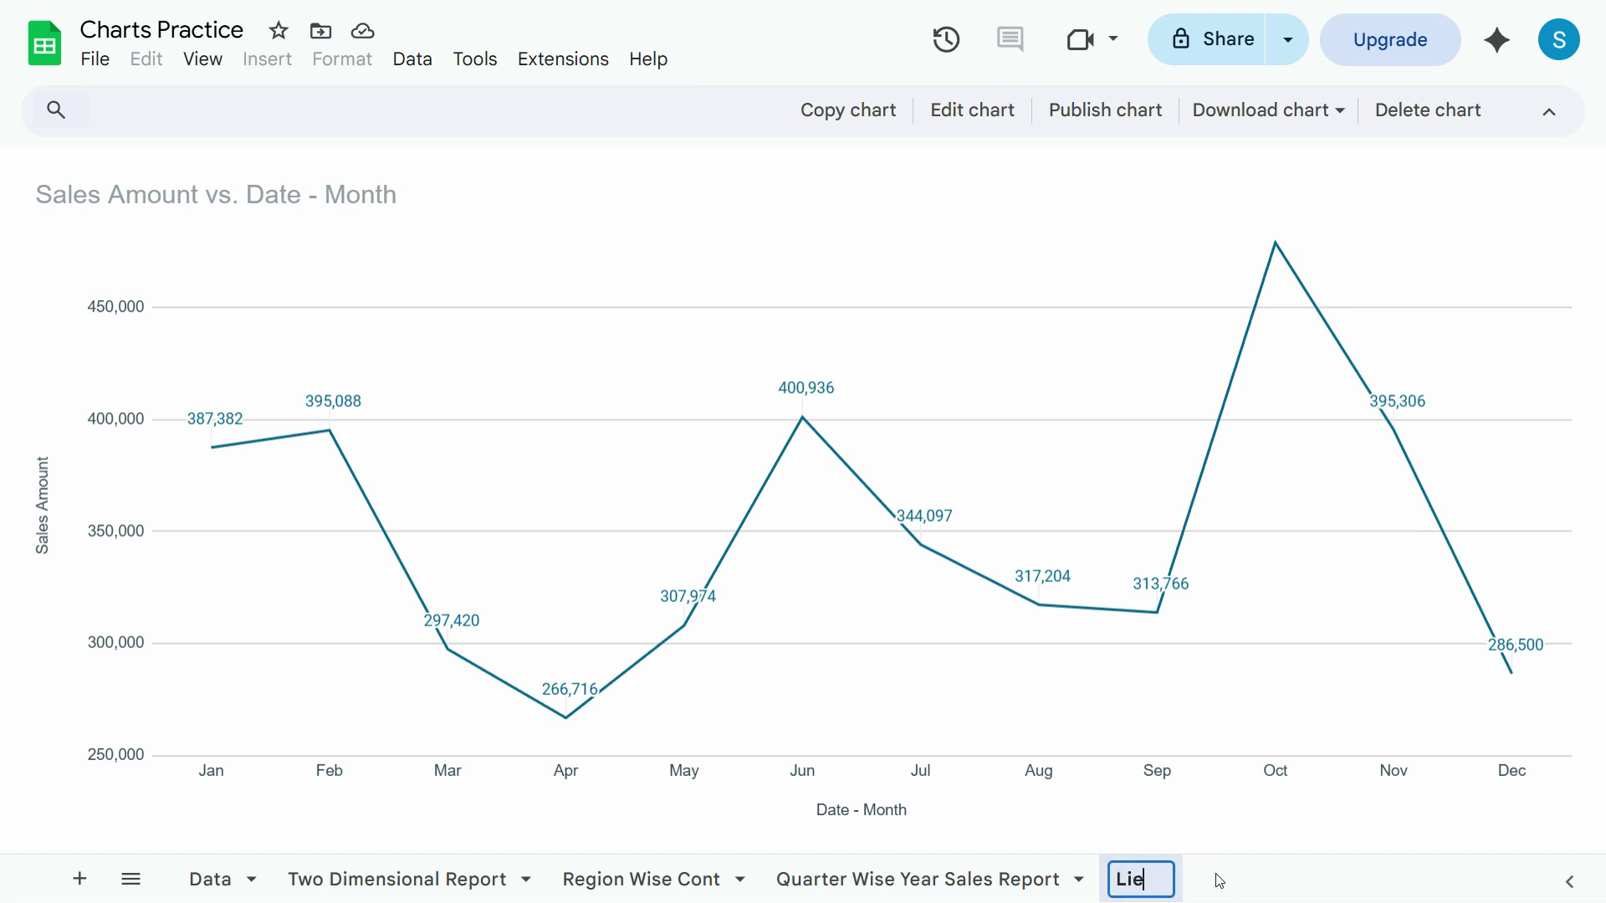
key("BackSpace")
type("ne Graph")
key("Return")
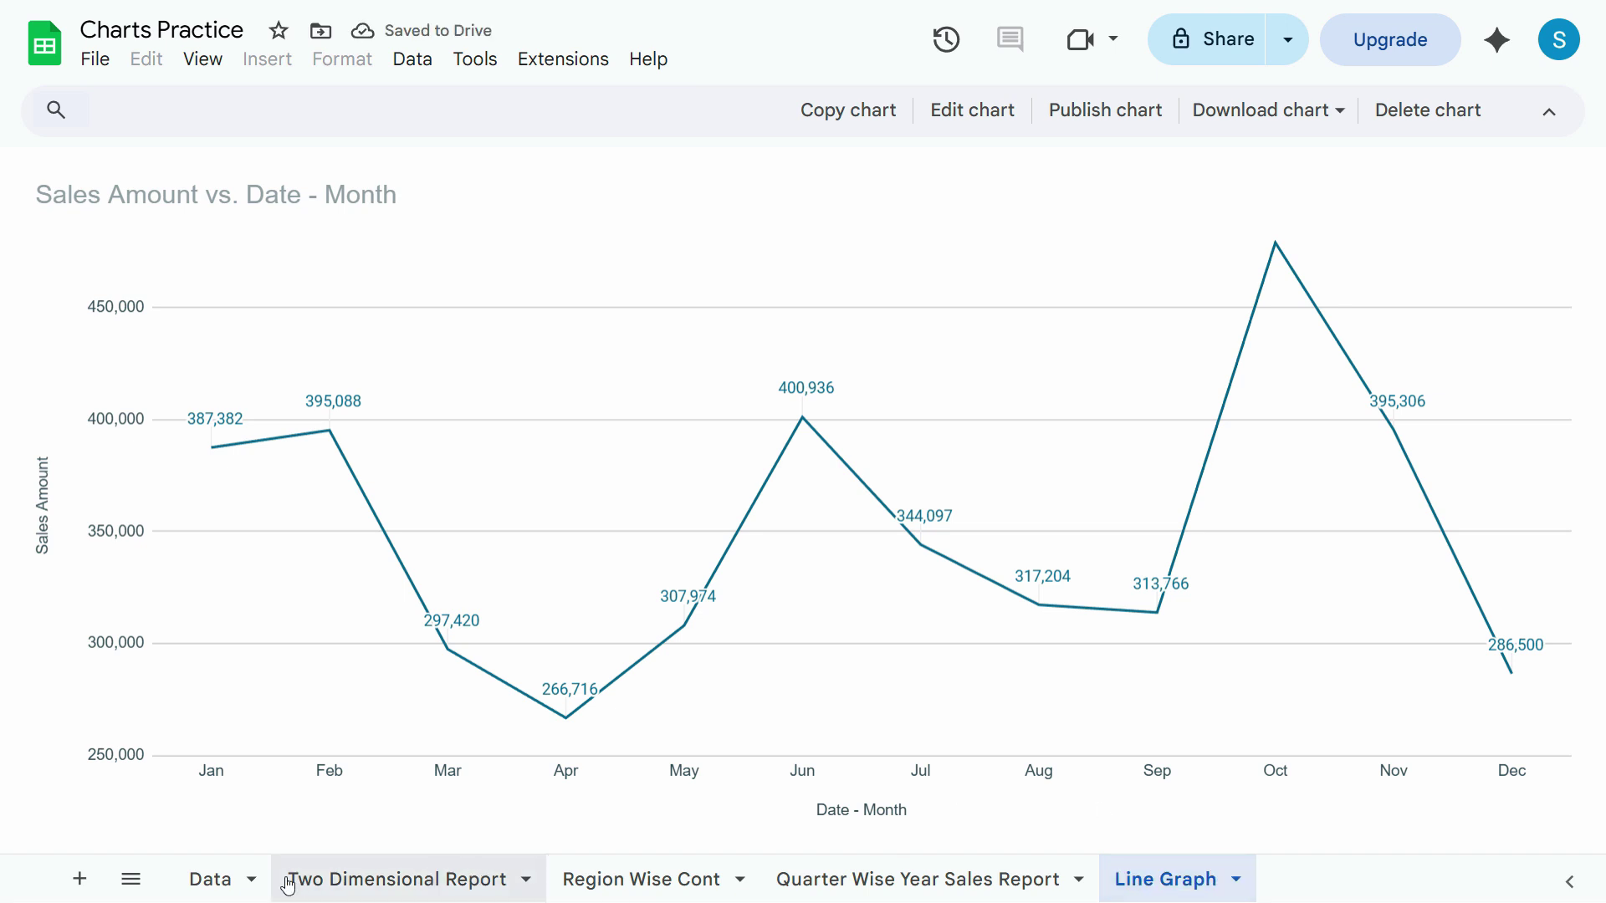
Move the Region Wise Contribution Percentage pie chart to its own sheet and view the available download formats.
left_click(381, 880)
left_click(583, 878)
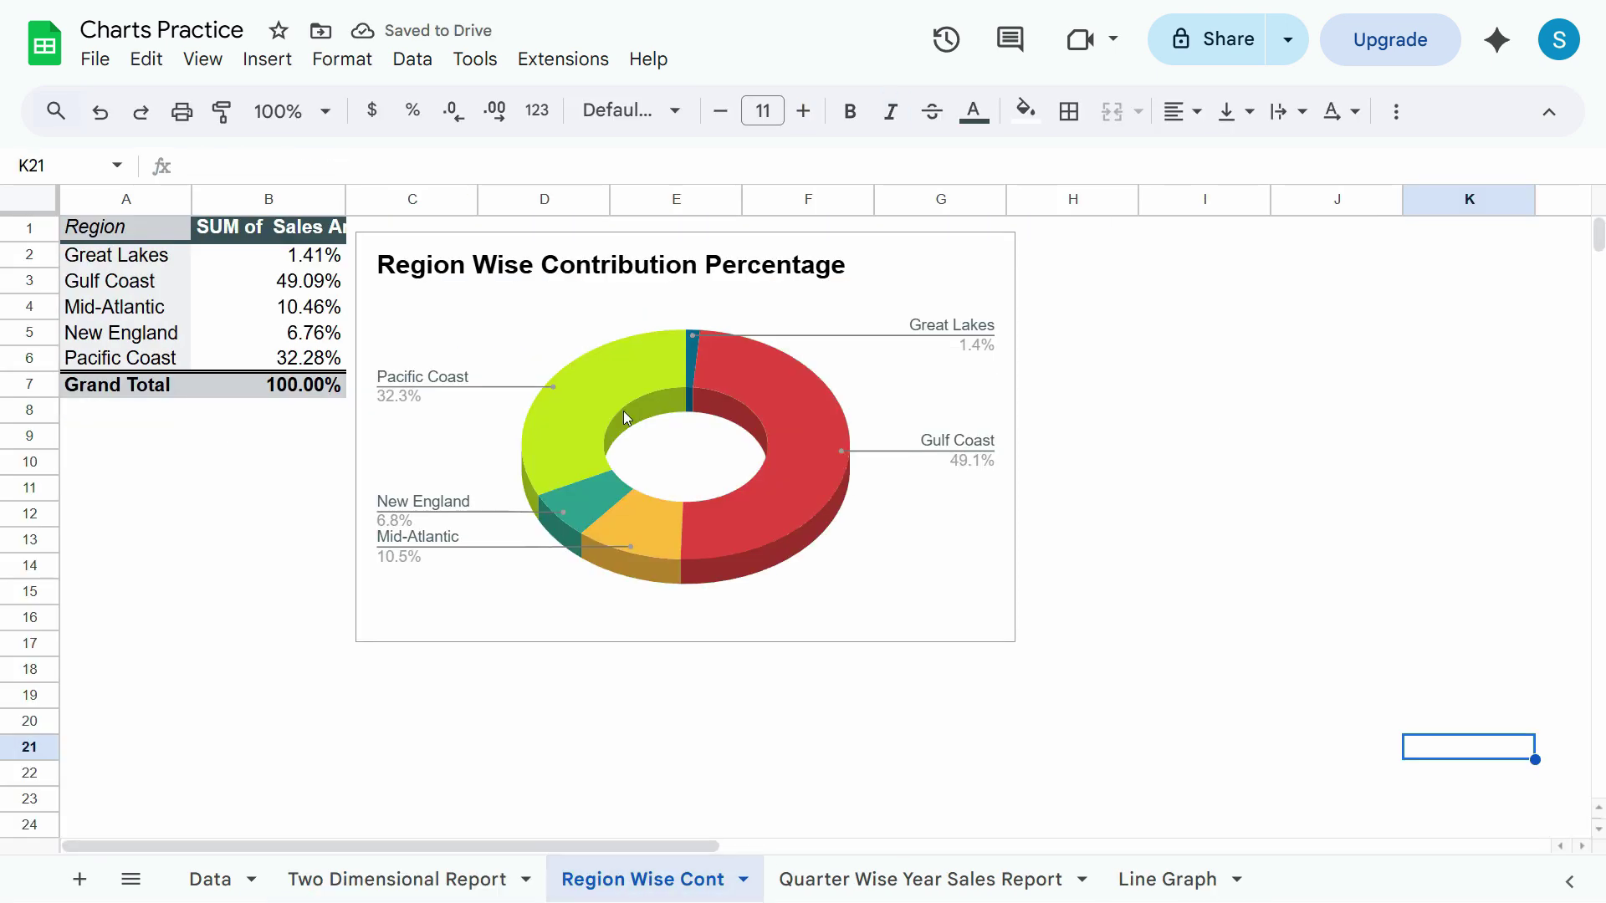
right_click(903, 263)
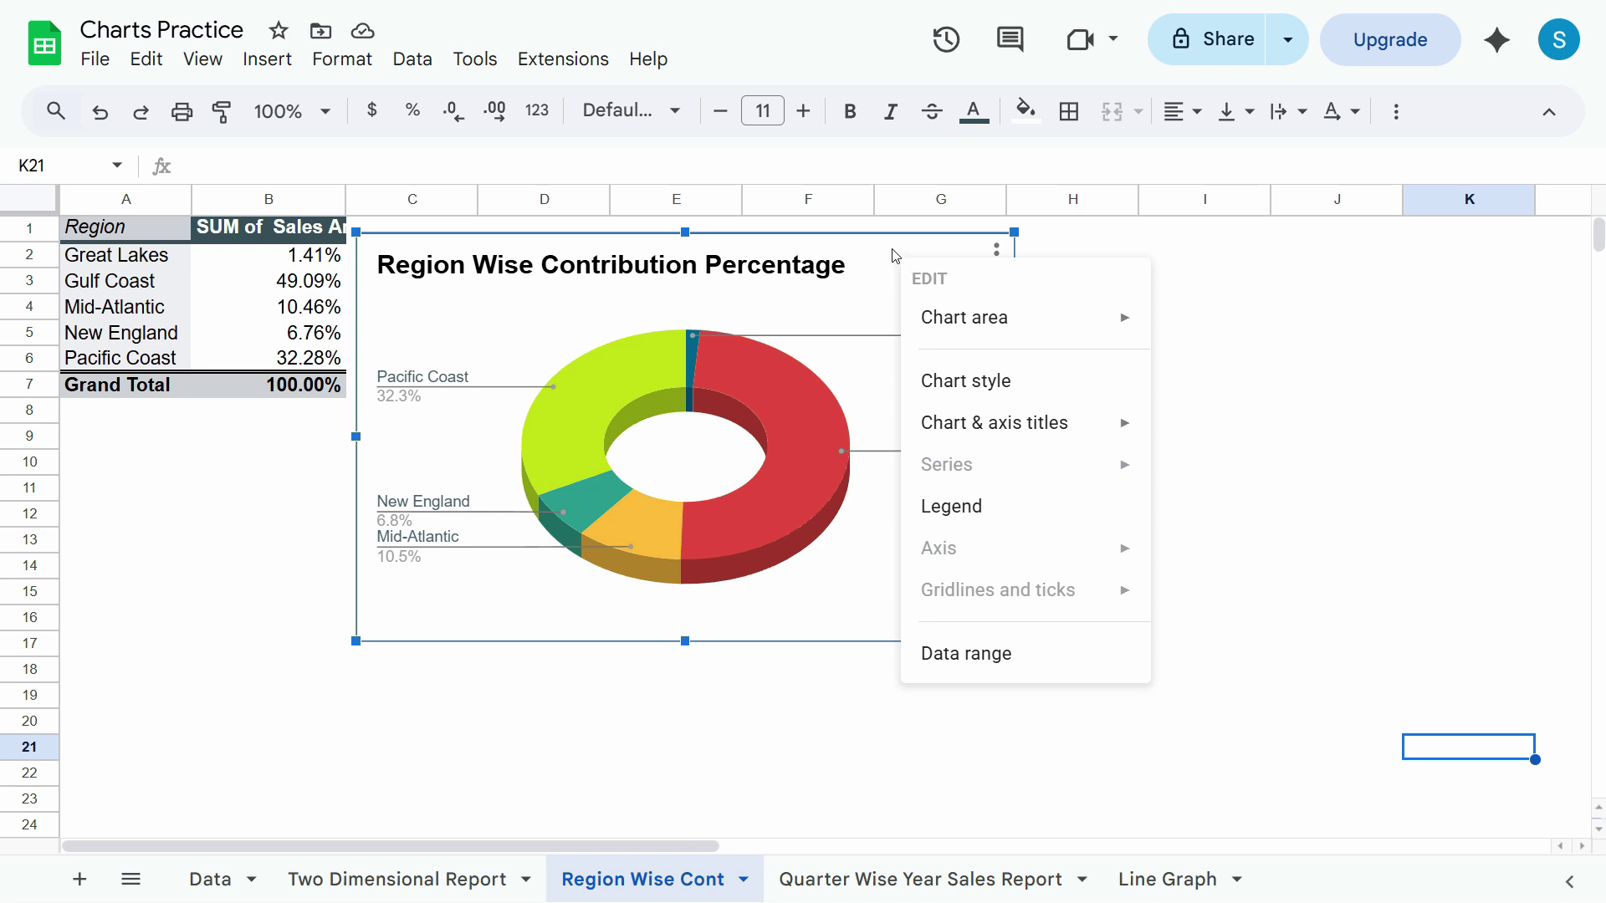
left_click(895, 255)
left_click(996, 251)
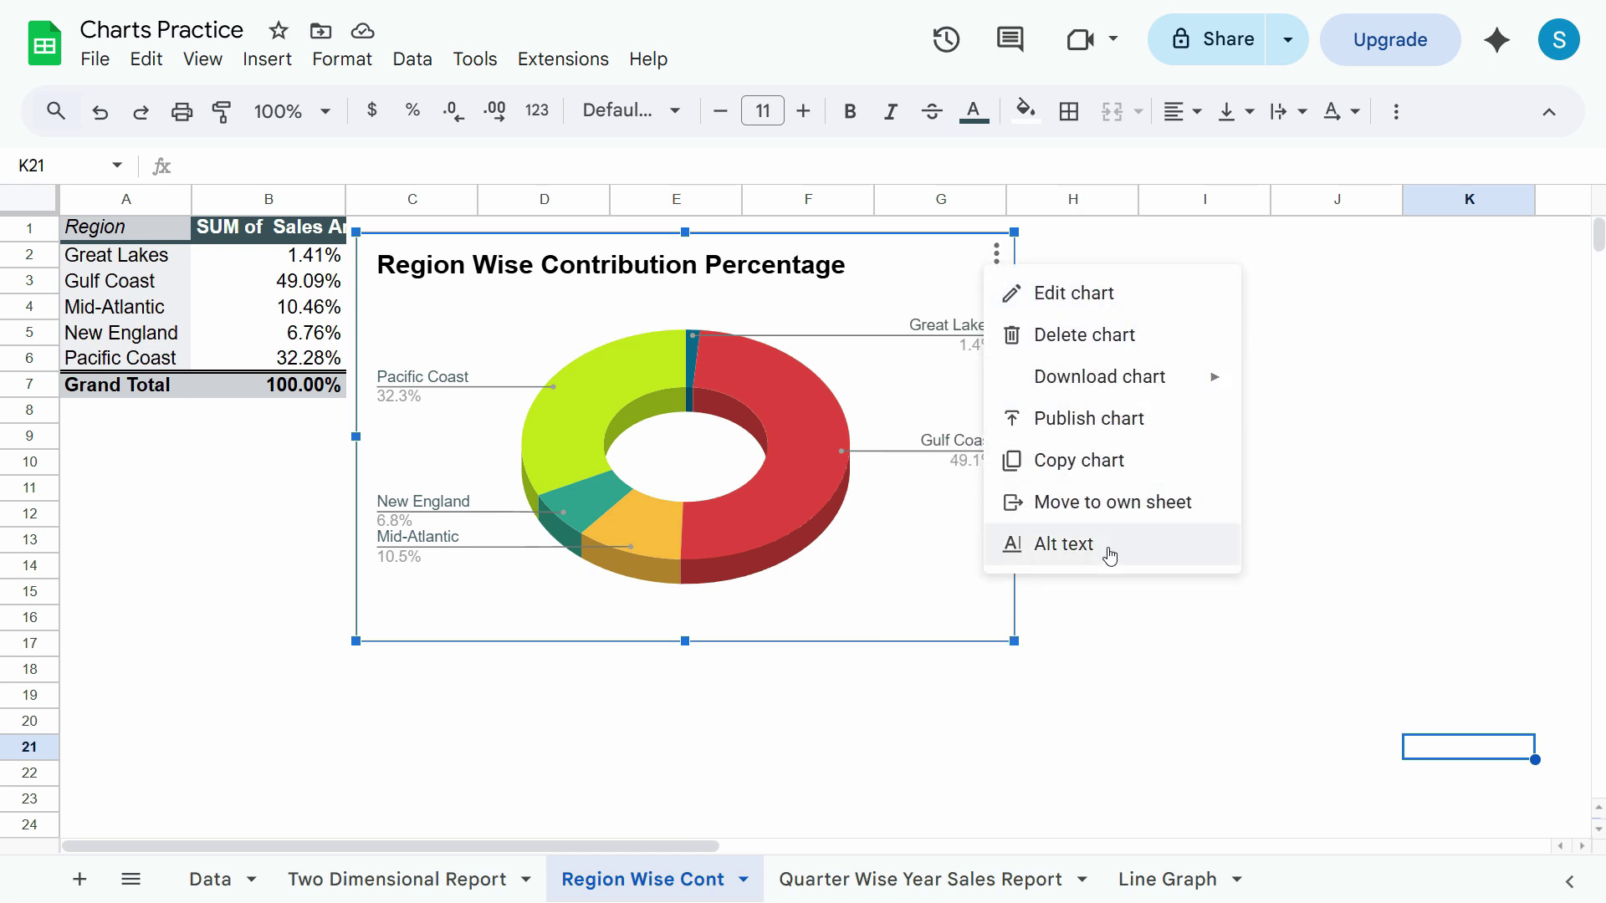
left_click(1094, 506)
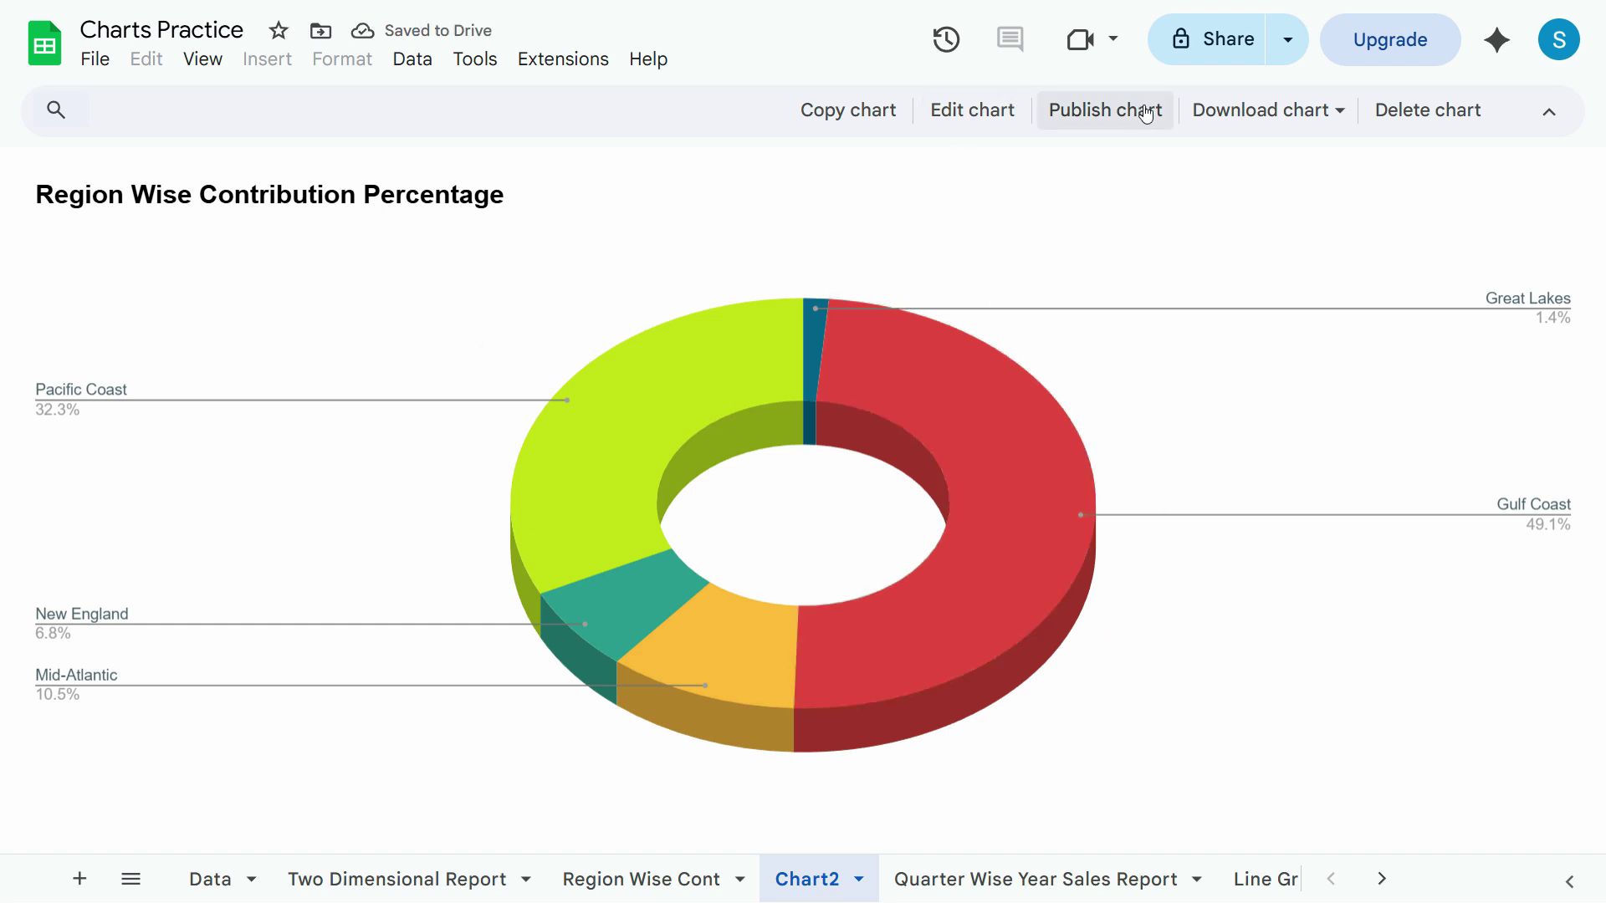
left_click(1296, 117)
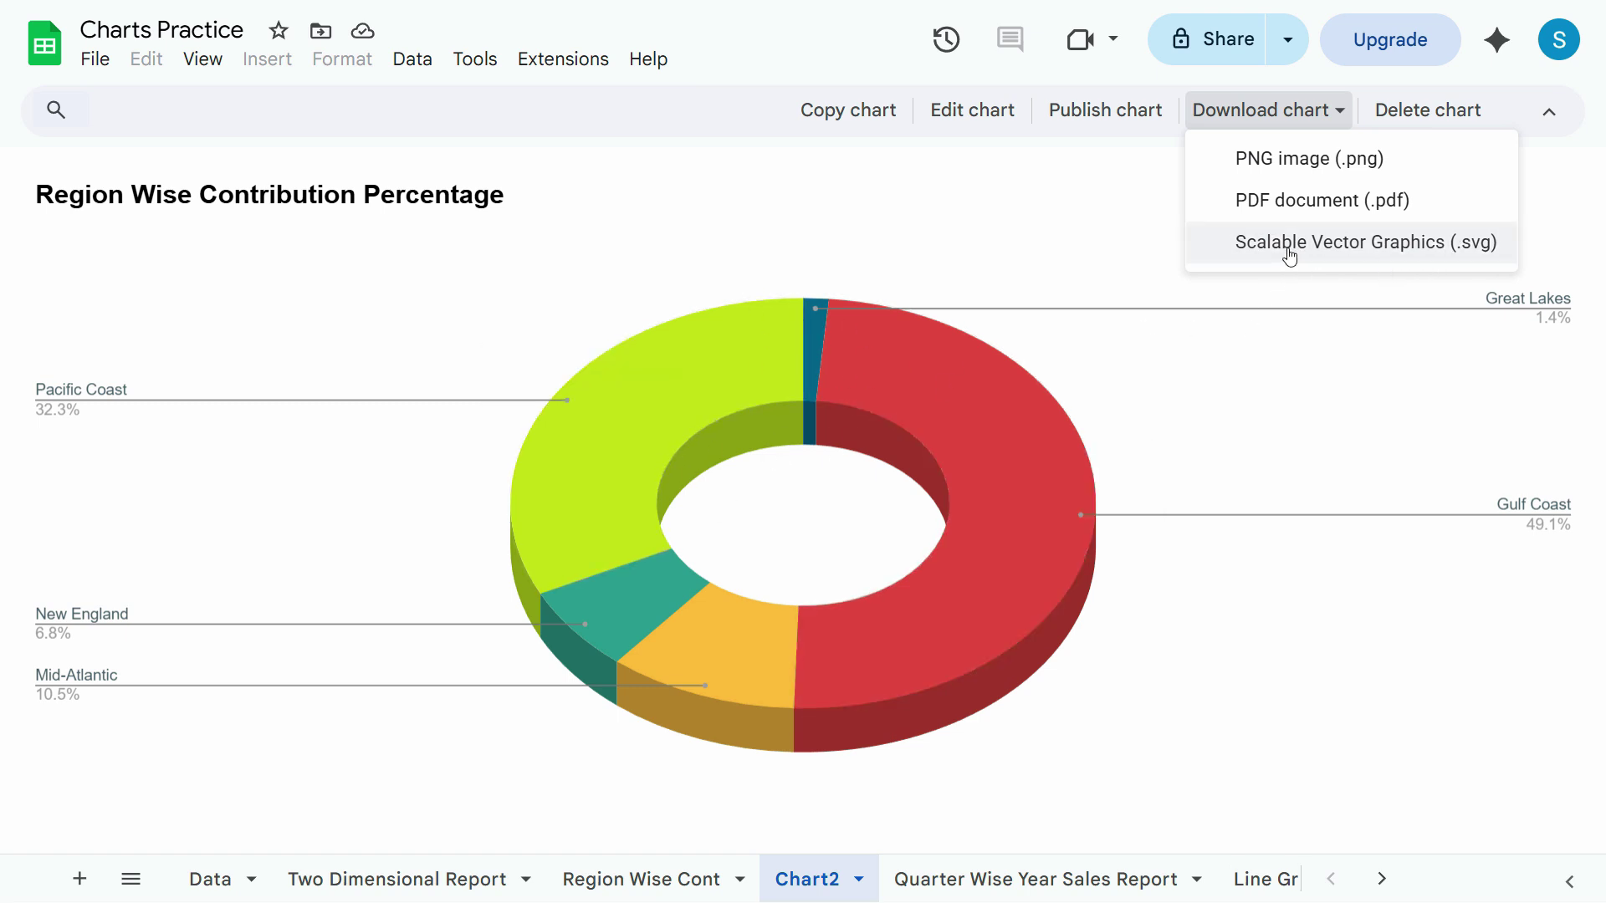
left_click(674, 889)
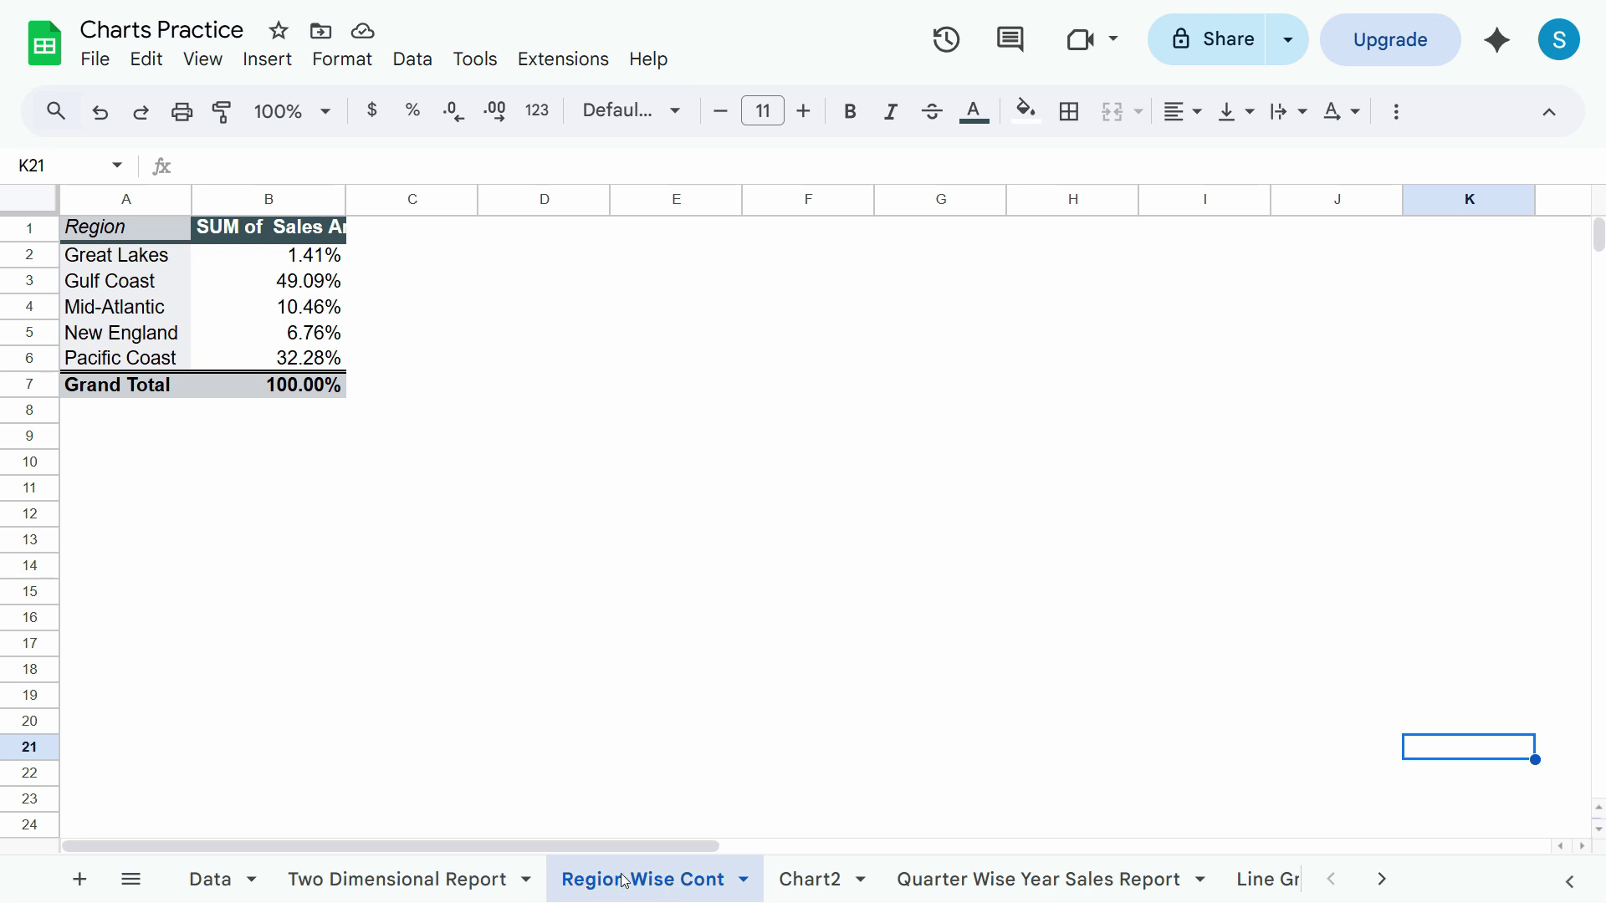
Insert a chart from the sales person by item pivot table on the Two Dimensional Report sheet.
left_click(400, 879)
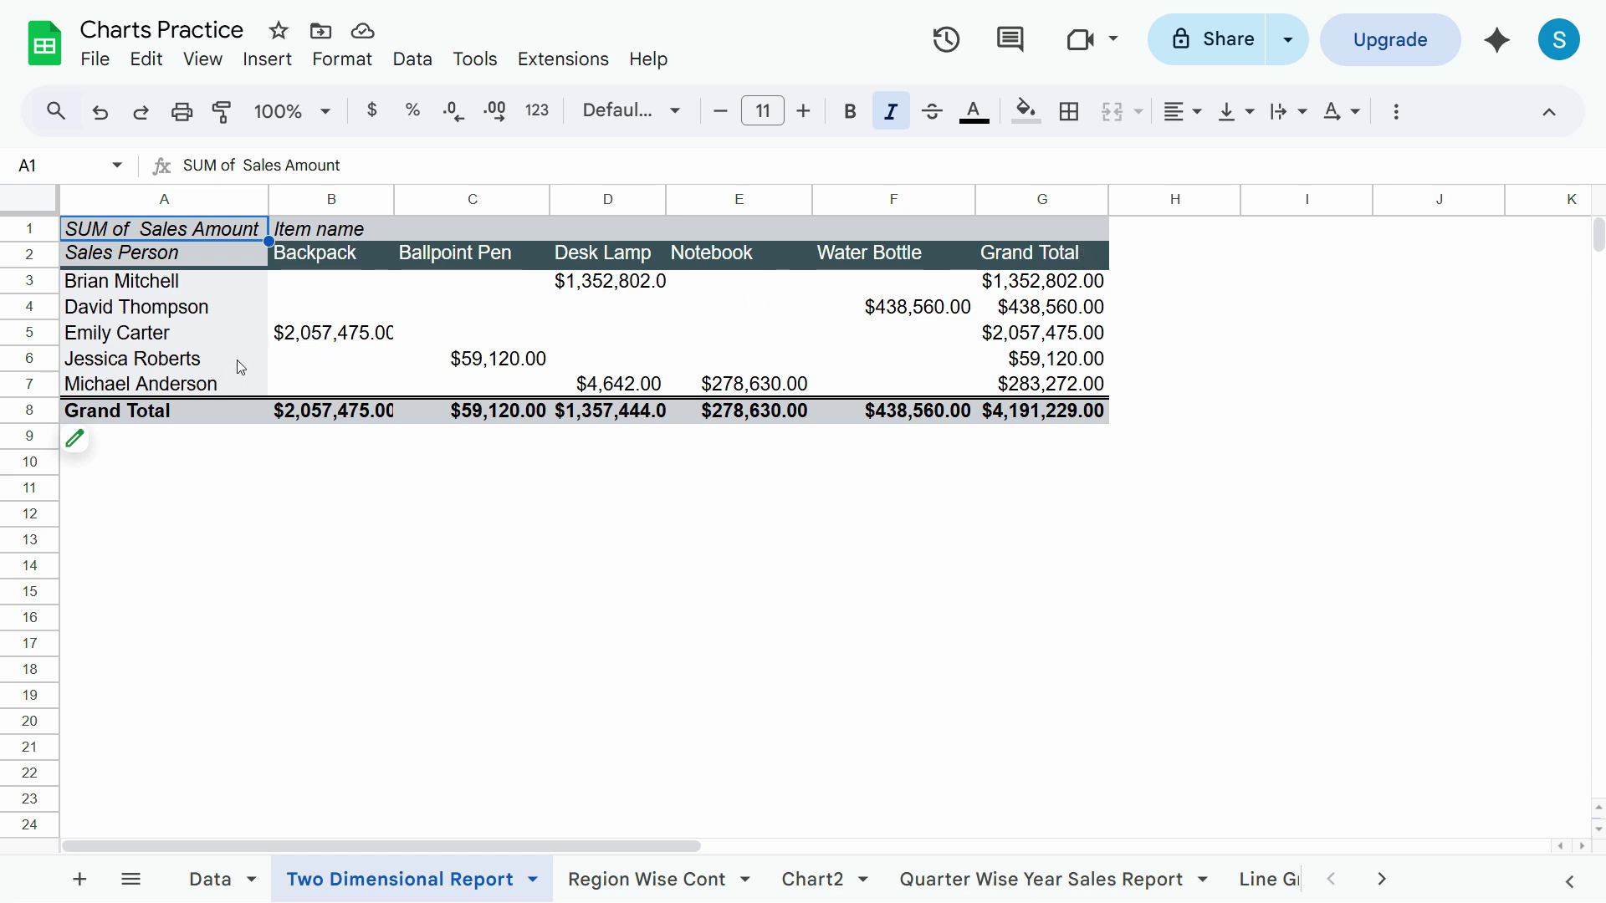
left_click(286, 331)
left_click(320, 313)
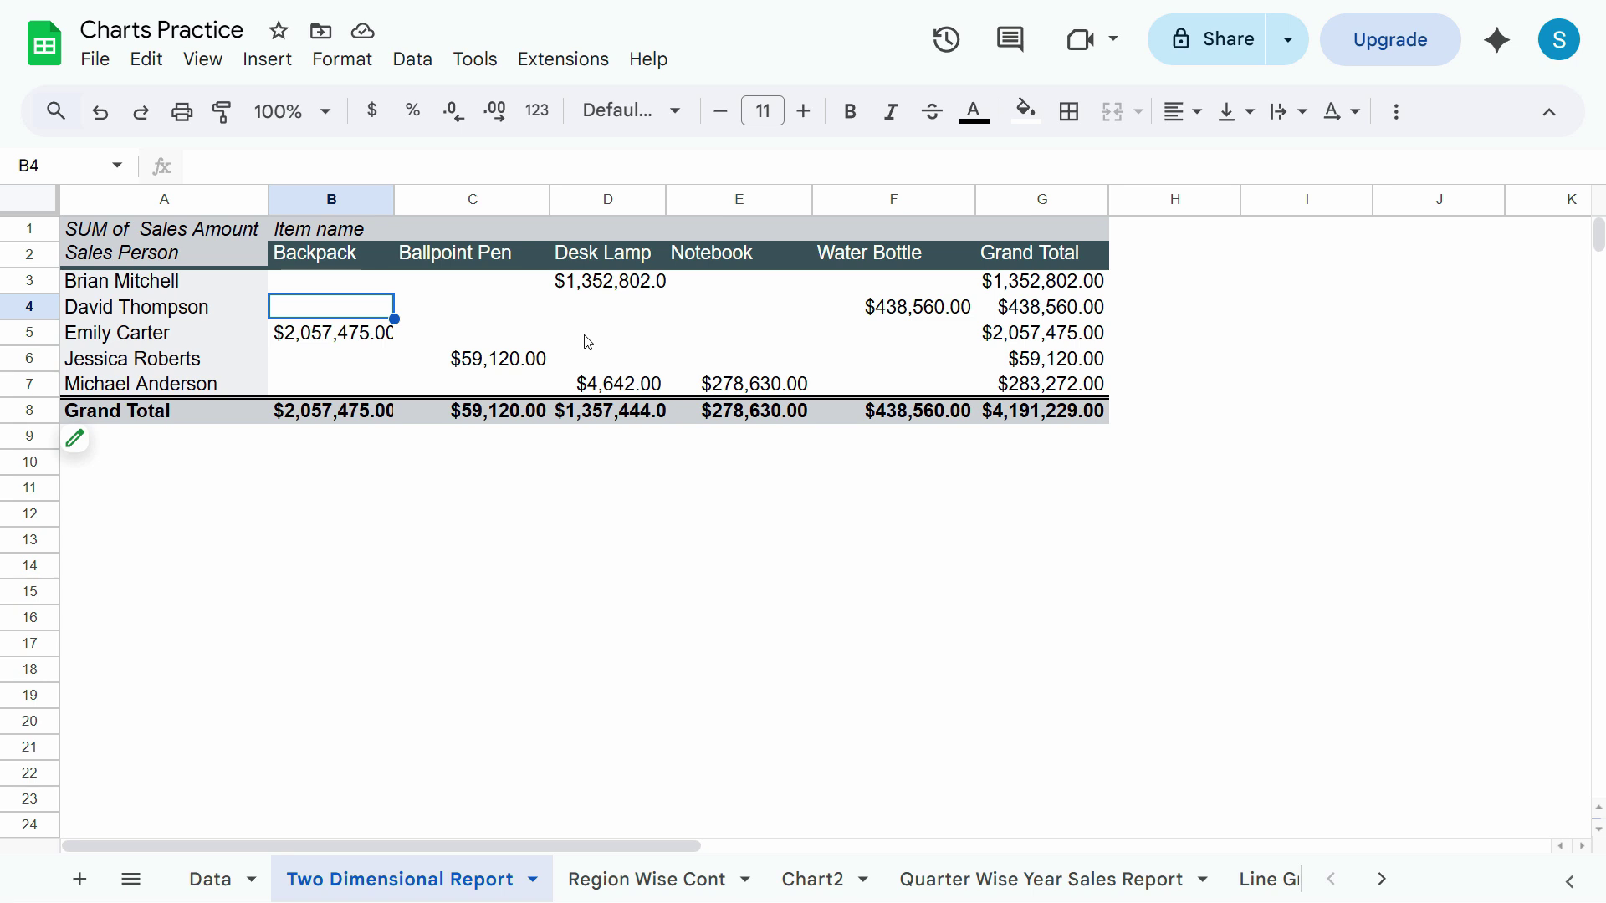
left_click(269, 60)
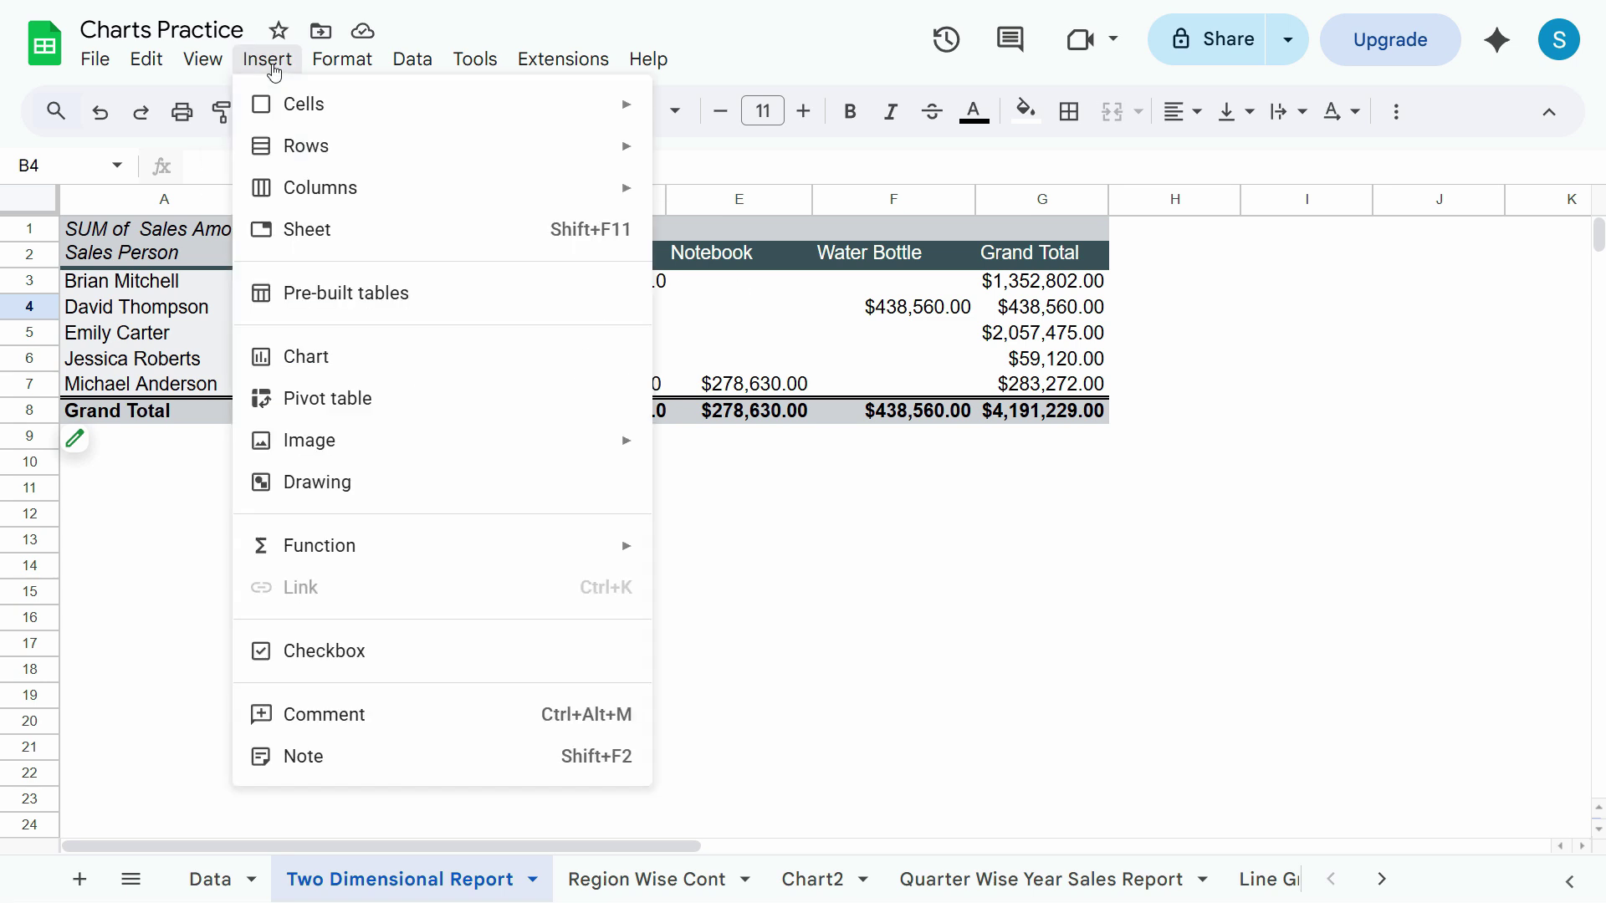
key("Escape")
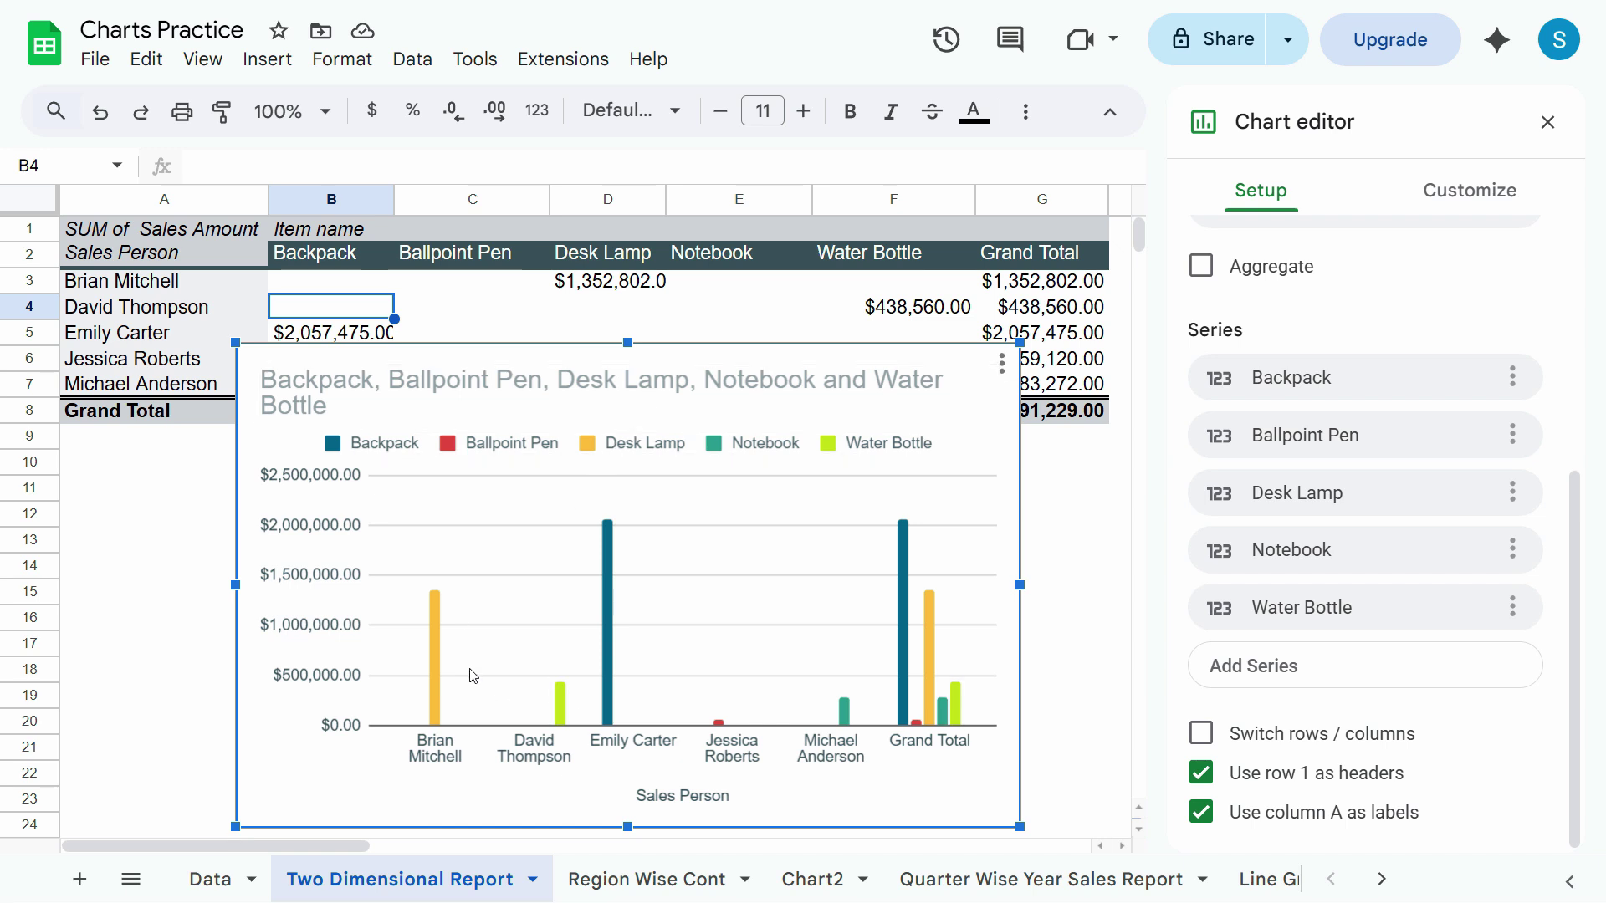
Try the bar chart and 100% stacked bar chart types on the new chart, and set its stacking to None.
left_click(1491, 207)
left_click(1288, 197)
left_click(1373, 308)
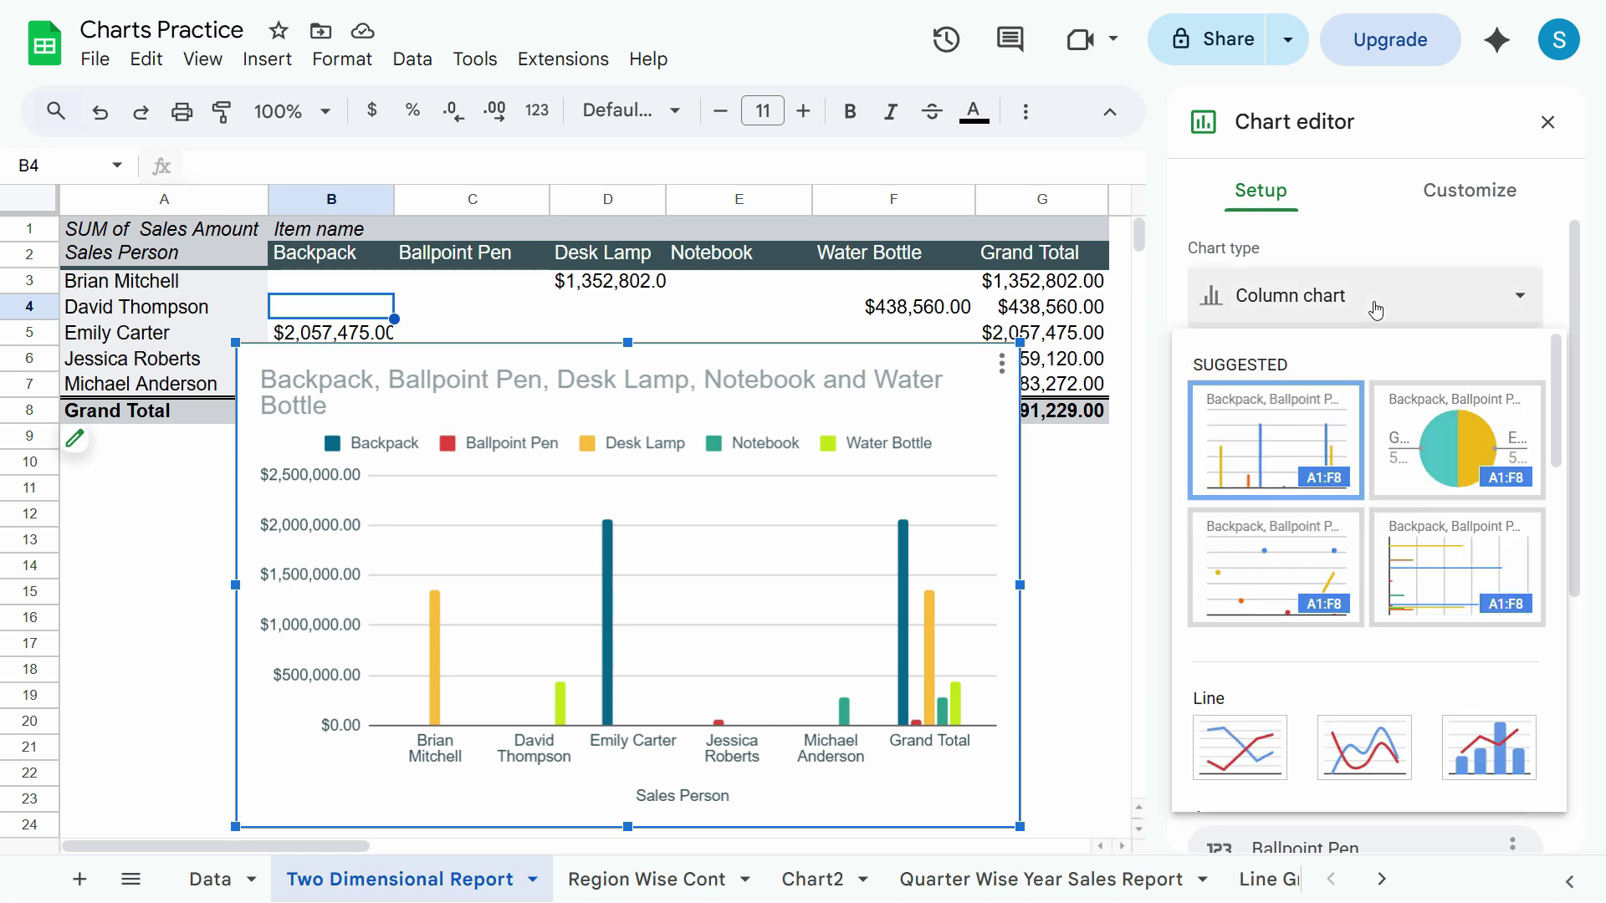
left_click(1482, 571)
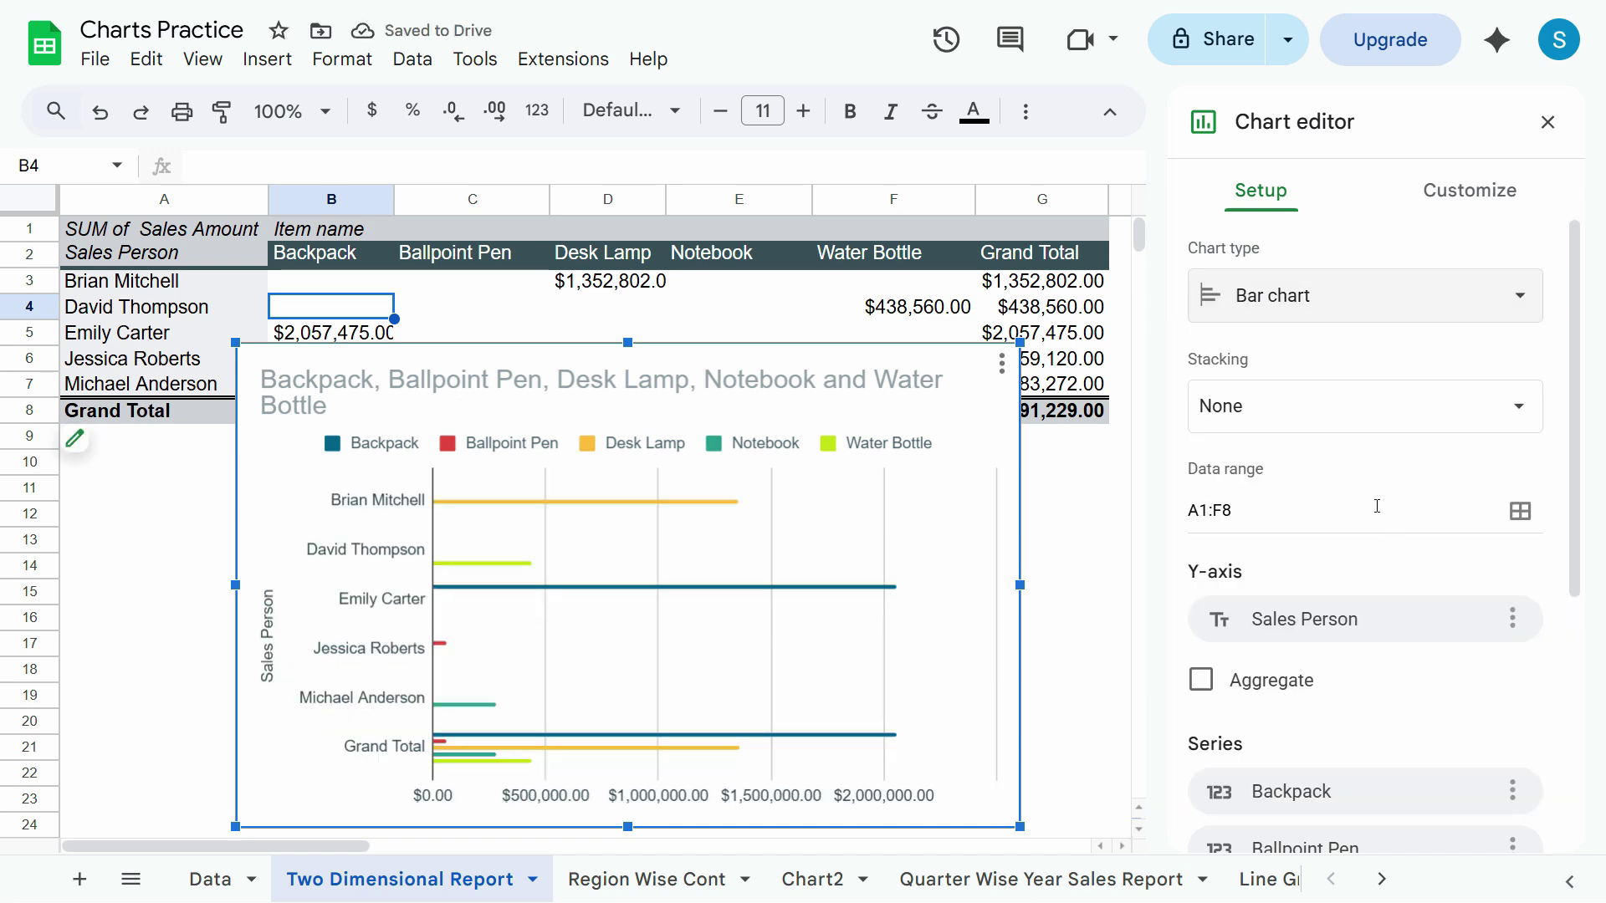
left_click(1295, 318)
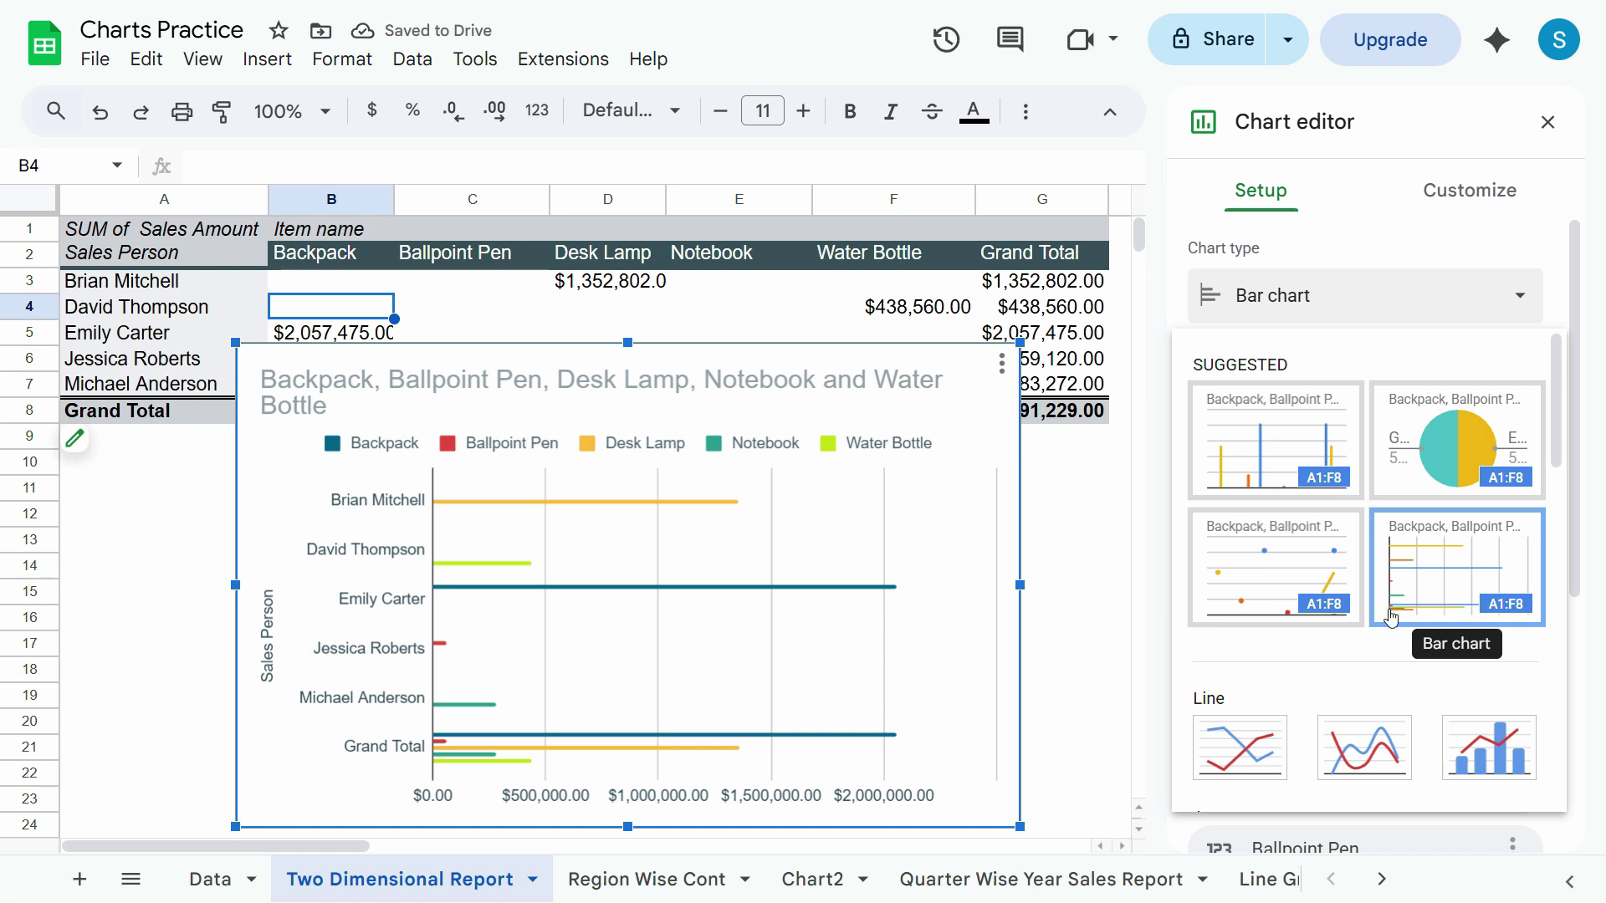
scroll(1443, 594, "down", 5)
left_click(1509, 582)
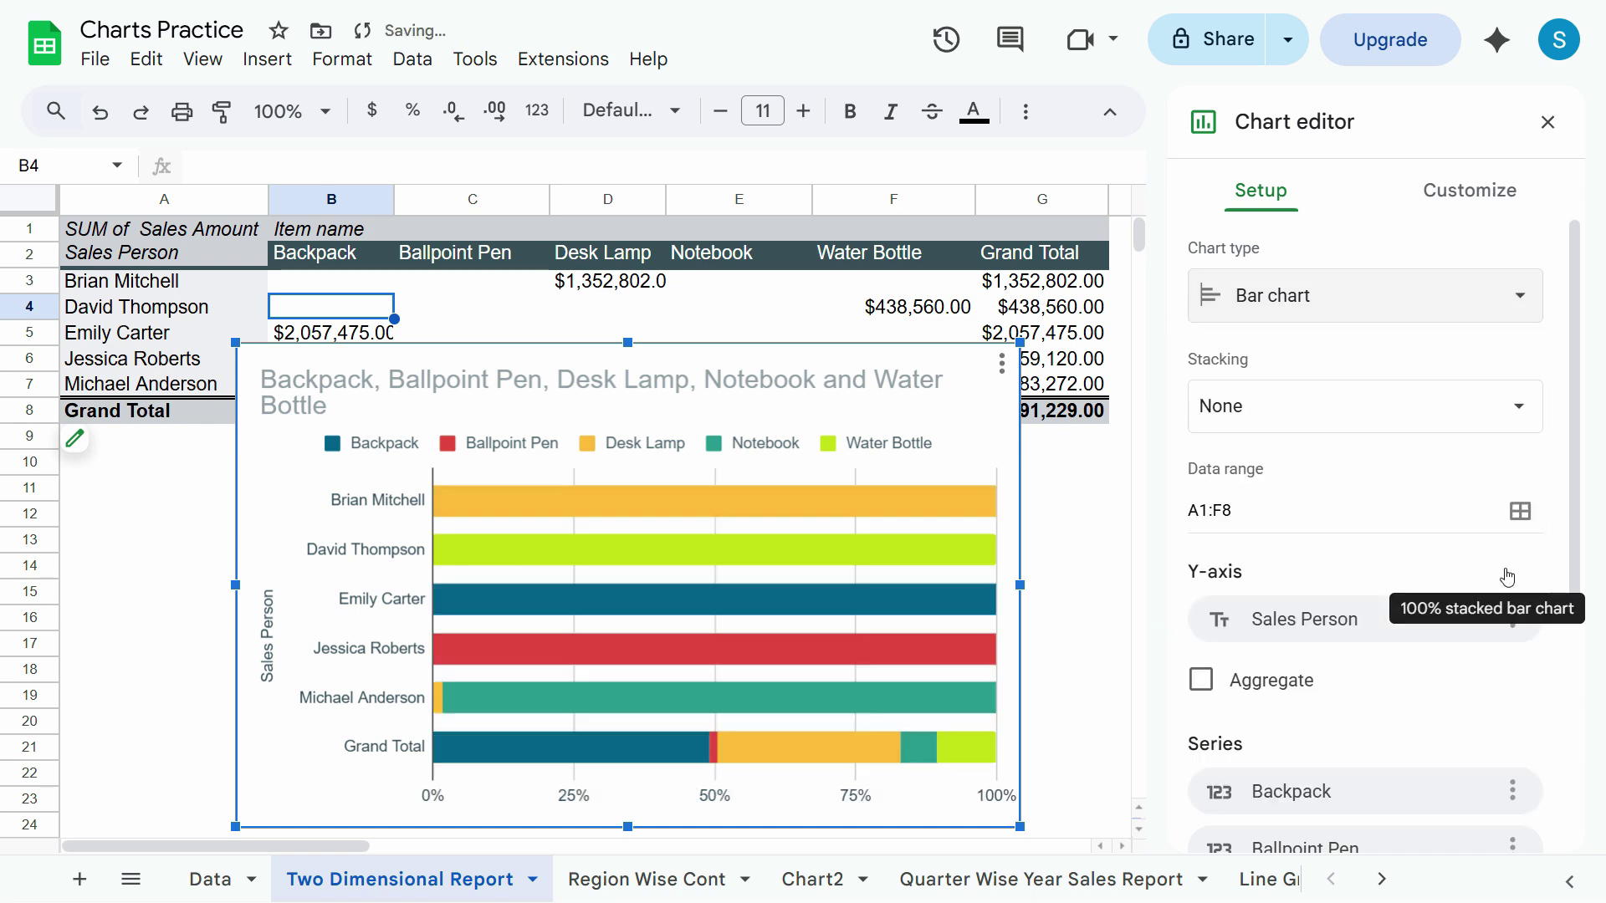
left_click(1478, 406)
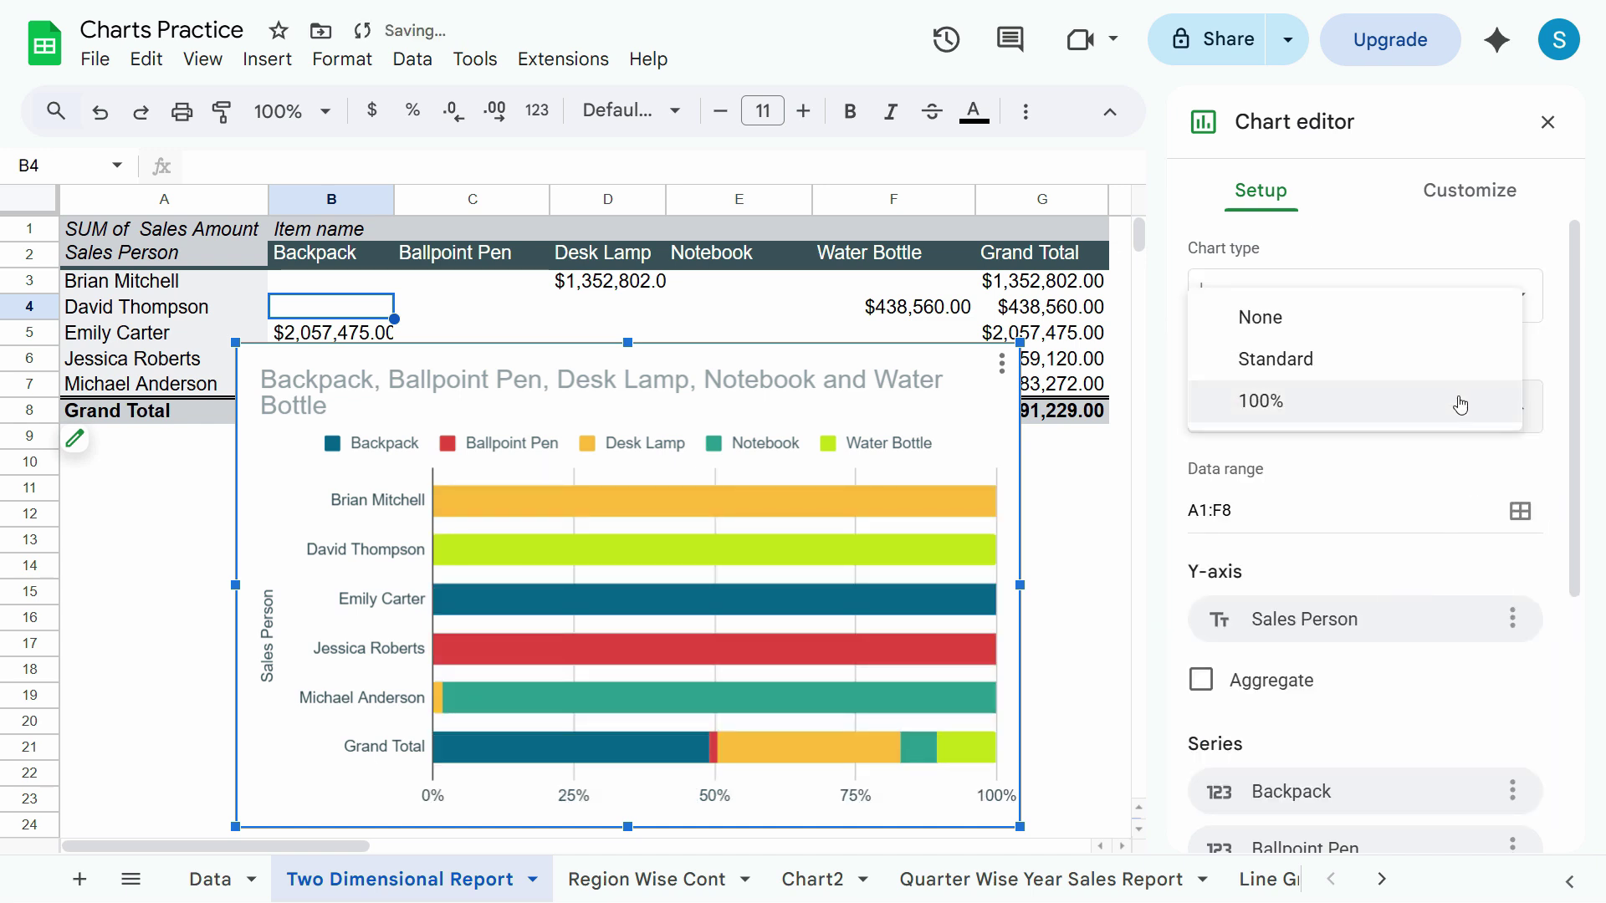
left_click(1305, 317)
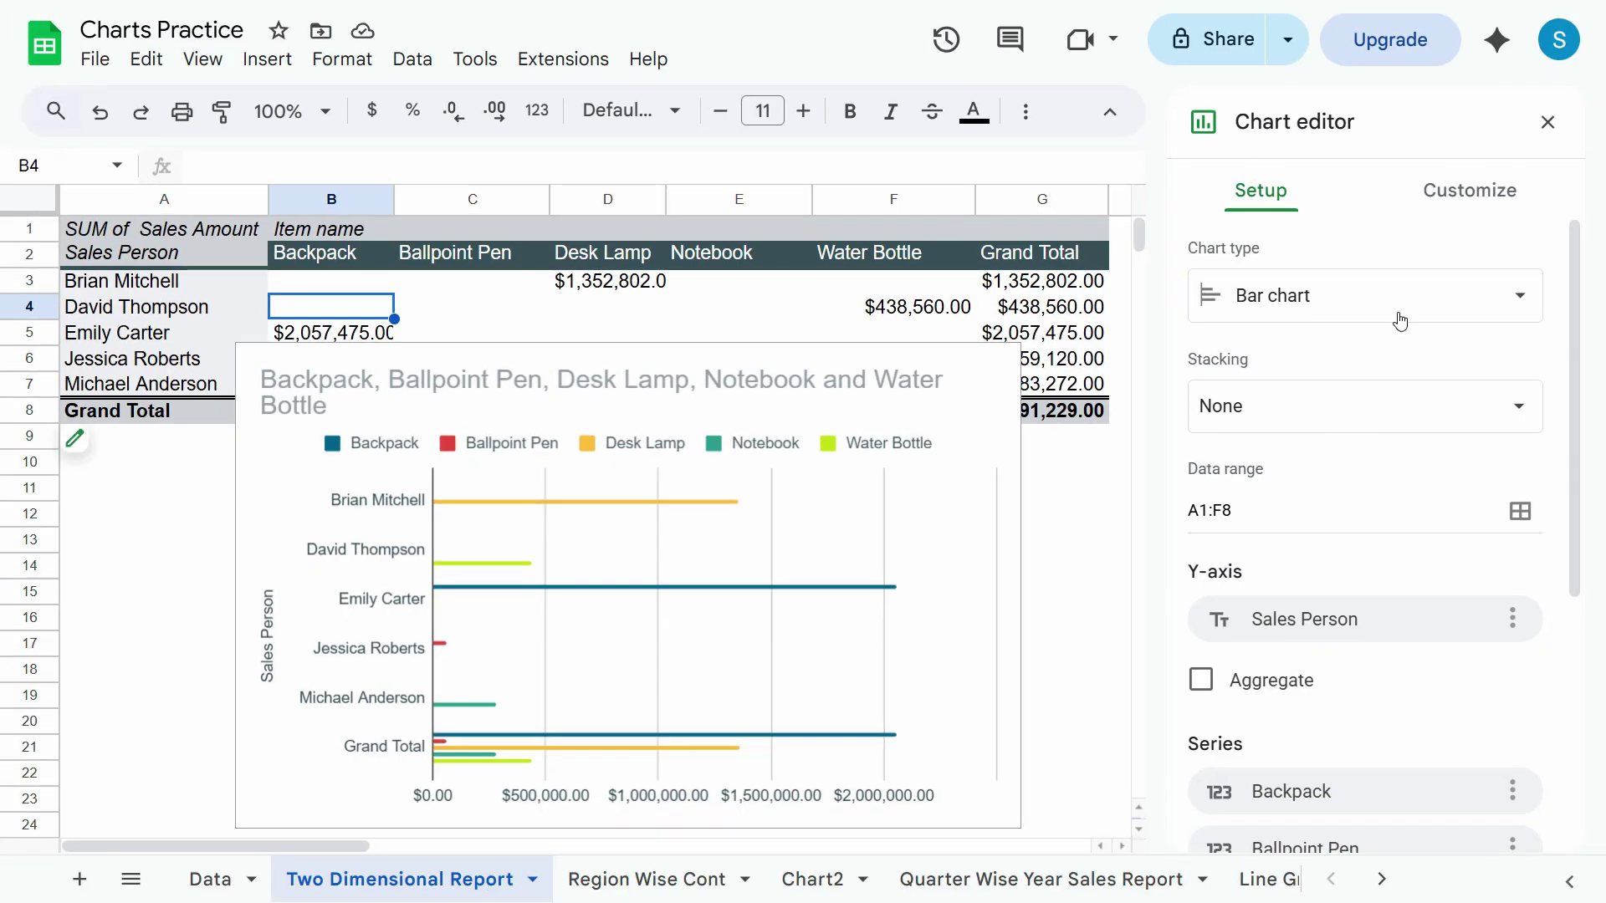
Change the sales person chart's type to 100% stacked column chart.
left_click(1405, 309)
scroll(1431, 576, "down", 4)
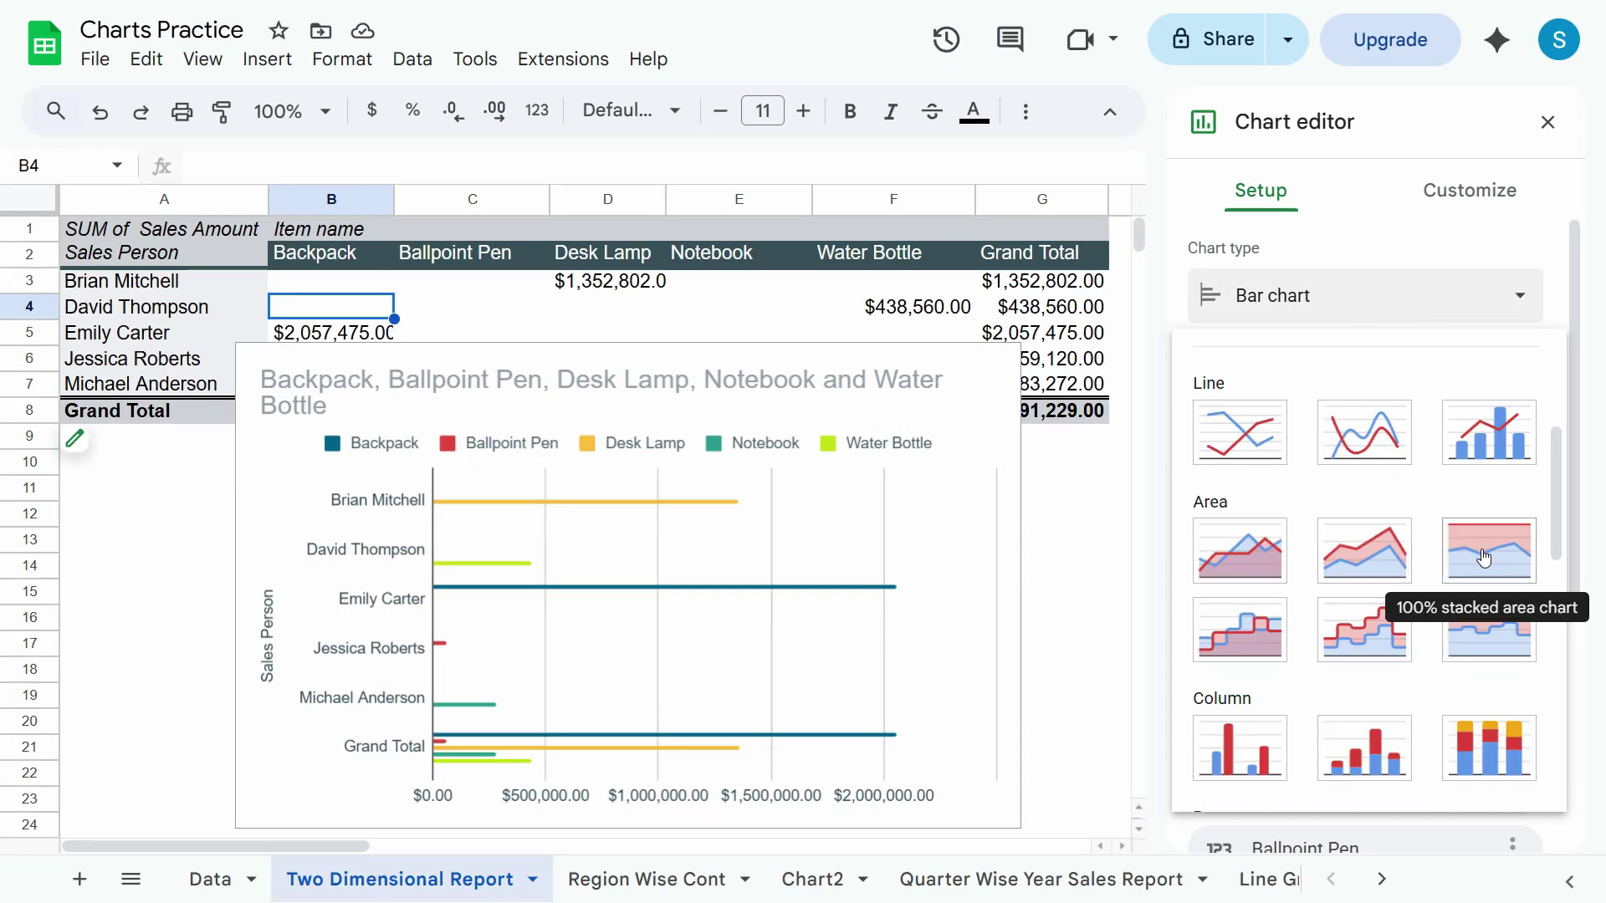
scroll(1488, 544, "down", 3)
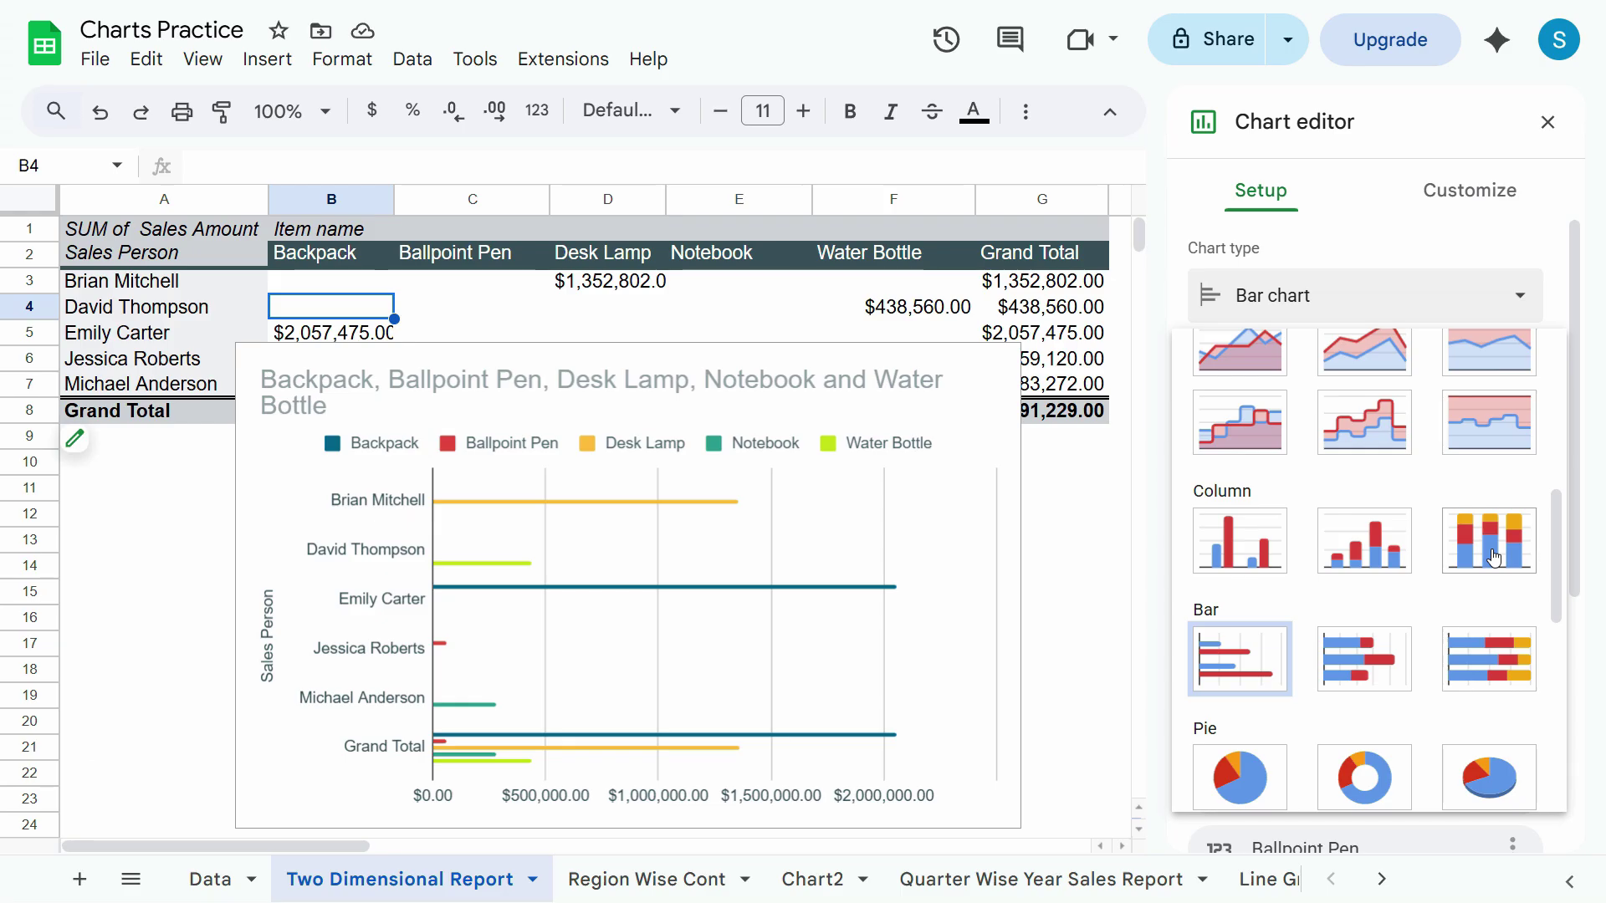
left_click(1493, 554)
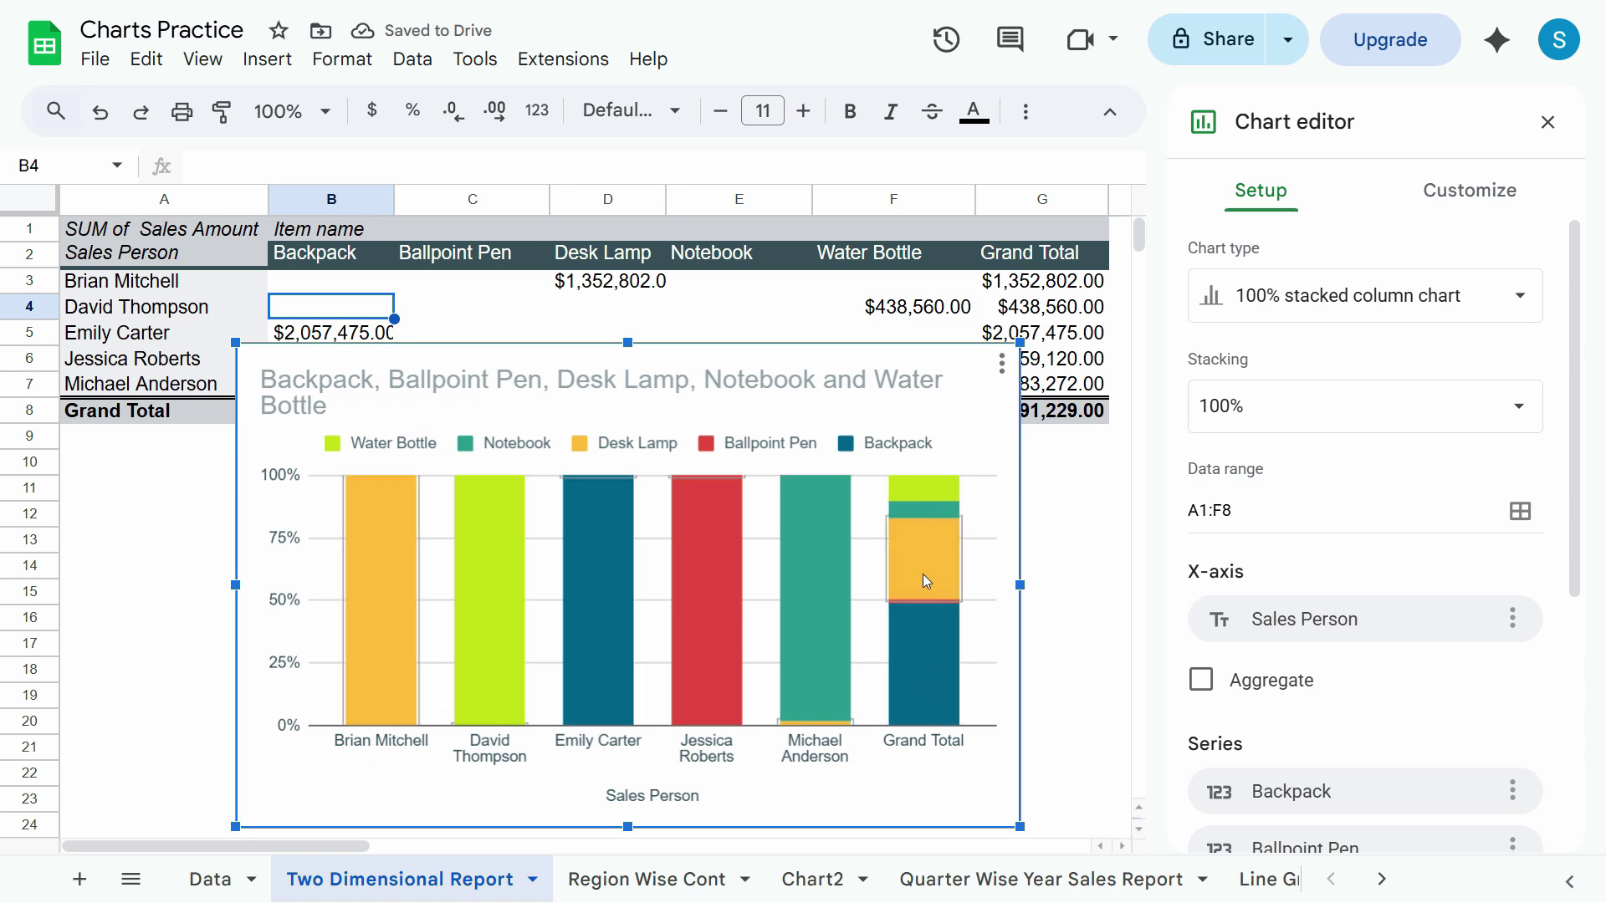
scroll(1297, 736, "down", 5)
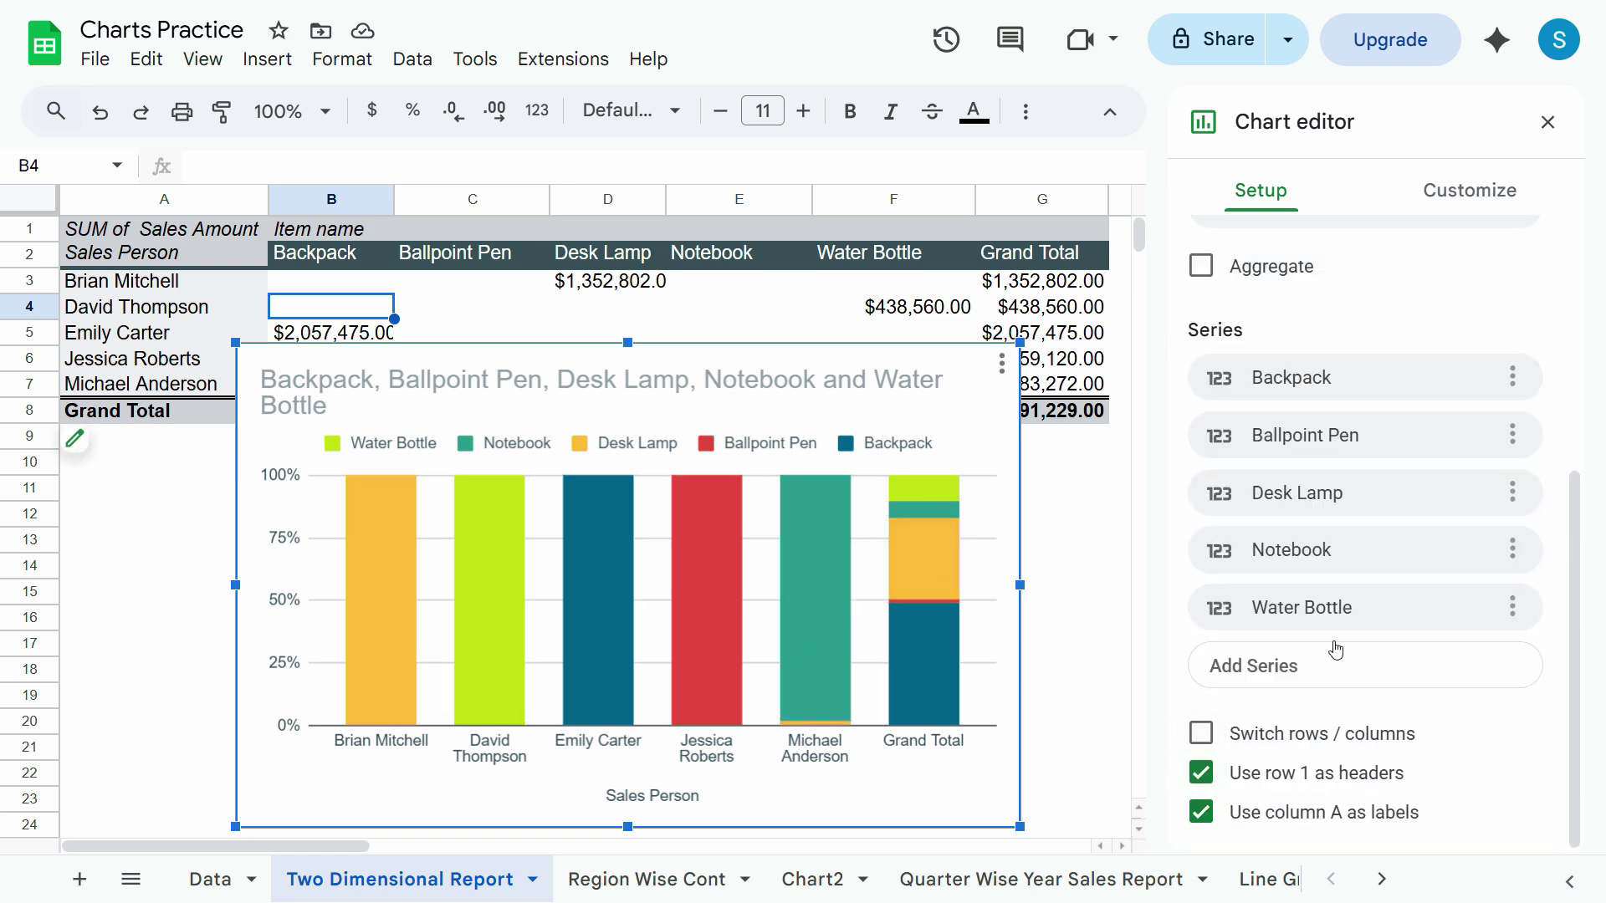
Try the 100% stacked bar chart type on the sales person chart.
scroll(1338, 644, "up", 5)
left_click(1452, 301)
scroll(1372, 653, "down", 2)
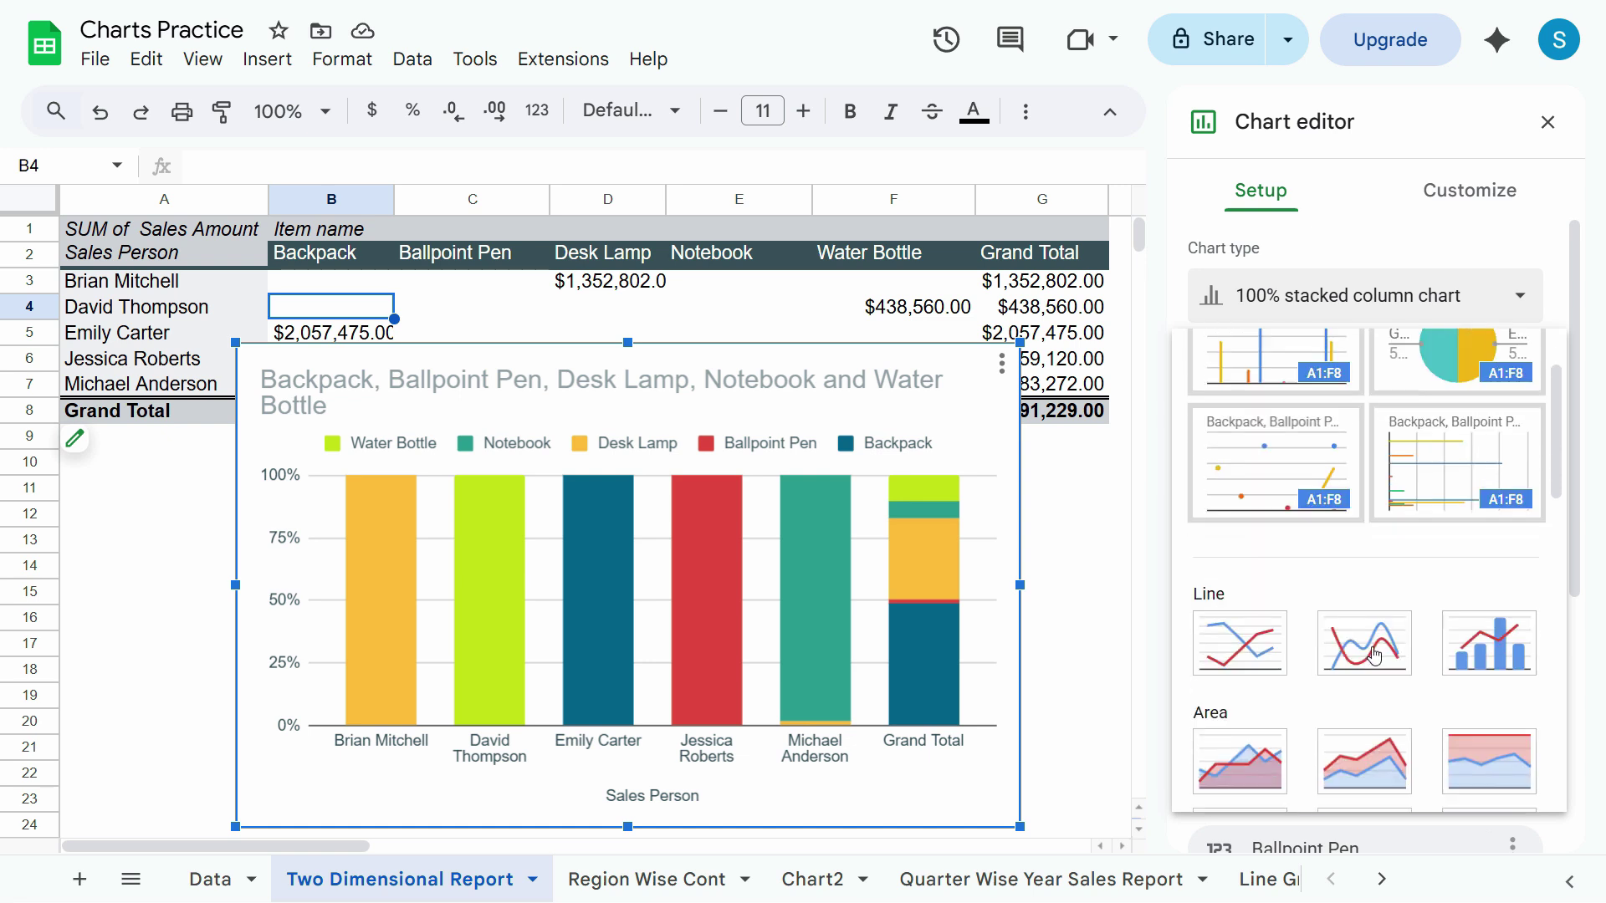
scroll(1376, 652, "up", 2)
left_click(1413, 598)
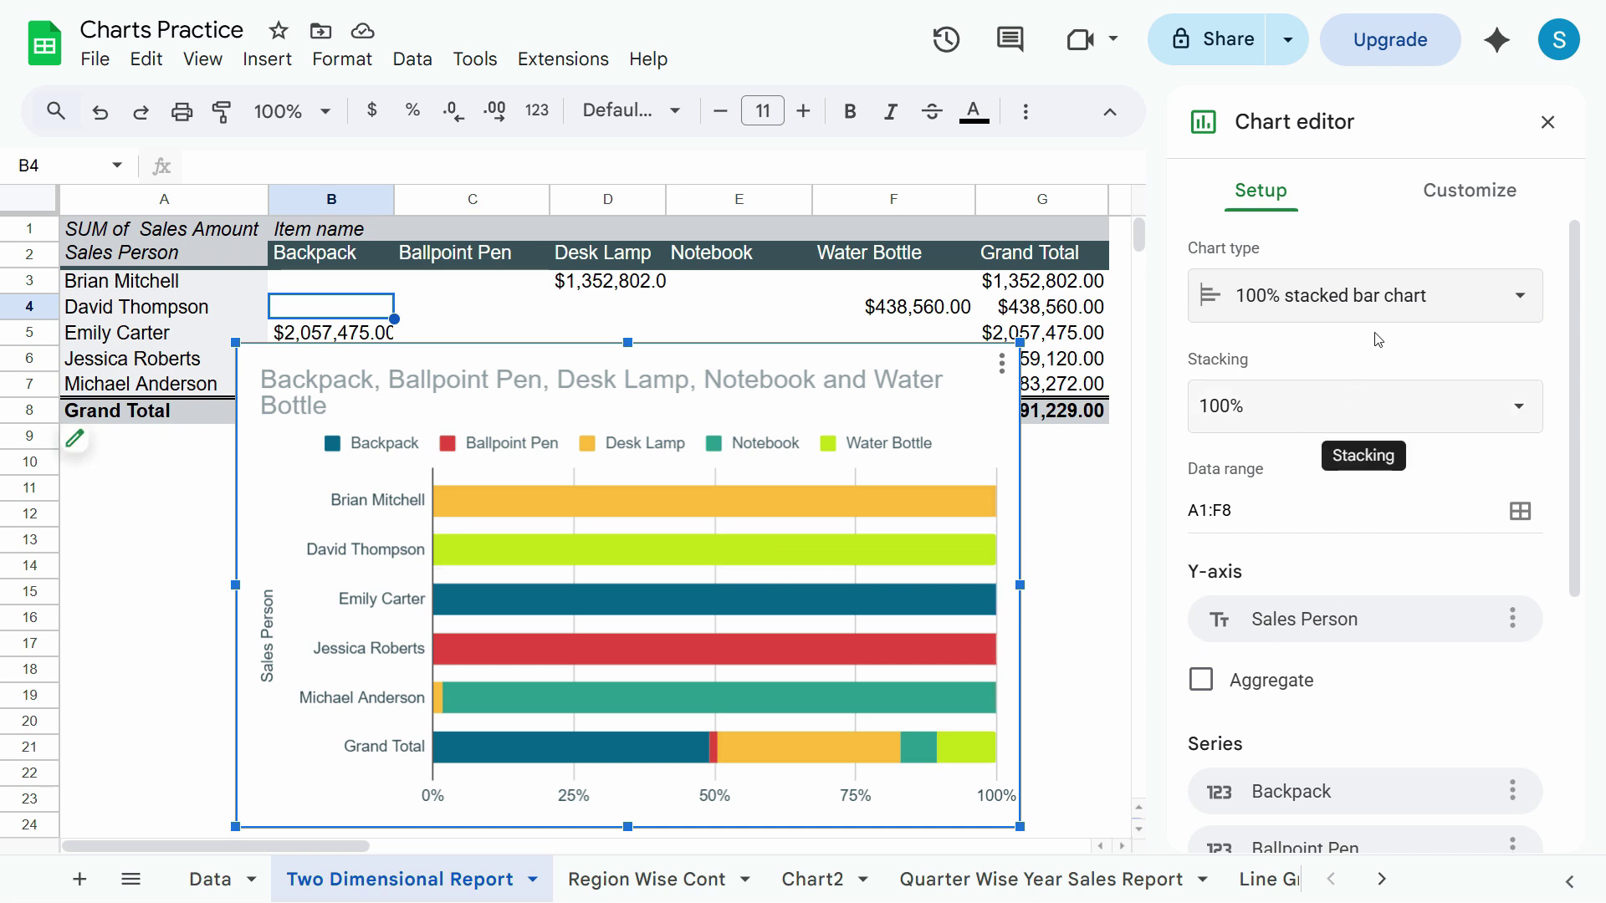
Try Standard stacking on the bar chart and set the stacking back to 100%.
left_click(1352, 393)
left_click(1320, 362)
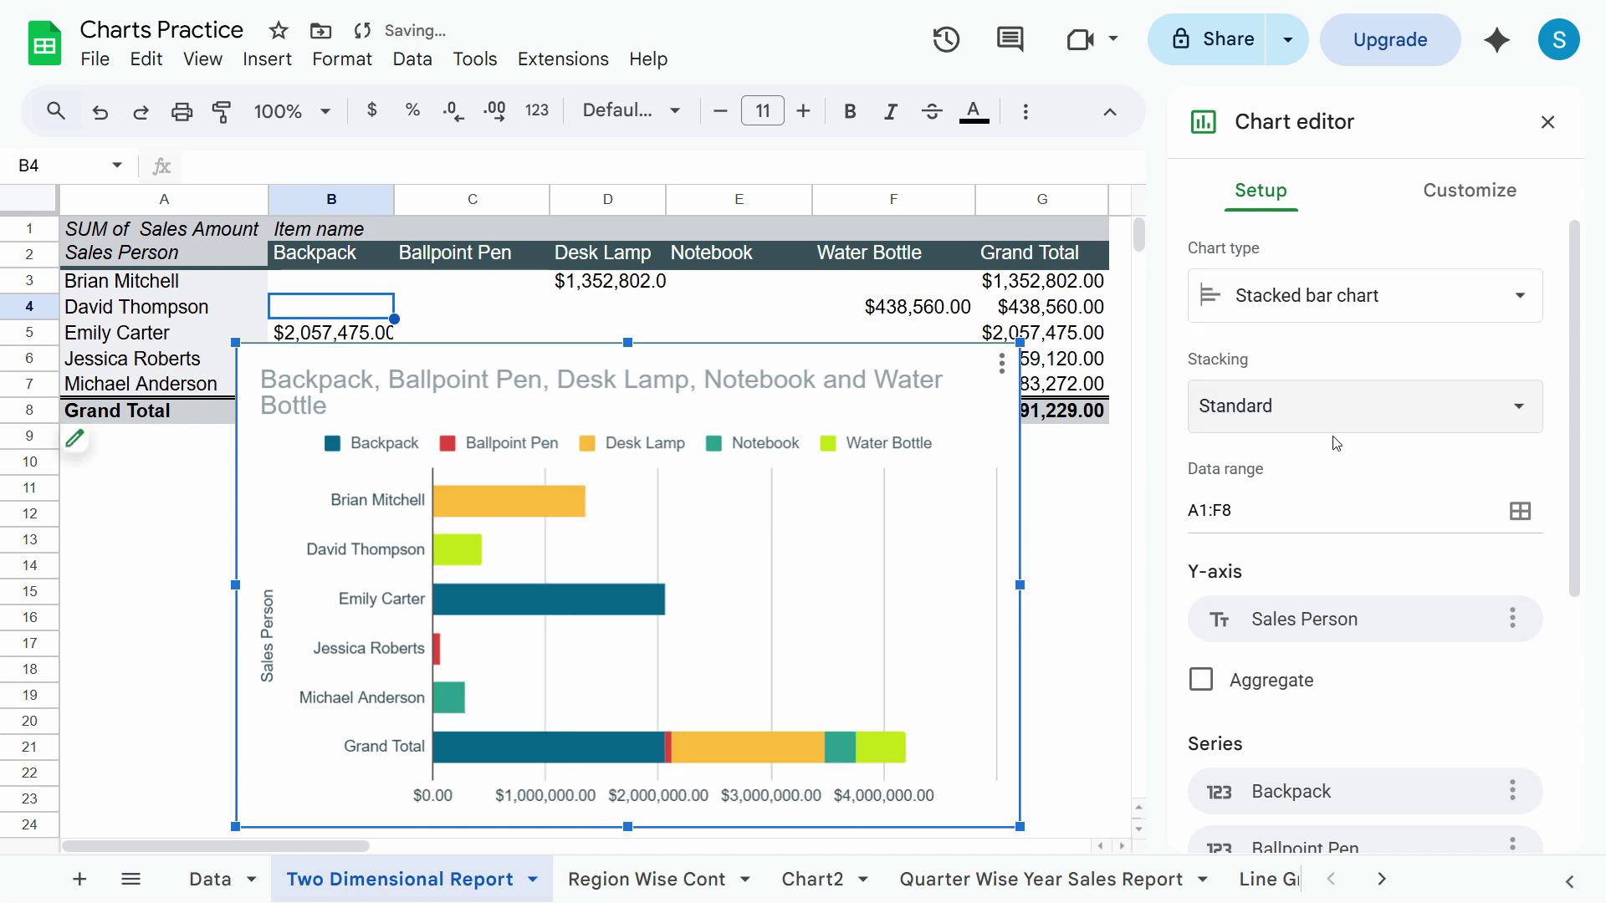
left_click(1337, 415)
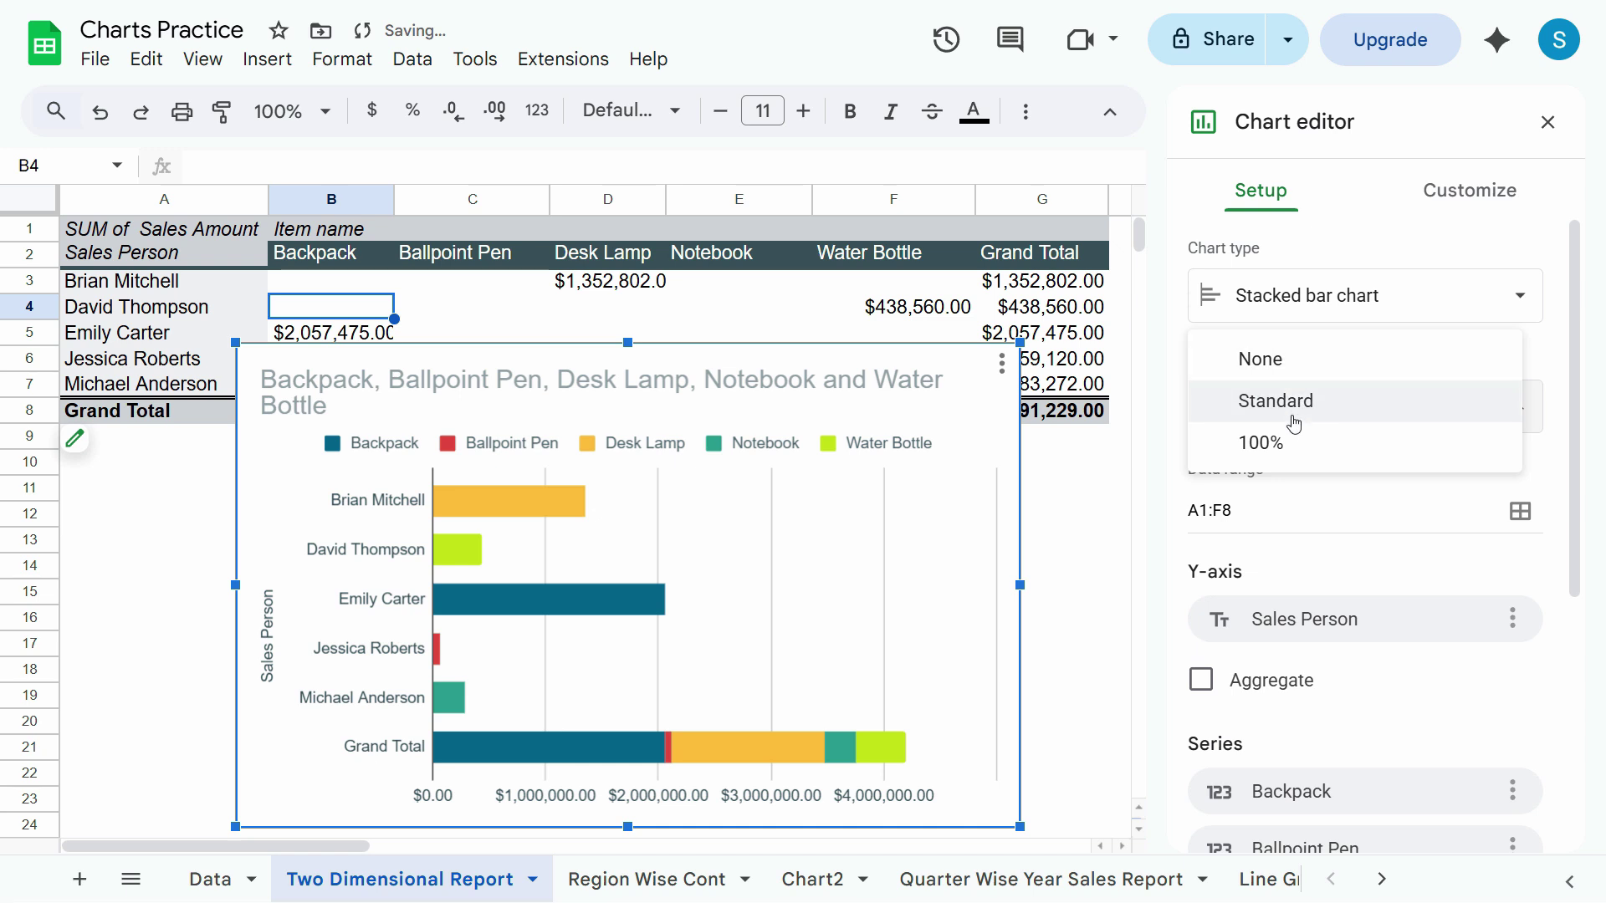
left_click(1295, 420)
left_click(1294, 424)
left_click(1302, 439)
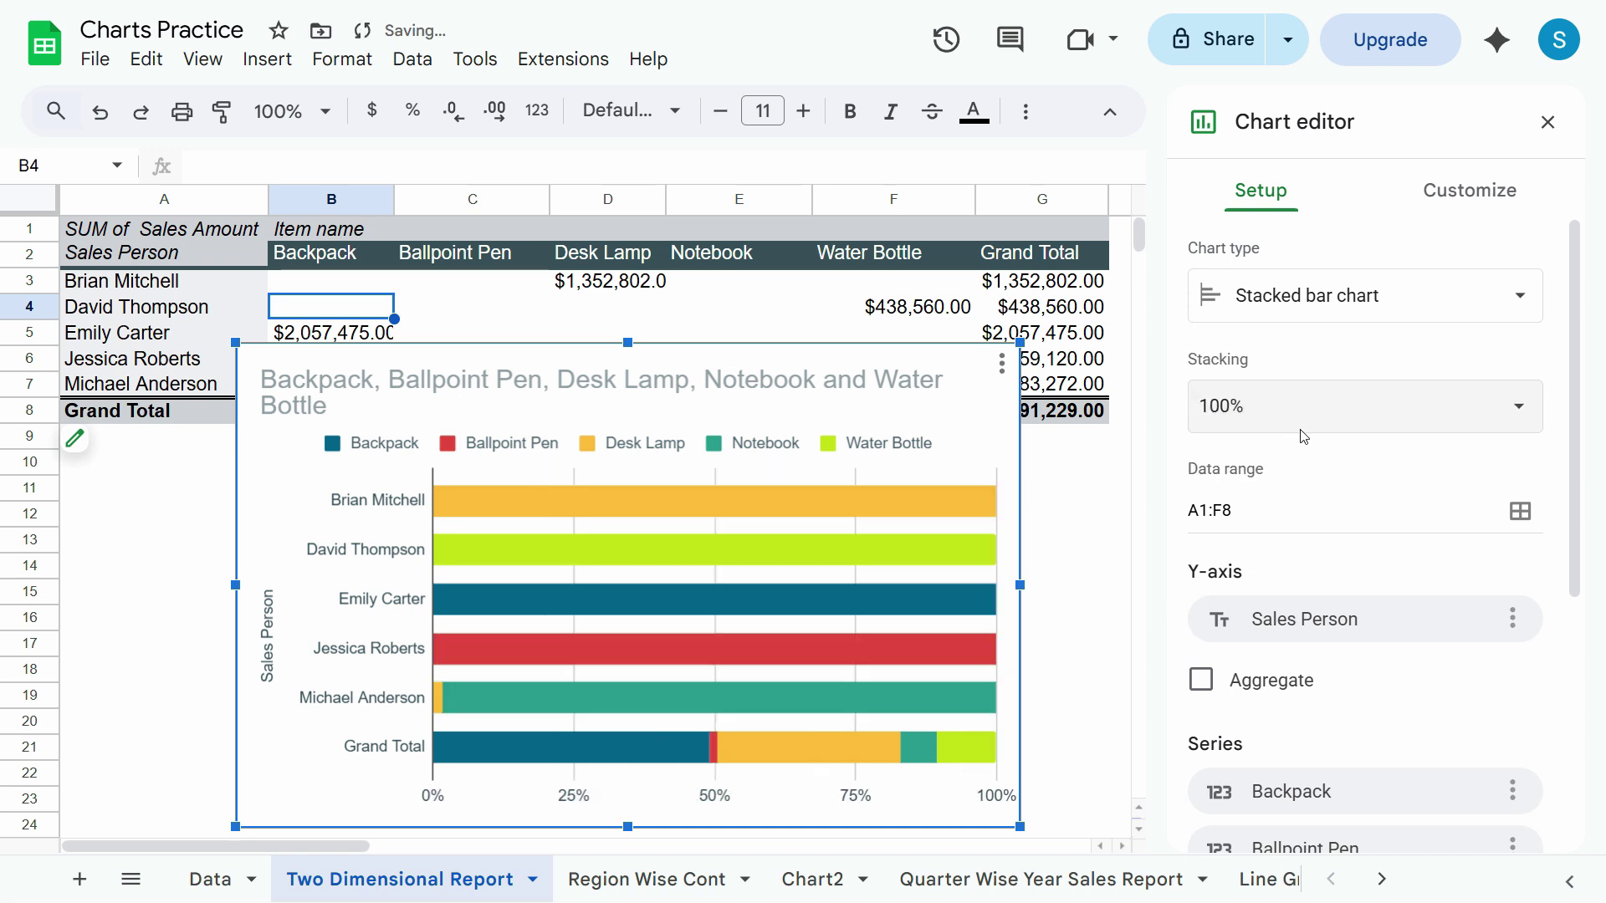
Change the sales person chart to a 100% stacked column chart and try Standard stacking on it.
left_click(1366, 312)
scroll(1373, 585, "down", 5)
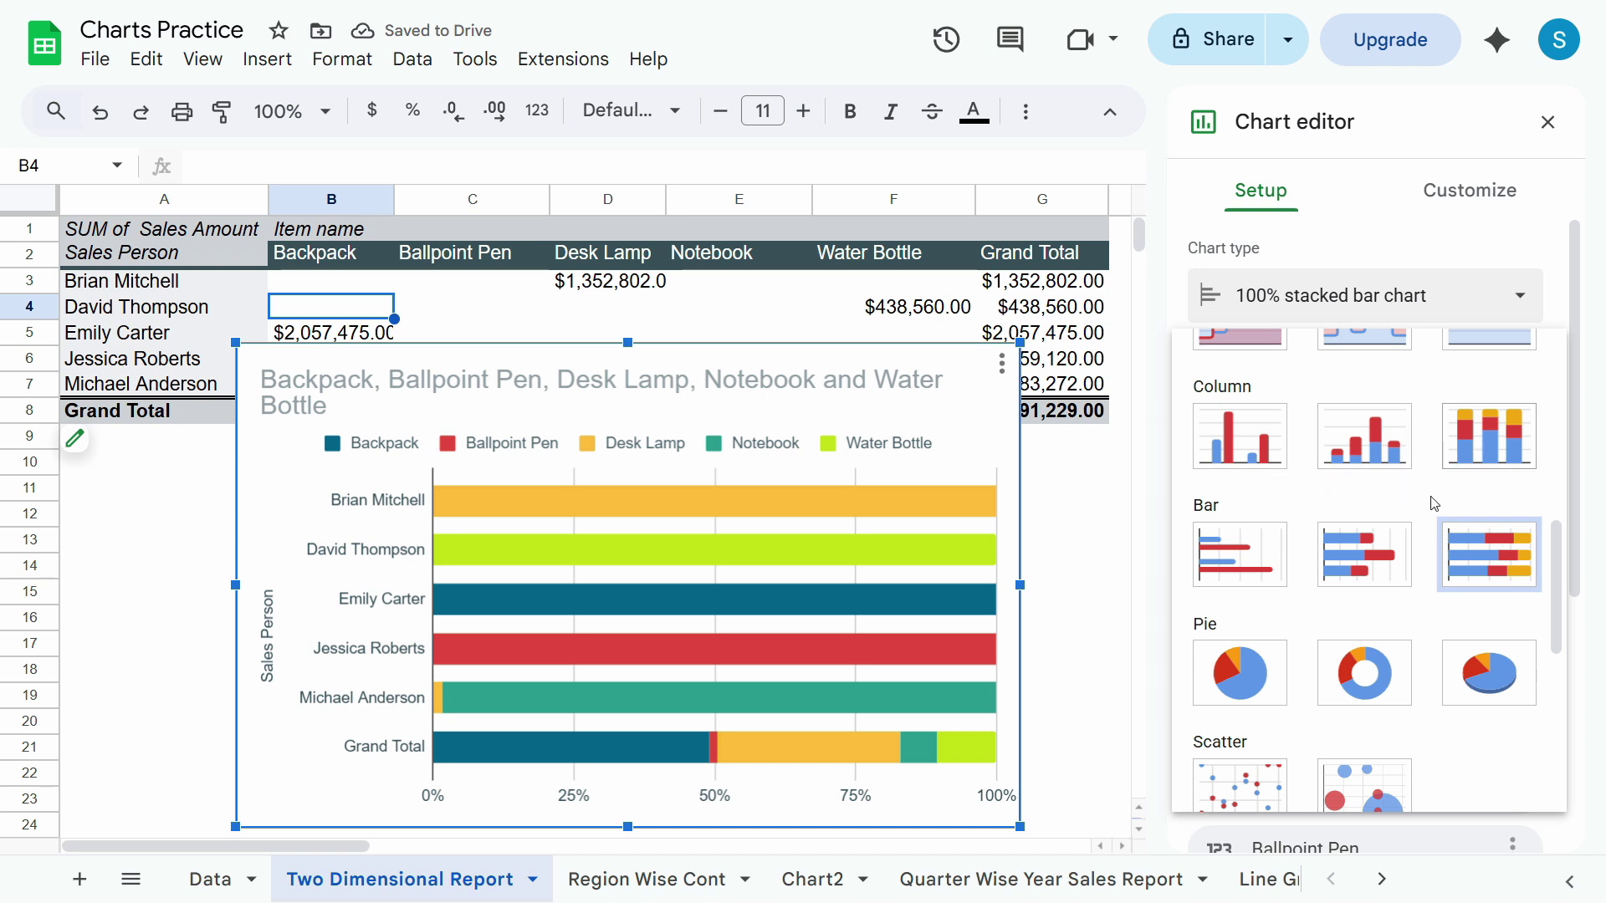
left_click(1489, 436)
left_click(1320, 422)
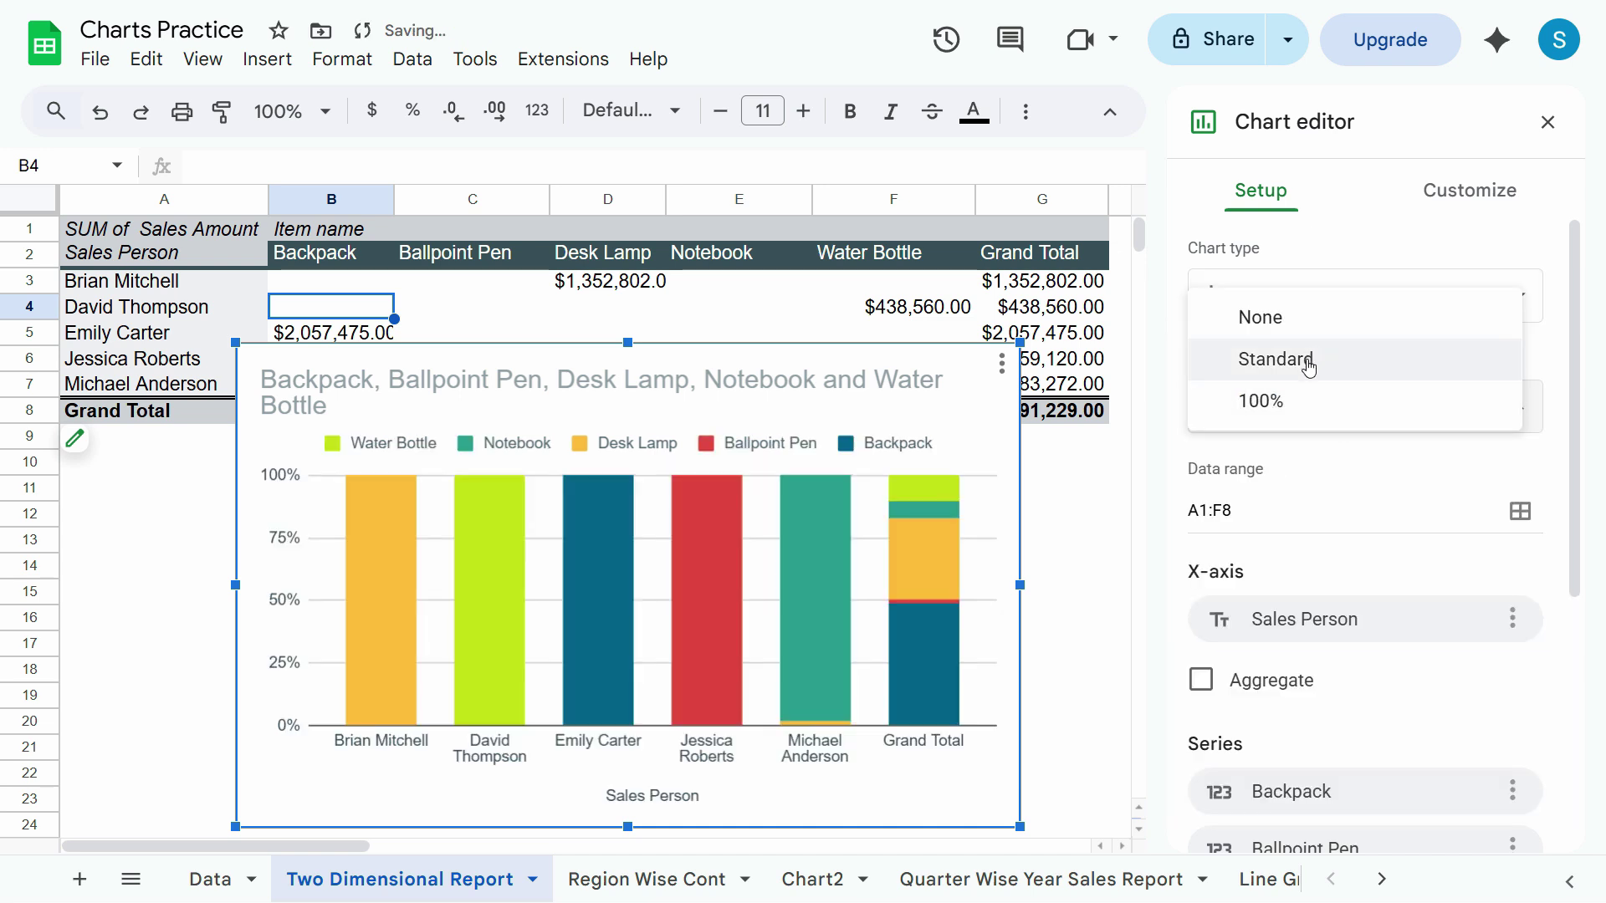
left_click(1213, 360)
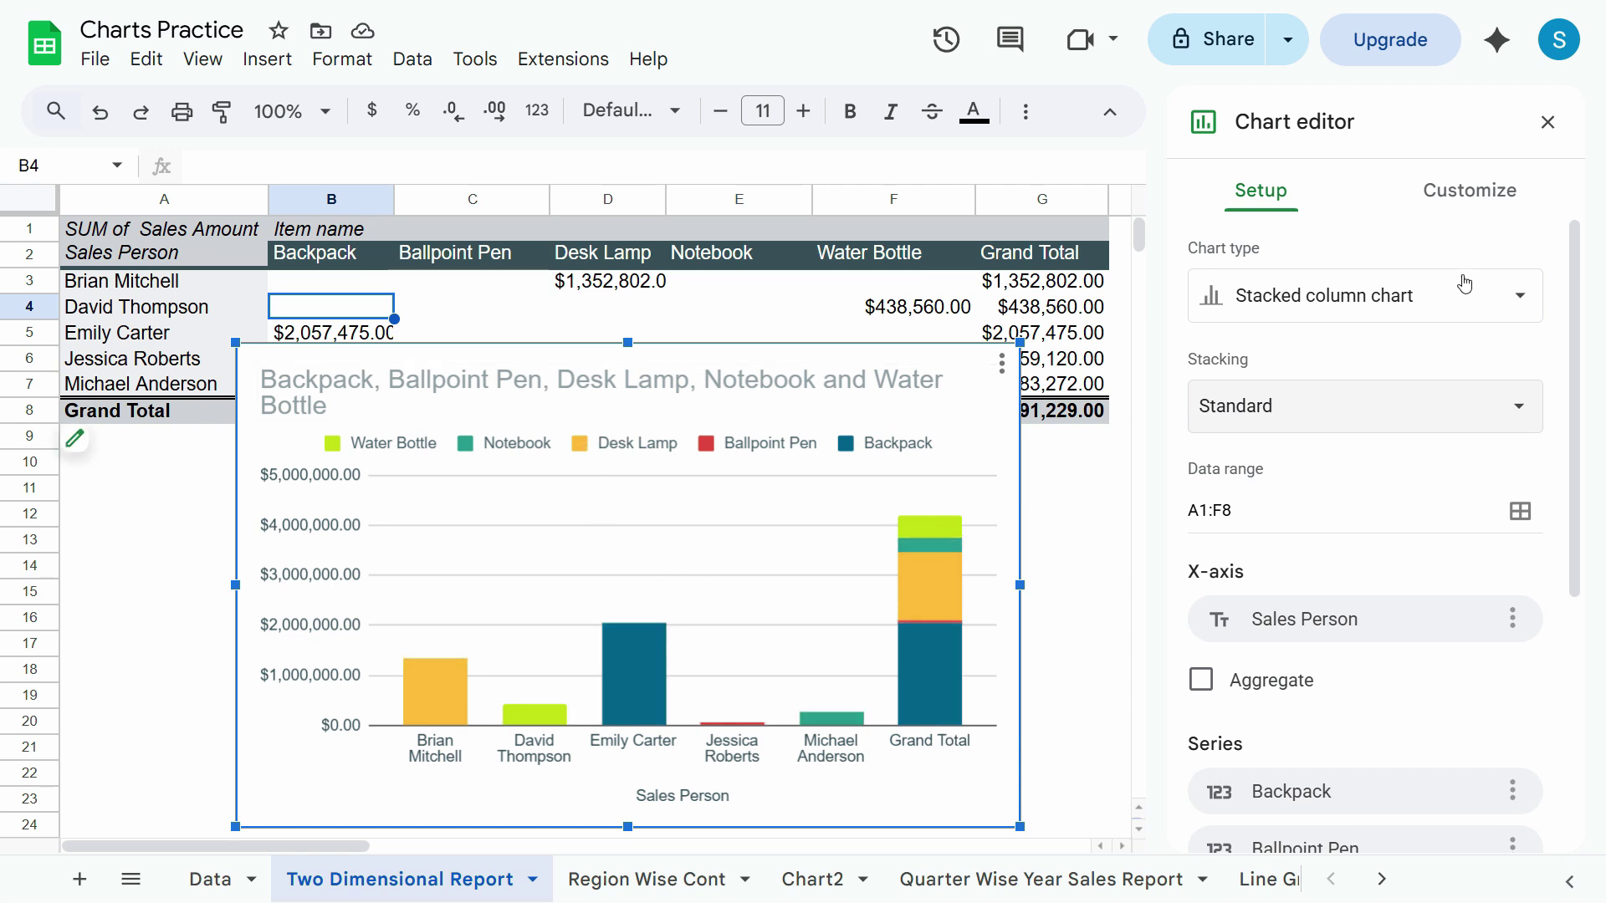
Change the column chart's data range to A1:F7 to exclude the Grand Total row, and set its stacking to 100%.
left_click(1353, 517)
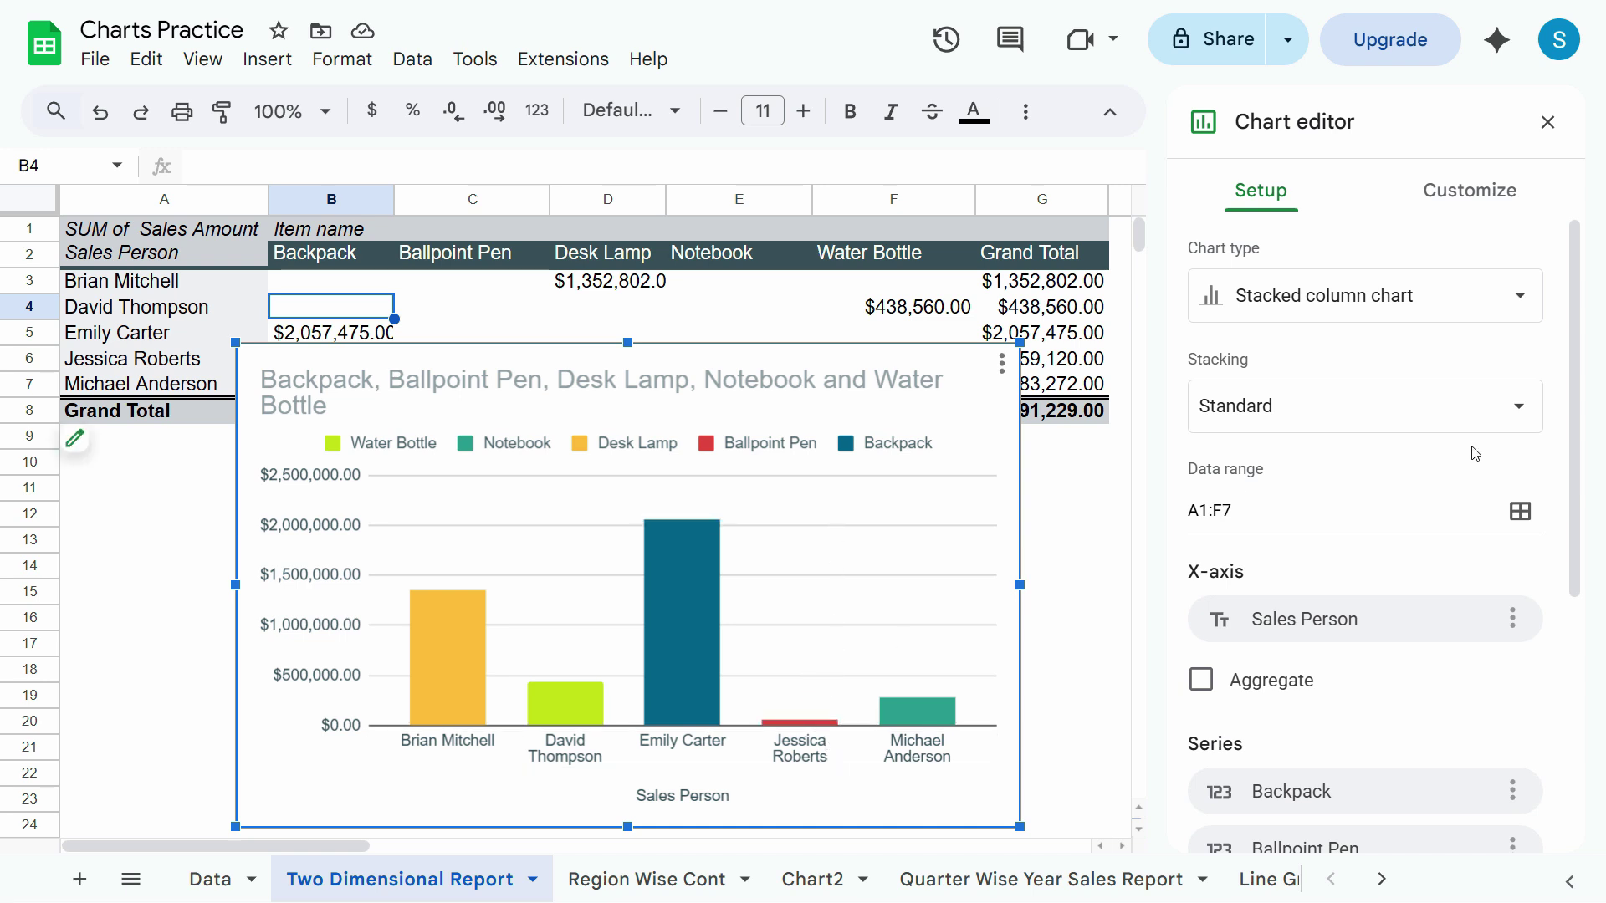
left_click(1470, 410)
left_click(1469, 444)
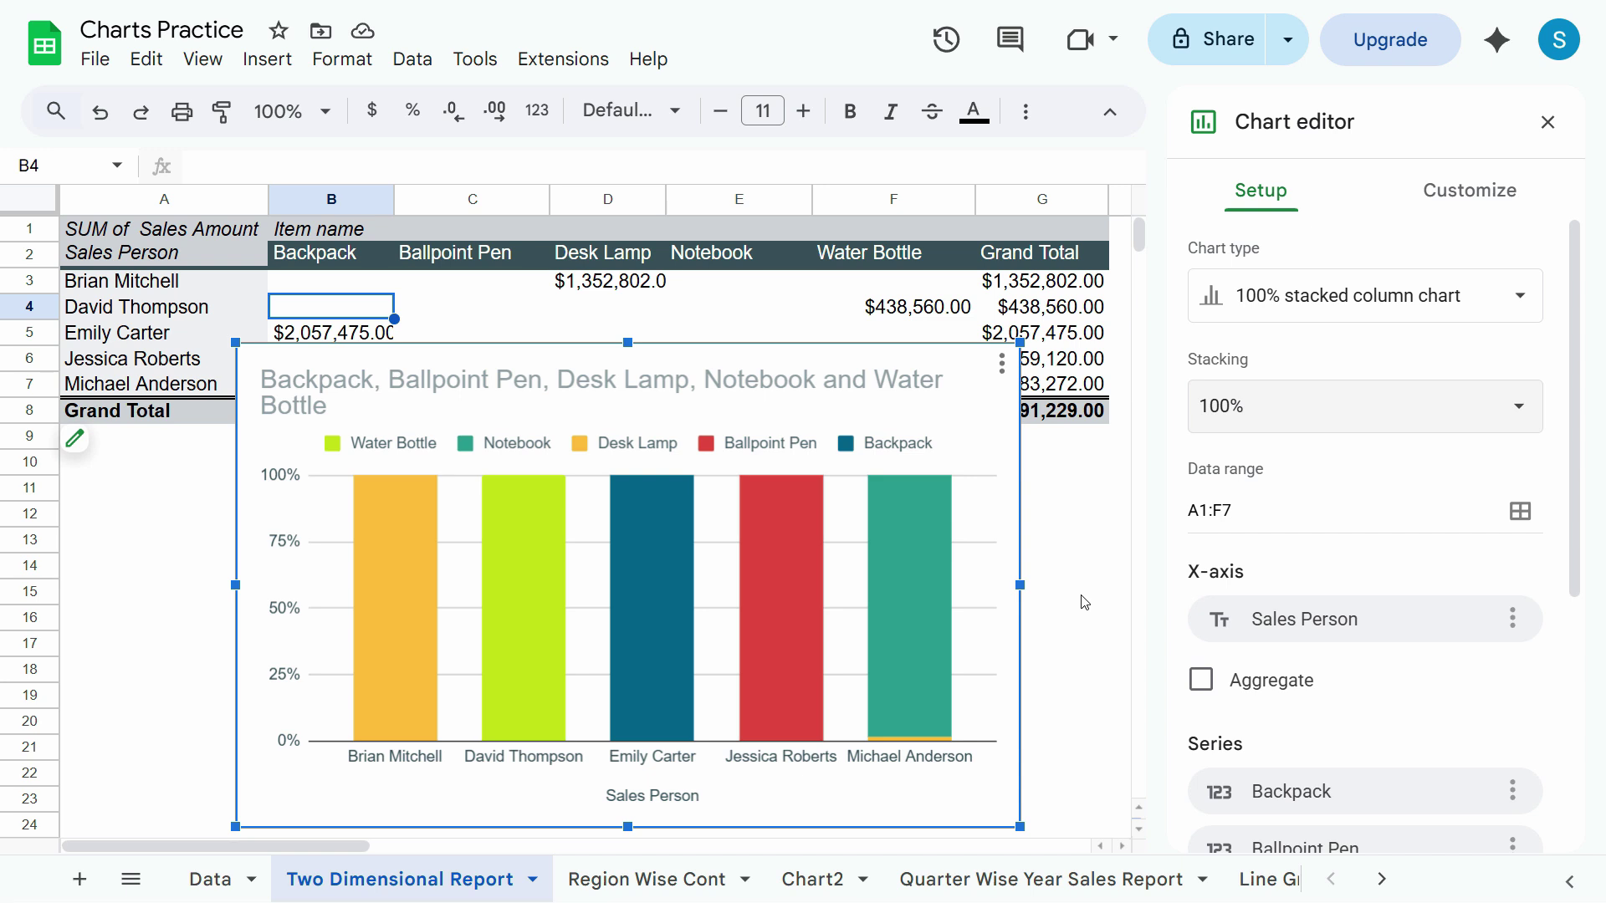
Move the 100% stacked sales person column chart to its own sheet.
left_click(1004, 373)
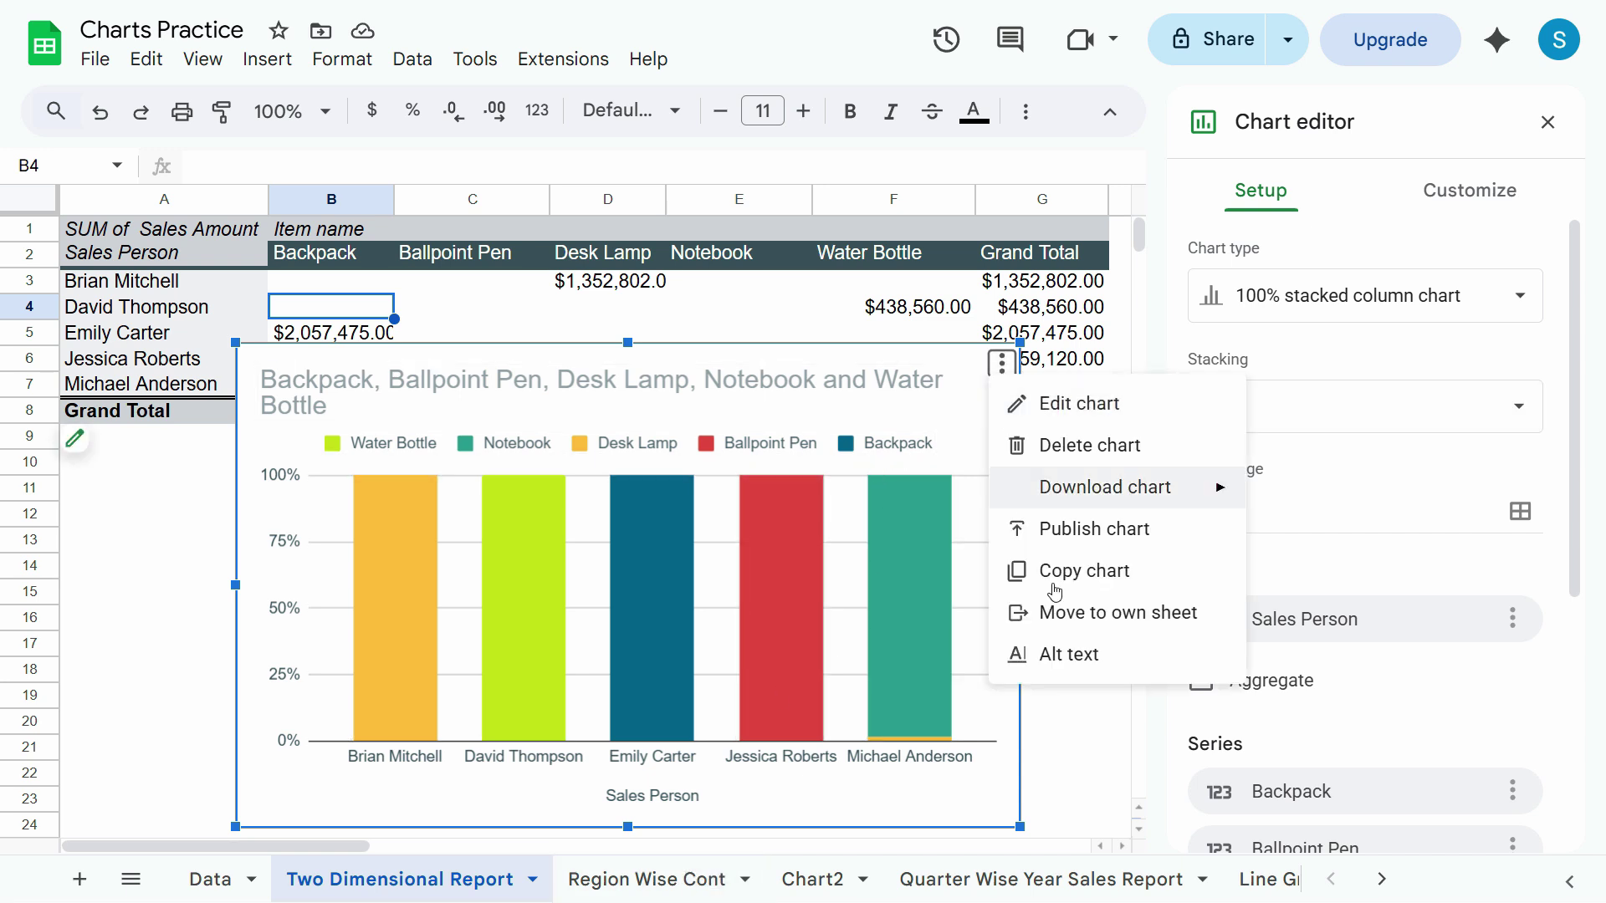
left_click(1118, 612)
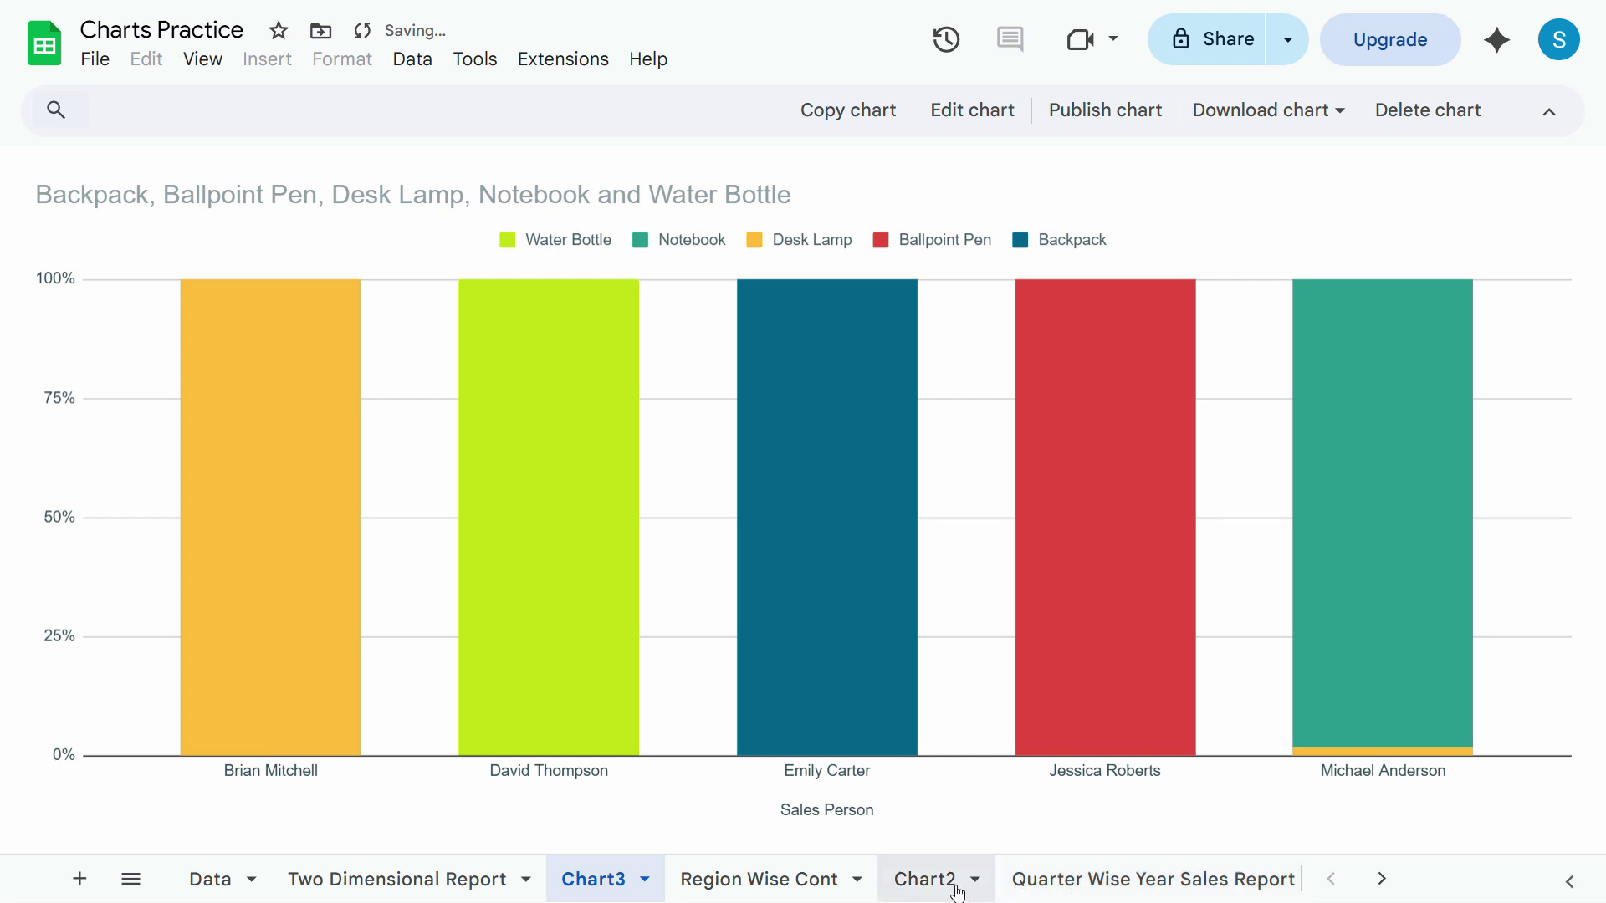
Rename the Chart2 sheet holding the Region Wise Contribution Percentage pie chart as Two D Charts.
left_click(924, 880)
left_click(846, 883)
left_click(923, 887)
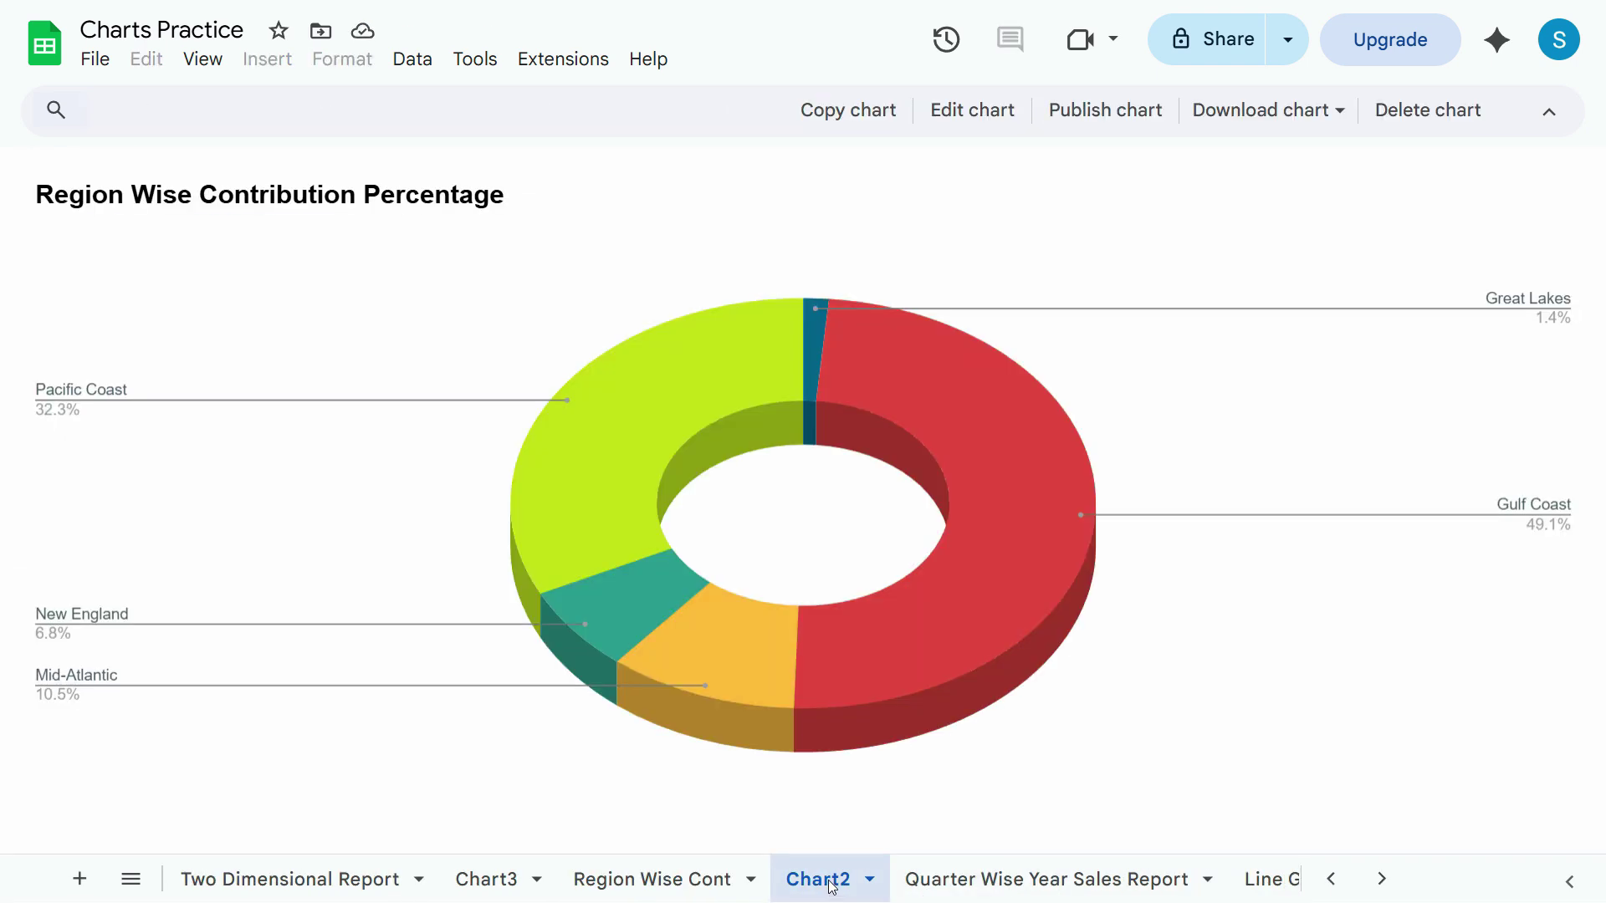
double_click(832, 885)
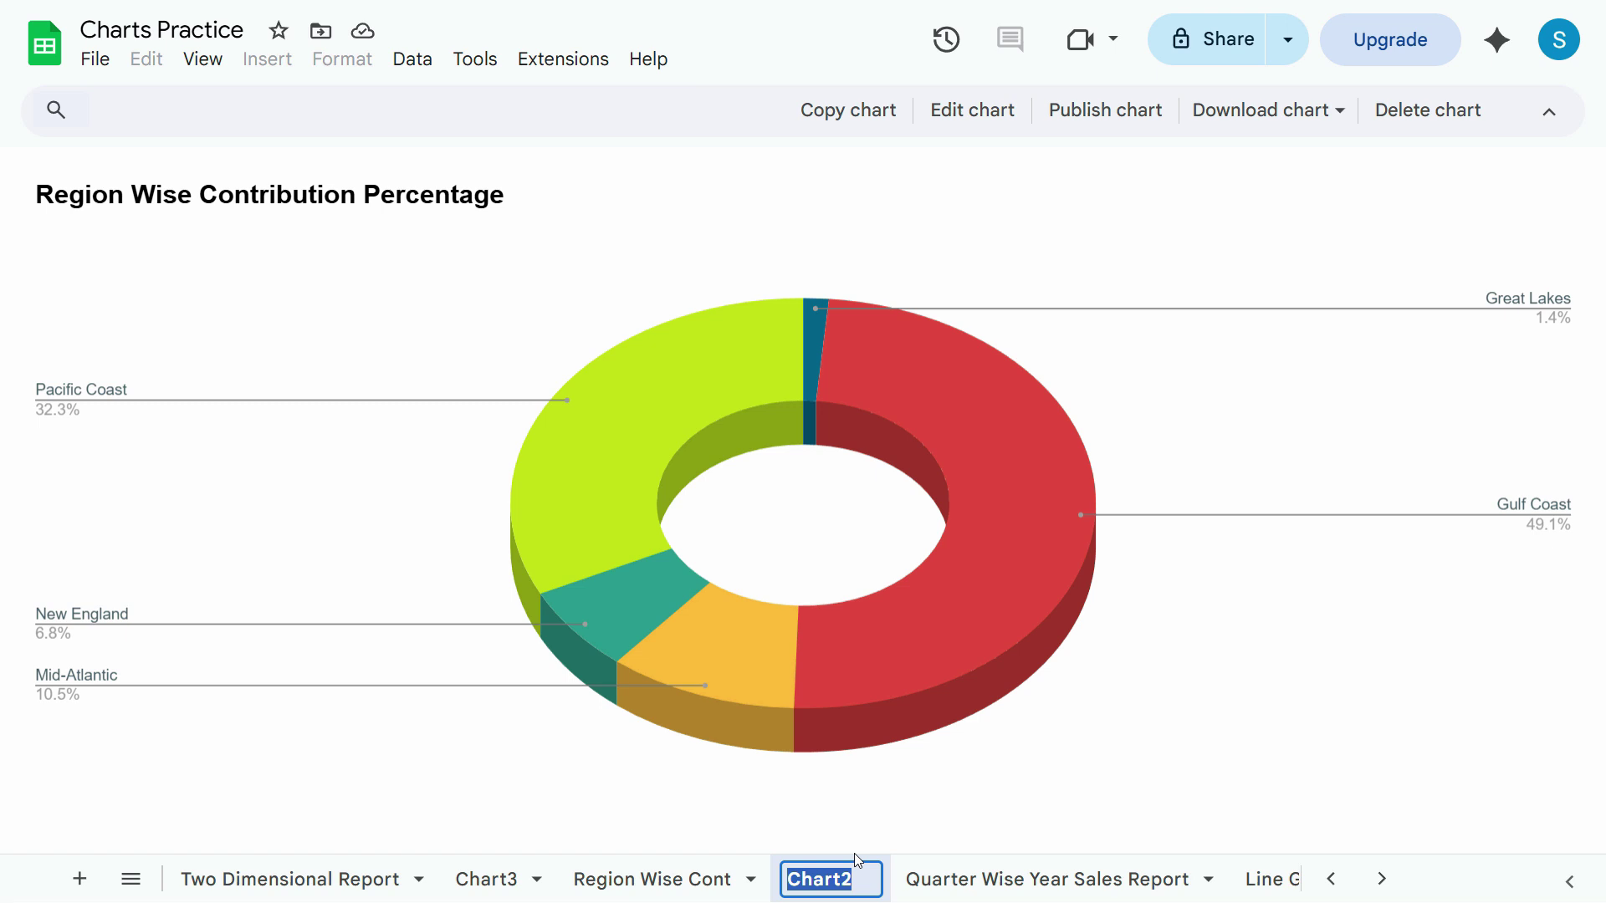
type("Two D ")
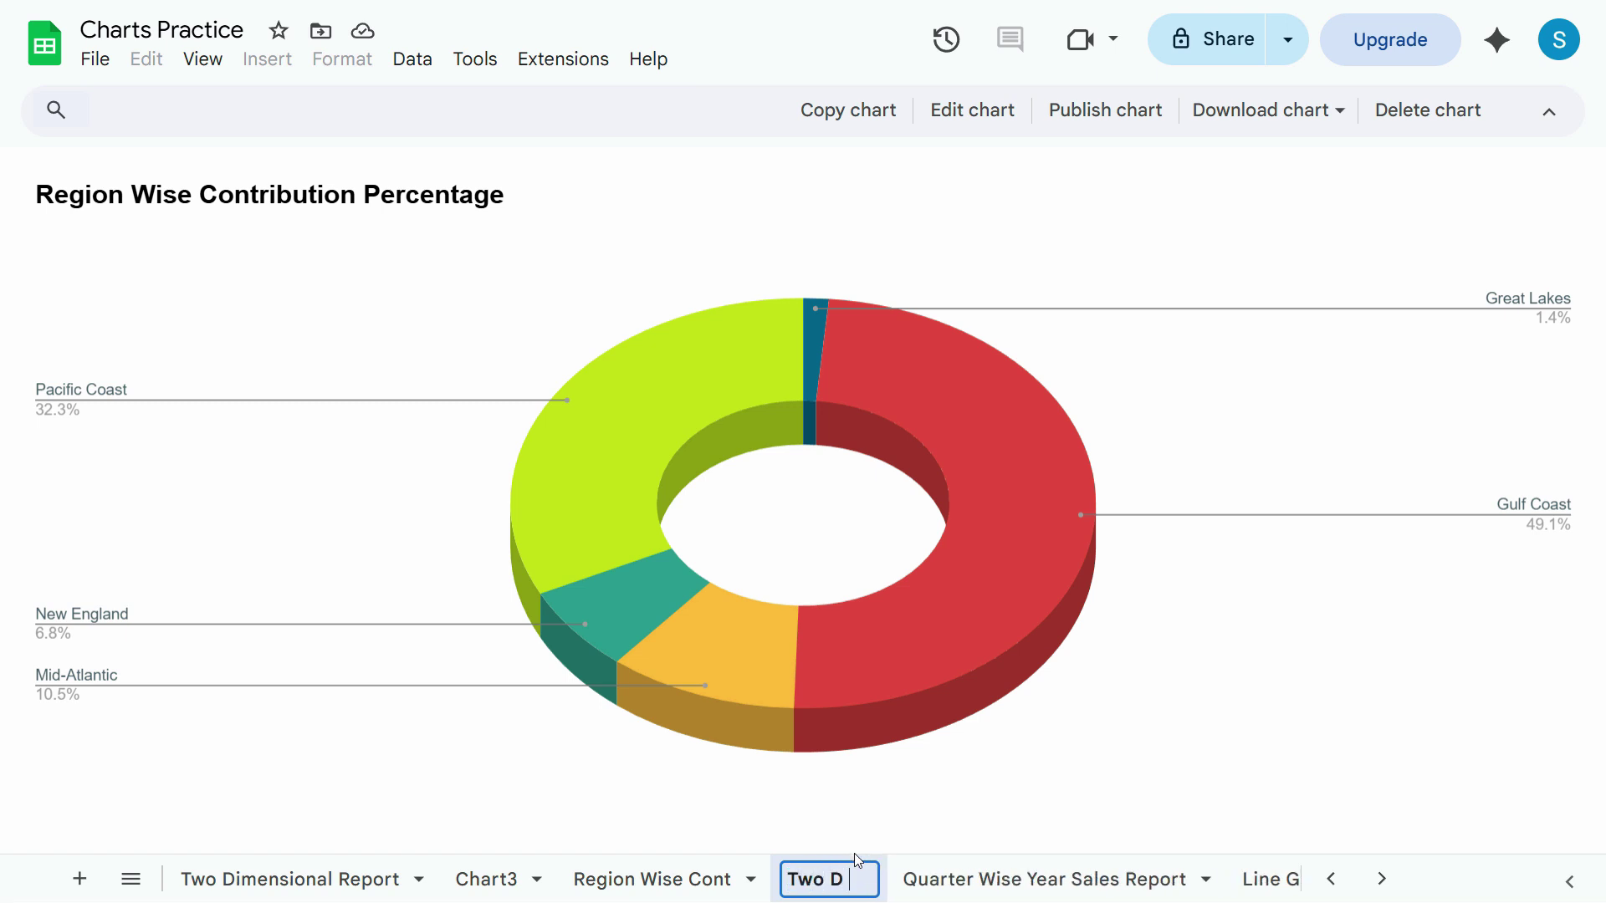
type("Charts")
key("Return")
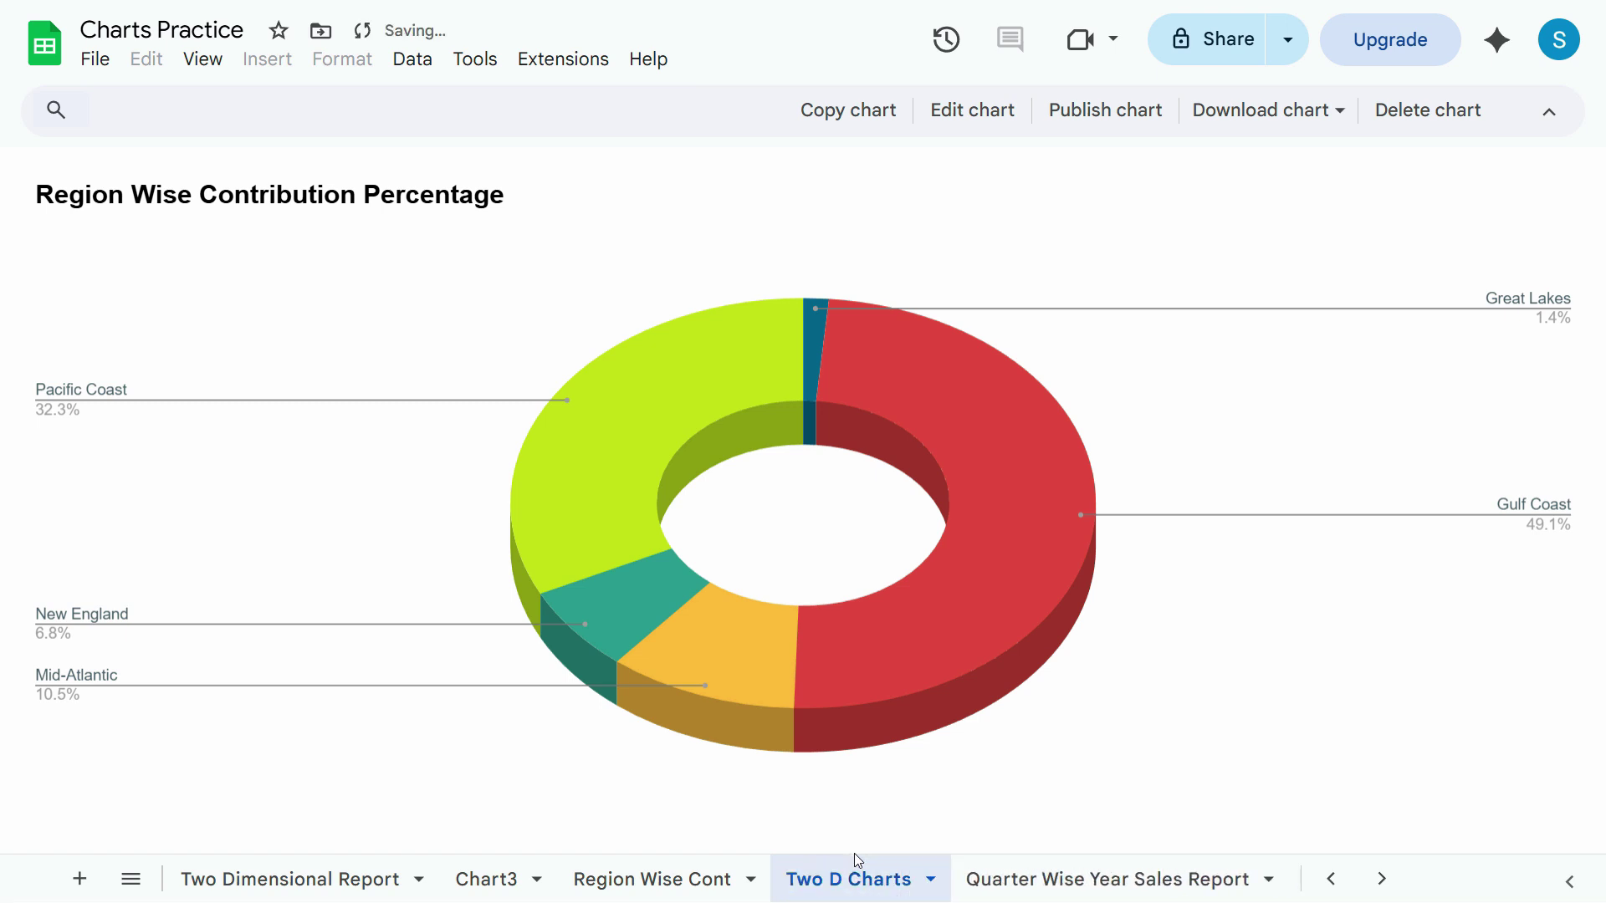
Review the Region Wise Cont, Chart3, Two D Charts and Quarter Wise Year Sales Report sheets, and return to the Two Dimensional Report sheet.
left_click(697, 880)
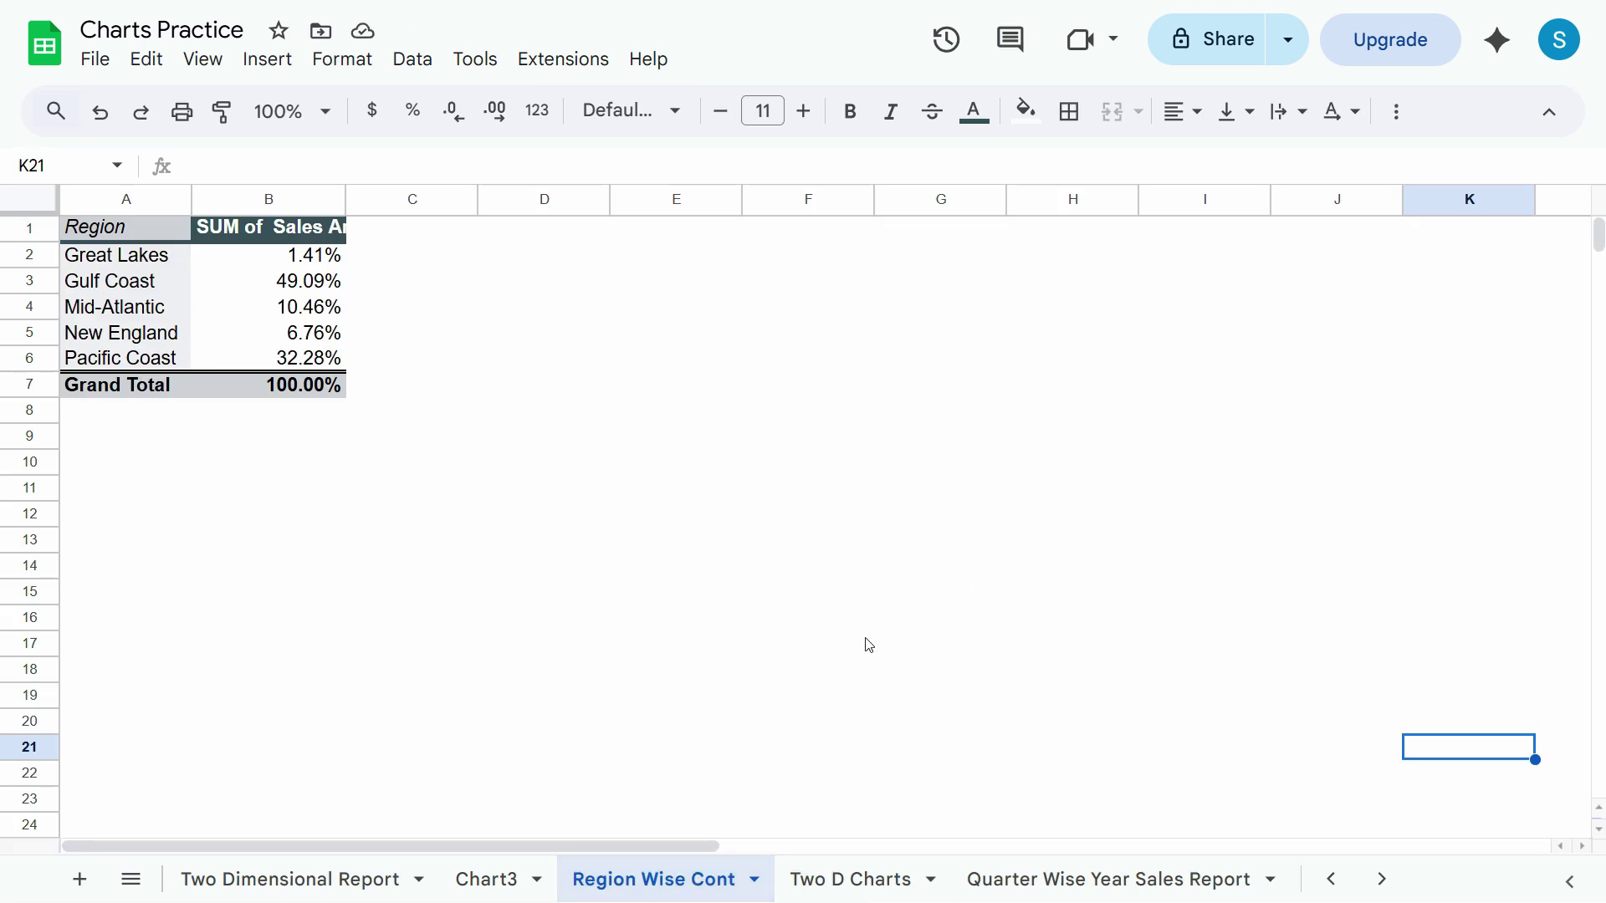
left_click(507, 881)
left_click(654, 882)
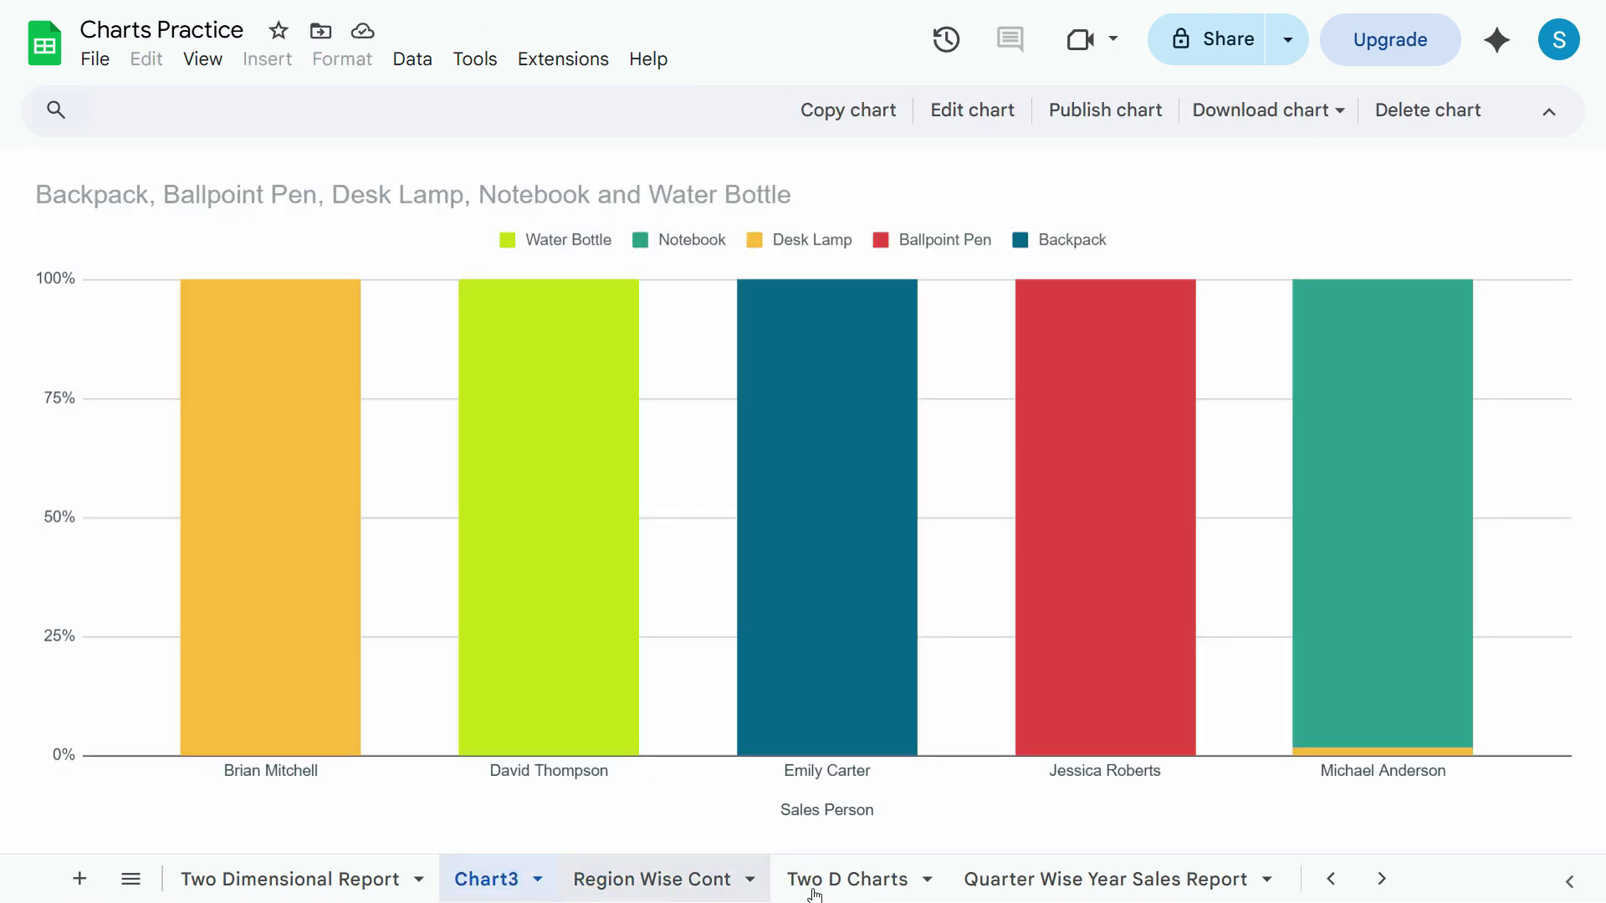
left_click(880, 885)
left_click(1090, 885)
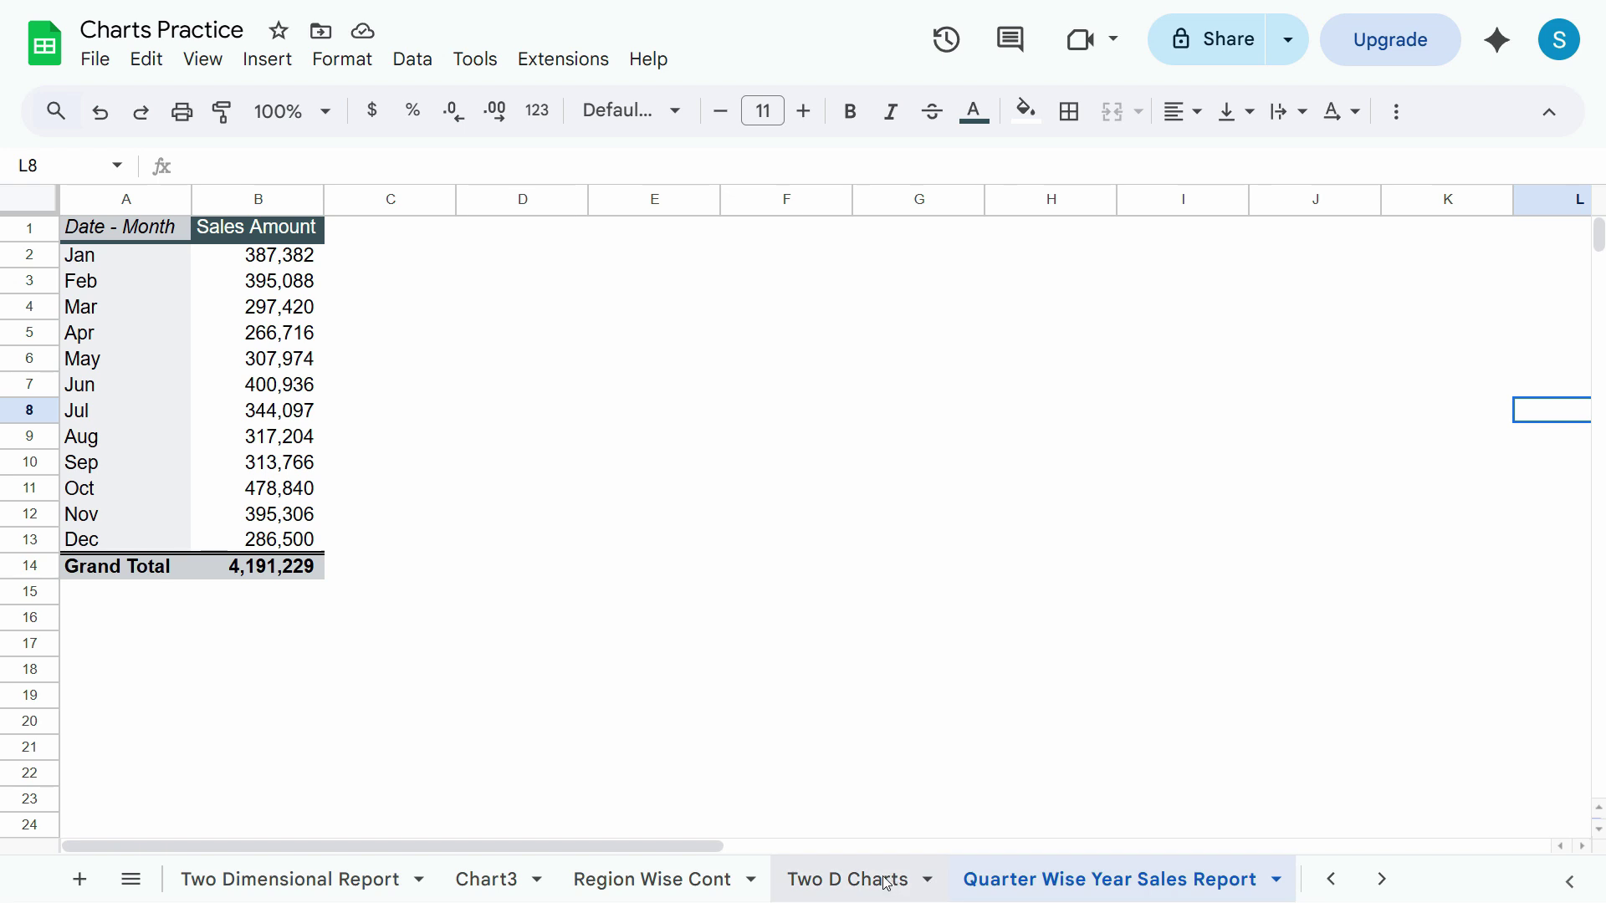
left_click(889, 883)
left_click(661, 880)
left_click(485, 880)
left_click(394, 880)
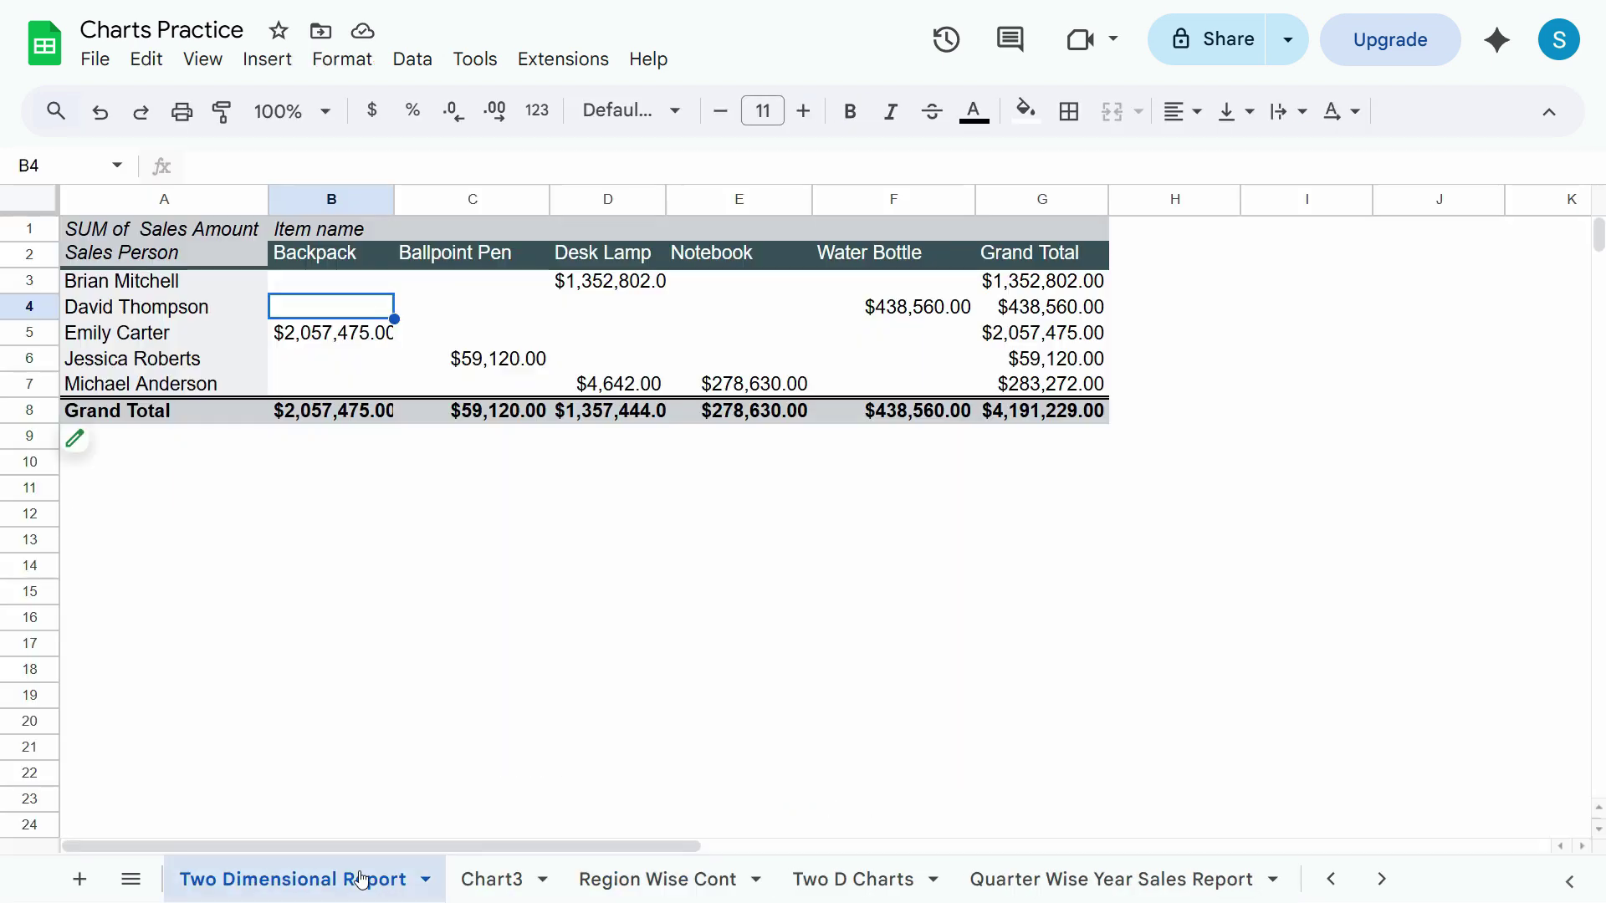